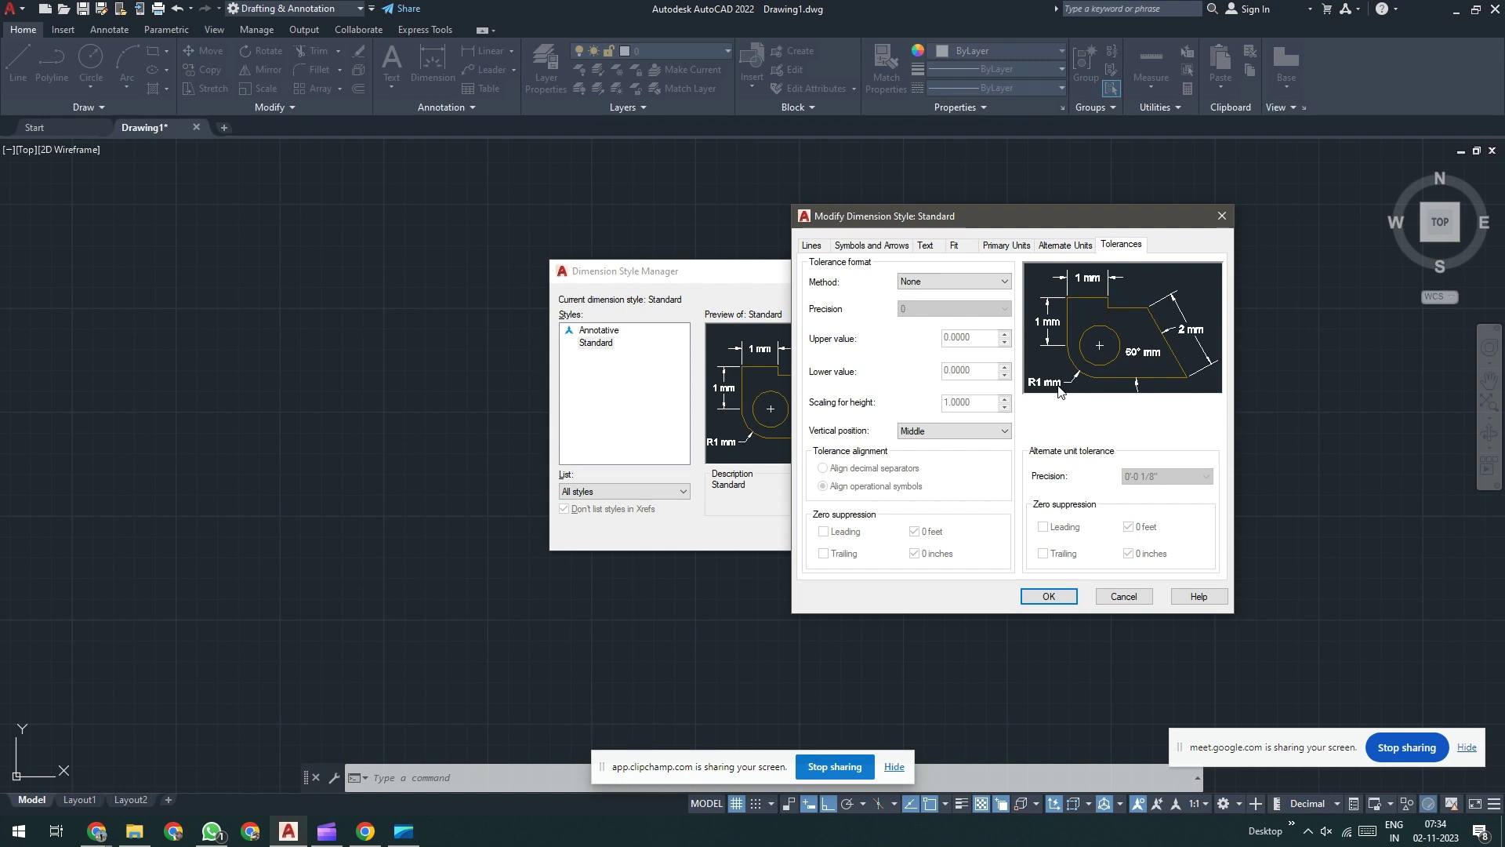
Step: Give the Standard dimension style a Symmetrical tolerance with precision 0.0 and an upper value of 0.1
left_click(994, 282)
left_click(926, 306)
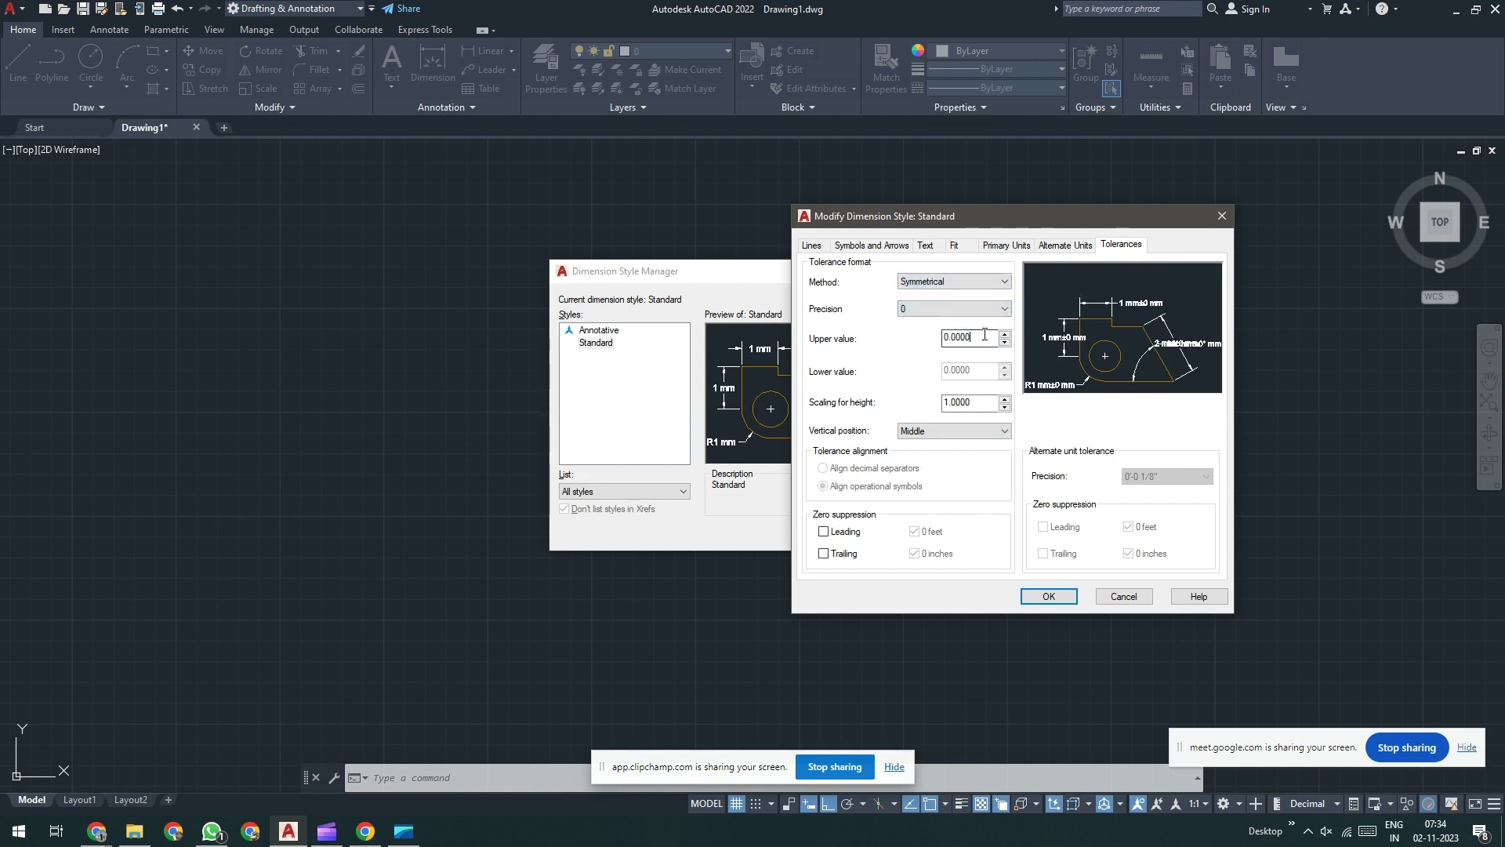
left_click_drag(984, 334, 906, 334)
left_click(910, 309)
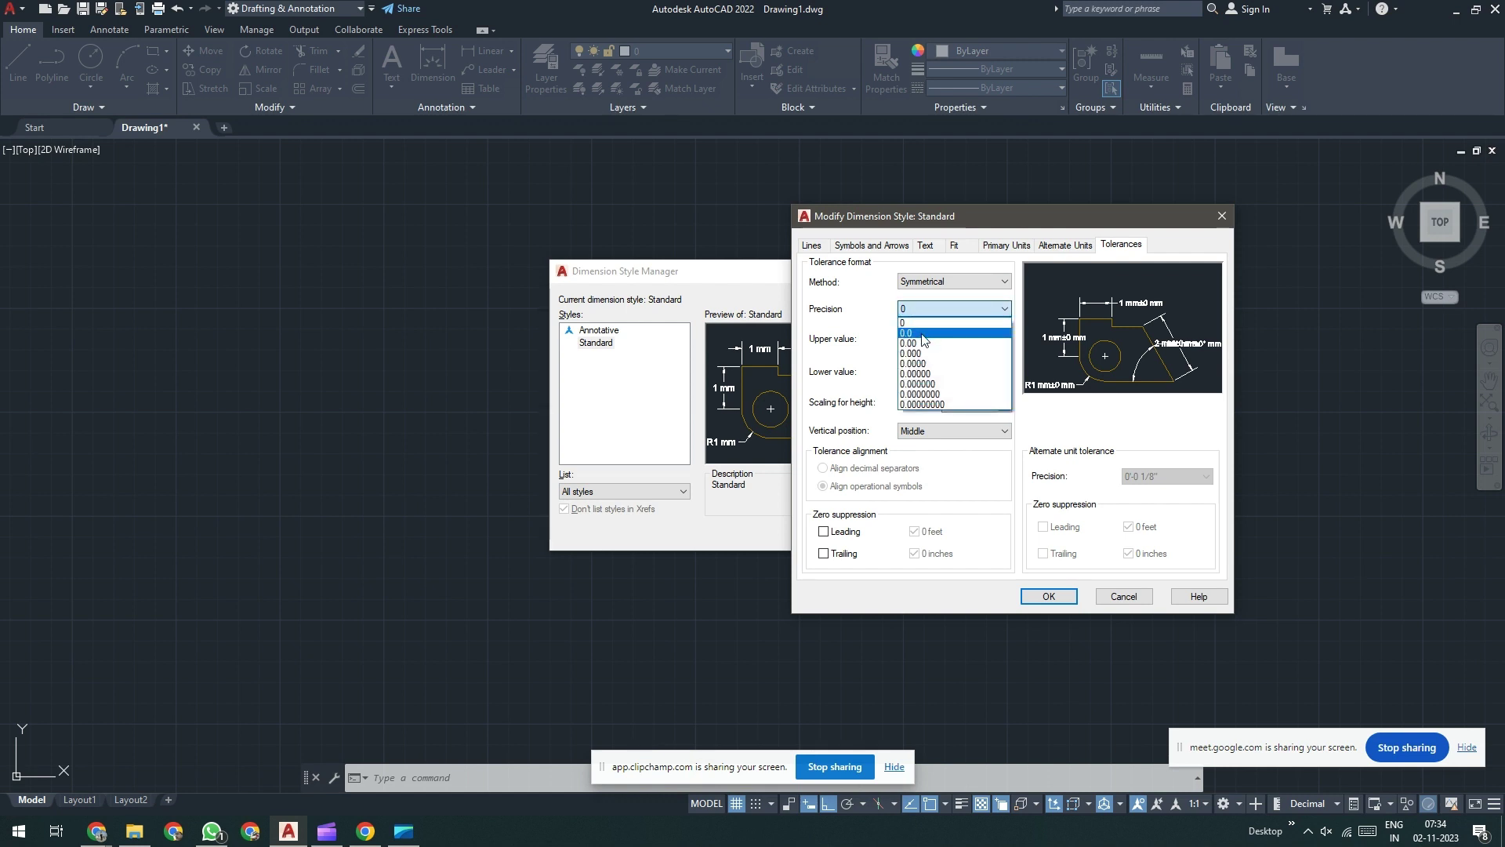
left_click(922, 334)
left_click_drag(976, 337, 945, 337)
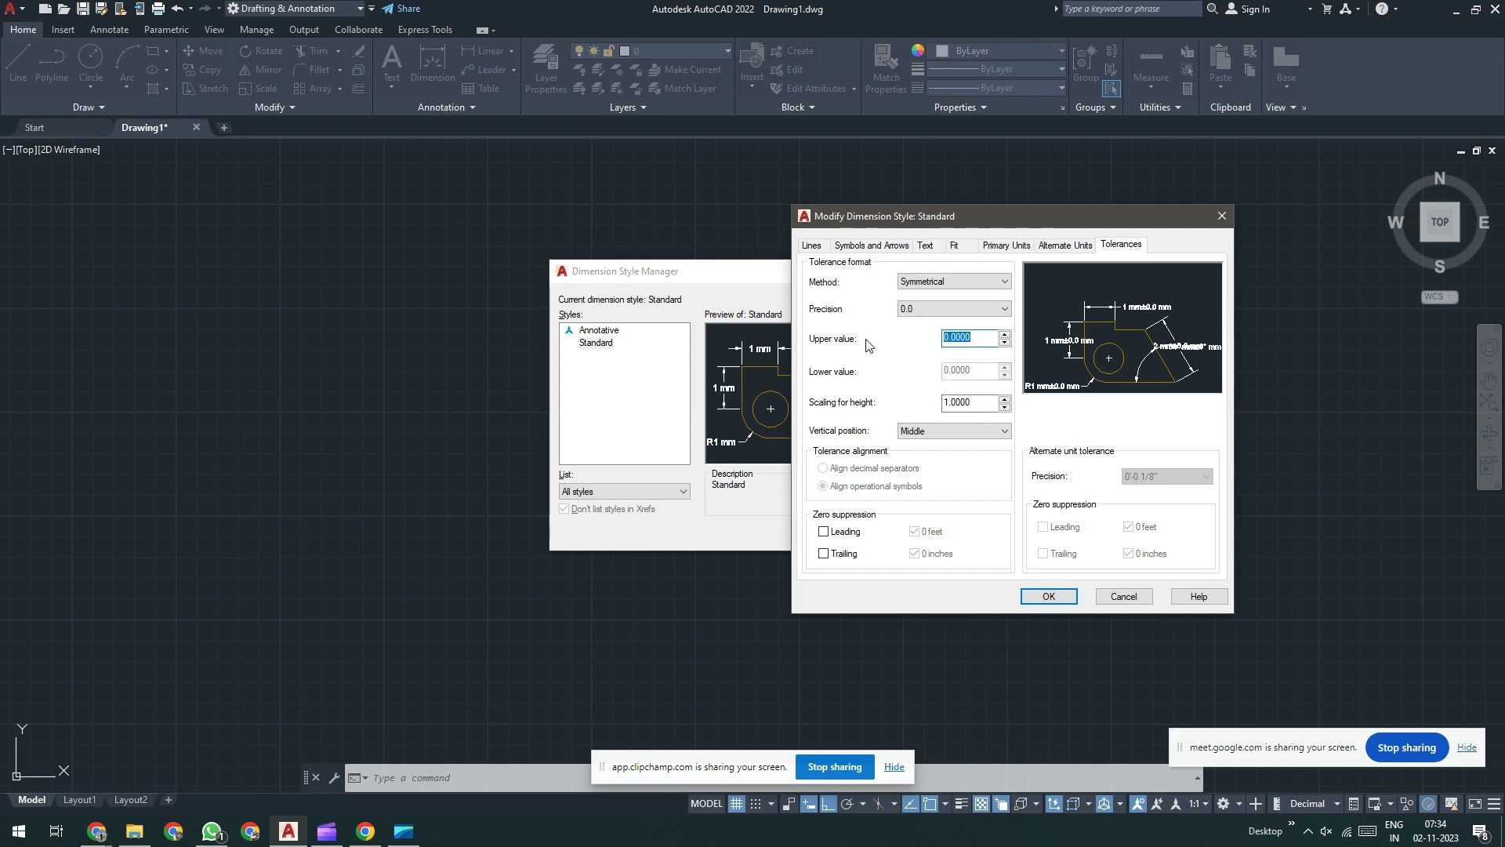
type(".1")
left_click(1051, 598)
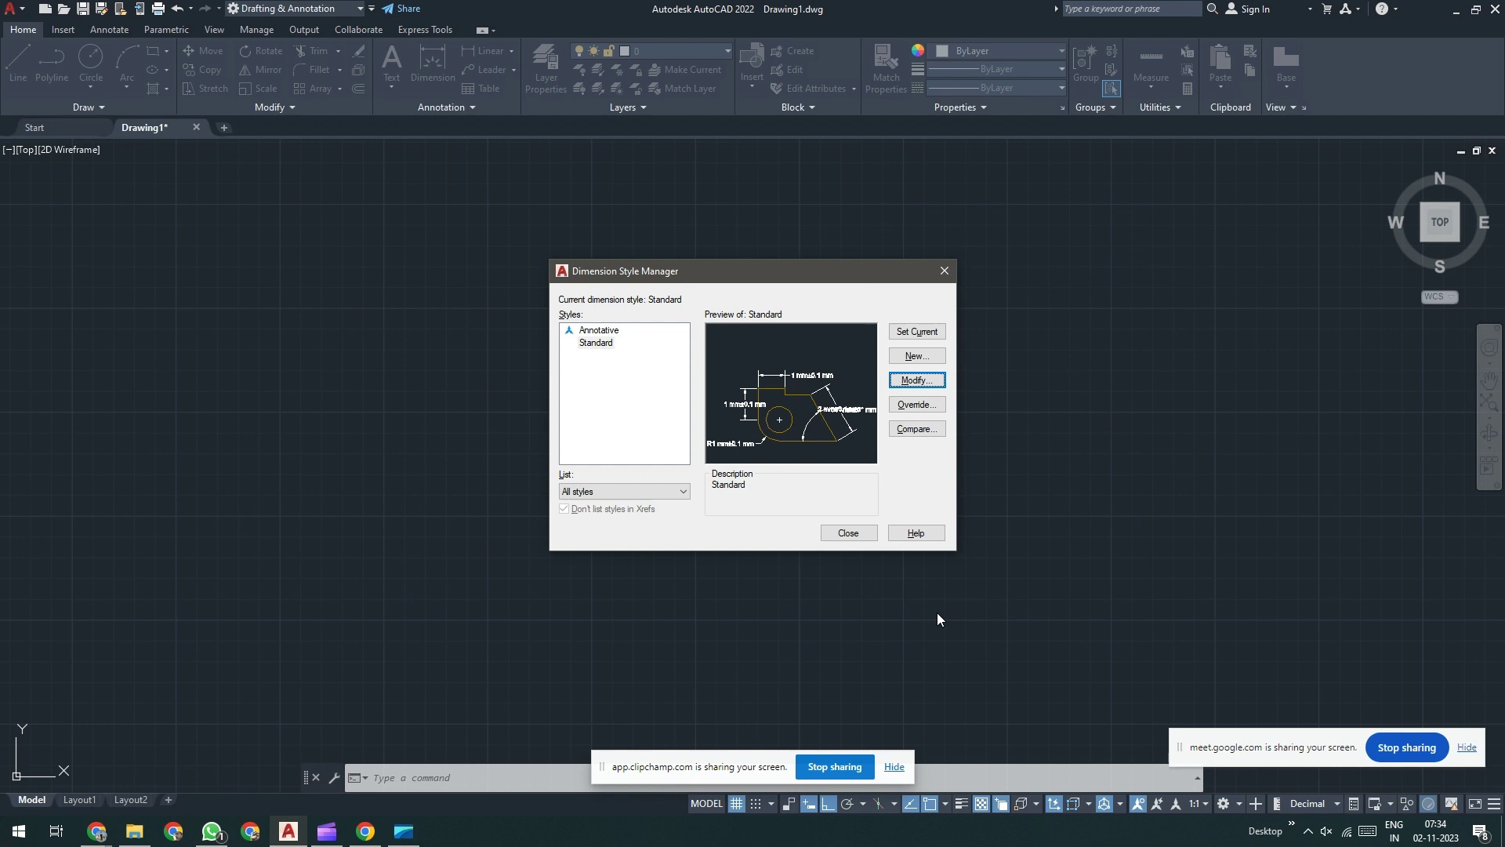
left_click(848, 533)
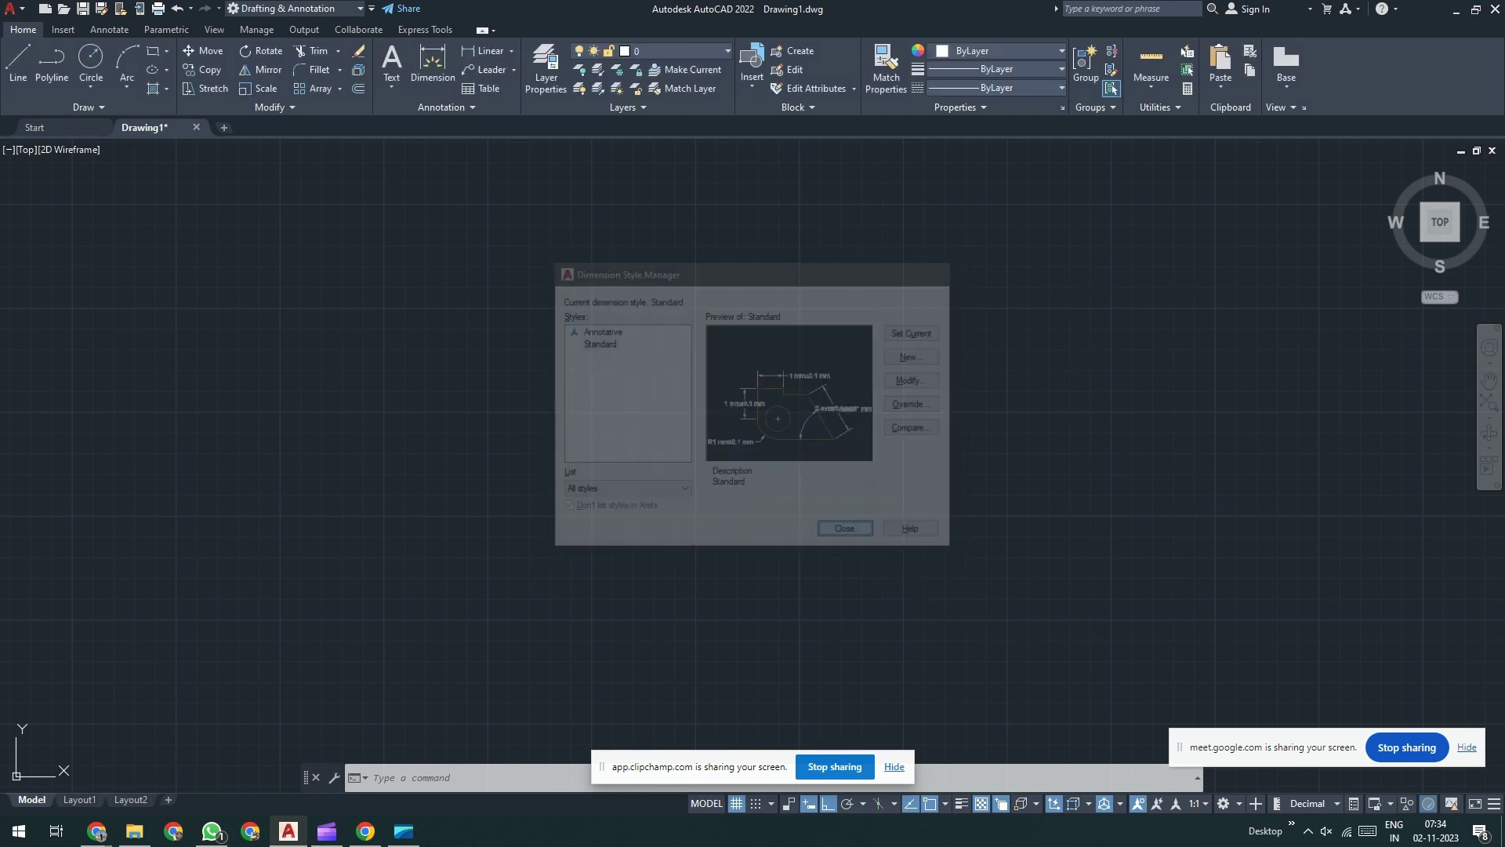
Step: Place a 10 mm horizontal linear dimension in the empty drawing area, with its dimension line above the measured points
left_click(491, 52)
left_click(530, 431)
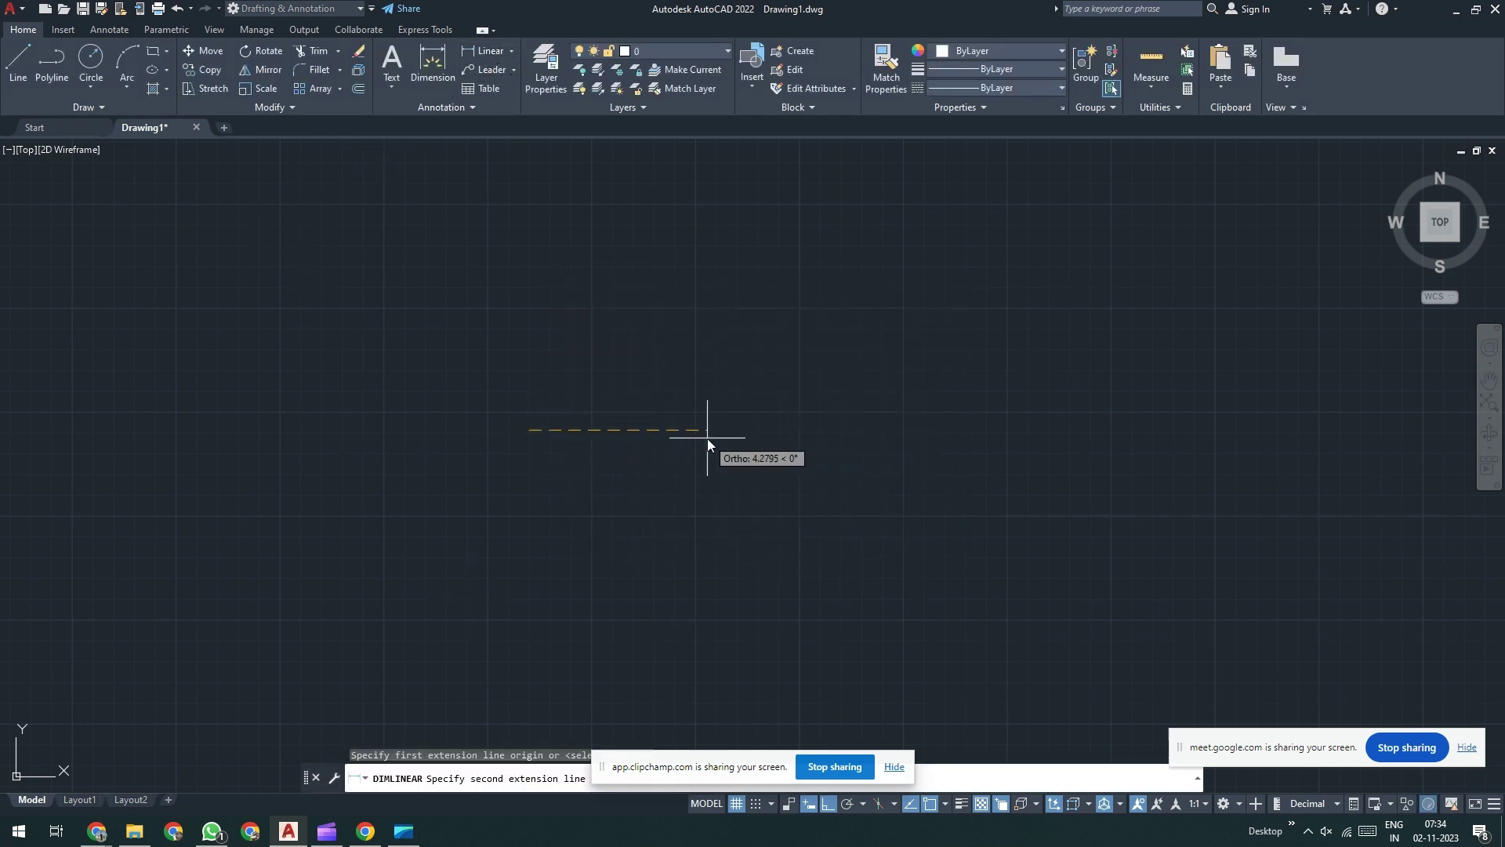
type("10")
key("Return")
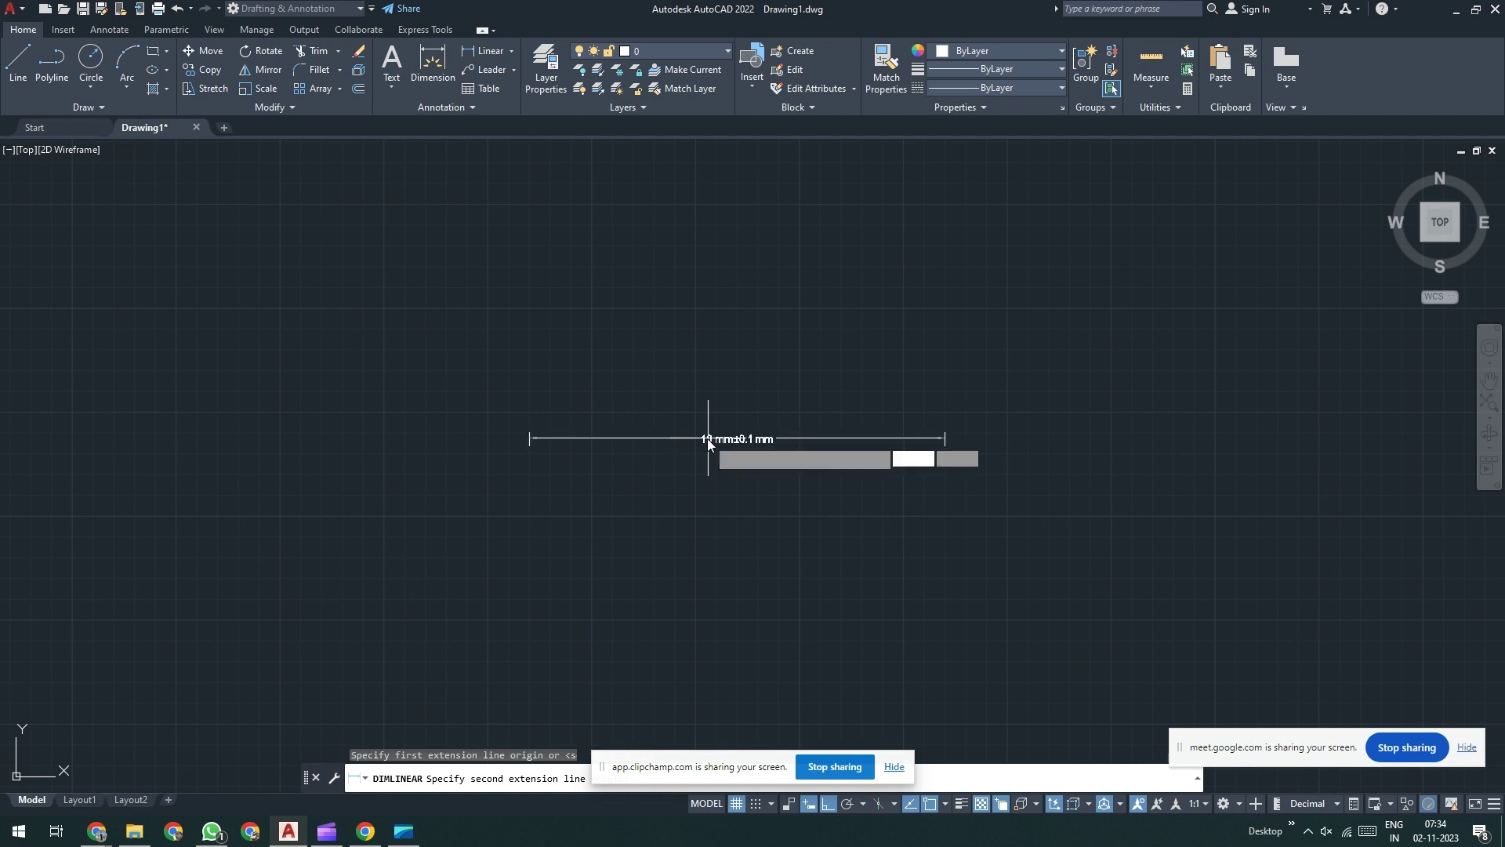
left_click(703, 392)
Step: Draw a rectangle below the dimension, spanning the 10 mm between its two extension lines
scroll(717, 417, "up", 4)
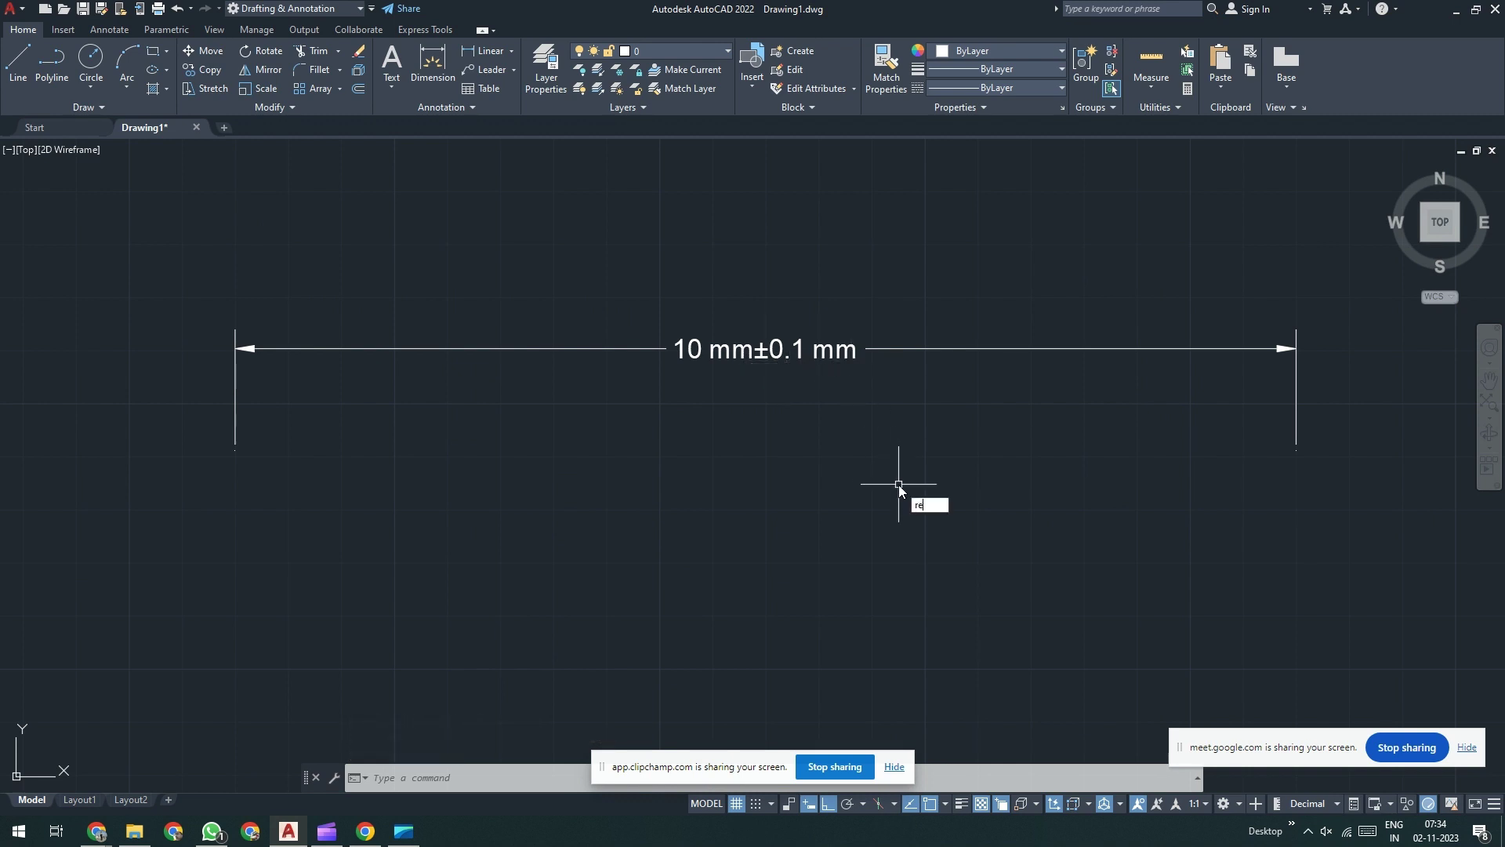
type("c")
key("Return")
left_click(236, 450)
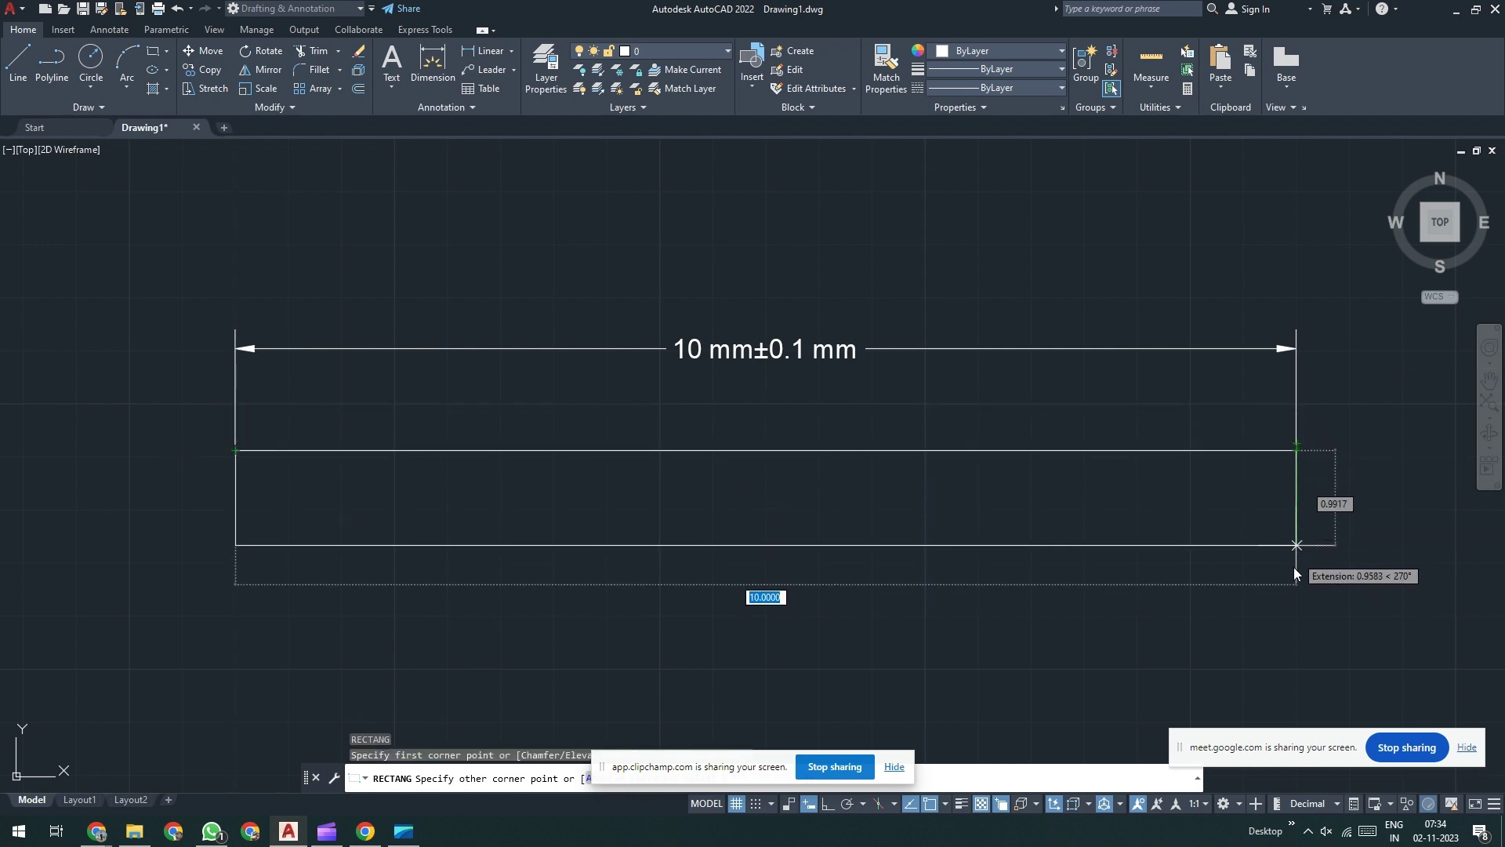
left_click(1299, 676)
scroll(878, 502, "down", 2)
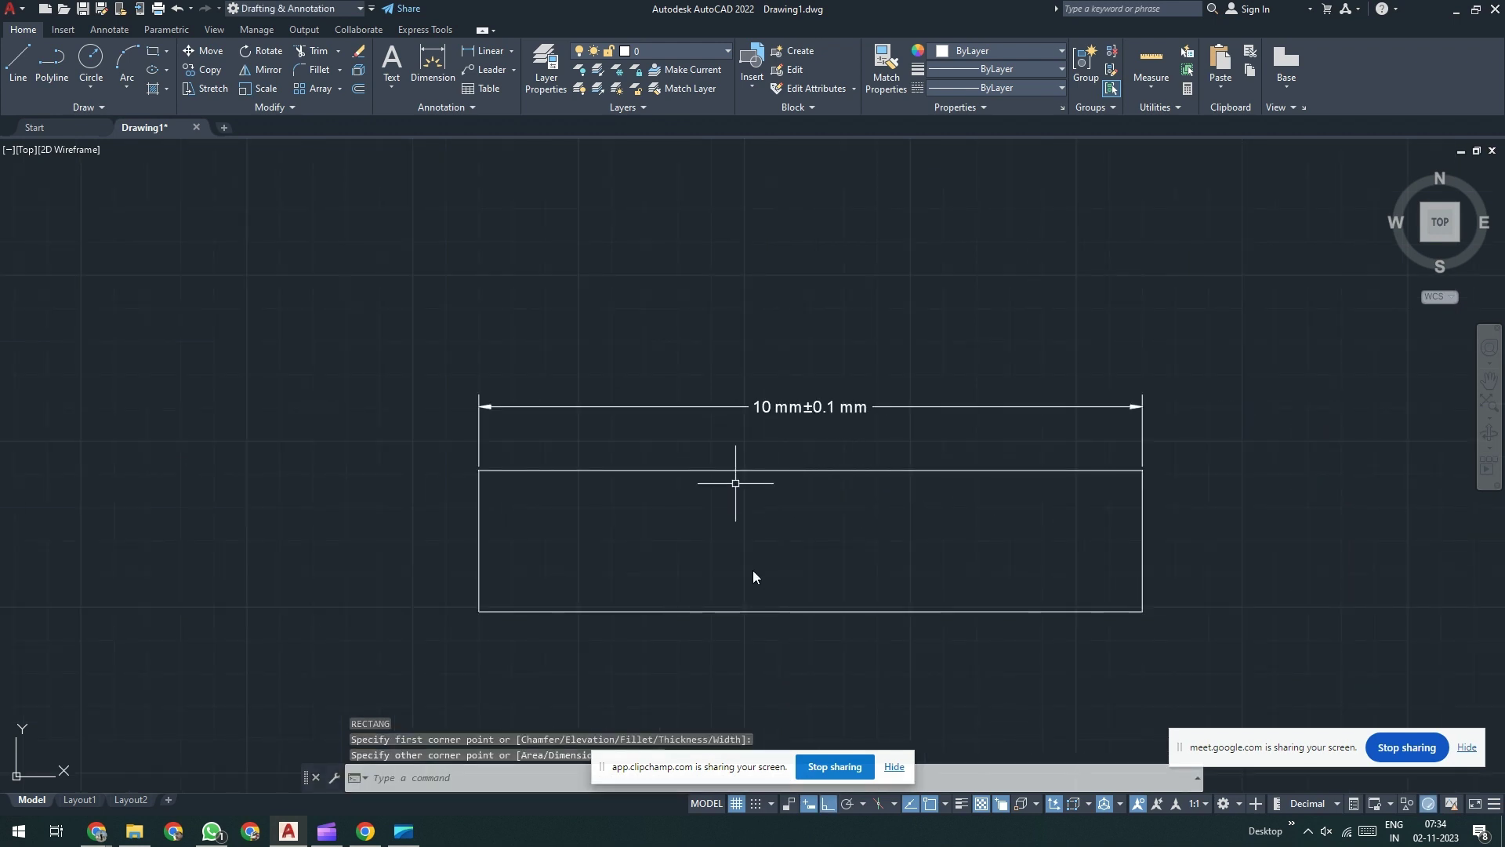
middle_click_drag(853, 565, 782, 494)
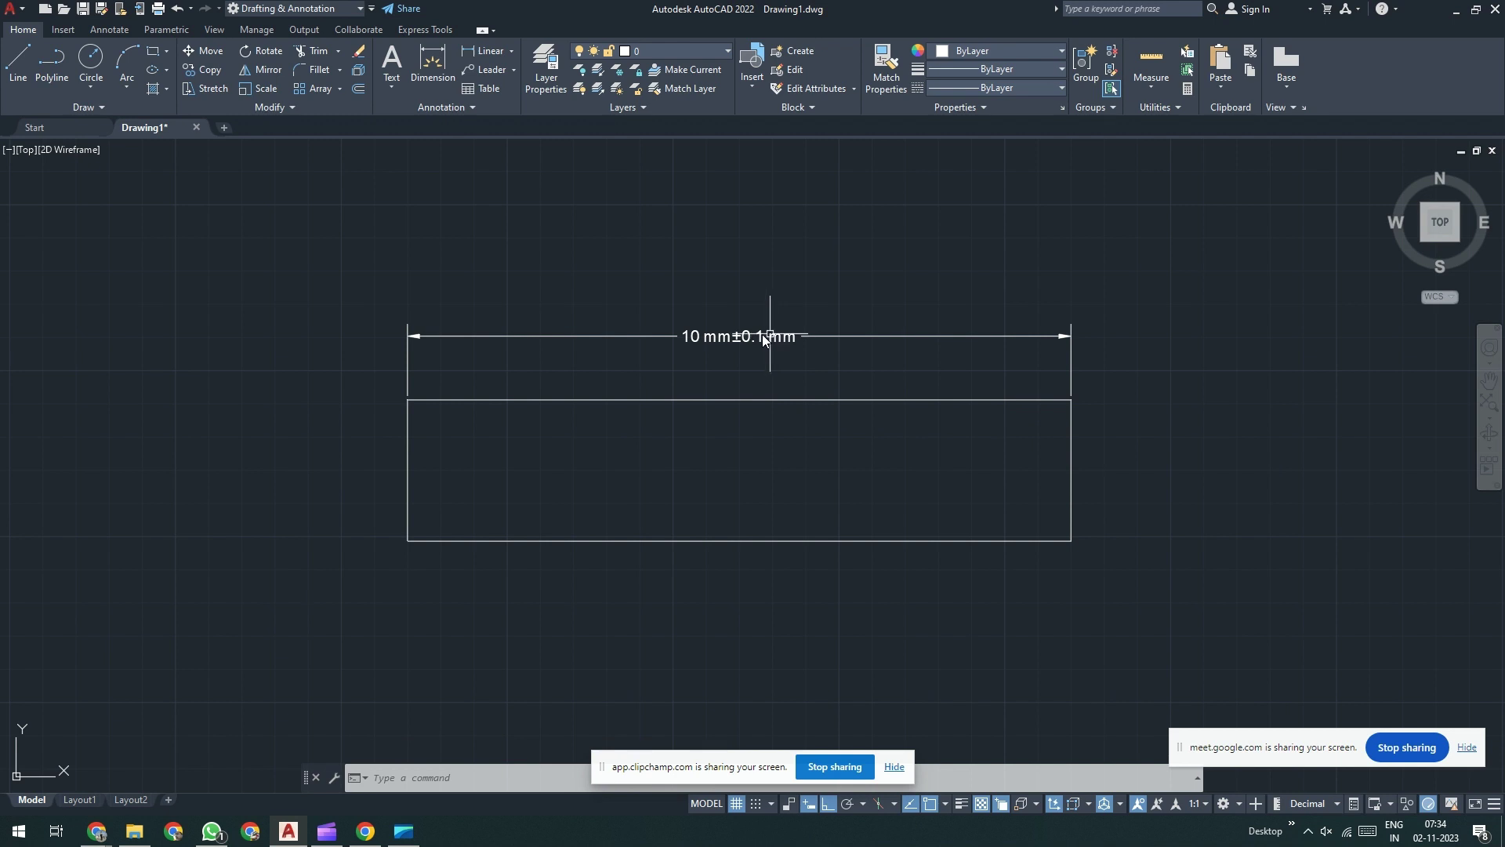
scroll(778, 339, "up", 4)
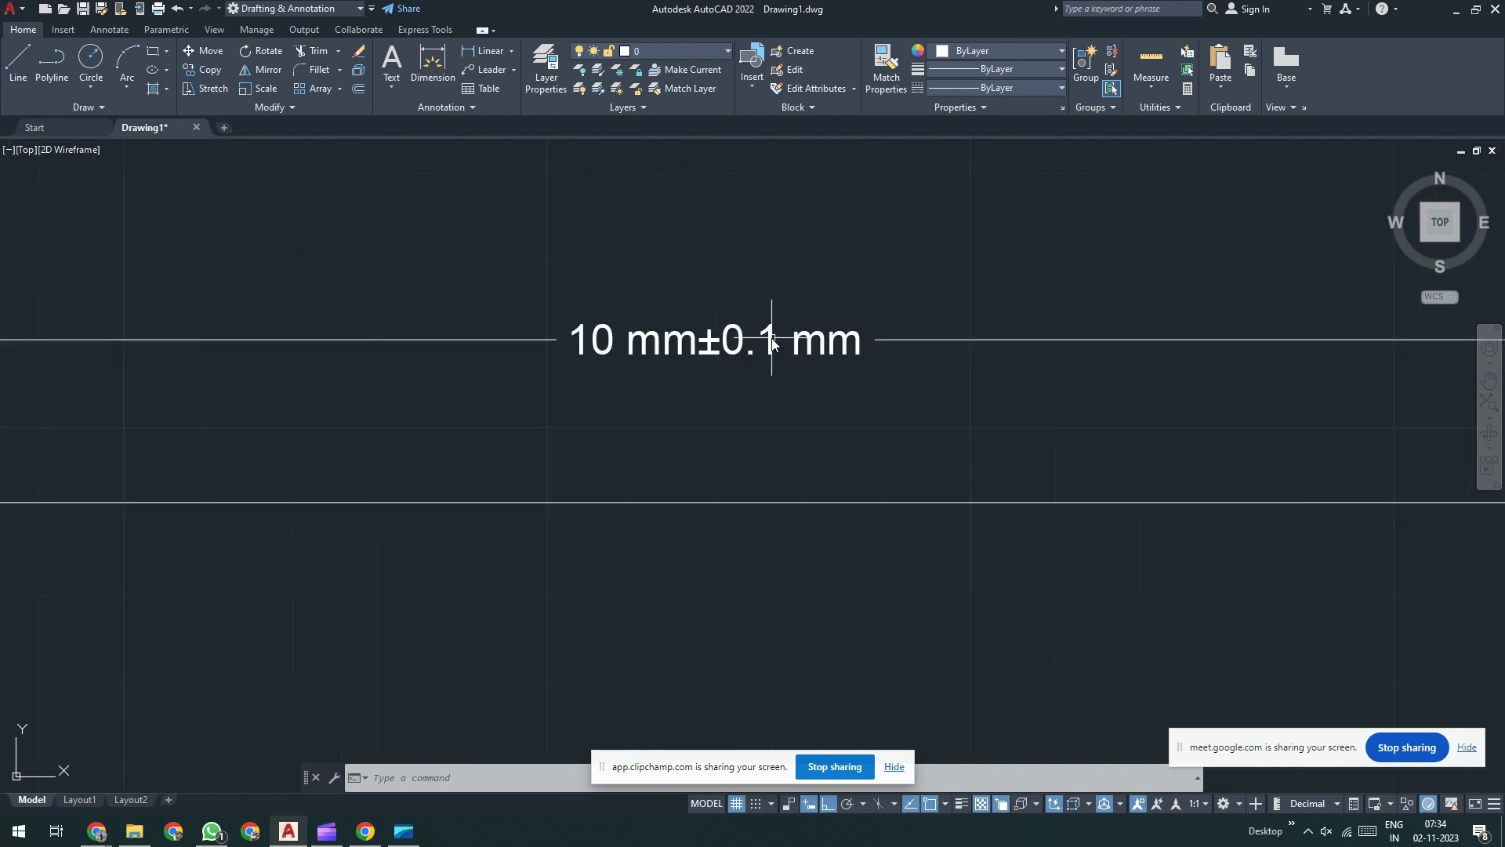
scroll(773, 343, "down", 2)
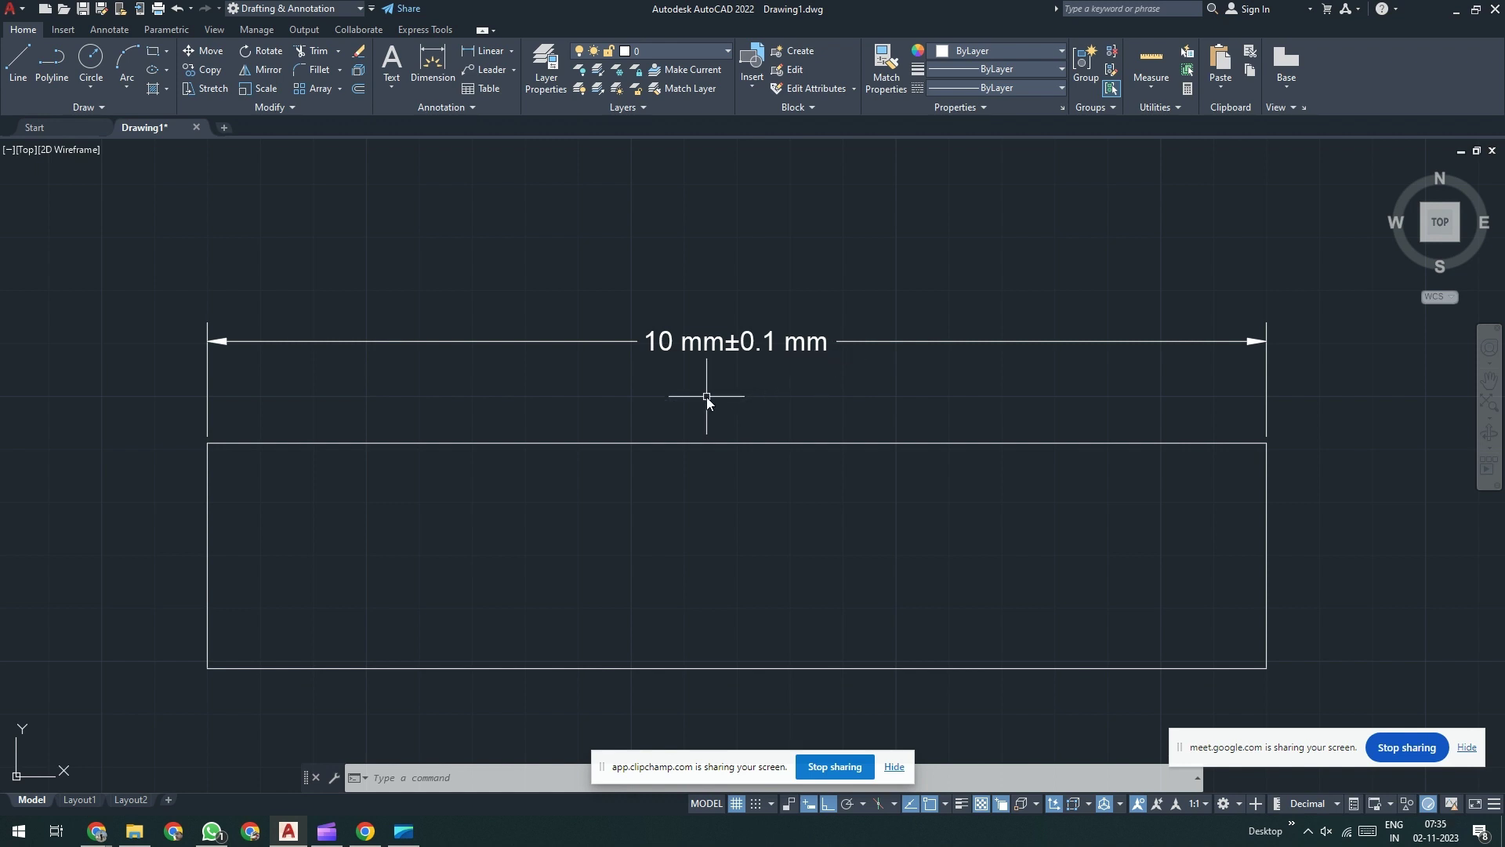
type("d")
key("Return")
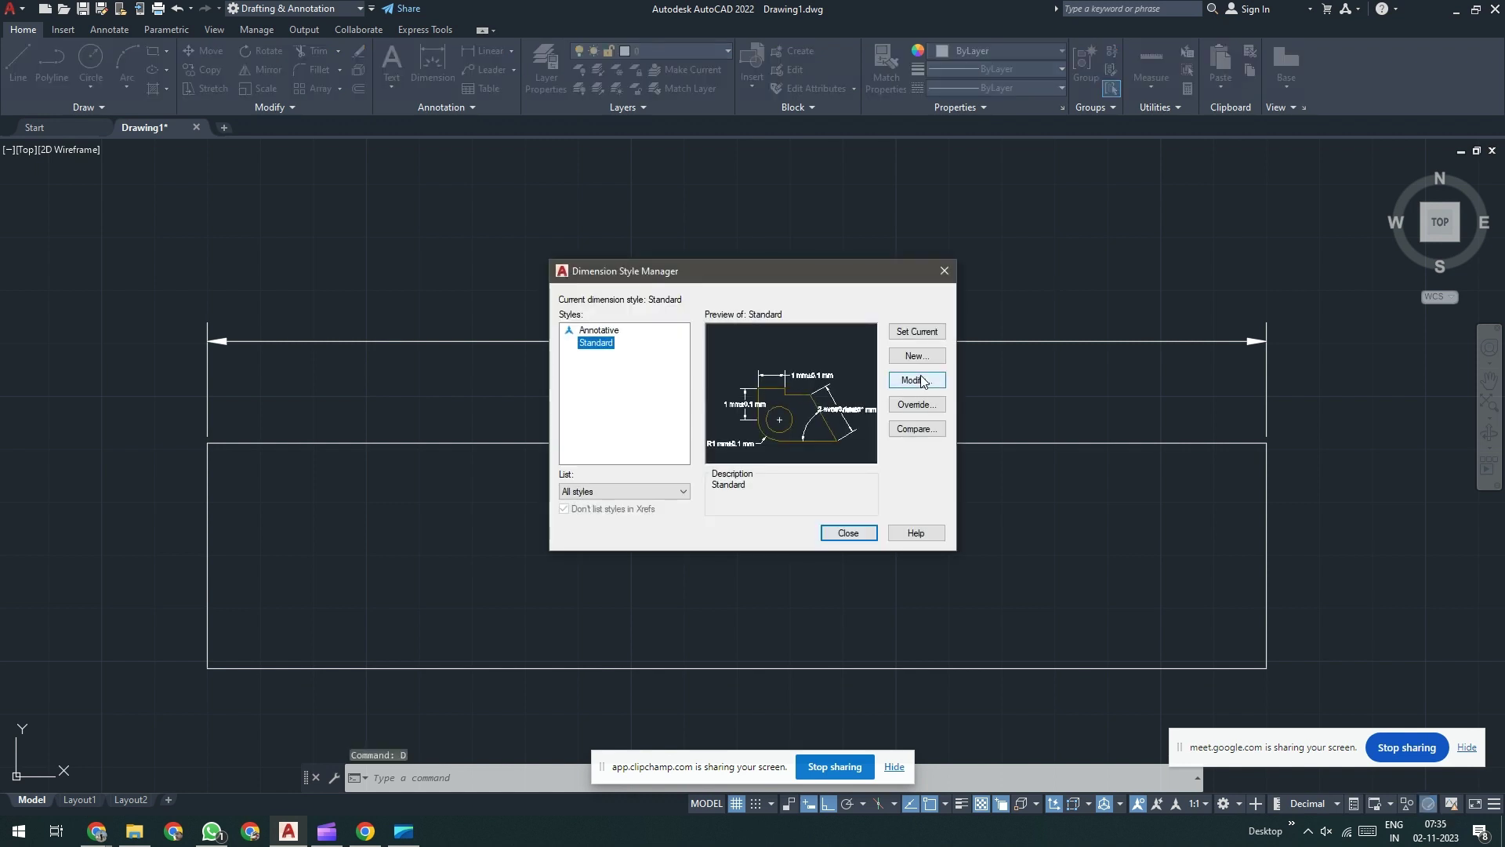
left_click(918, 380)
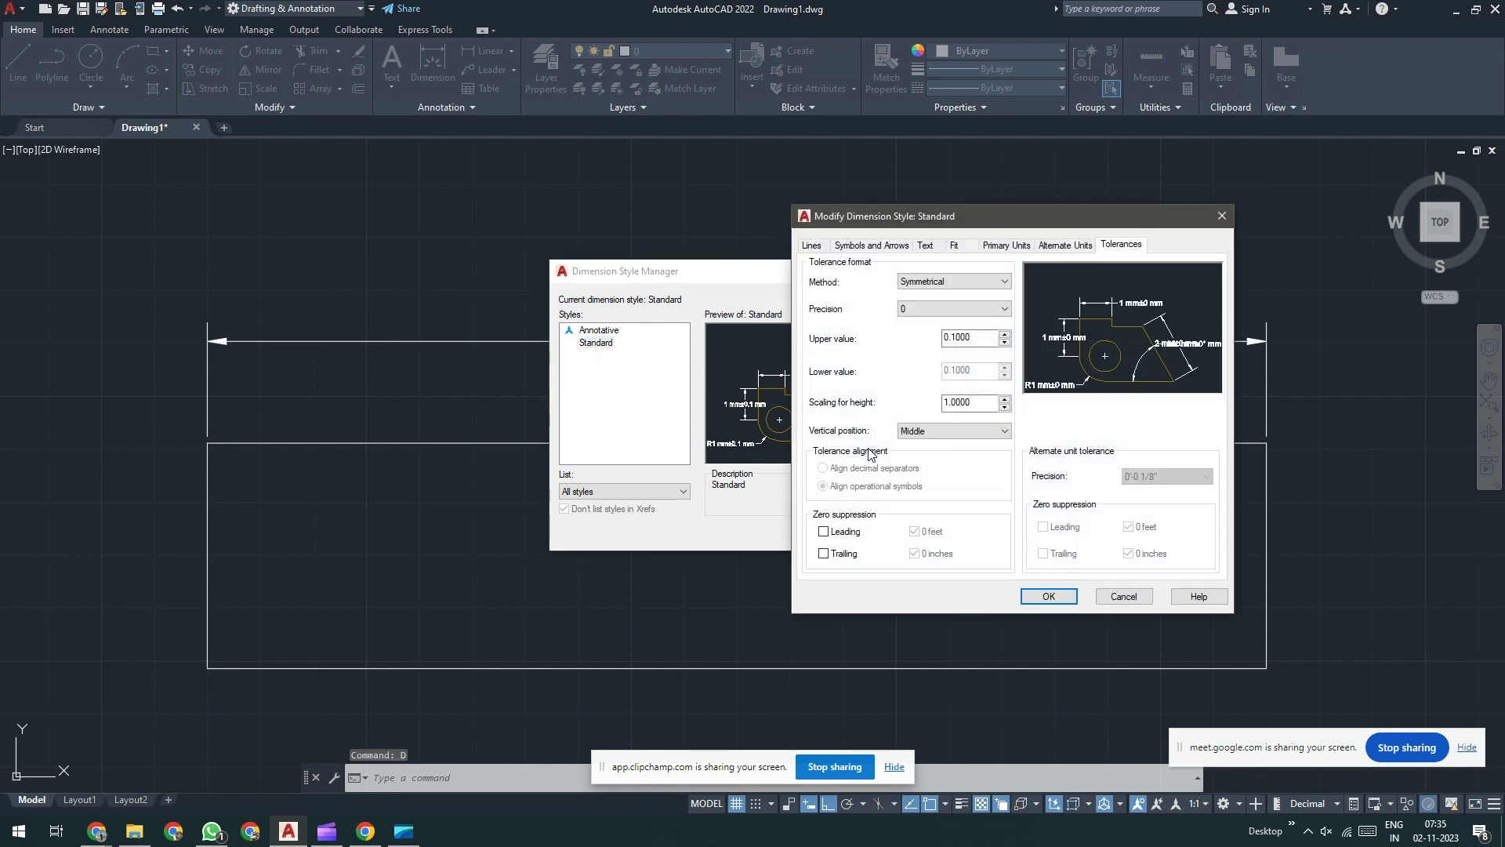
key("Escape")
key("Escape")
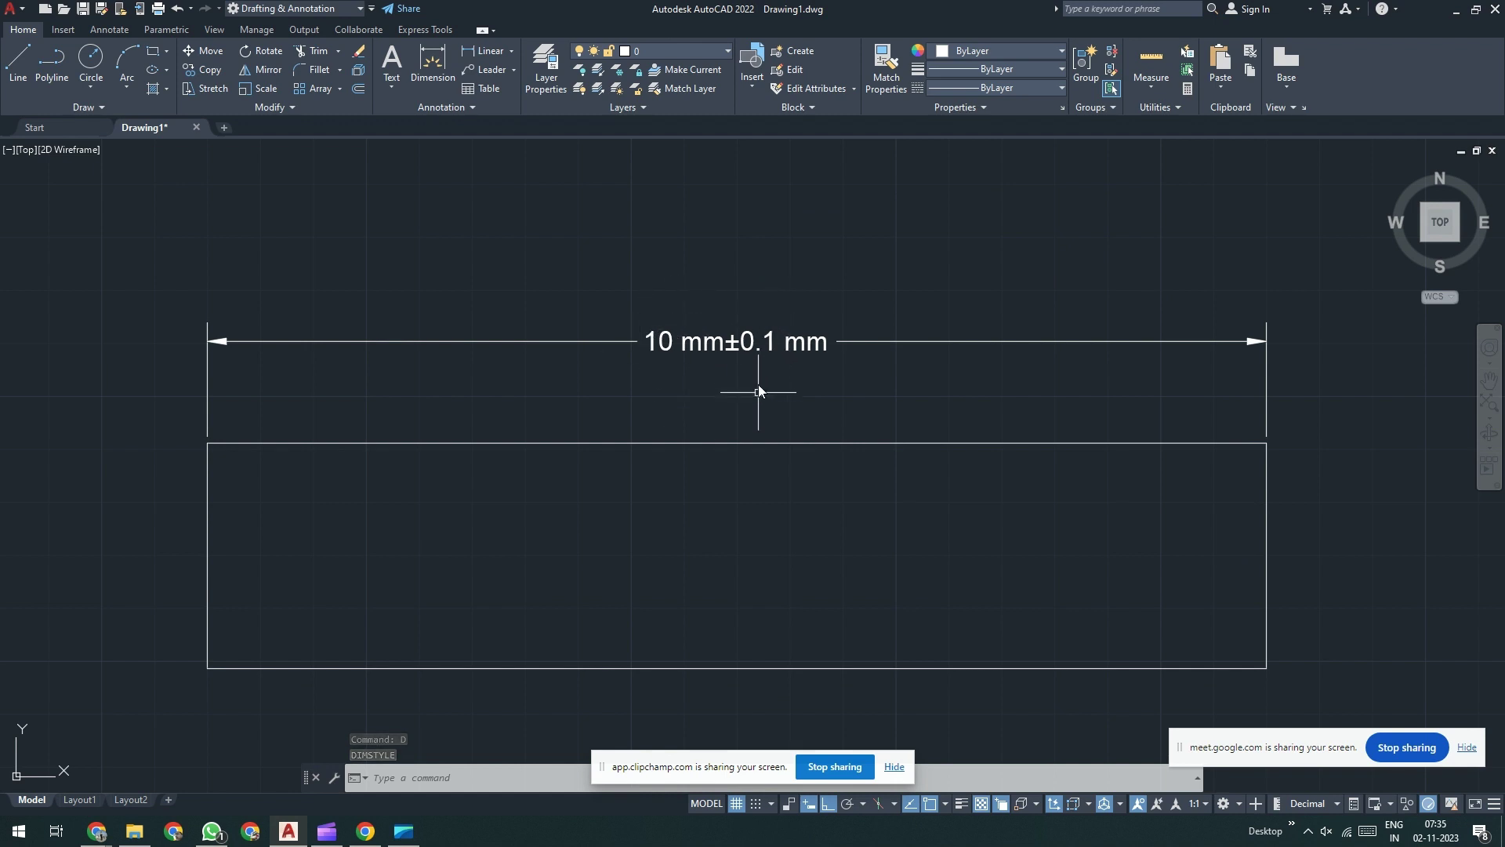
Step: Change the Standard dimension style's tolerance method to Deviation and set the lower value to 0.2
type("d")
key("Return")
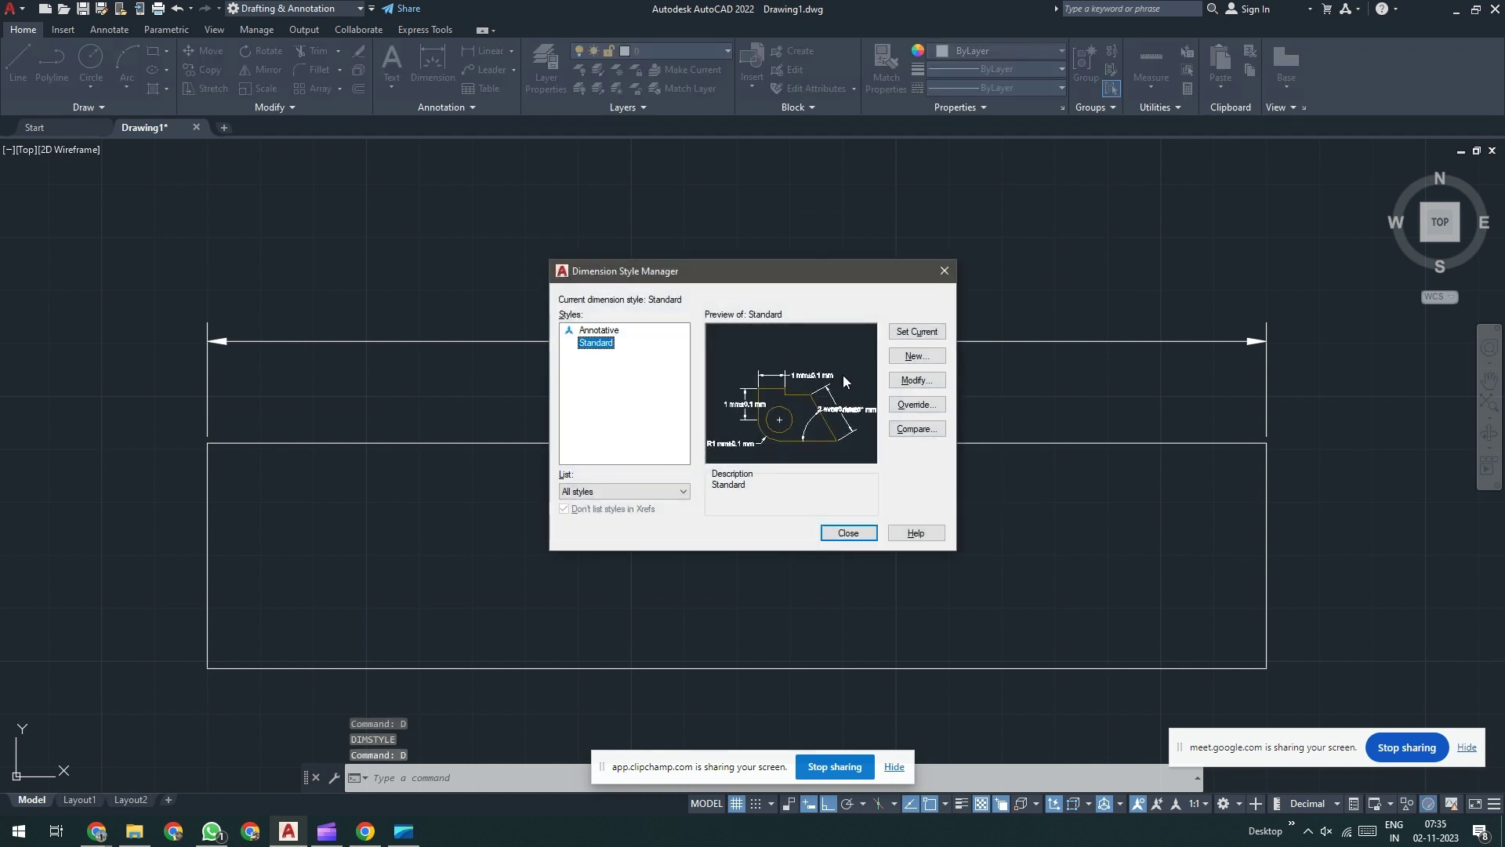
left_click(917, 379)
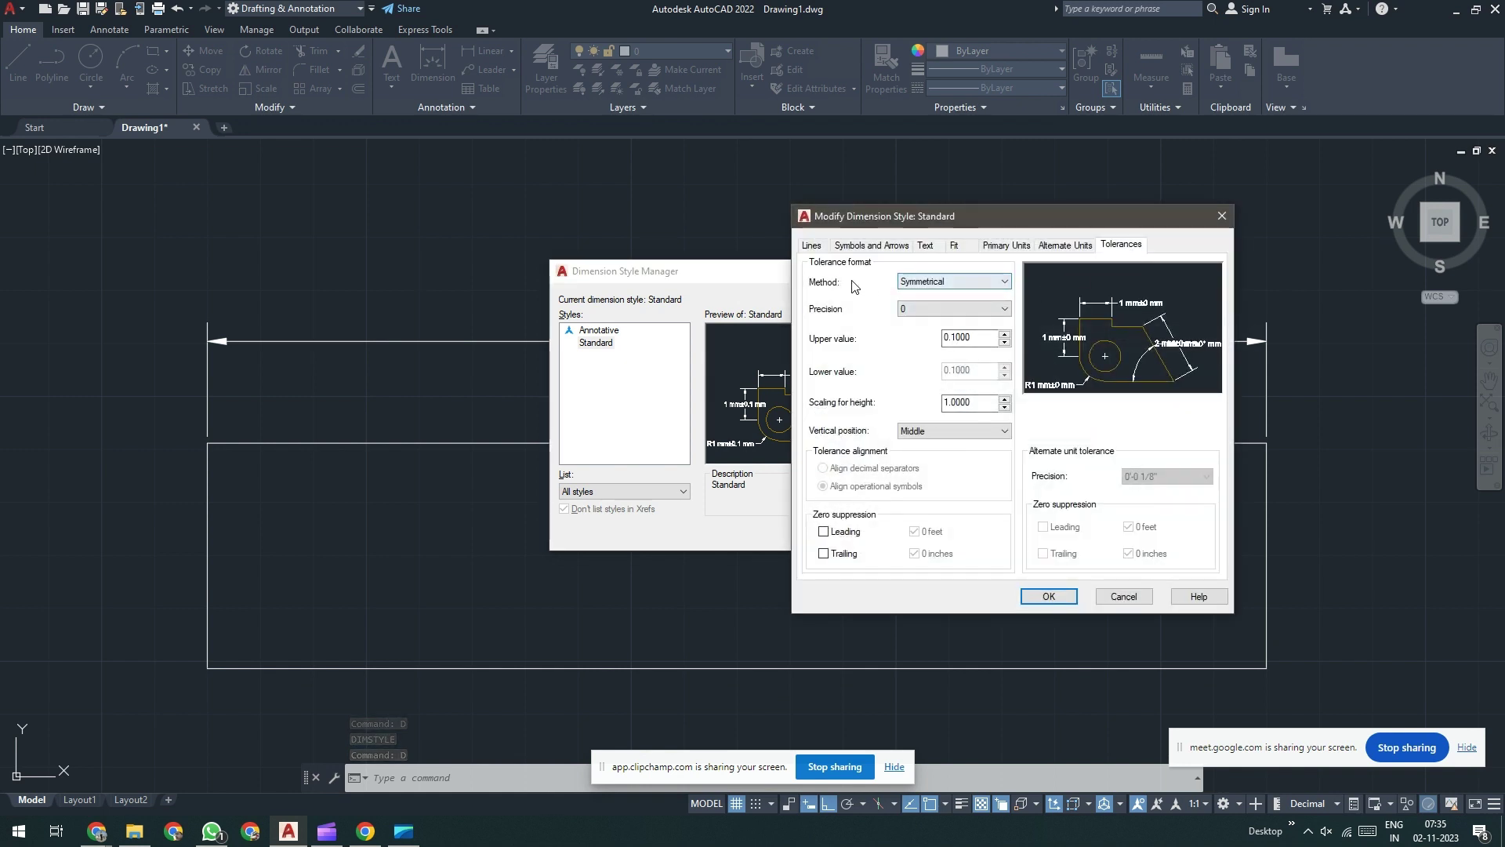
left_click(925, 282)
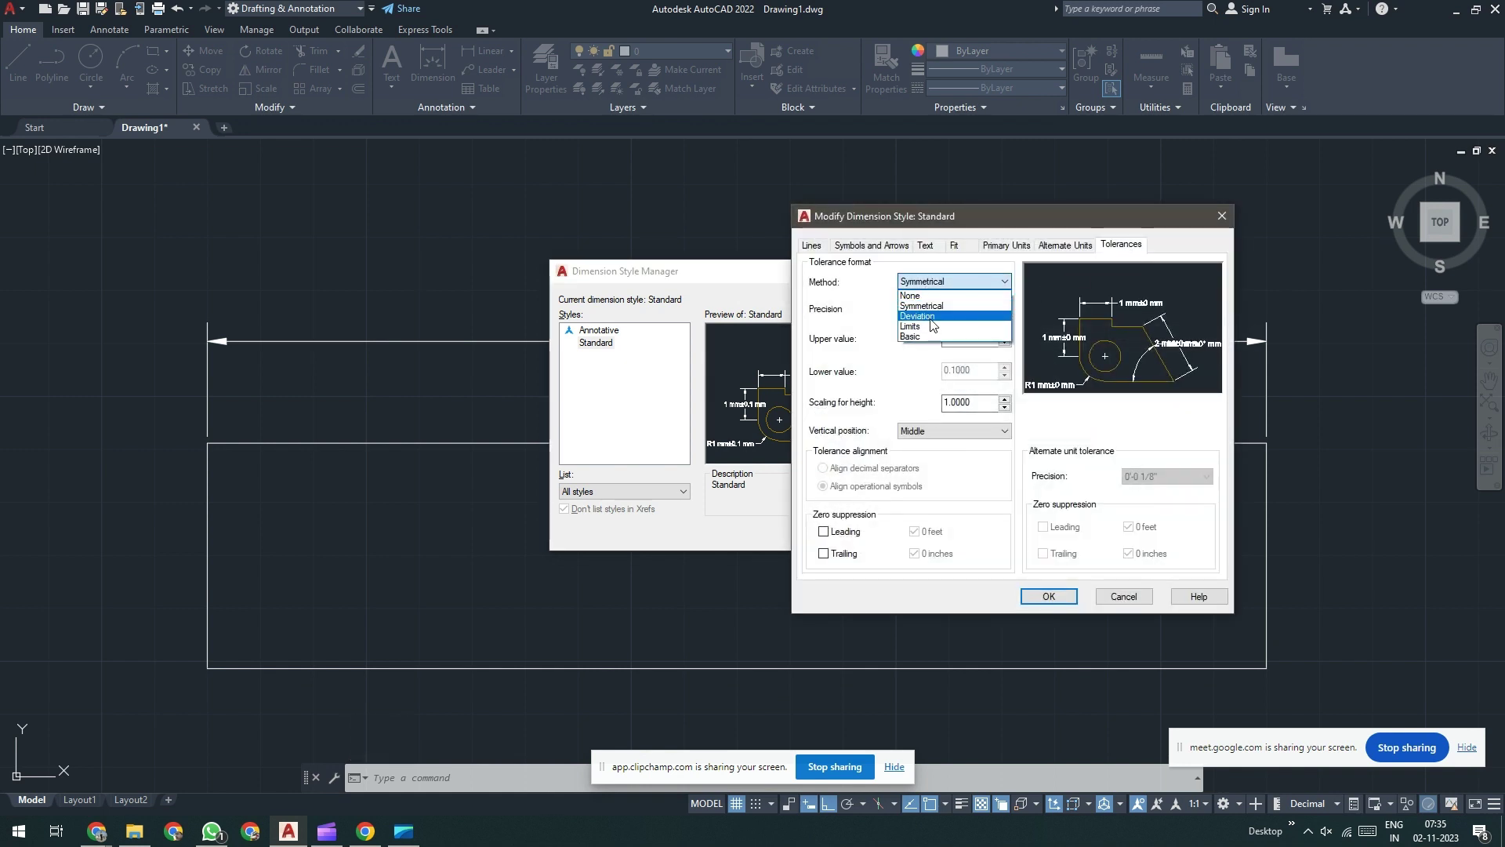
left_click(931, 318)
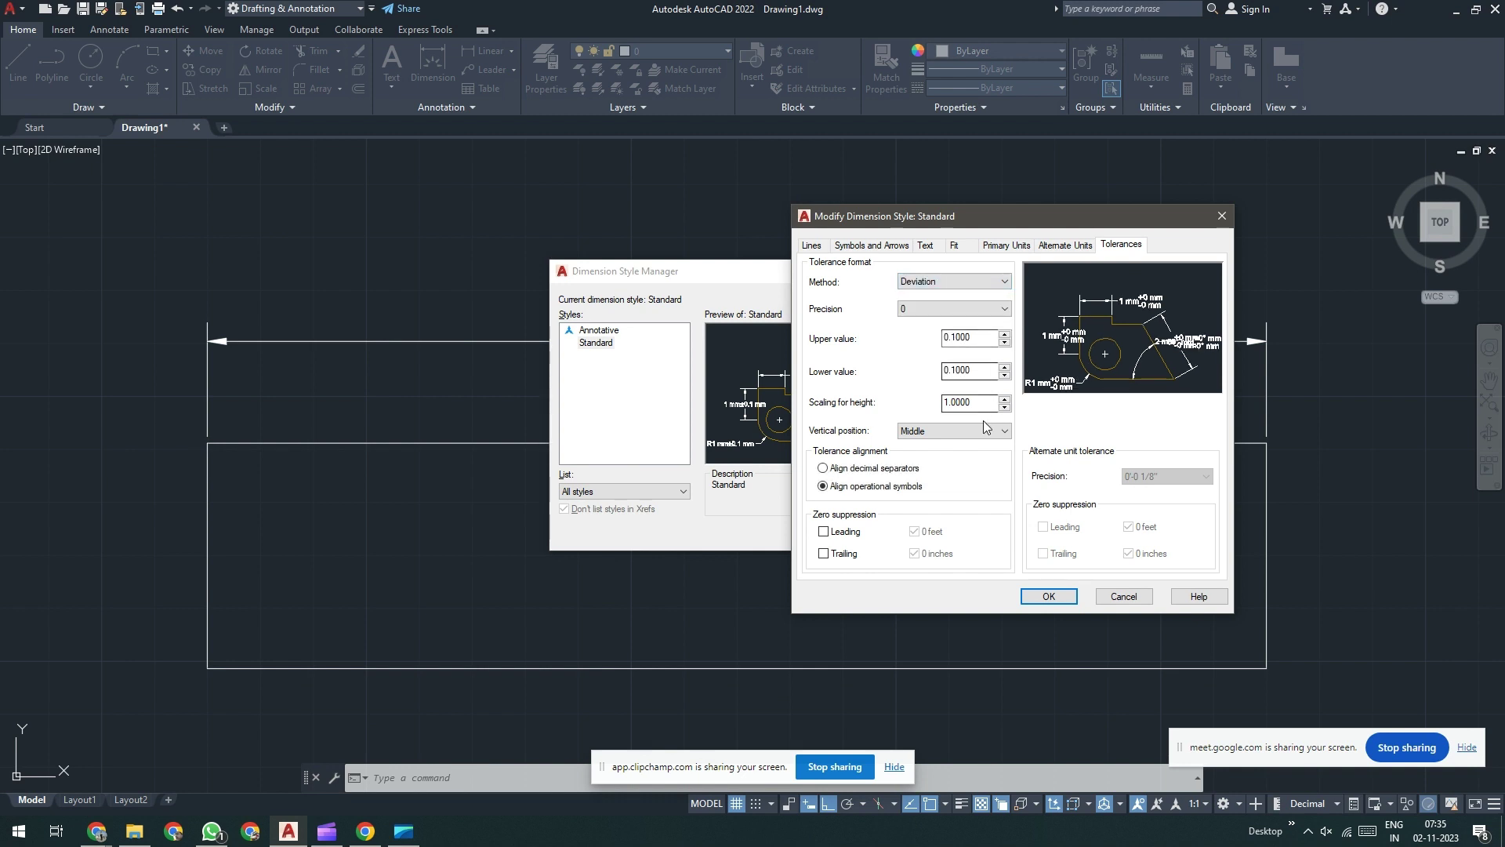
left_click_drag(980, 344, 910, 346)
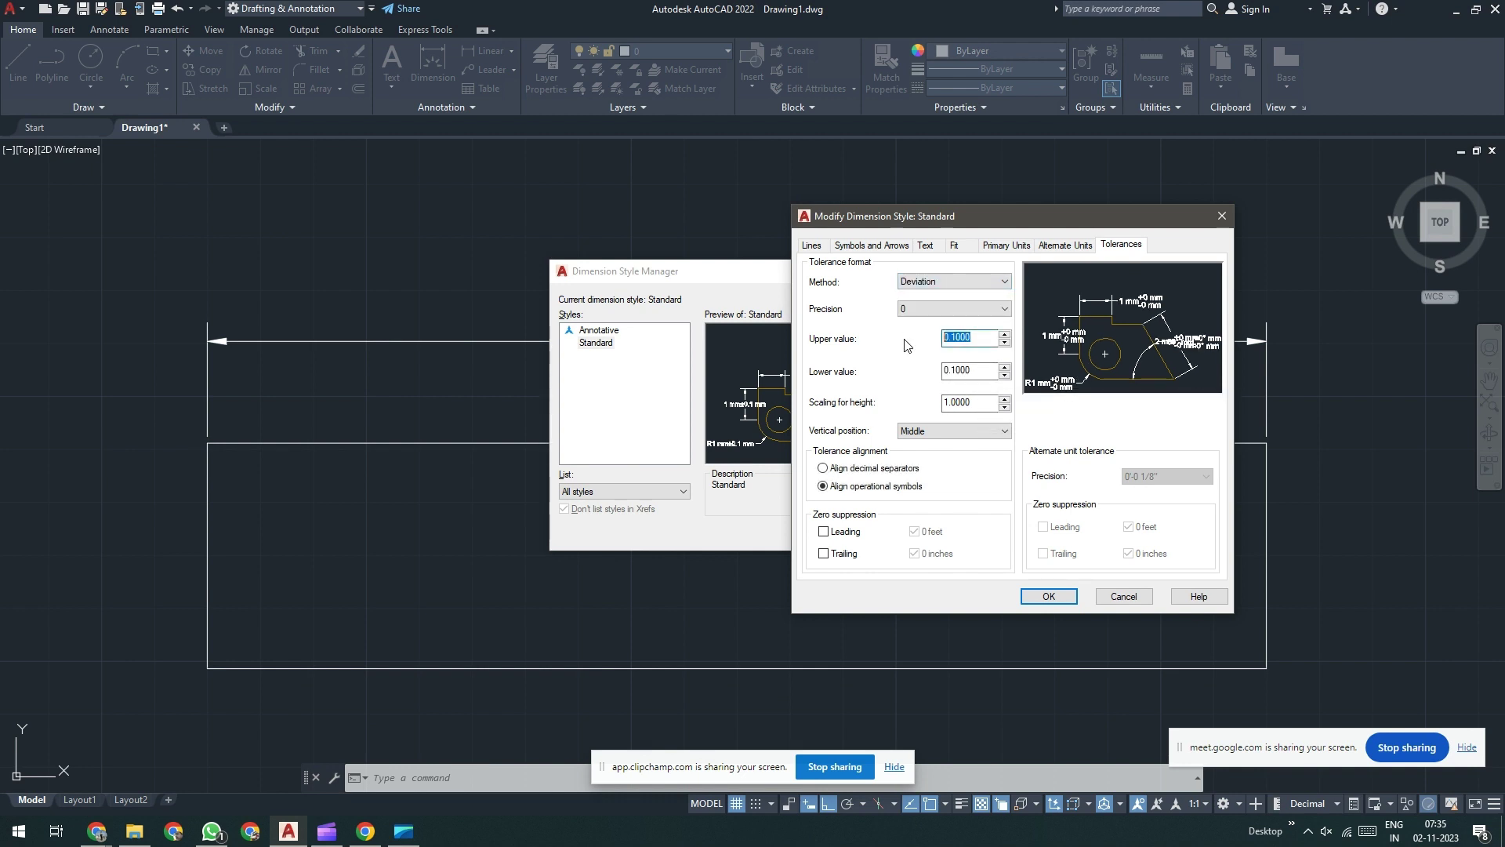
key("Tab")
type("0.2")
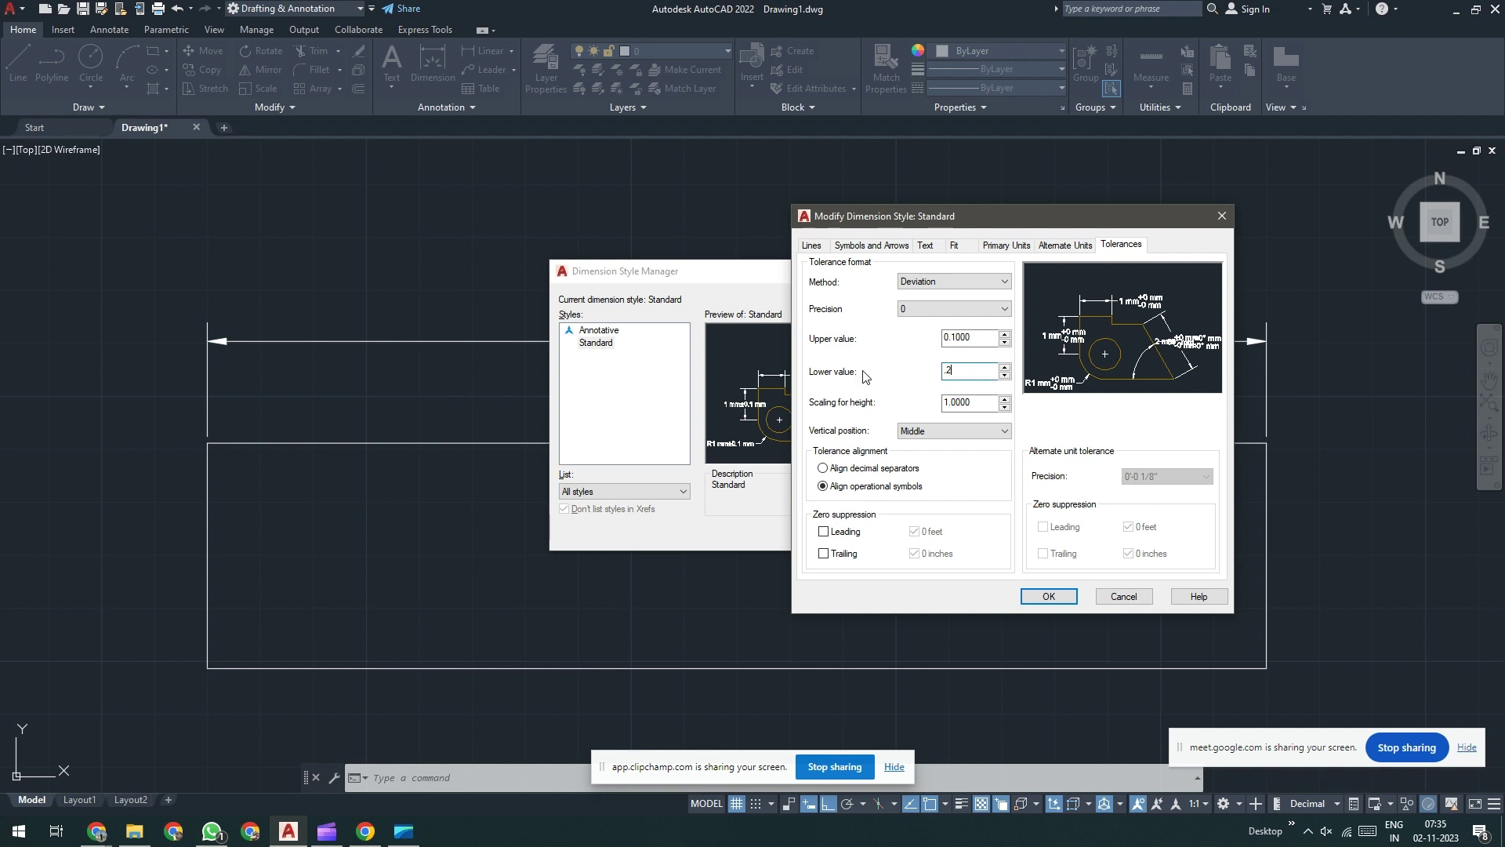
left_click(971, 346)
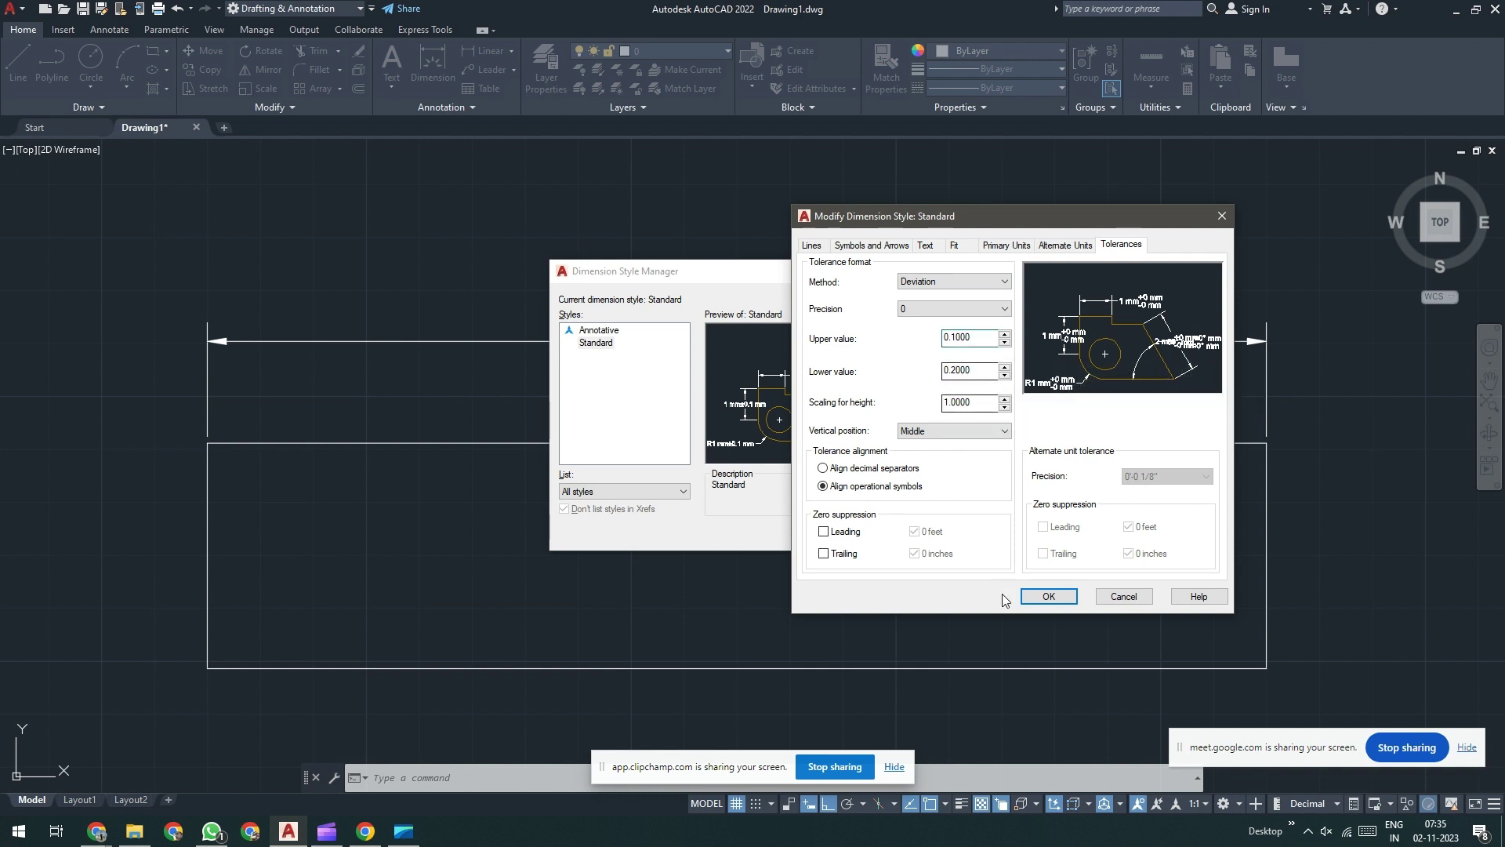
left_click(1048, 596)
left_click(849, 534)
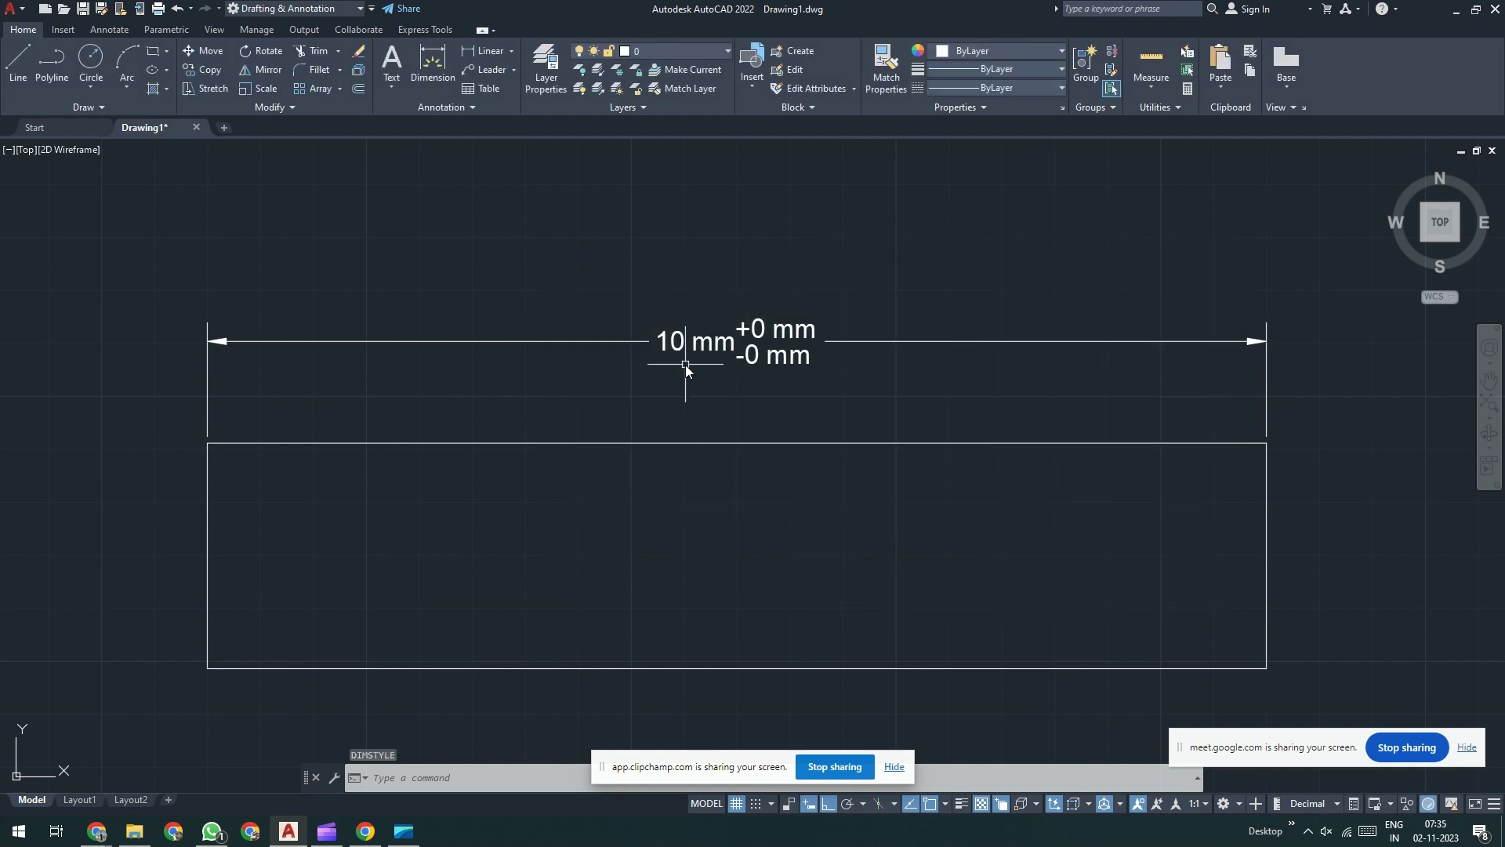
Step: Set the tolerance precision of the Standard dimension style to 0.0
type("d")
key("Return")
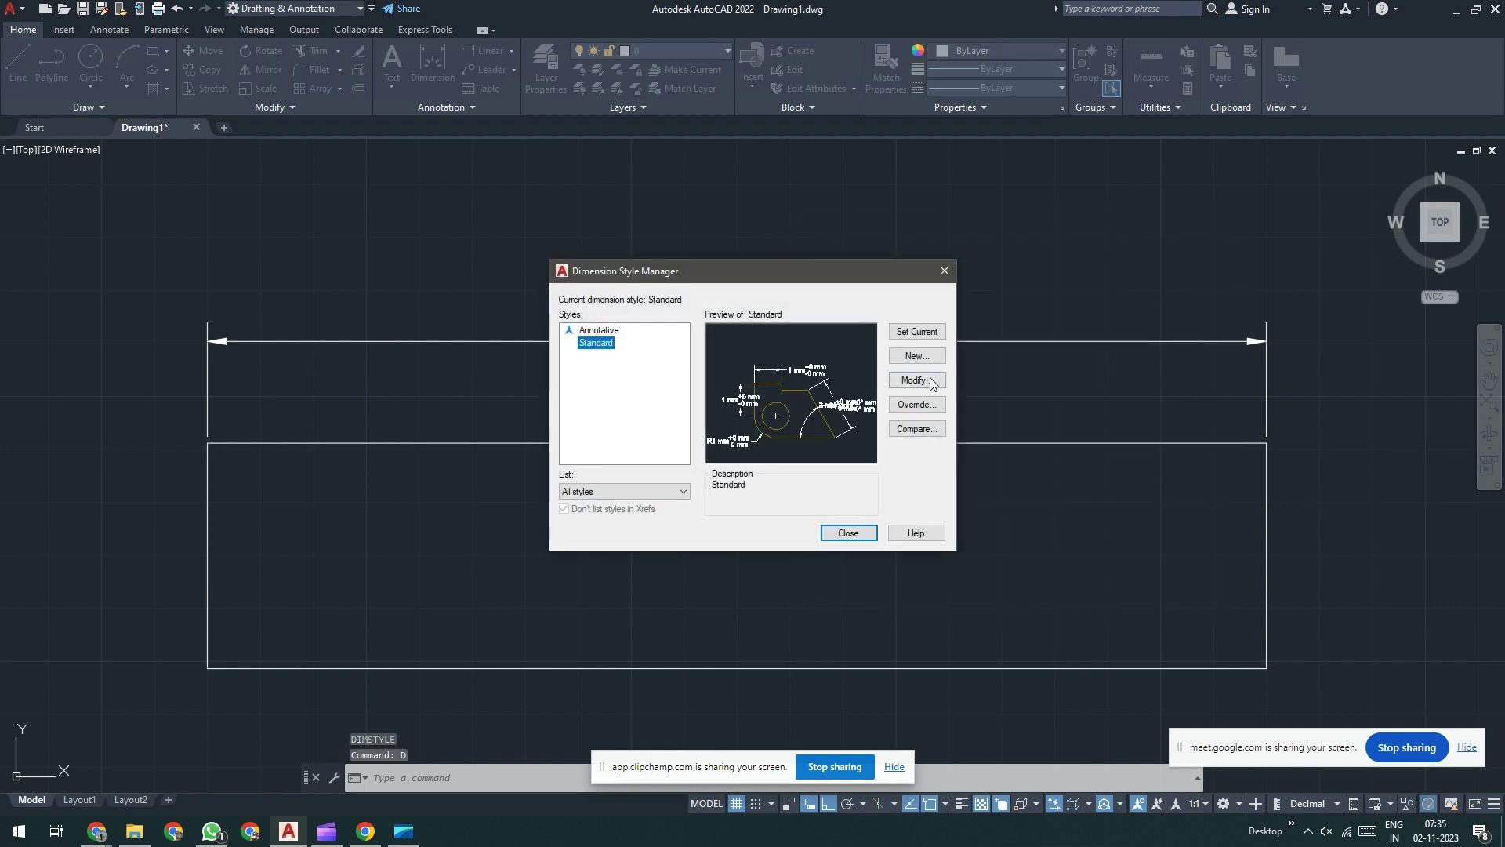
left_click(914, 380)
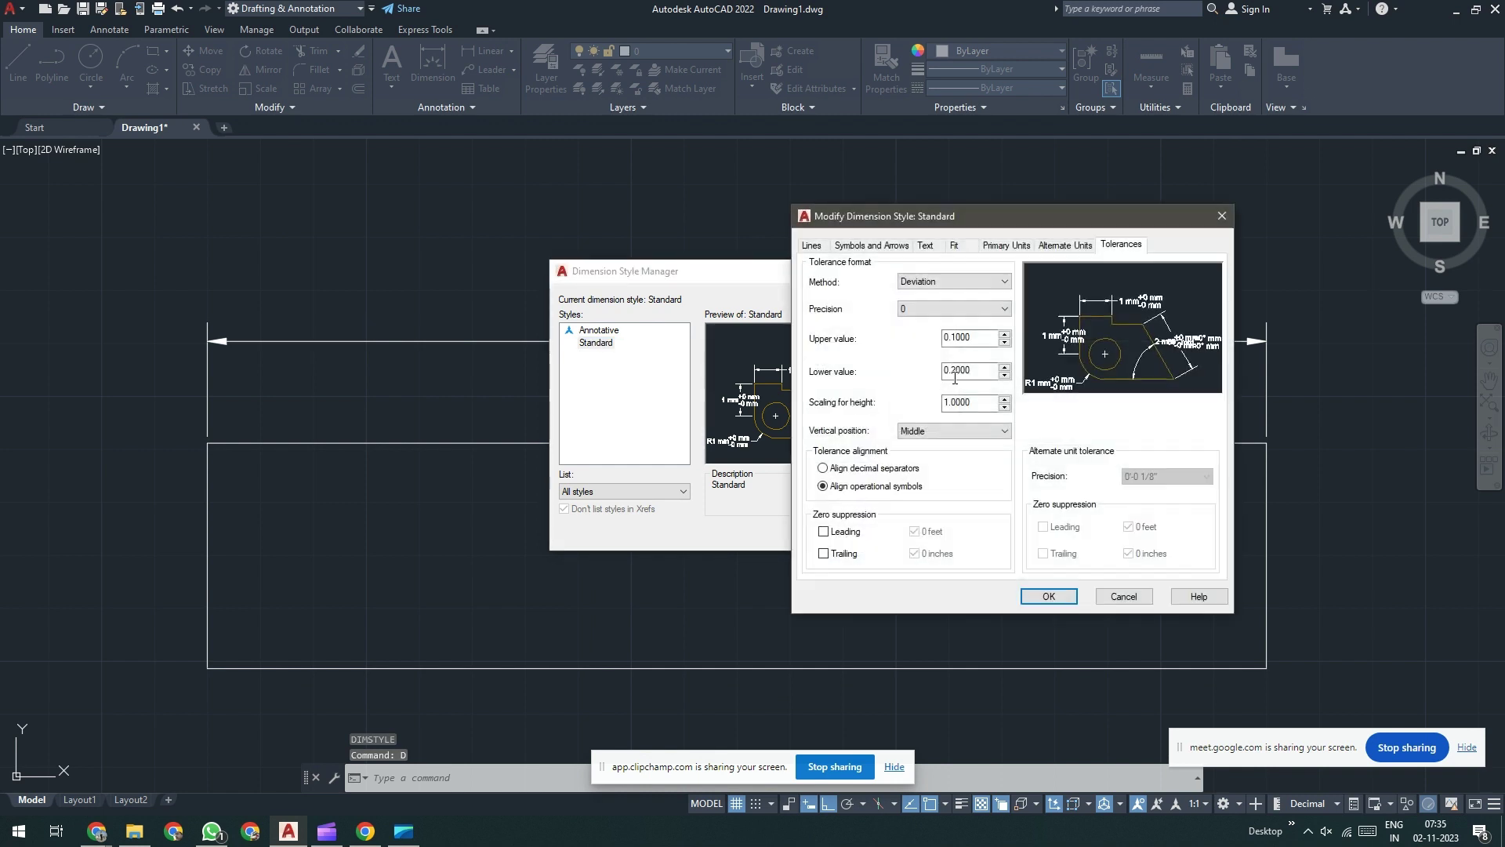
left_click(958, 312)
left_click(945, 332)
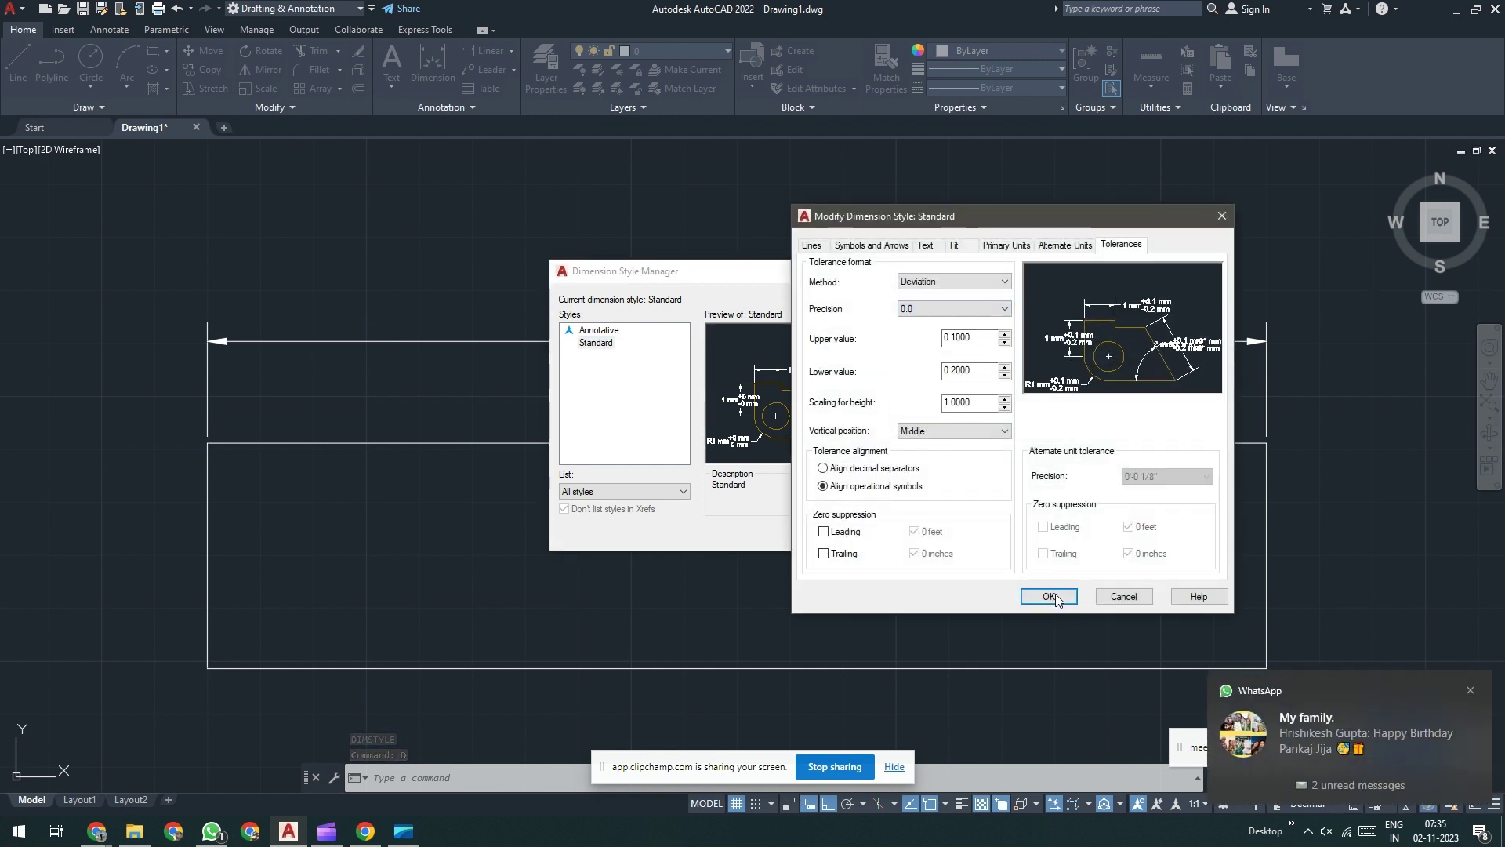
left_click(1057, 600)
left_click(850, 531)
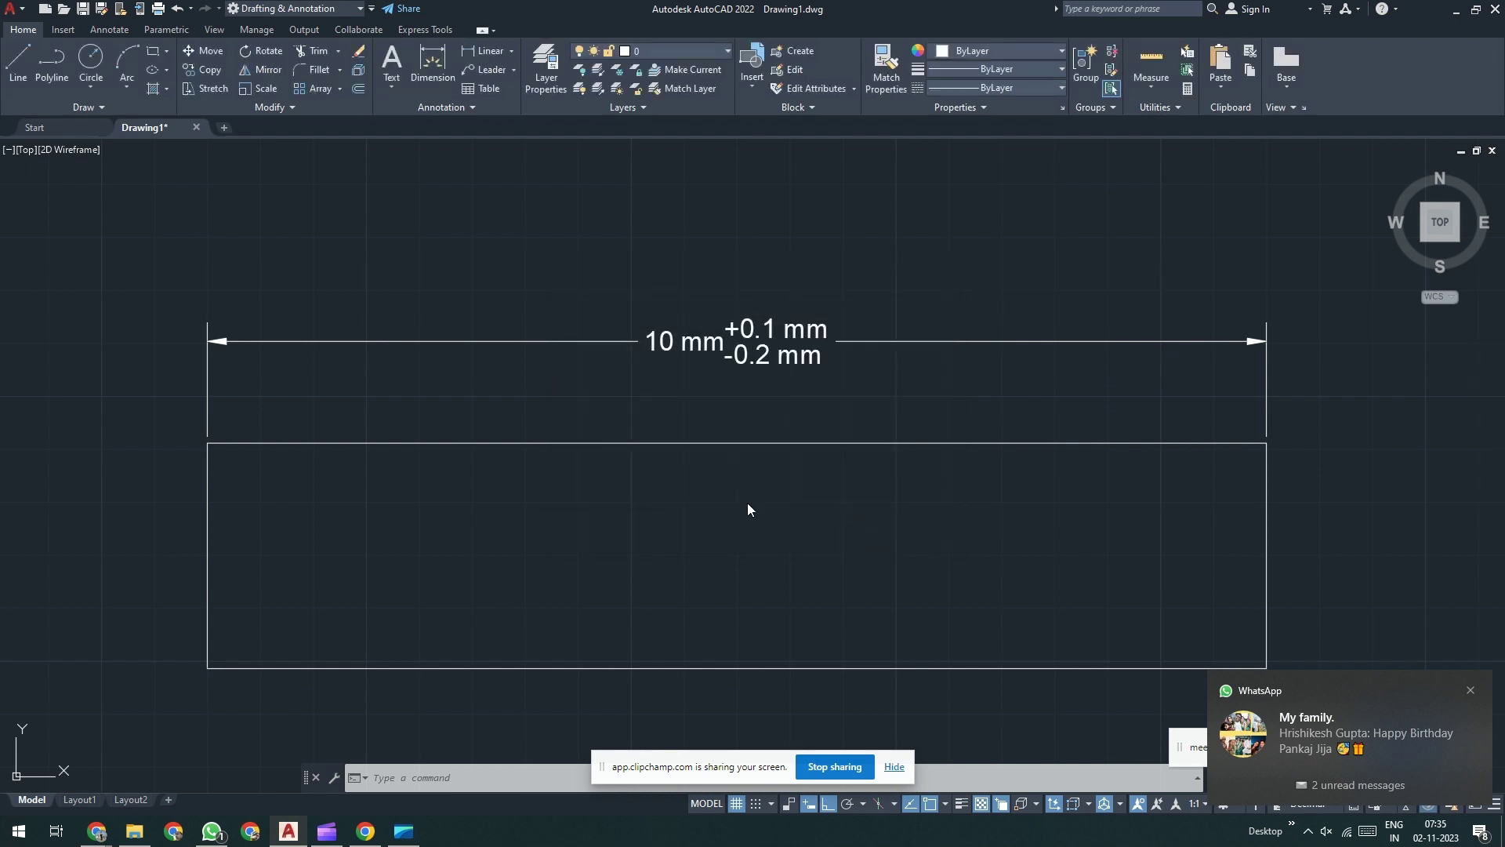
left_click(694, 388)
left_click(707, 394)
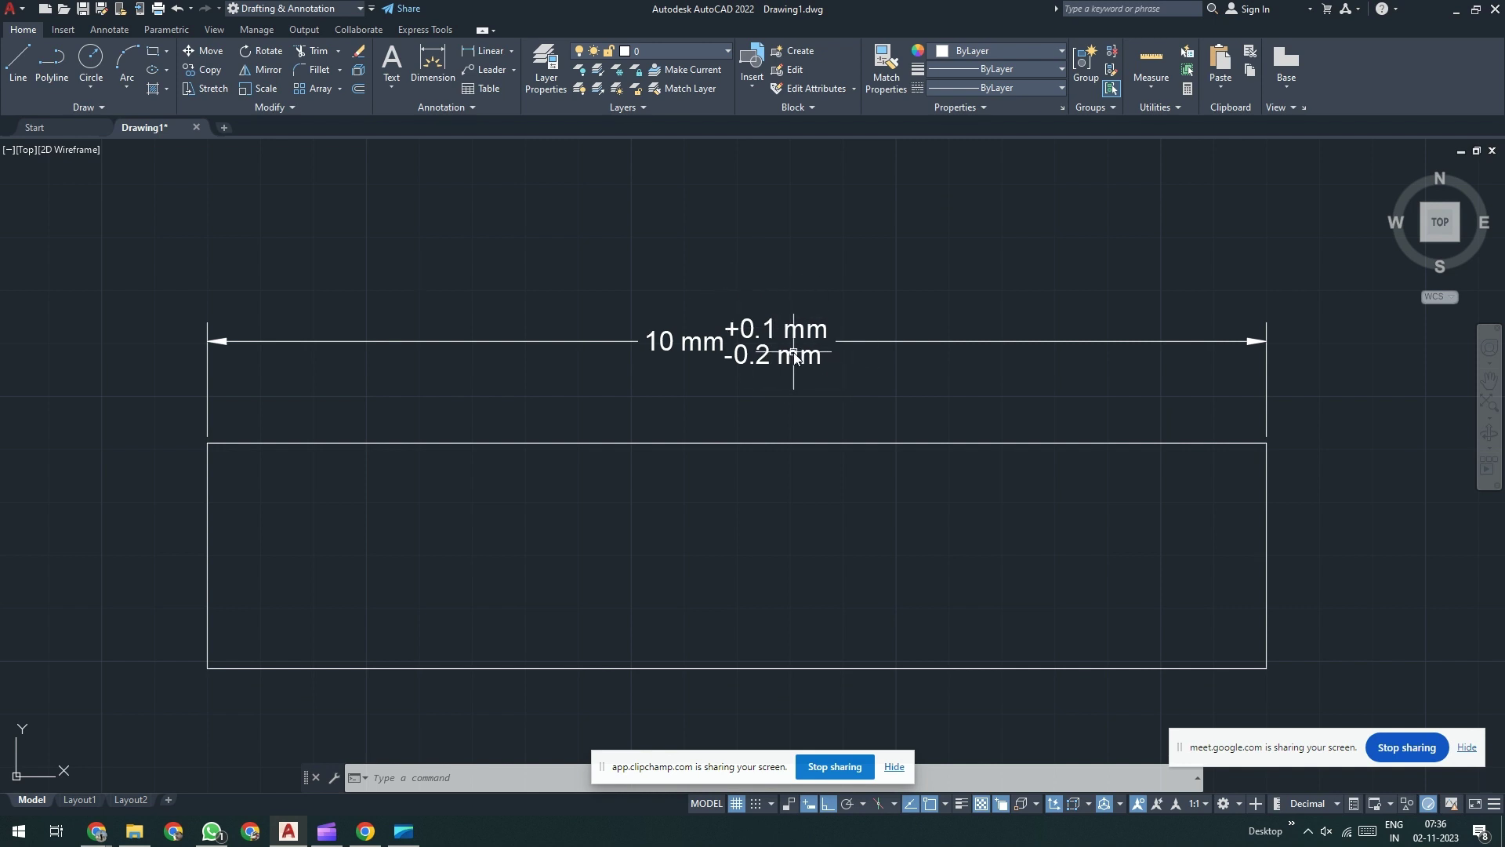
Step: Draw a notched mating profile below the rectangle with lines, its recess matching the rectangle's width between two raised shoulders
mouse_move(794, 356)
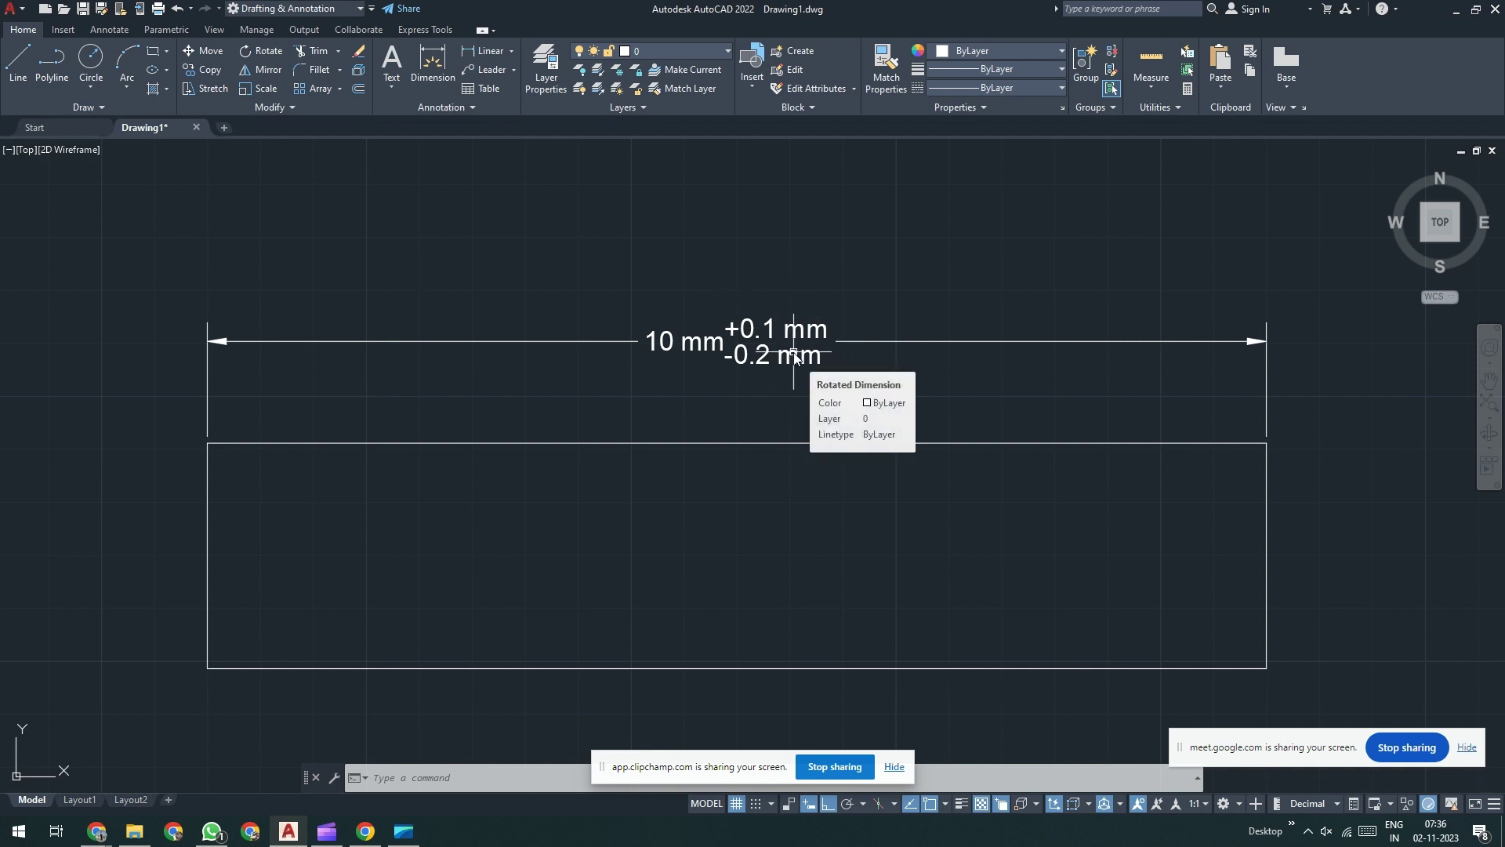
scroll(793, 356, "down", 6)
scroll(784, 378, "up", 2)
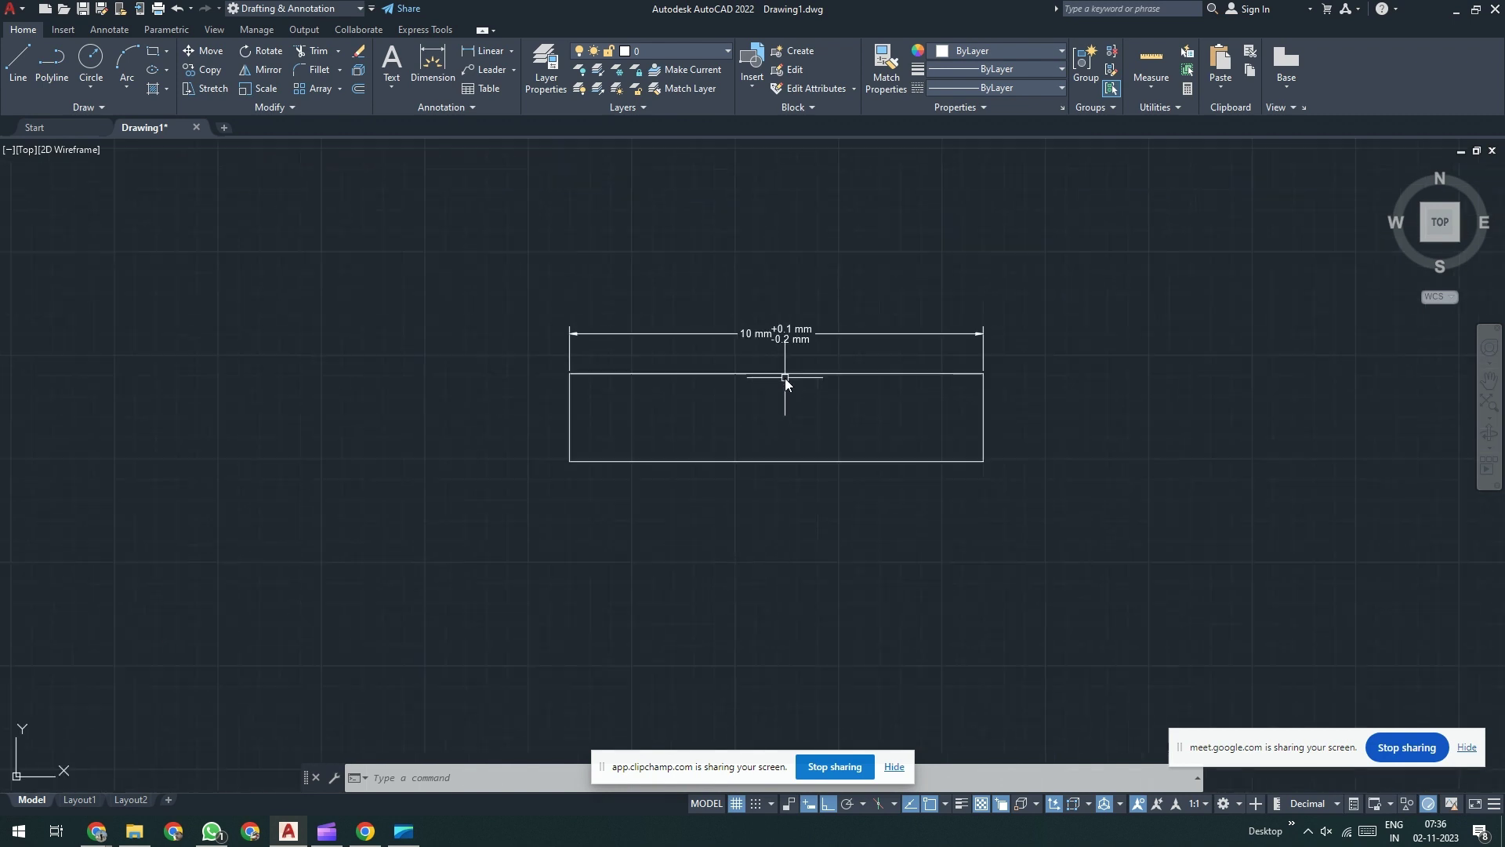
type("l")
key("Return")
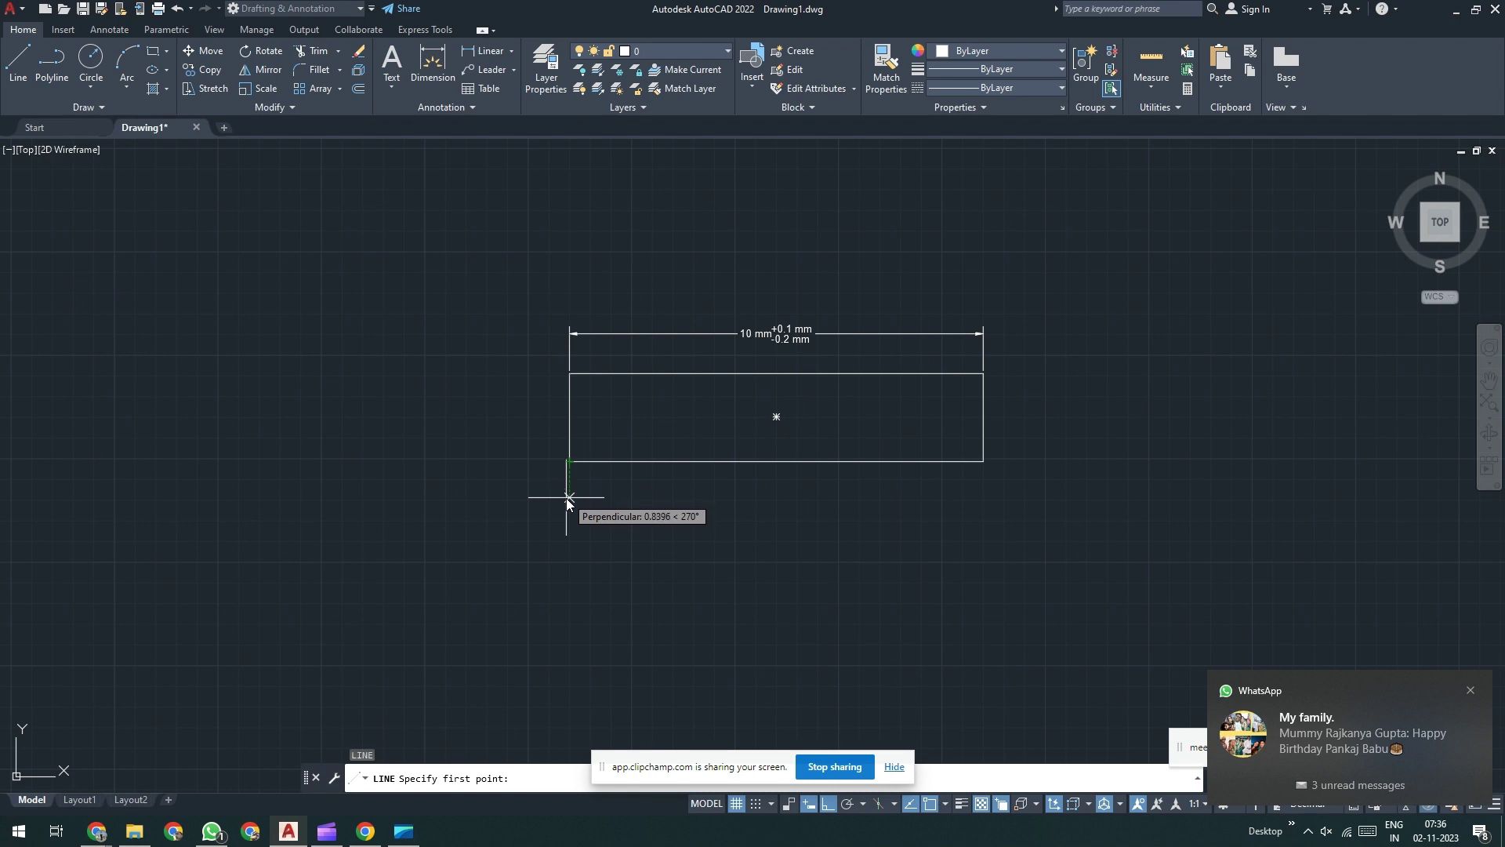
left_click(571, 497)
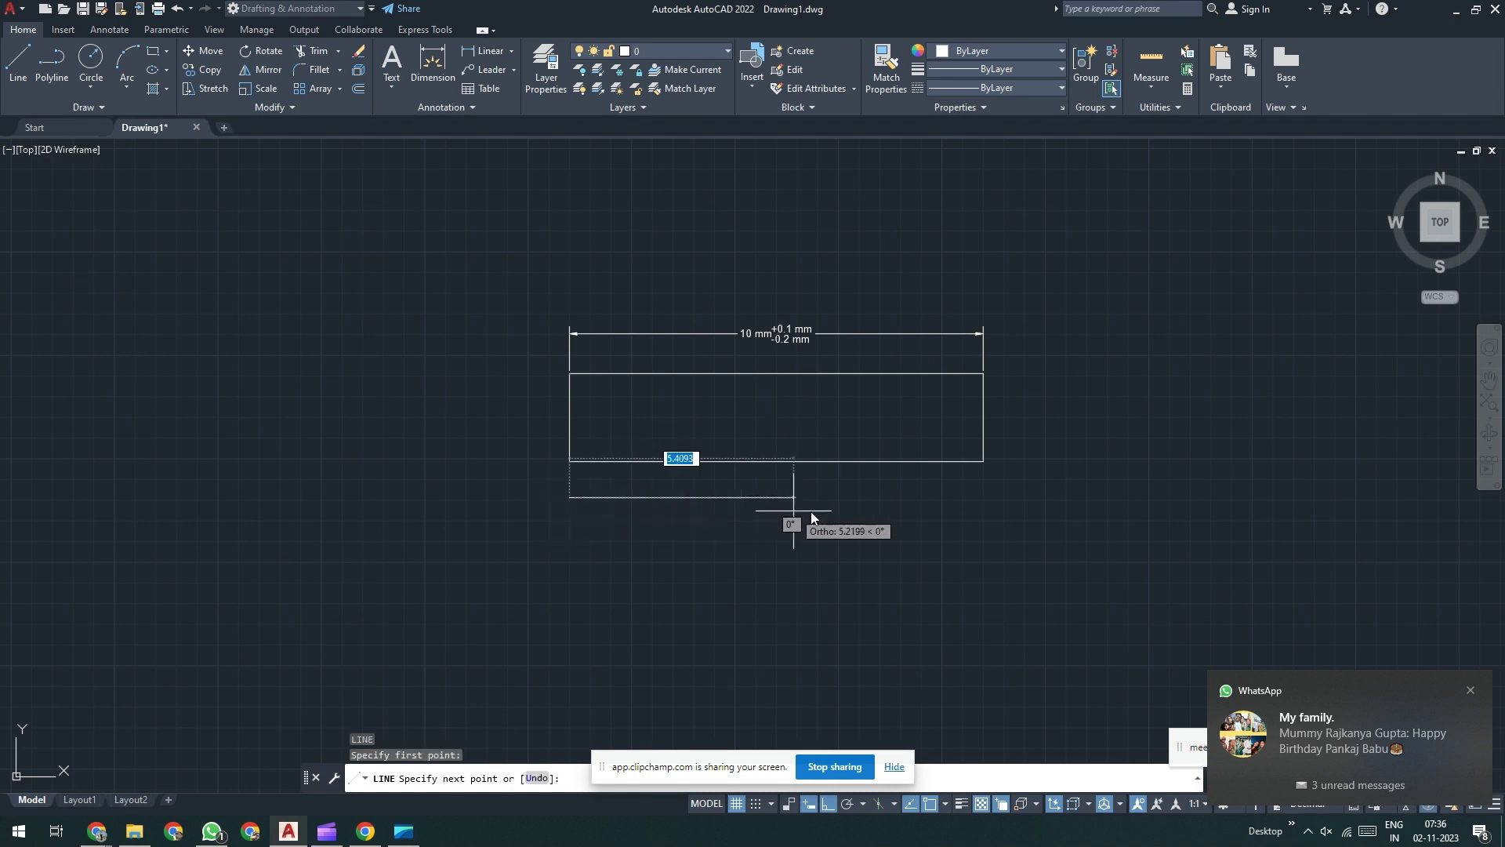
left_click(990, 499)
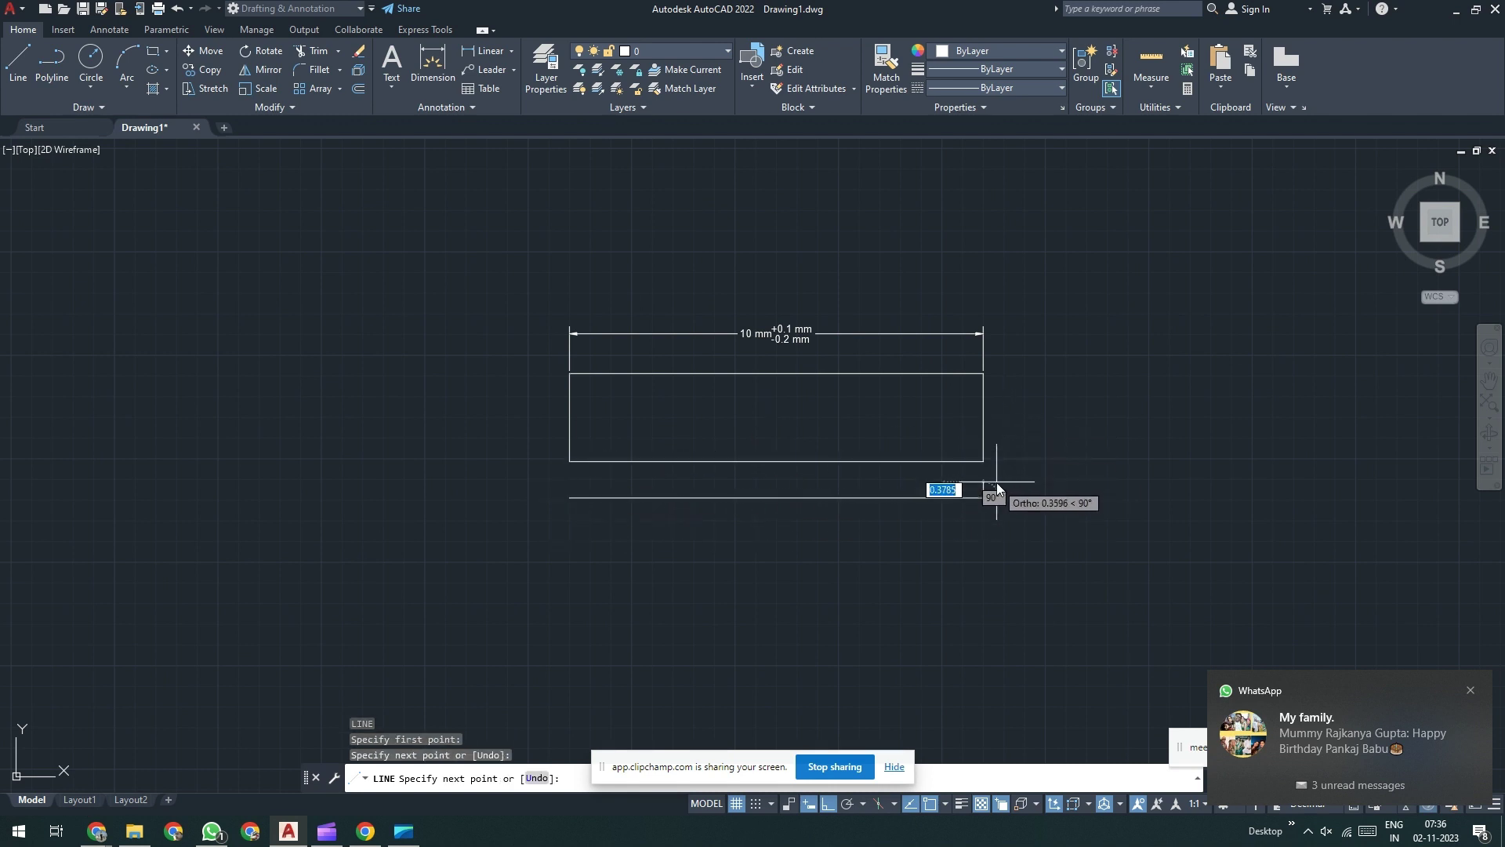
left_click(996, 480)
left_click(1062, 480)
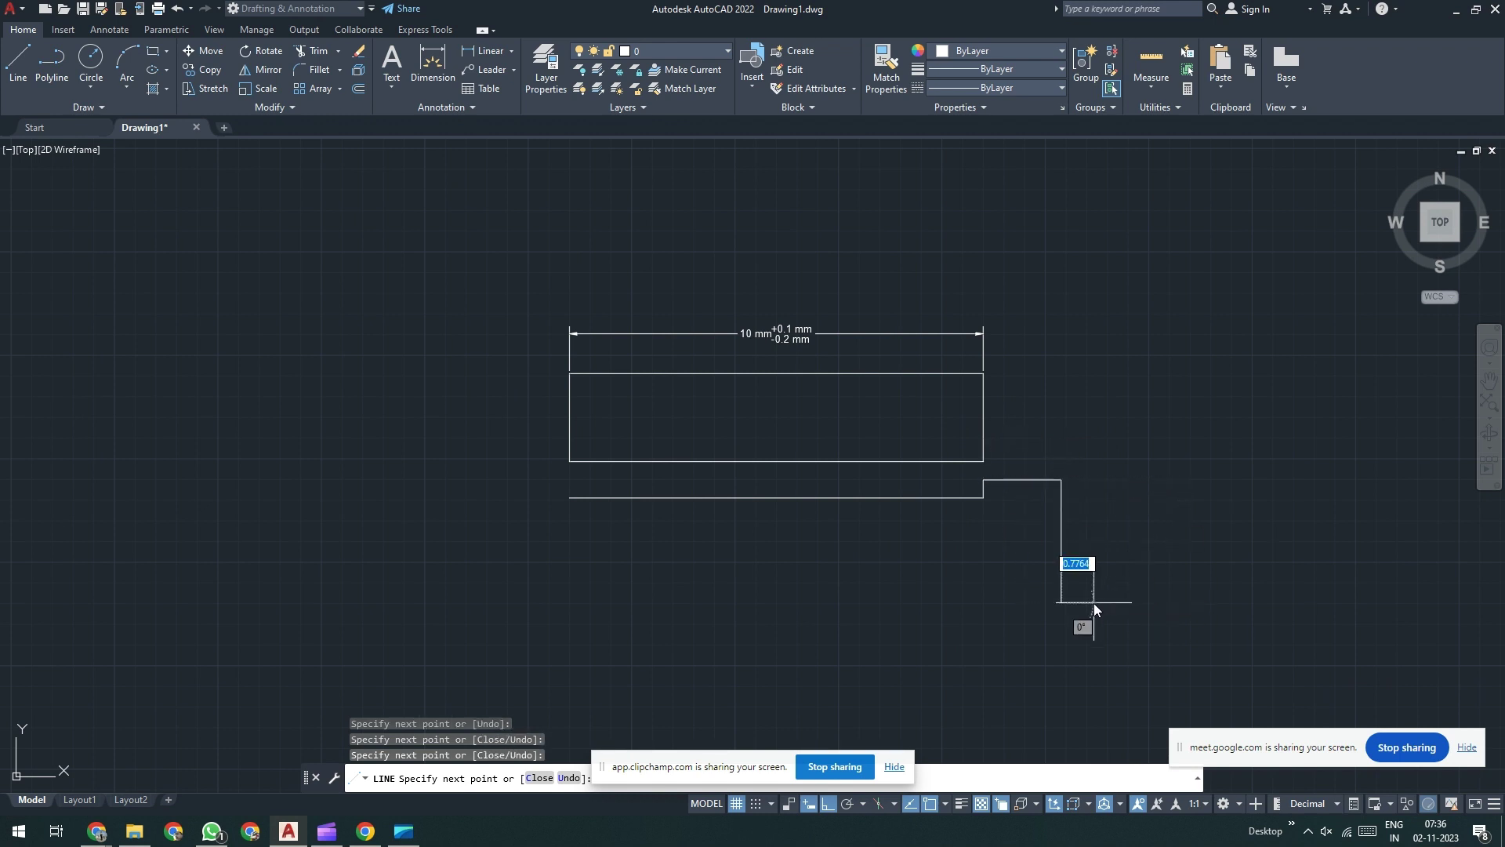
left_click(1094, 603)
left_click(481, 624)
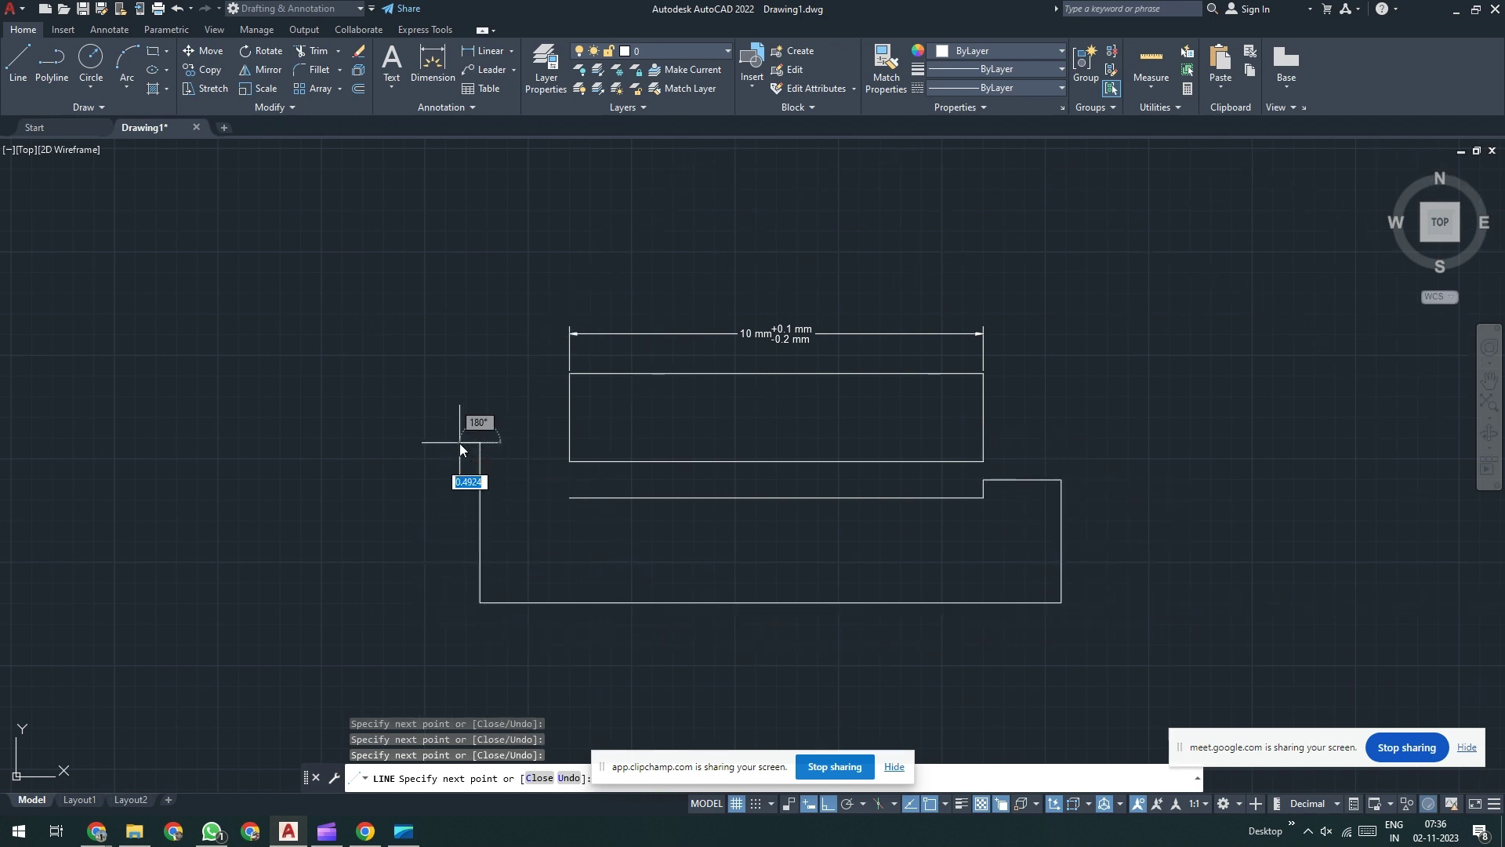
left_click(460, 443)
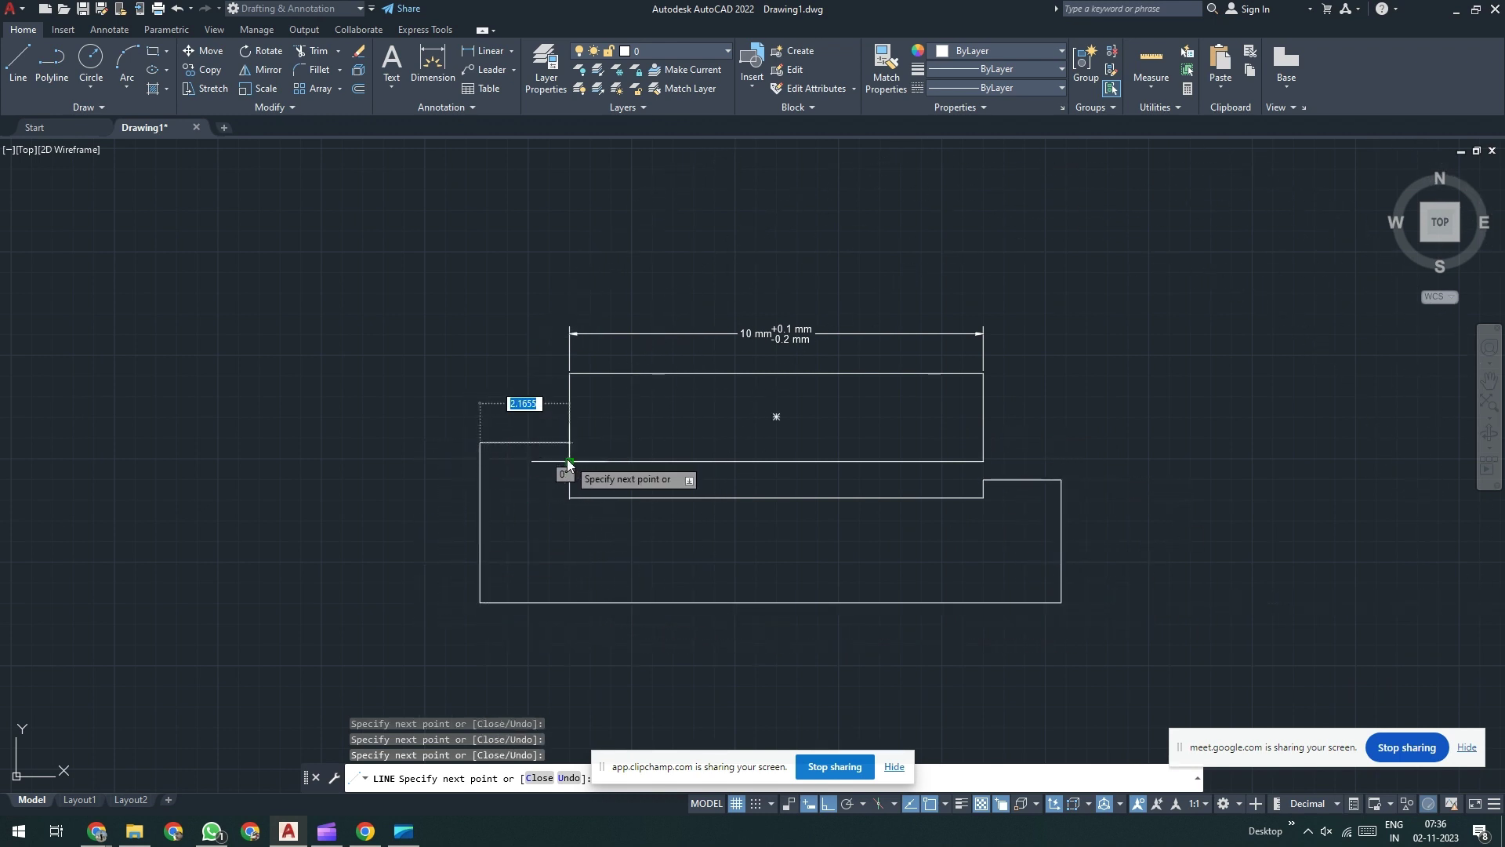
left_click(570, 444)
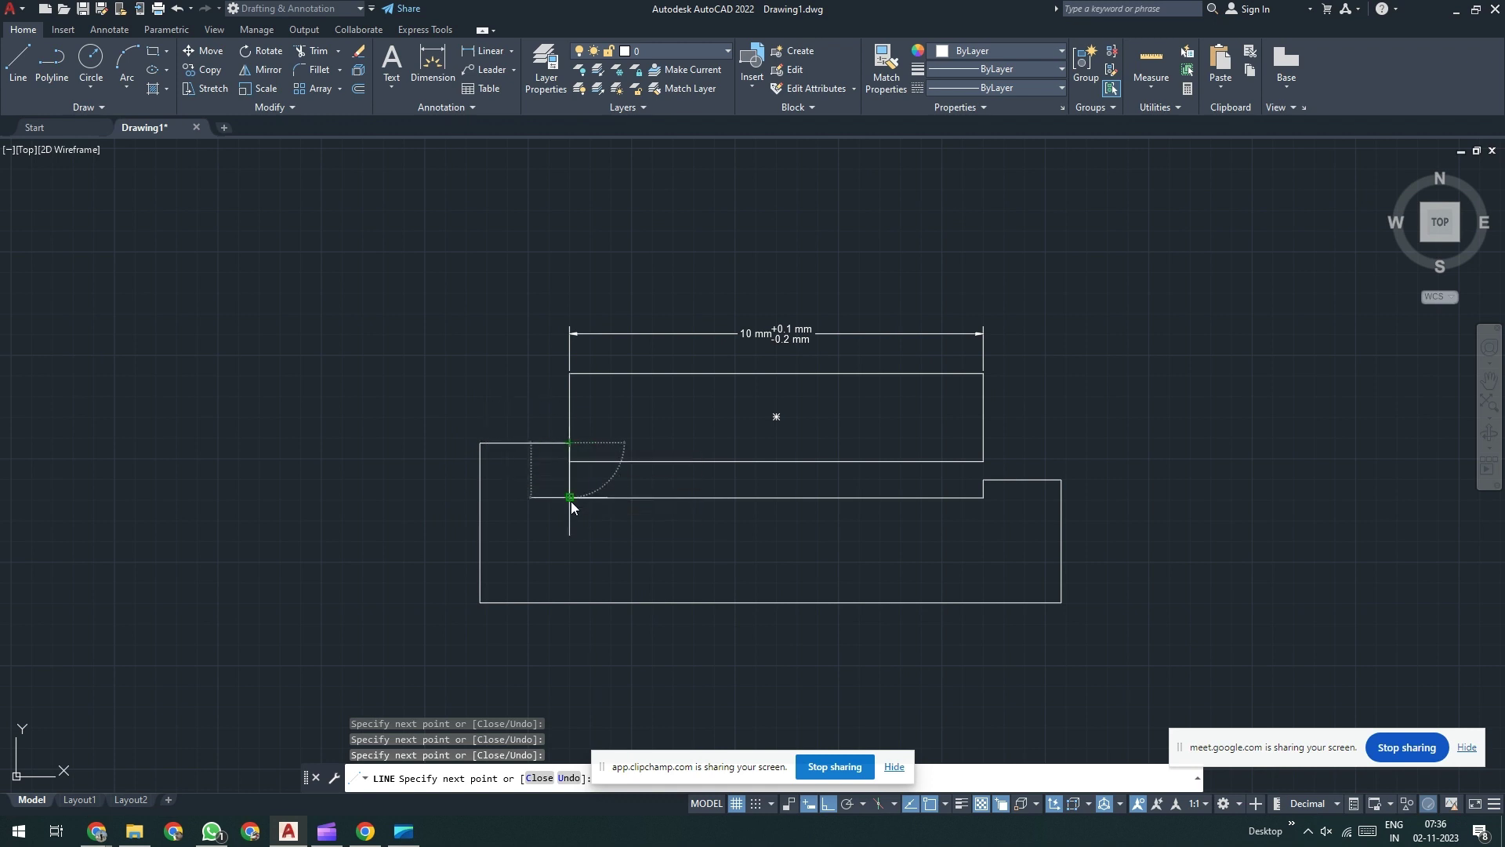
key("Escape")
Step: Stretch the mating profile's left shoulder down to roughly the right shoulder's height, excluding the rectangle from the selection
type("s")
key("Return")
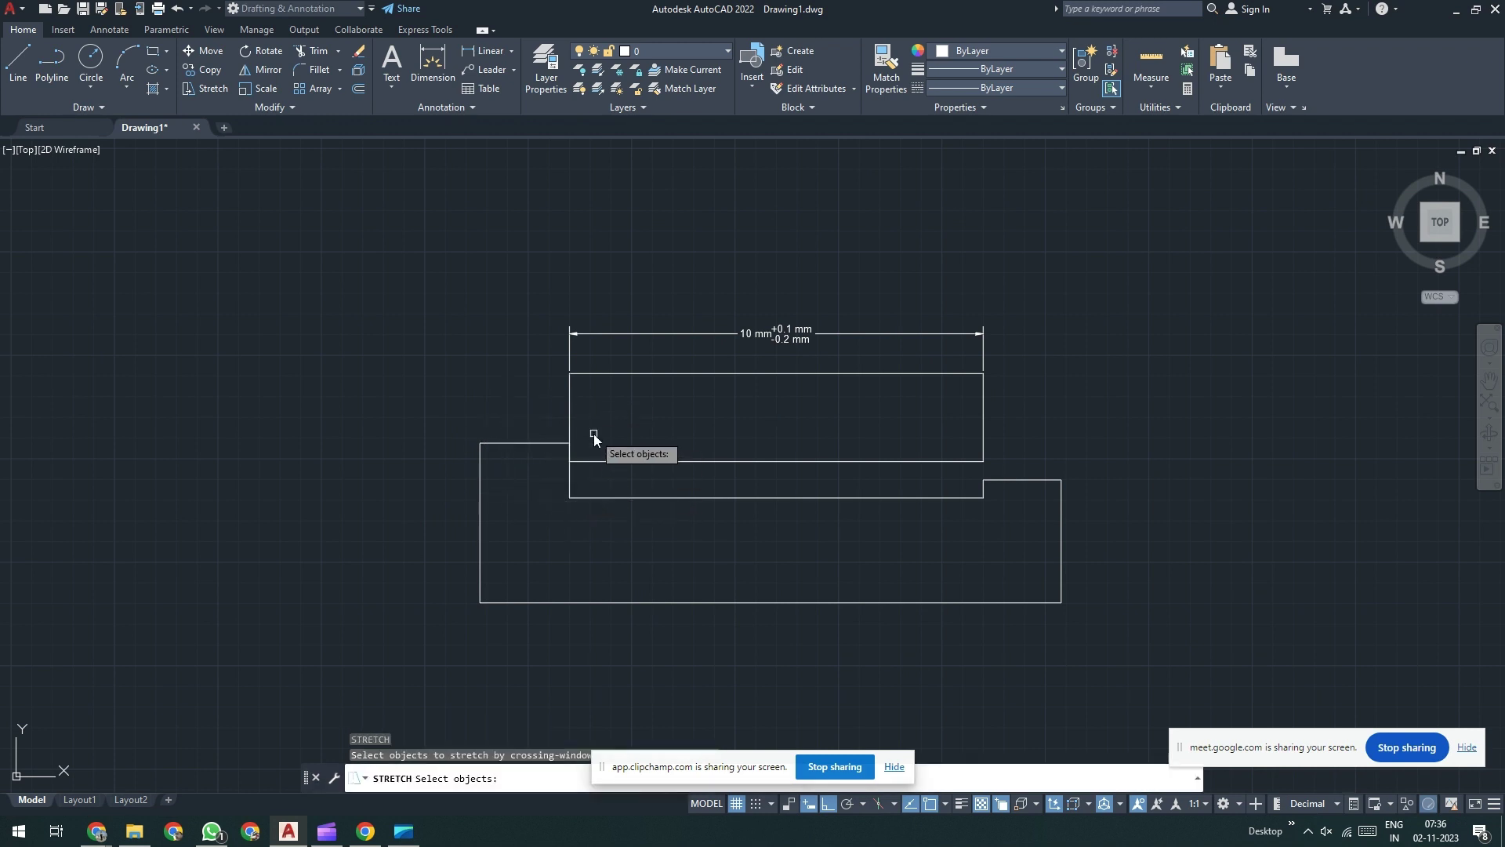
left_click(594, 434)
left_click(462, 450)
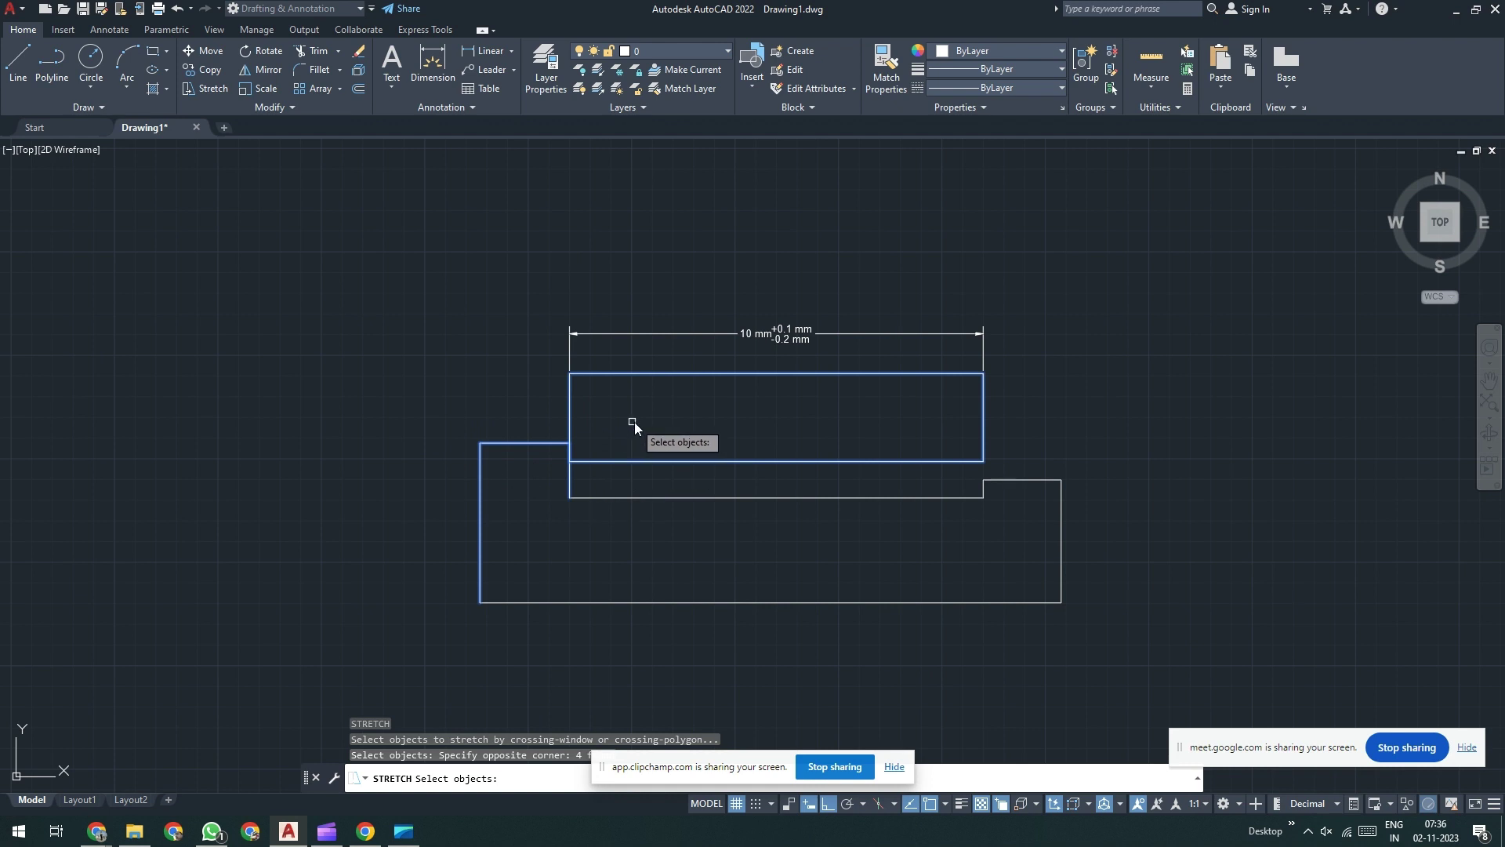
left_click(636, 478)
left_click(633, 479)
left_click(644, 445, "shift")
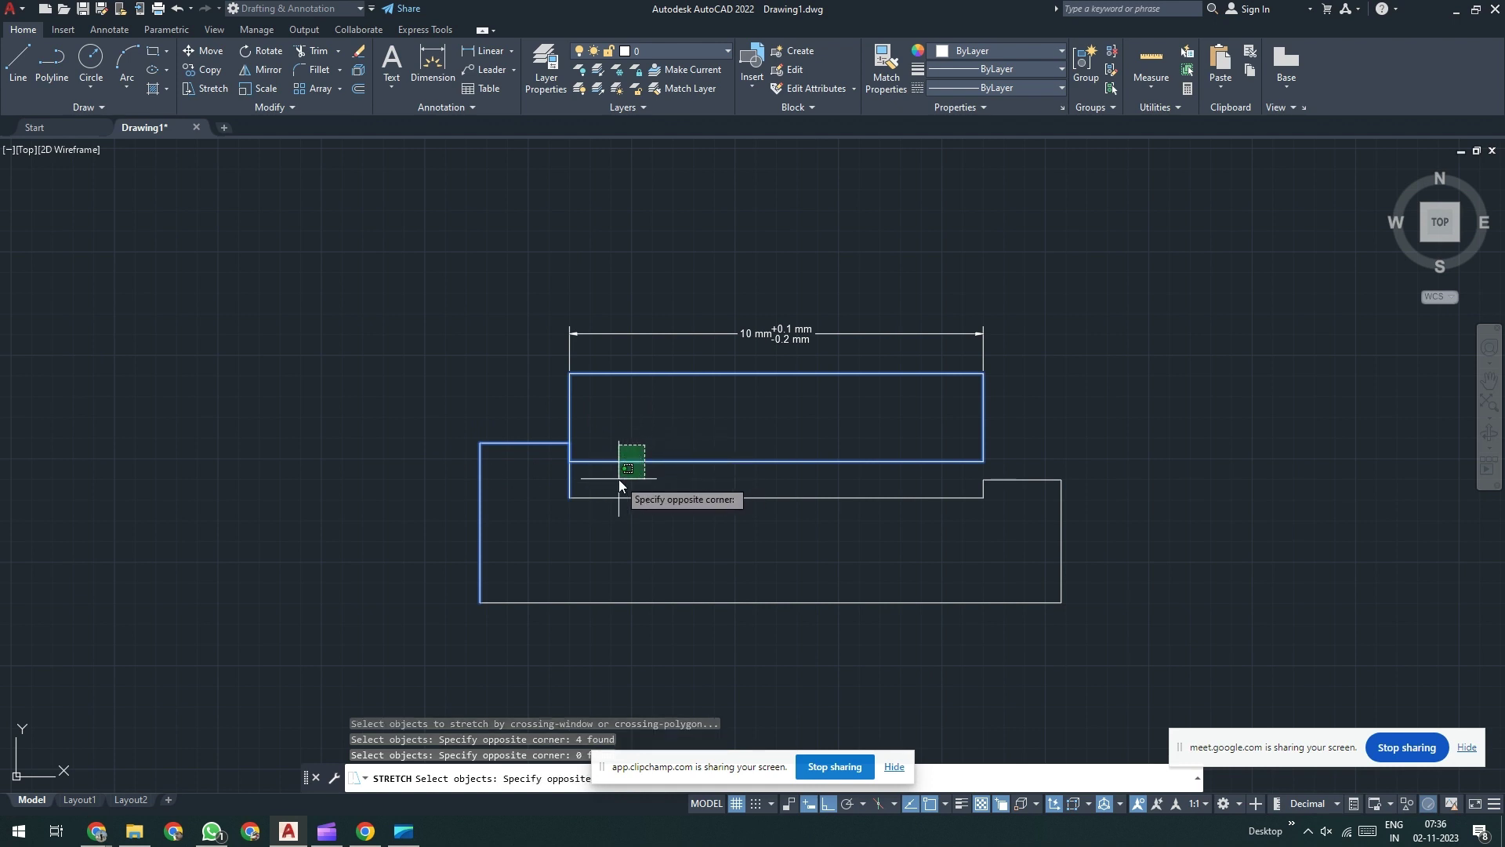
left_click(619, 479, "shift")
key("Return")
left_click(535, 499)
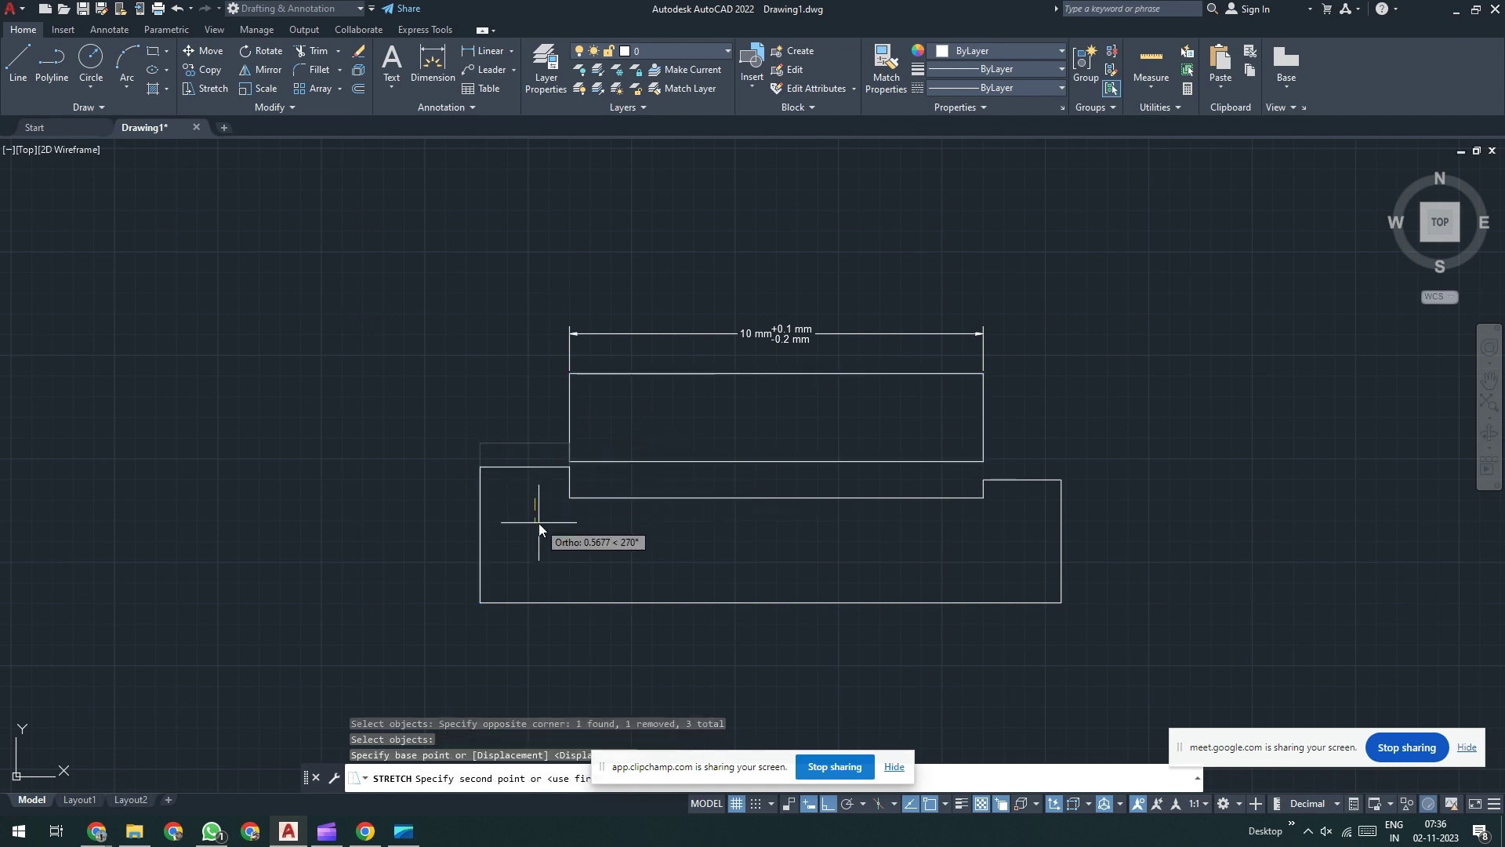
left_click(538, 529)
key("Escape")
key("Escape")
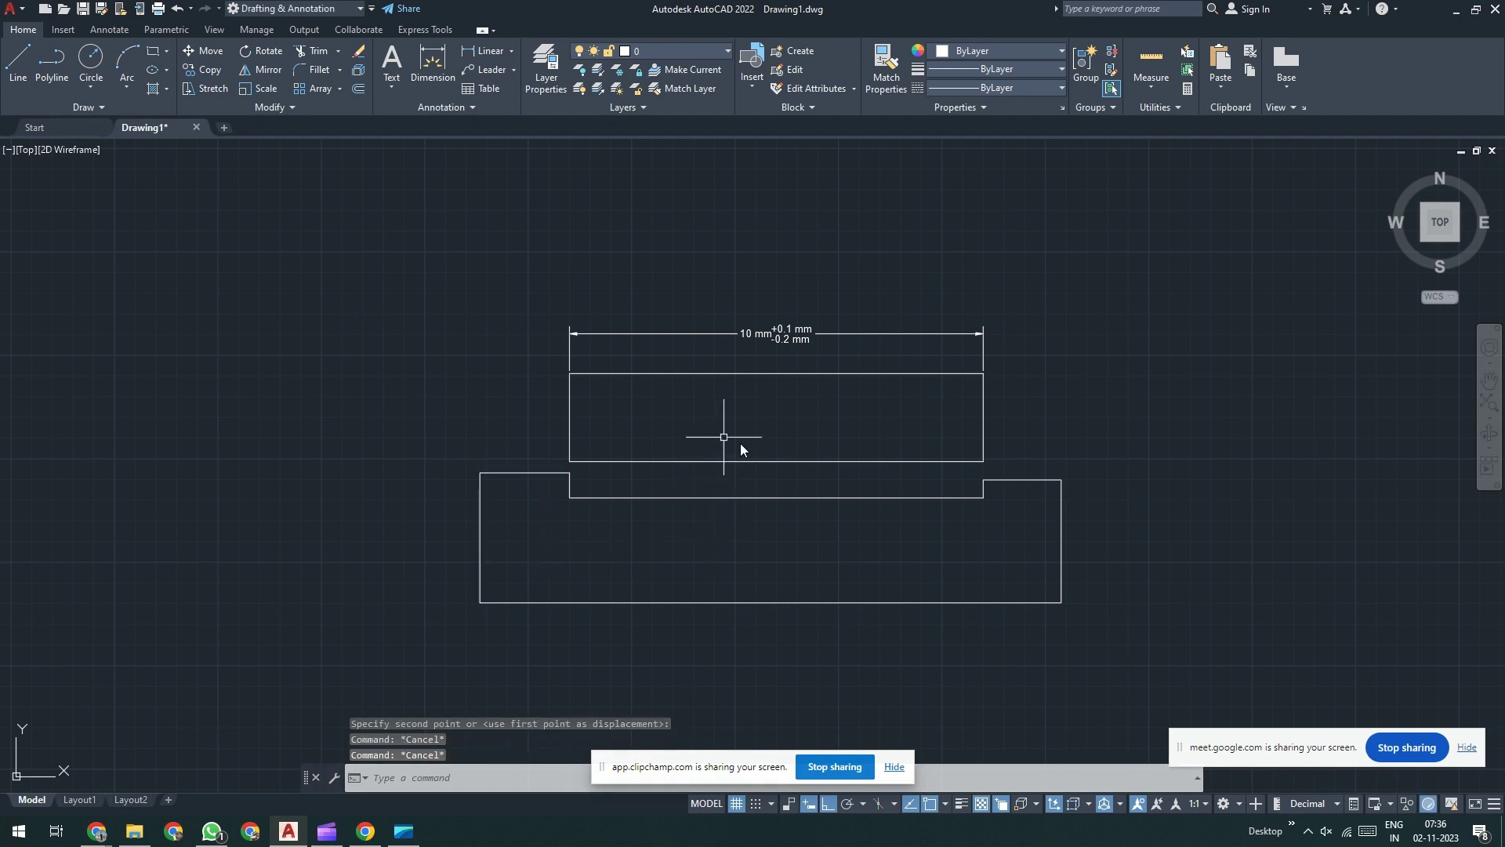
left_click(1017, 398)
left_click(943, 428)
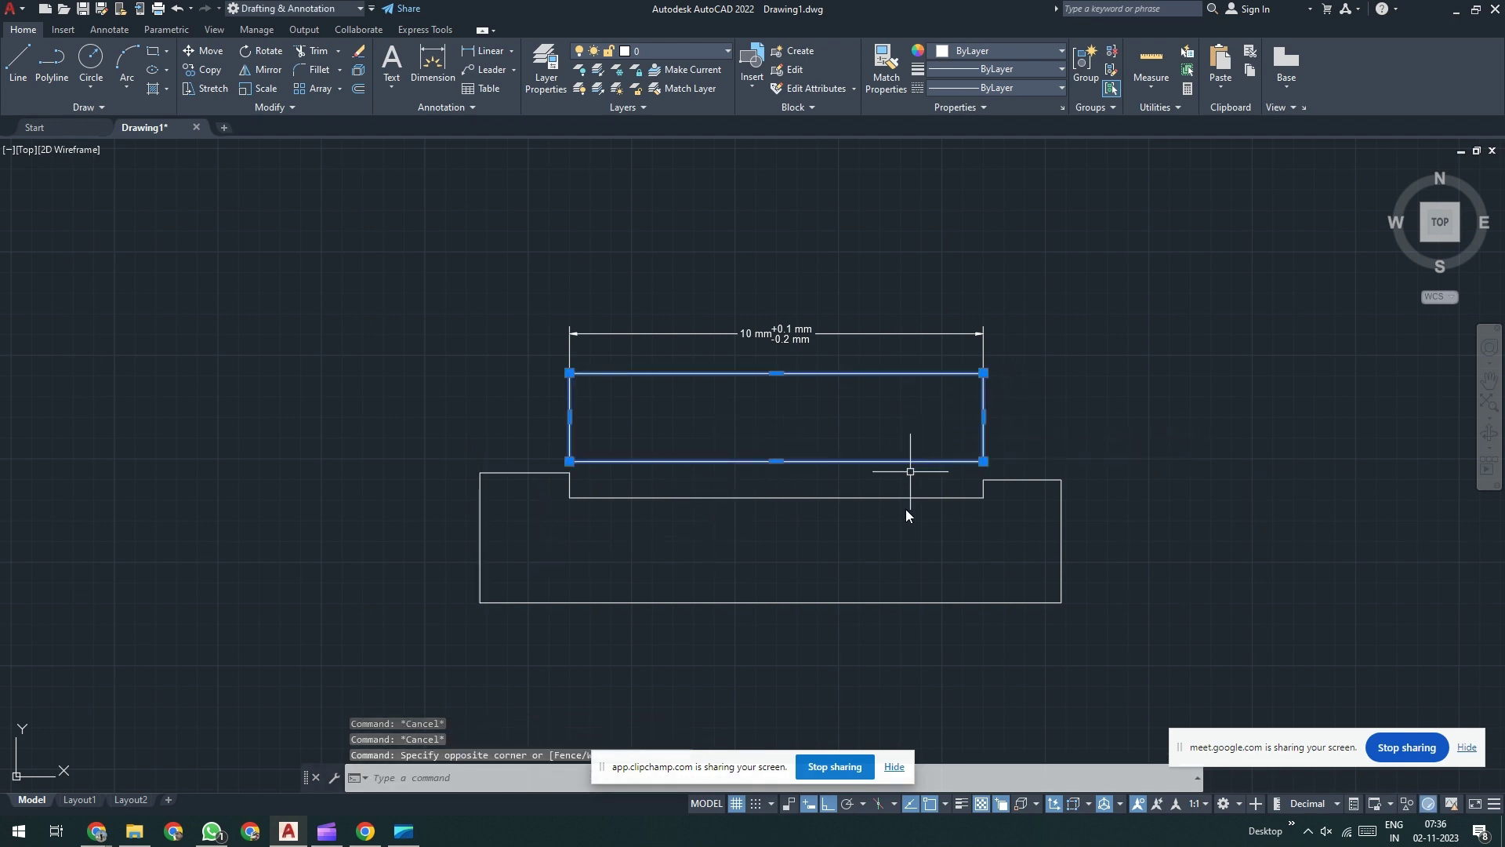
key("Escape")
key("Escape")
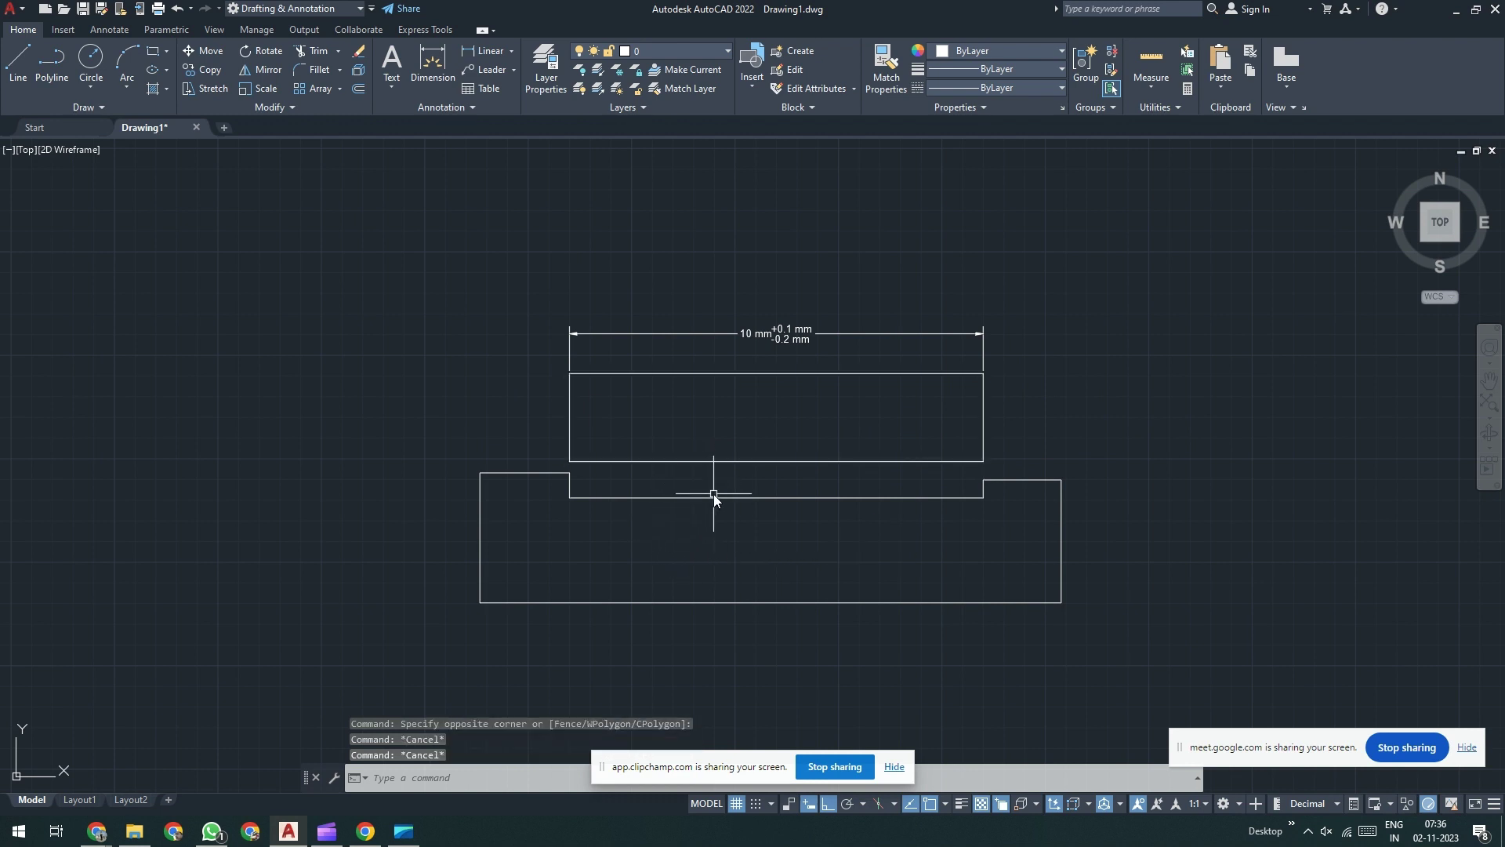
Step: Add a horizontal linear dimension across the mating profile's recess, with the dimension line just below the recess floor
left_click(490, 52)
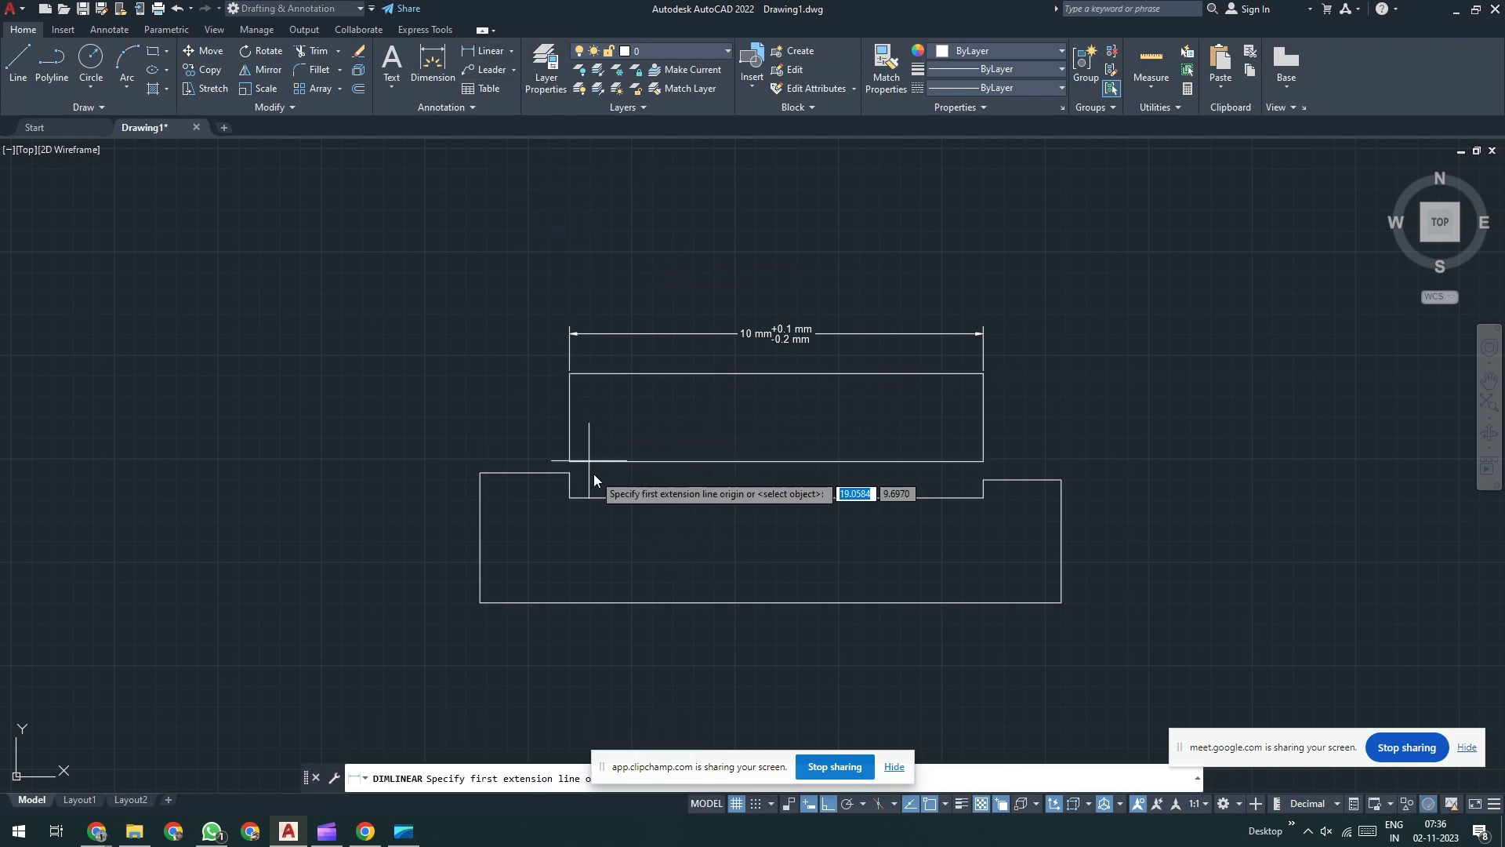
scroll(595, 475, "up", 2)
left_click(553, 514)
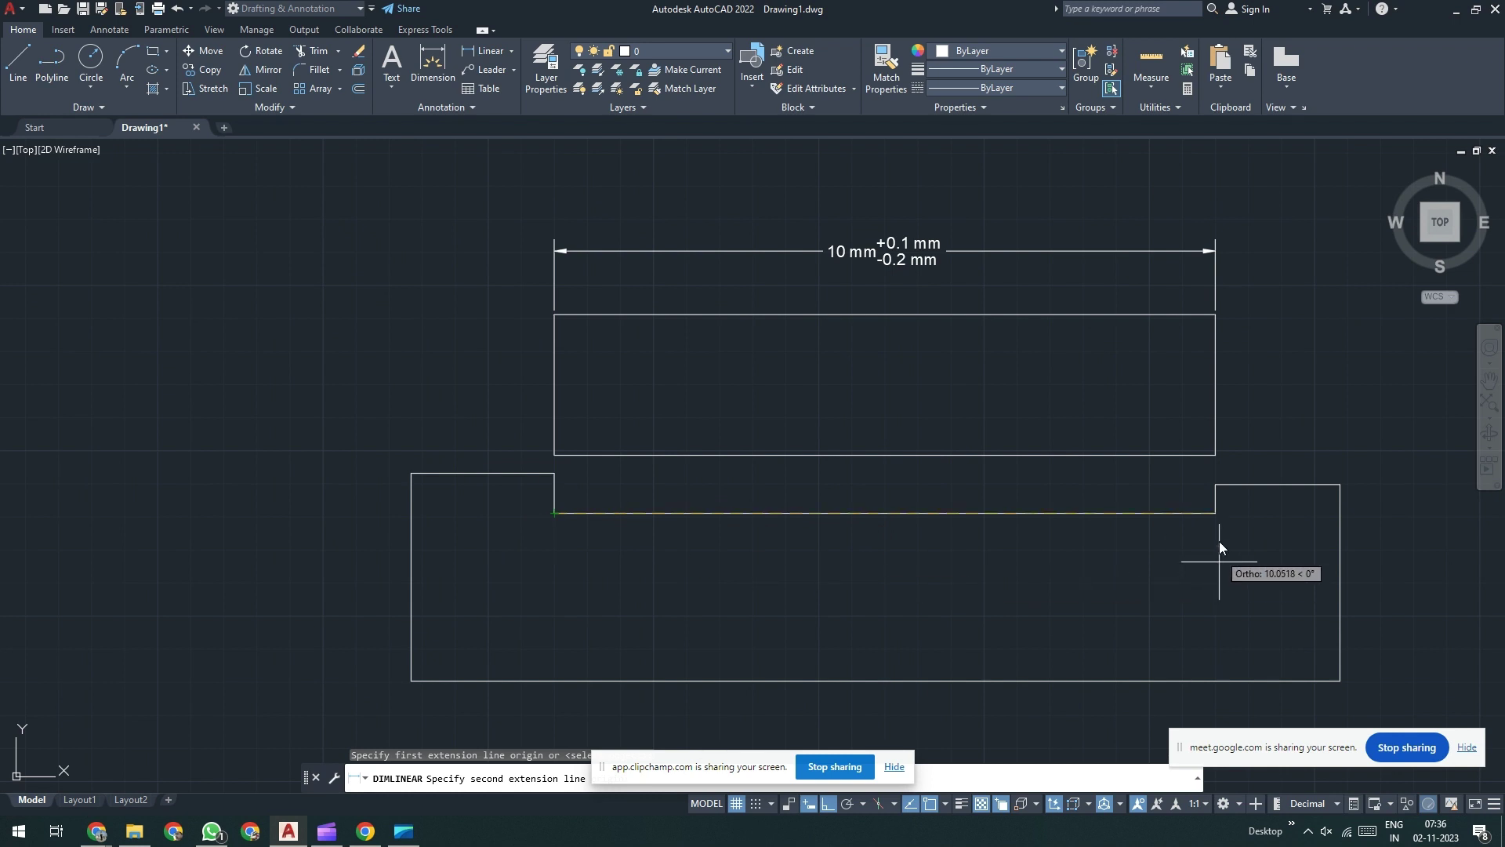
left_click(1211, 518)
left_click(1107, 559)
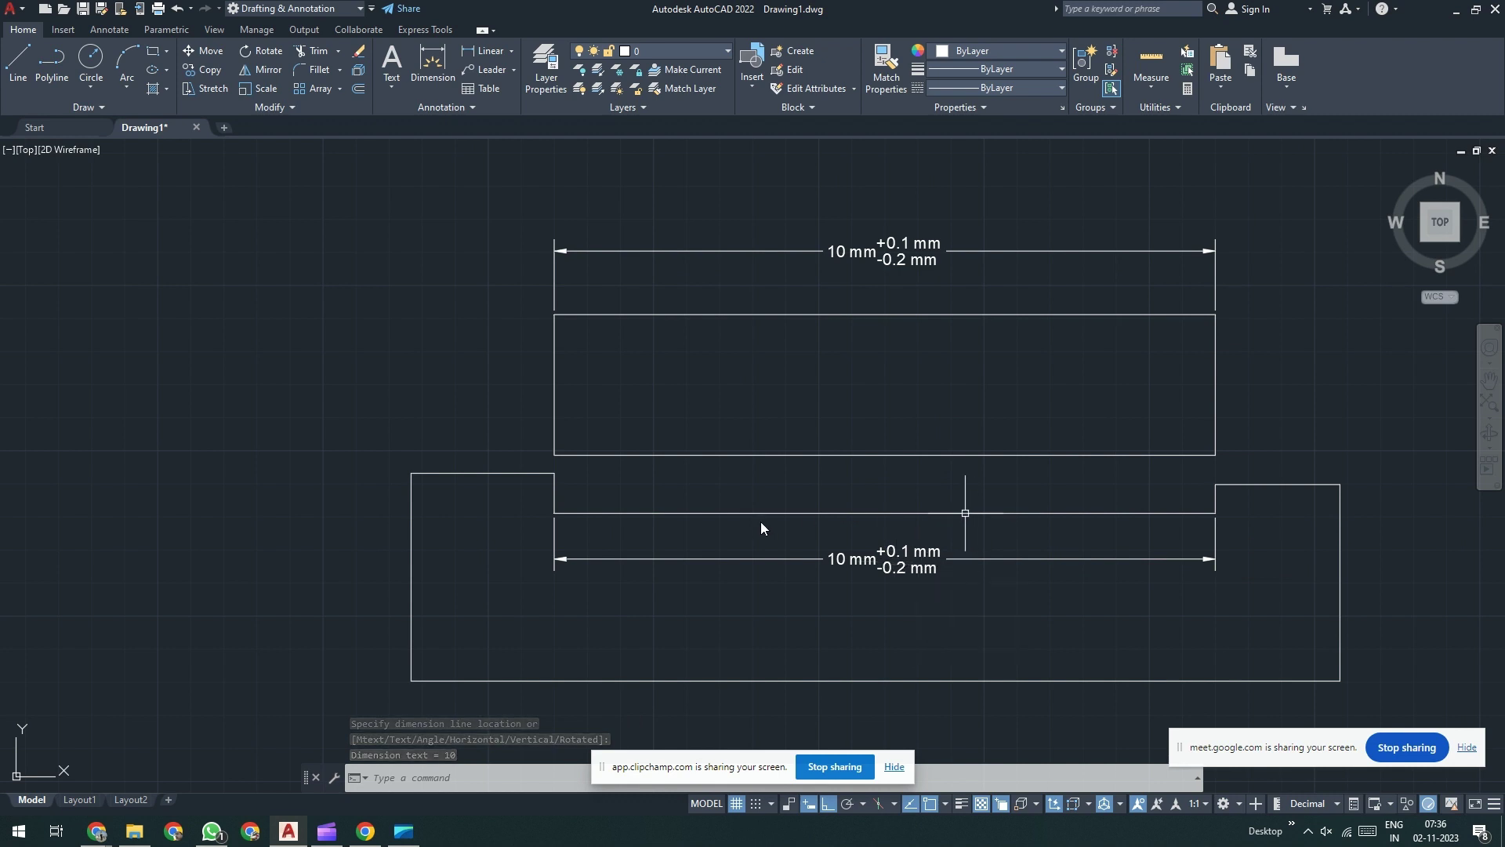
scroll(929, 574, "up", 2)
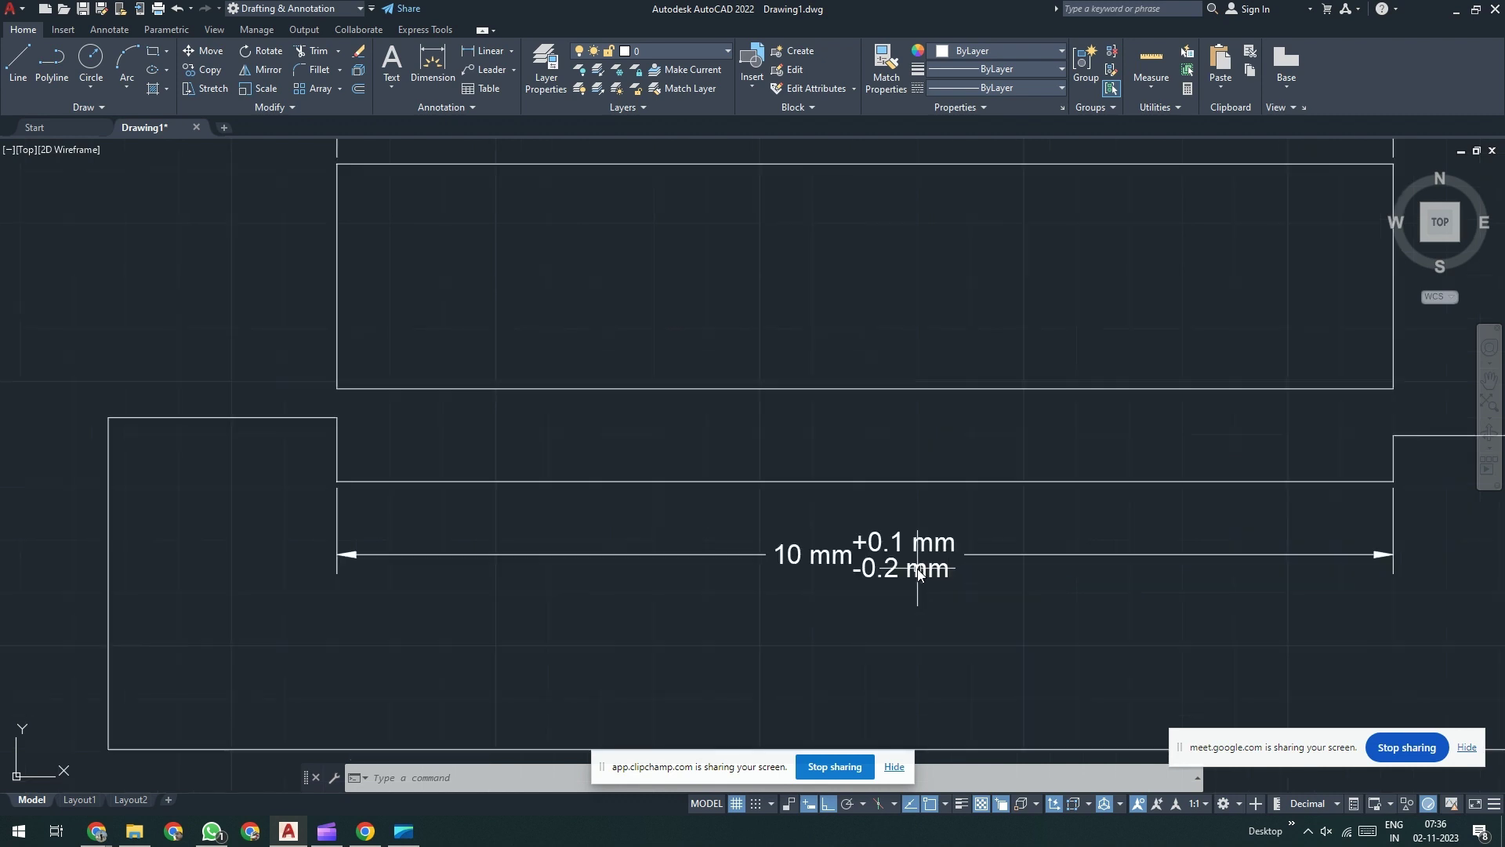
scroll(892, 557, "down", 2)
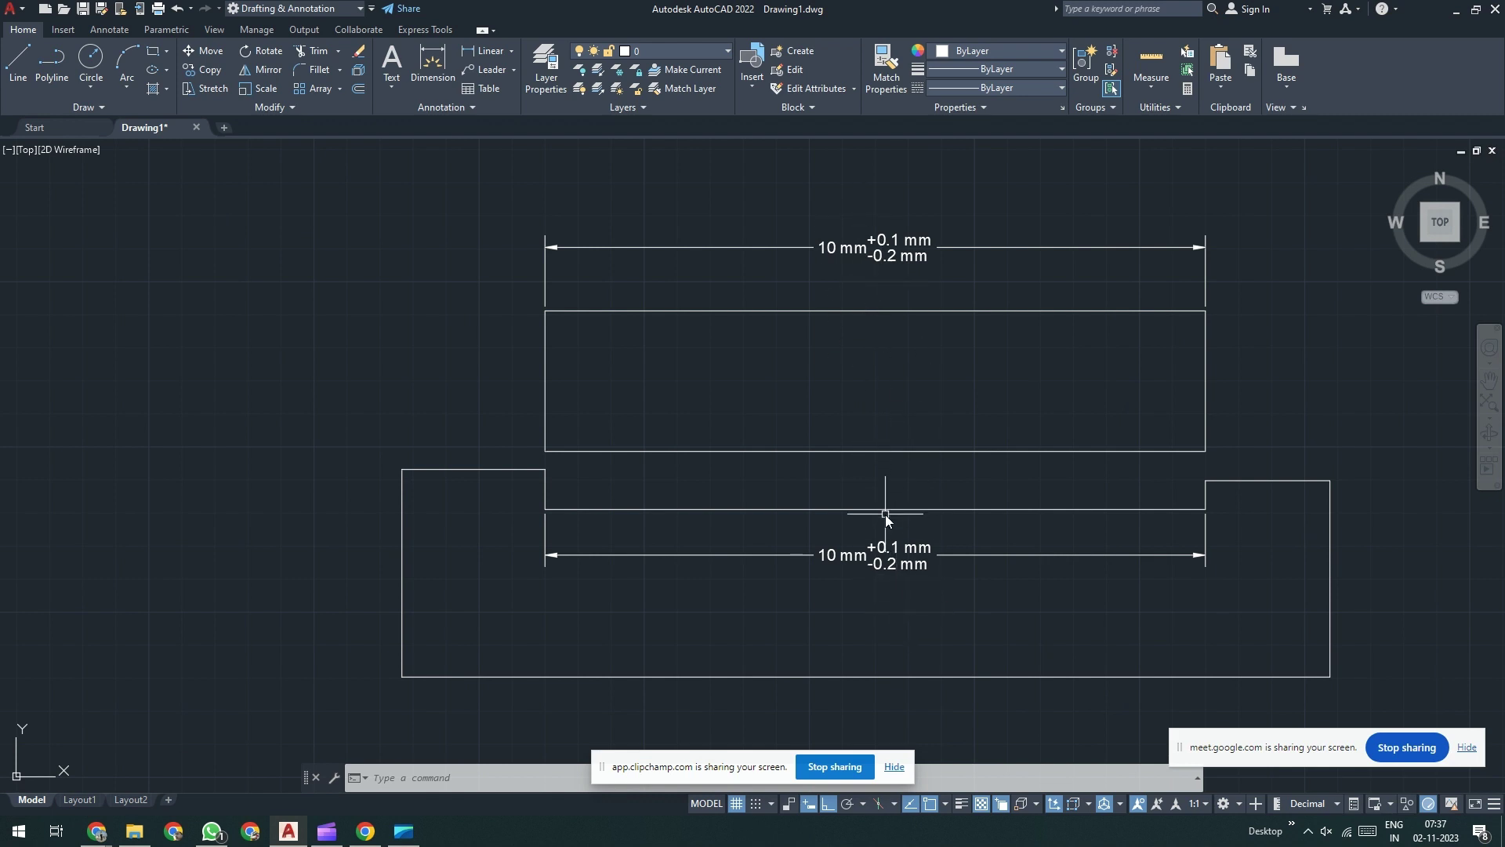
Step: Change the Standard dimension style's tolerance method to Limits and apply it to the drawing
type("d")
key("Return")
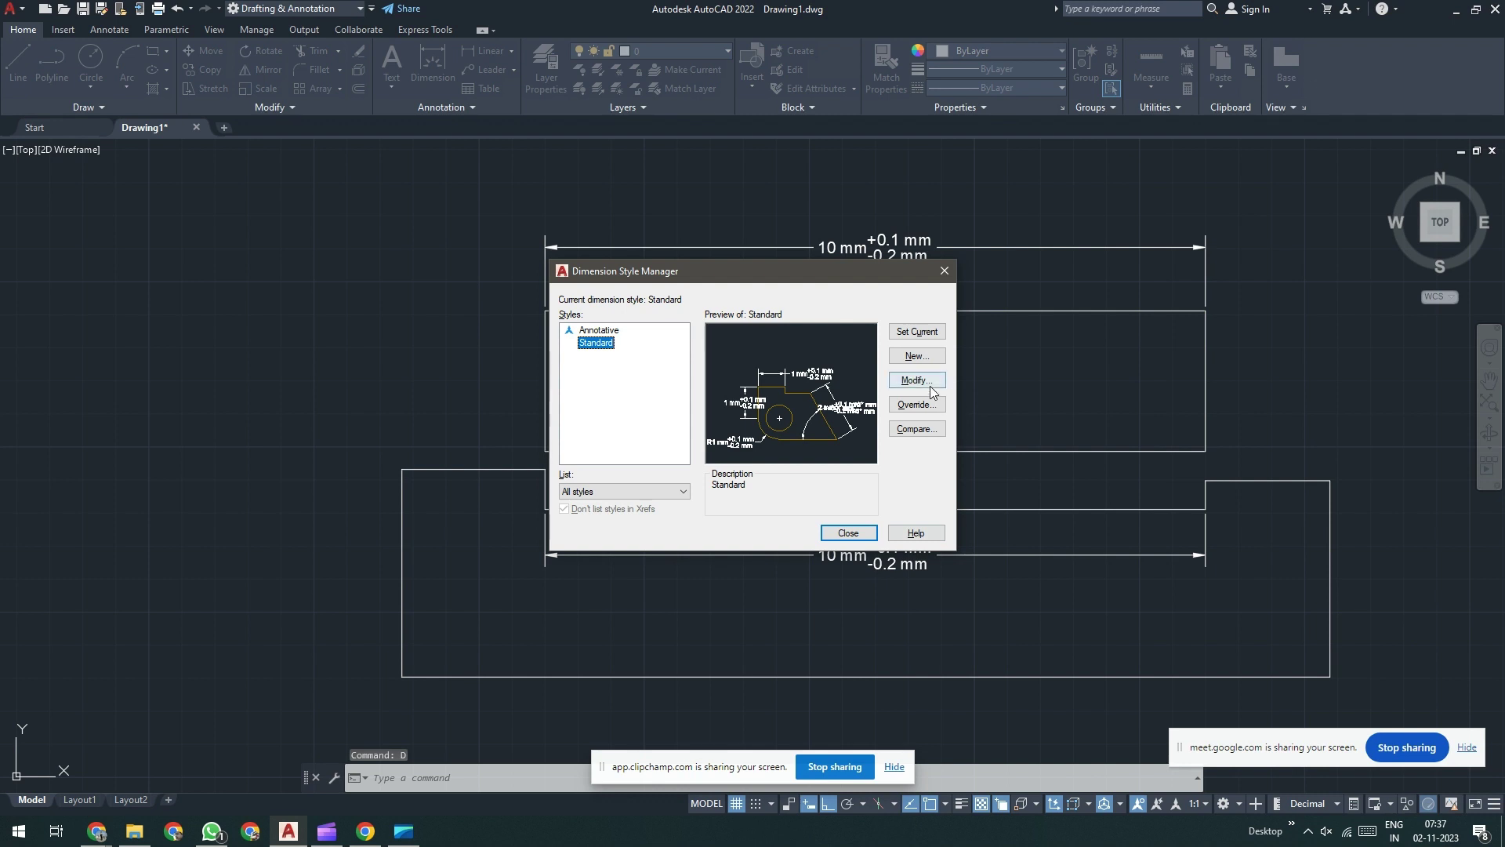
left_click(931, 387)
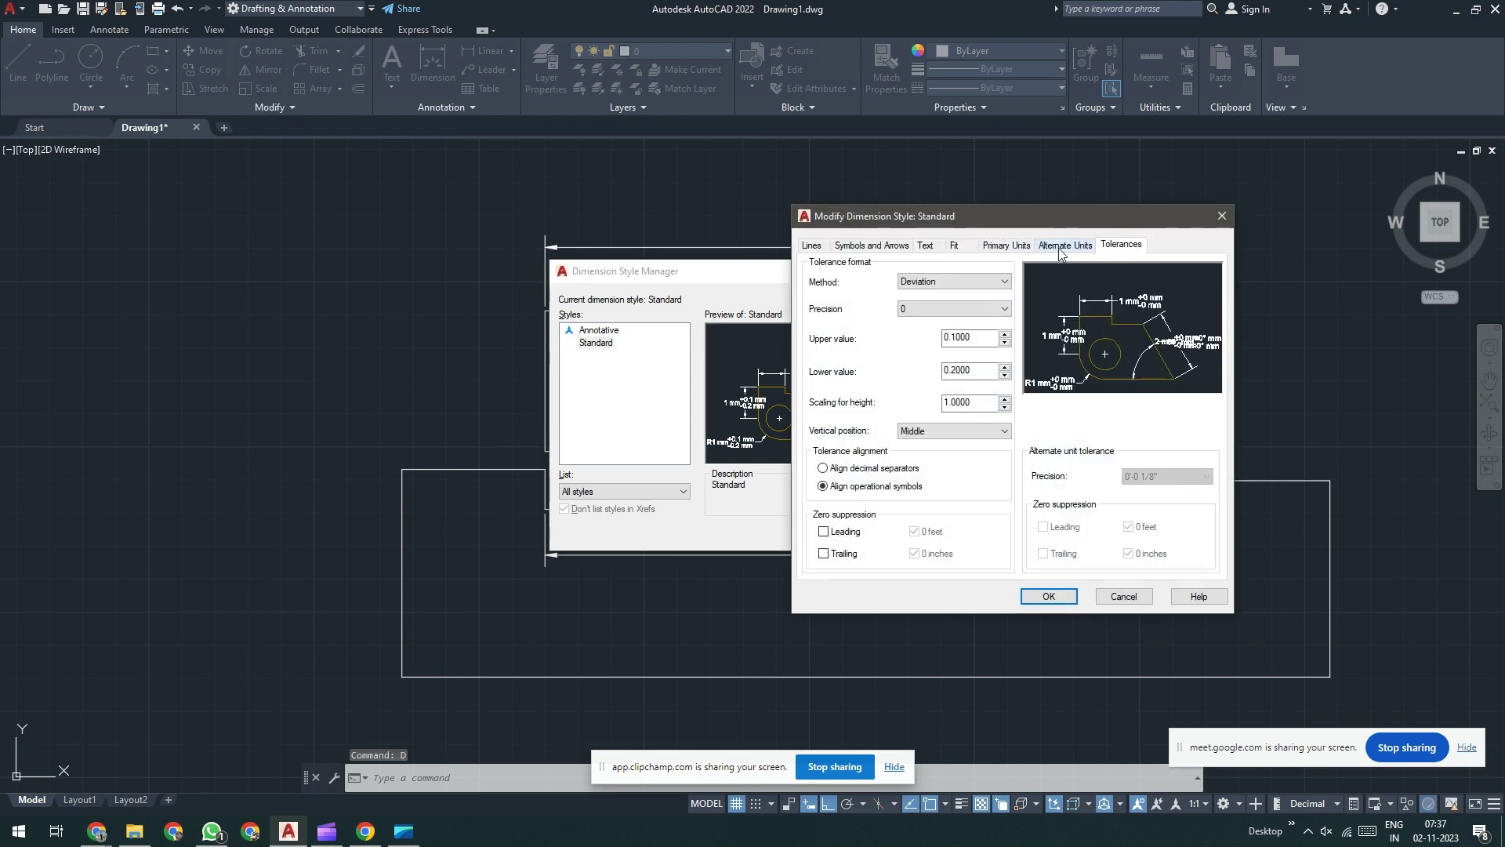
left_click(1007, 280)
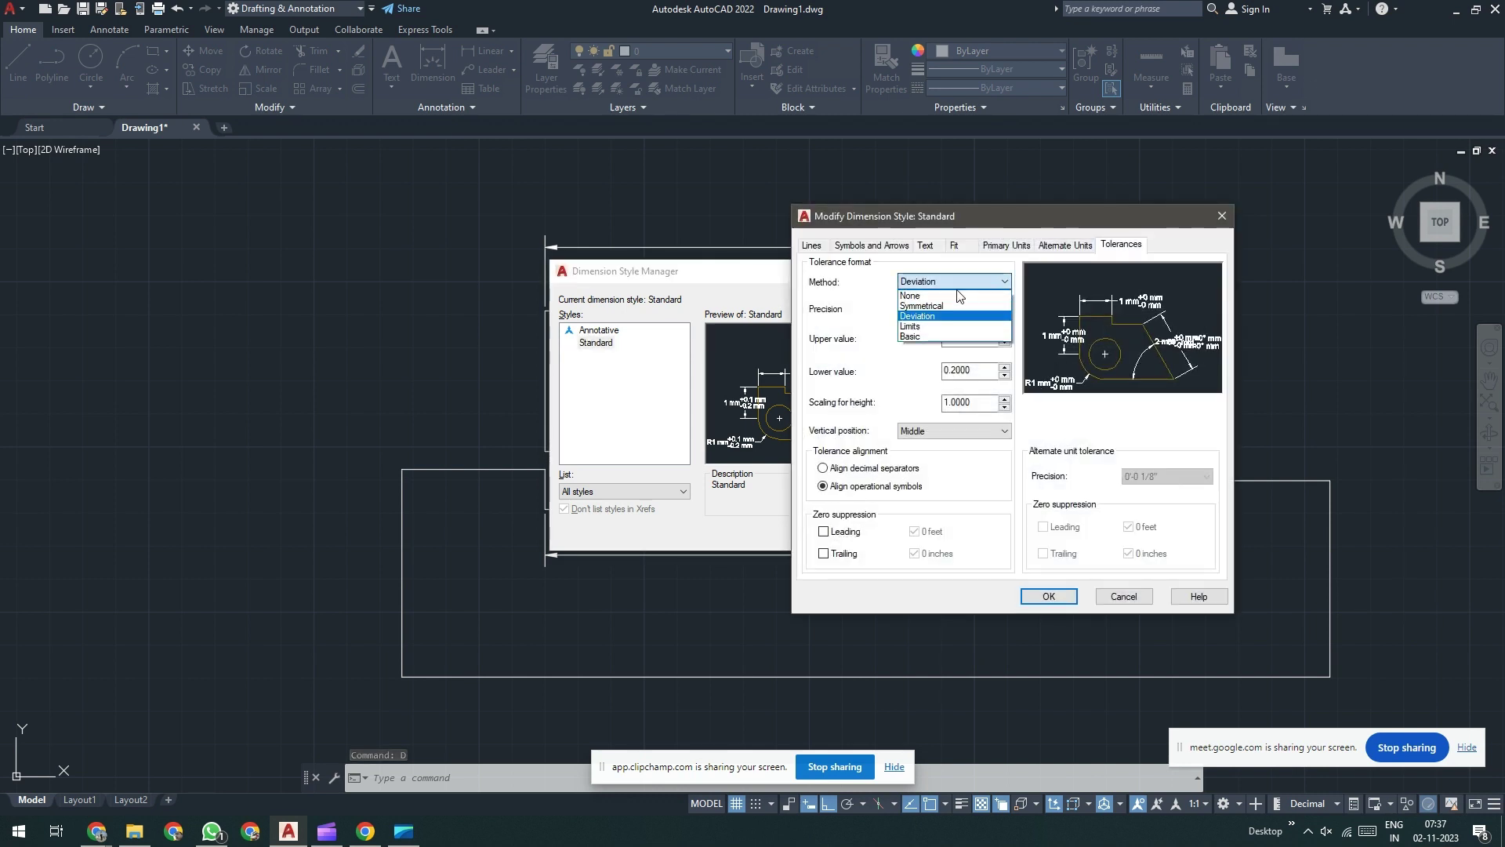
left_click(929, 327)
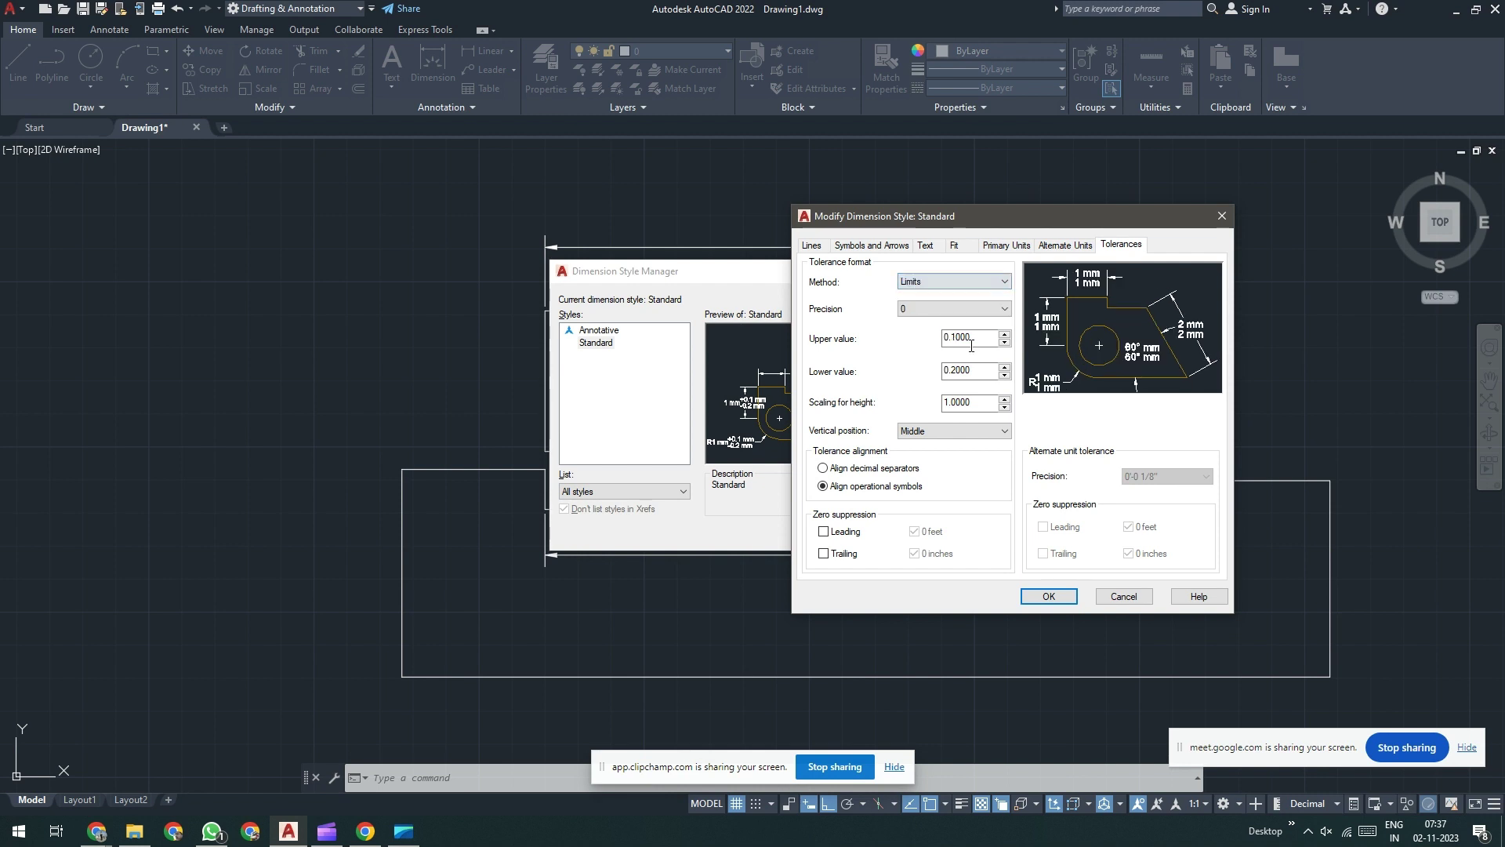
double_click(972, 343)
double_click(987, 374)
left_click(1049, 596)
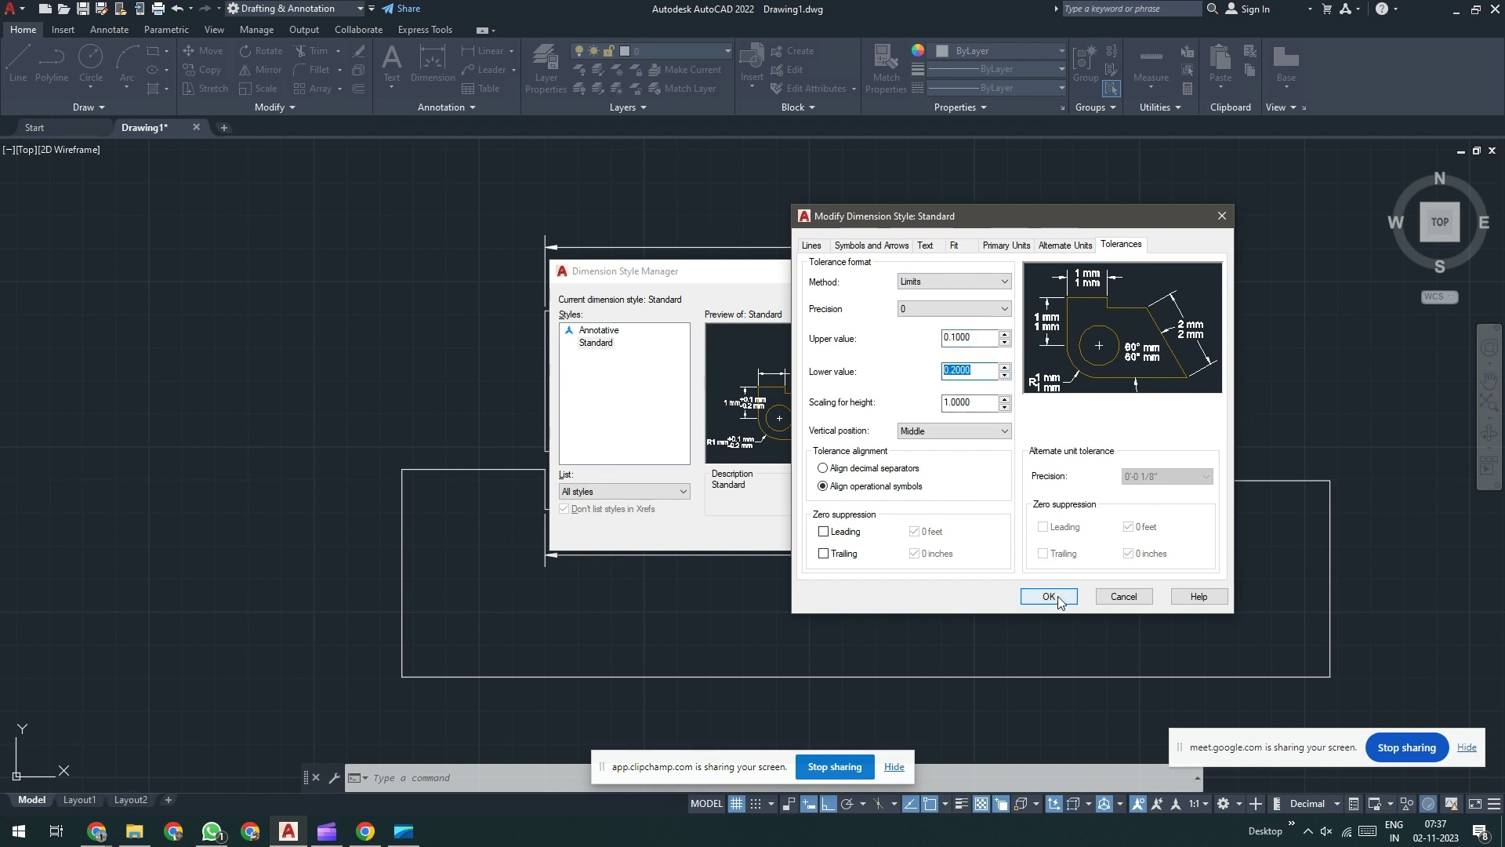
left_click(851, 535)
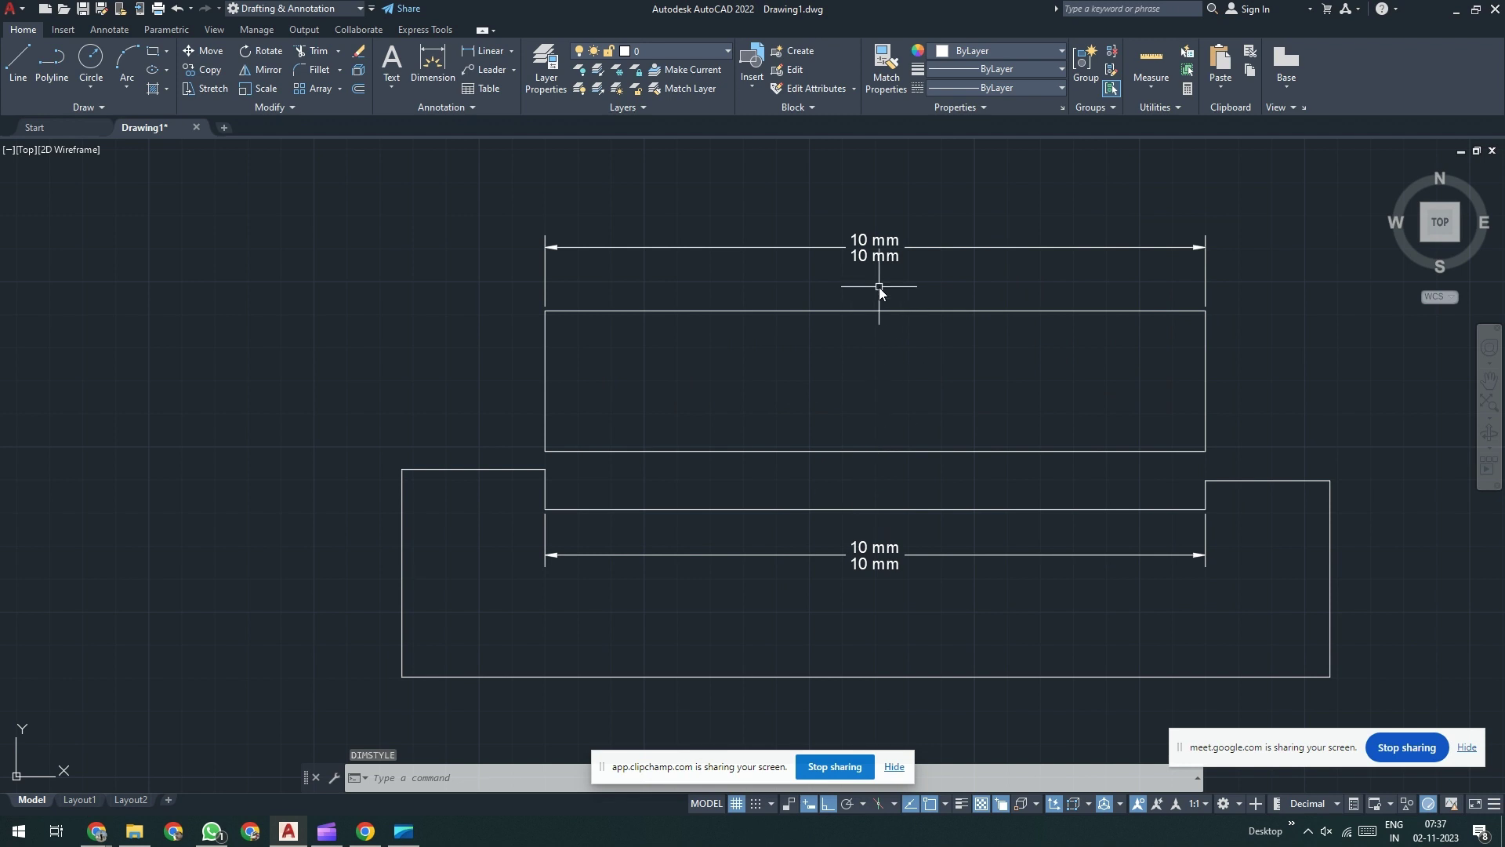
Step: Set the tolerance precision of the Standard dimension style to 0.0 for the limits dimensions
type("d")
key("Return")
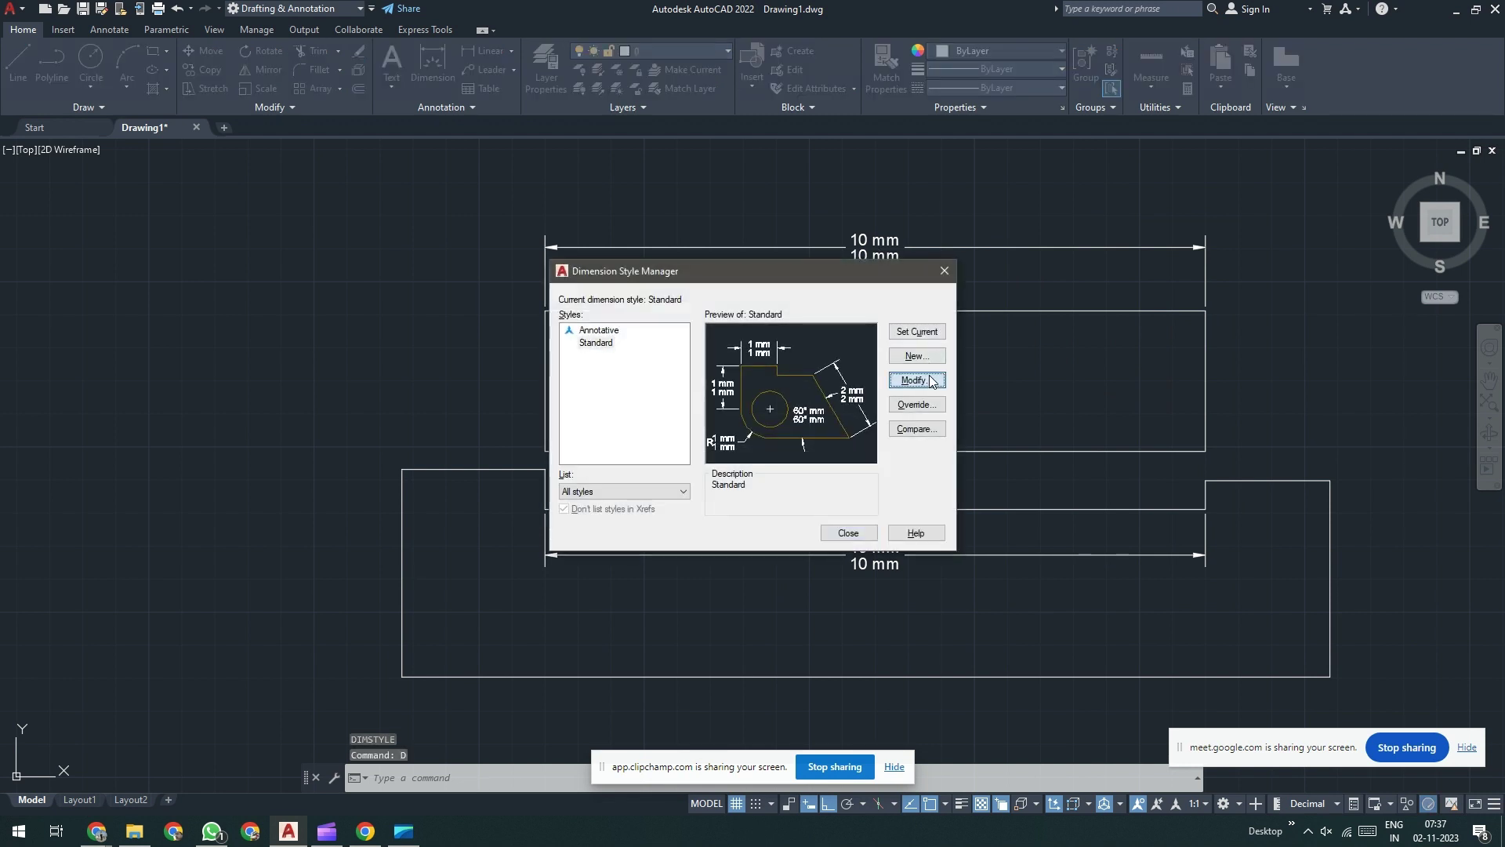
left_click(916, 381)
left_click(952, 308)
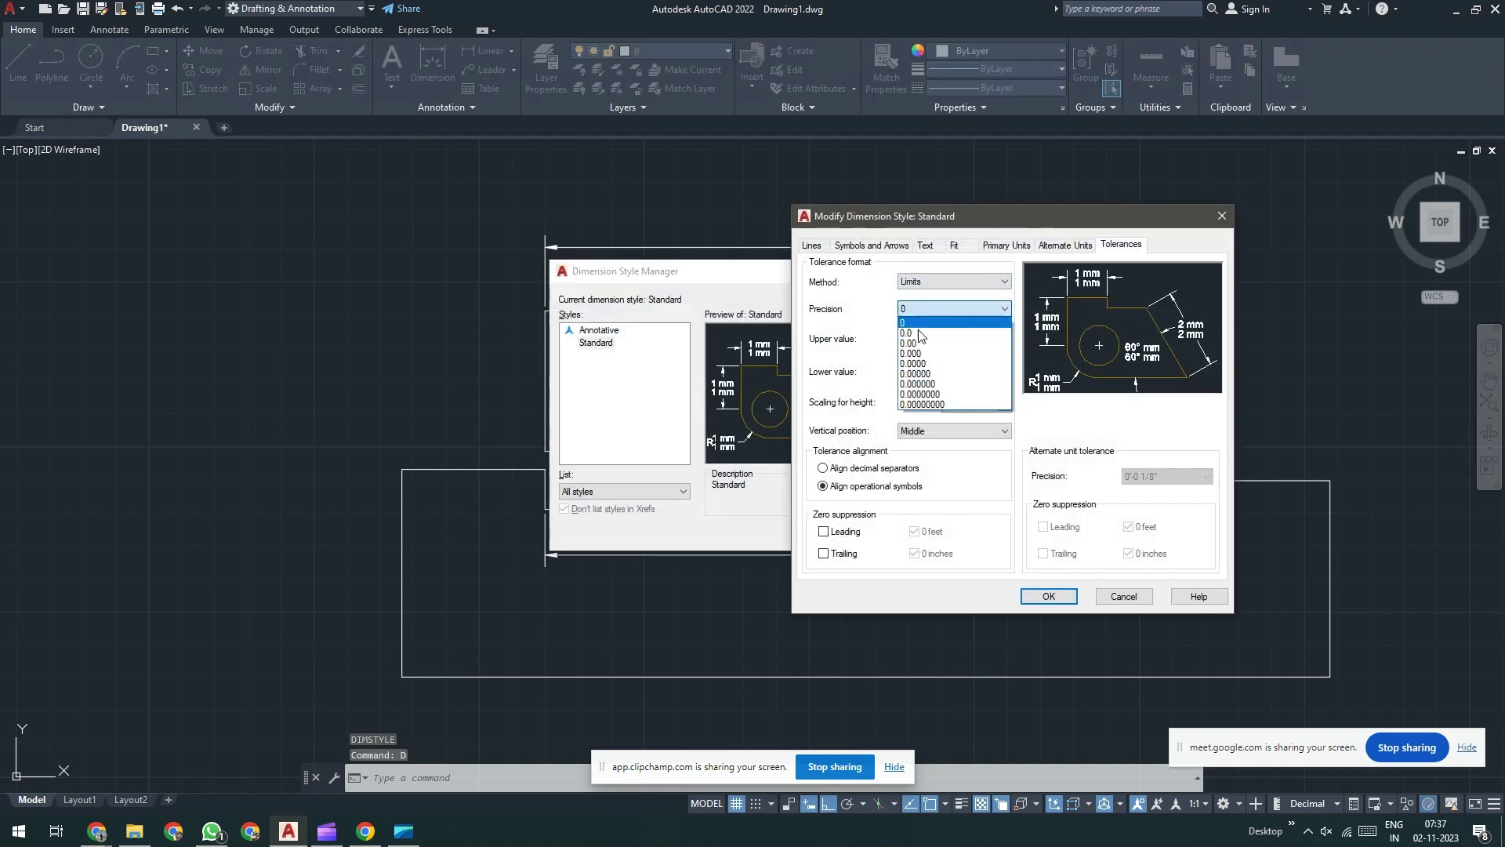
left_click(953, 331)
left_click(1049, 596)
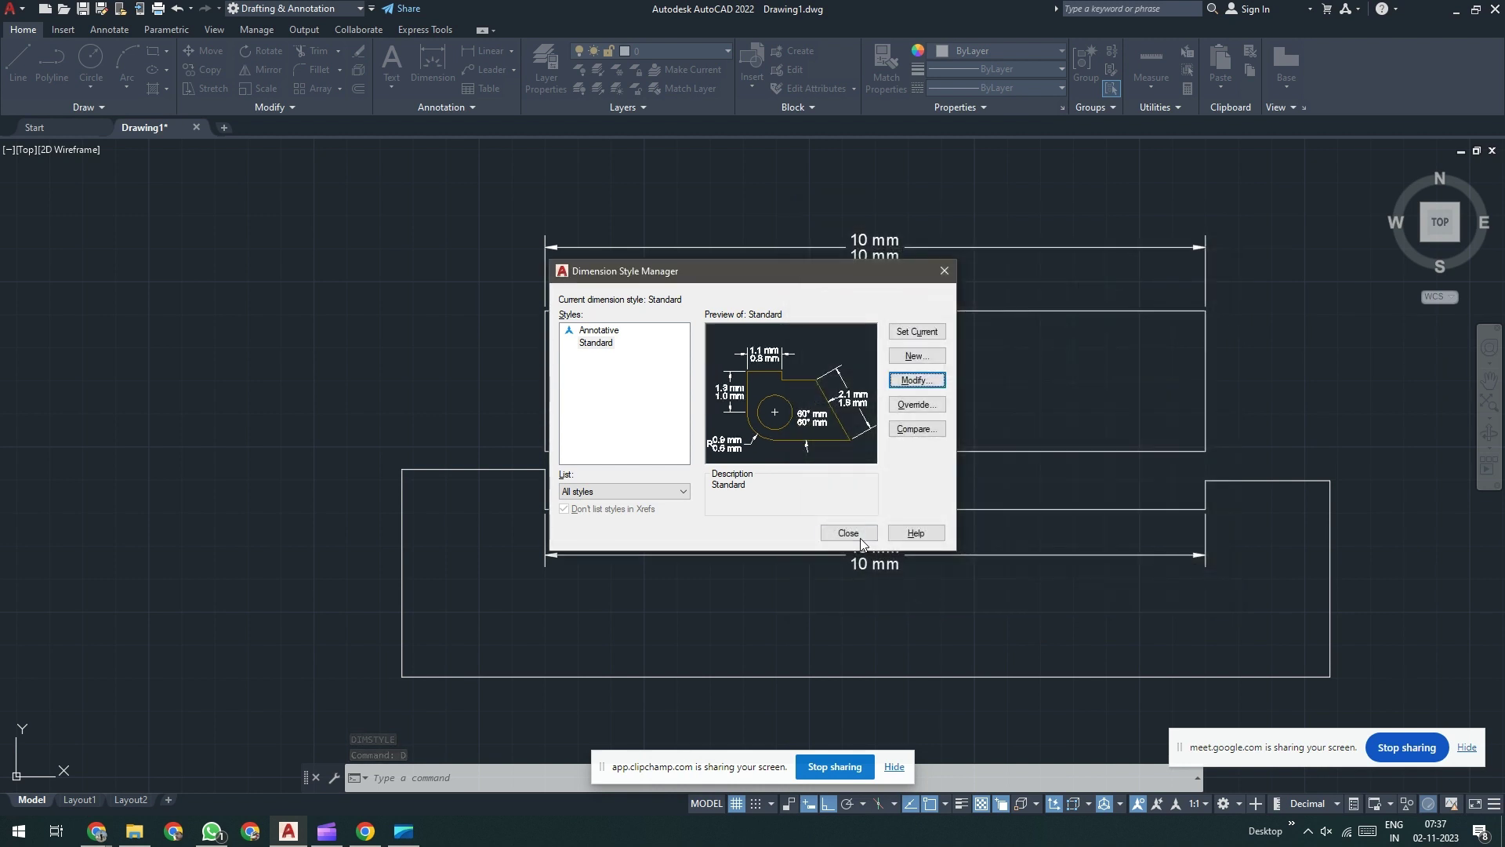
left_click(860, 535)
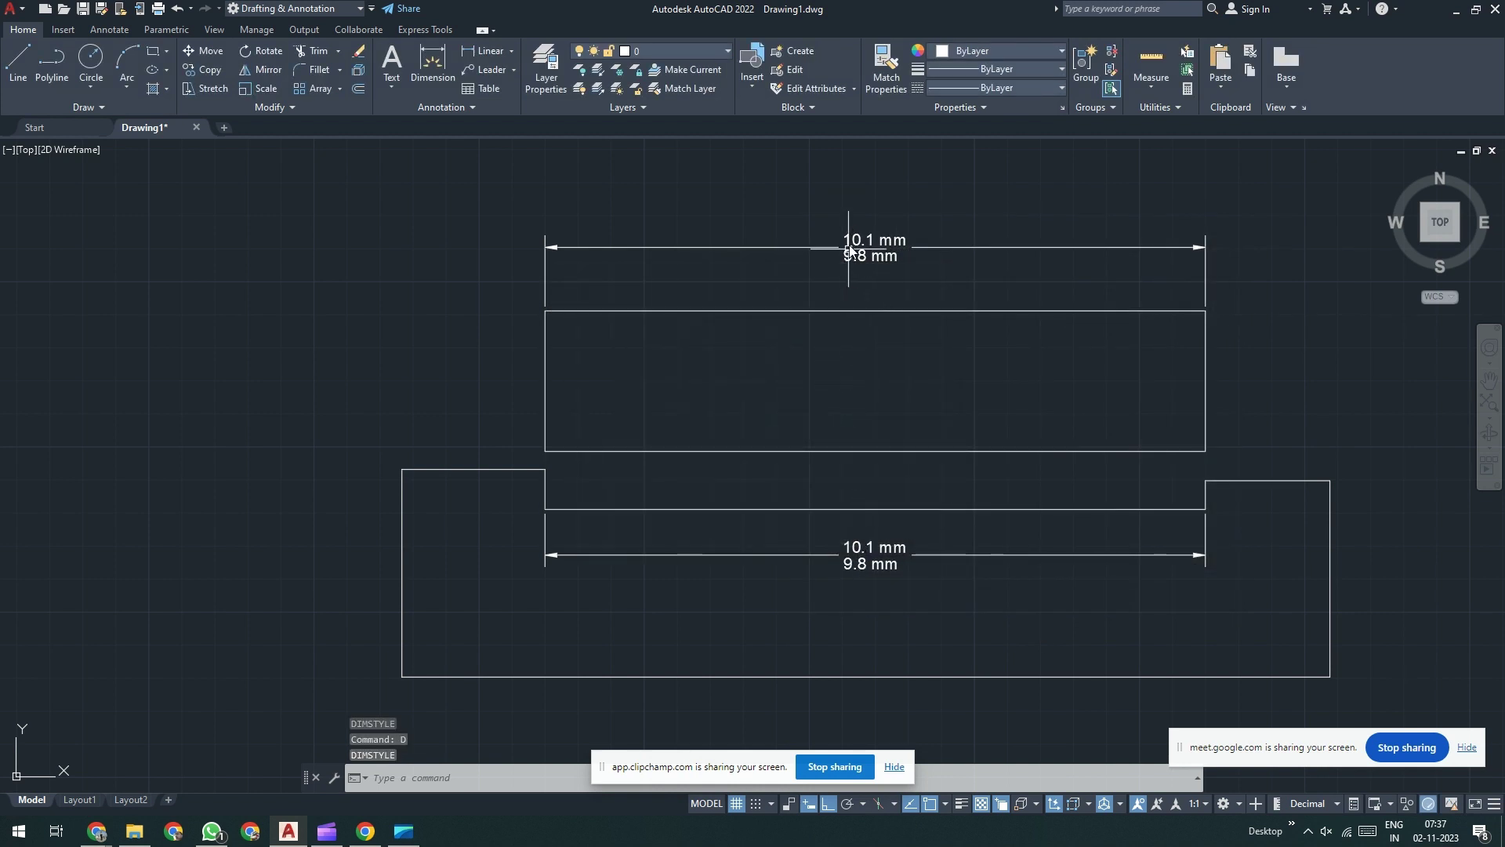
scroll(851, 249, "up", 4)
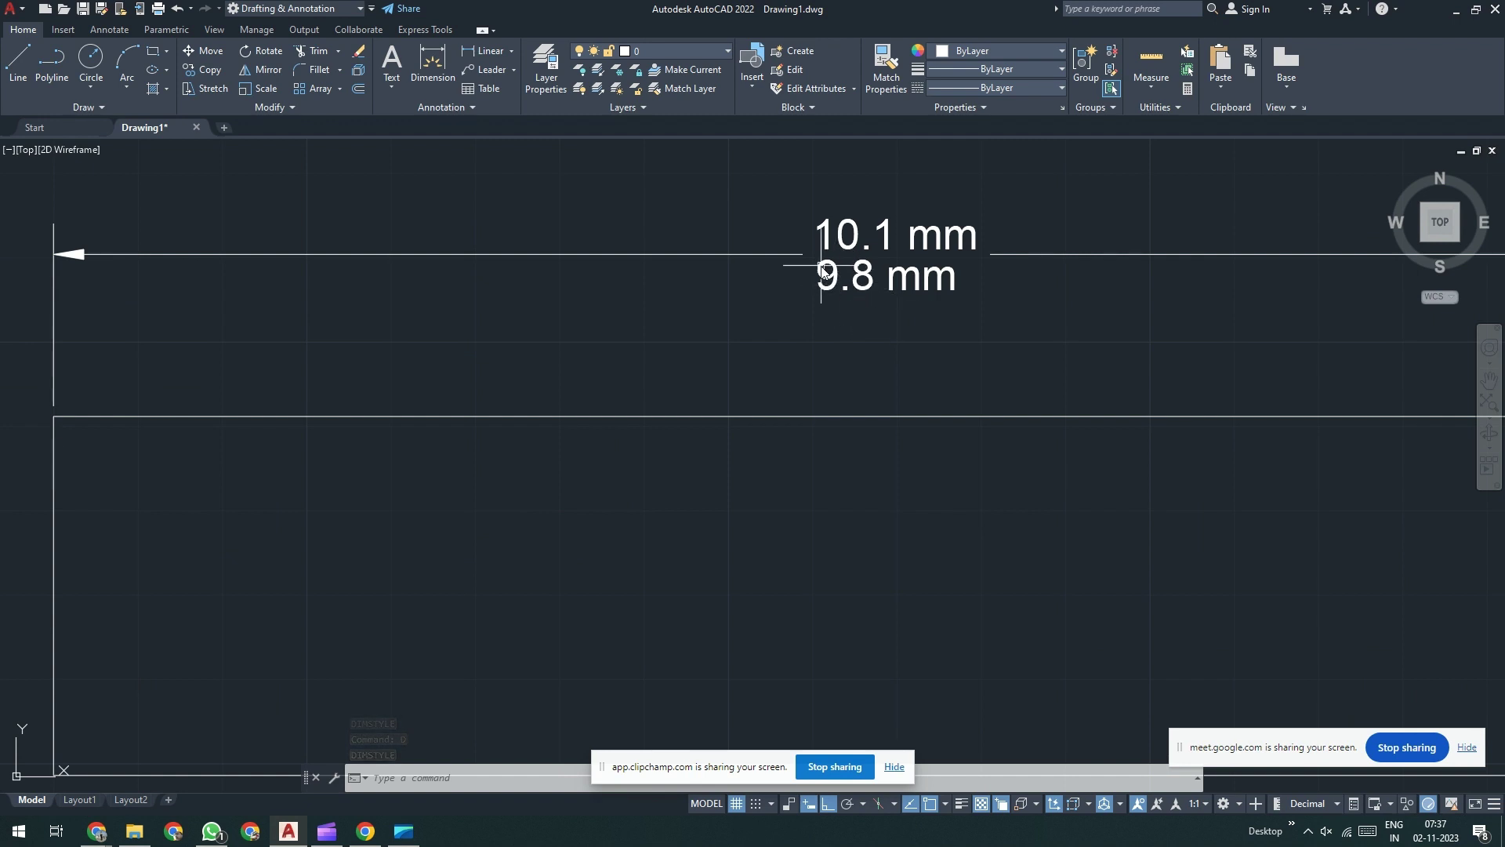
scroll(839, 294, "down", 2)
scroll(835, 304, "down", 2)
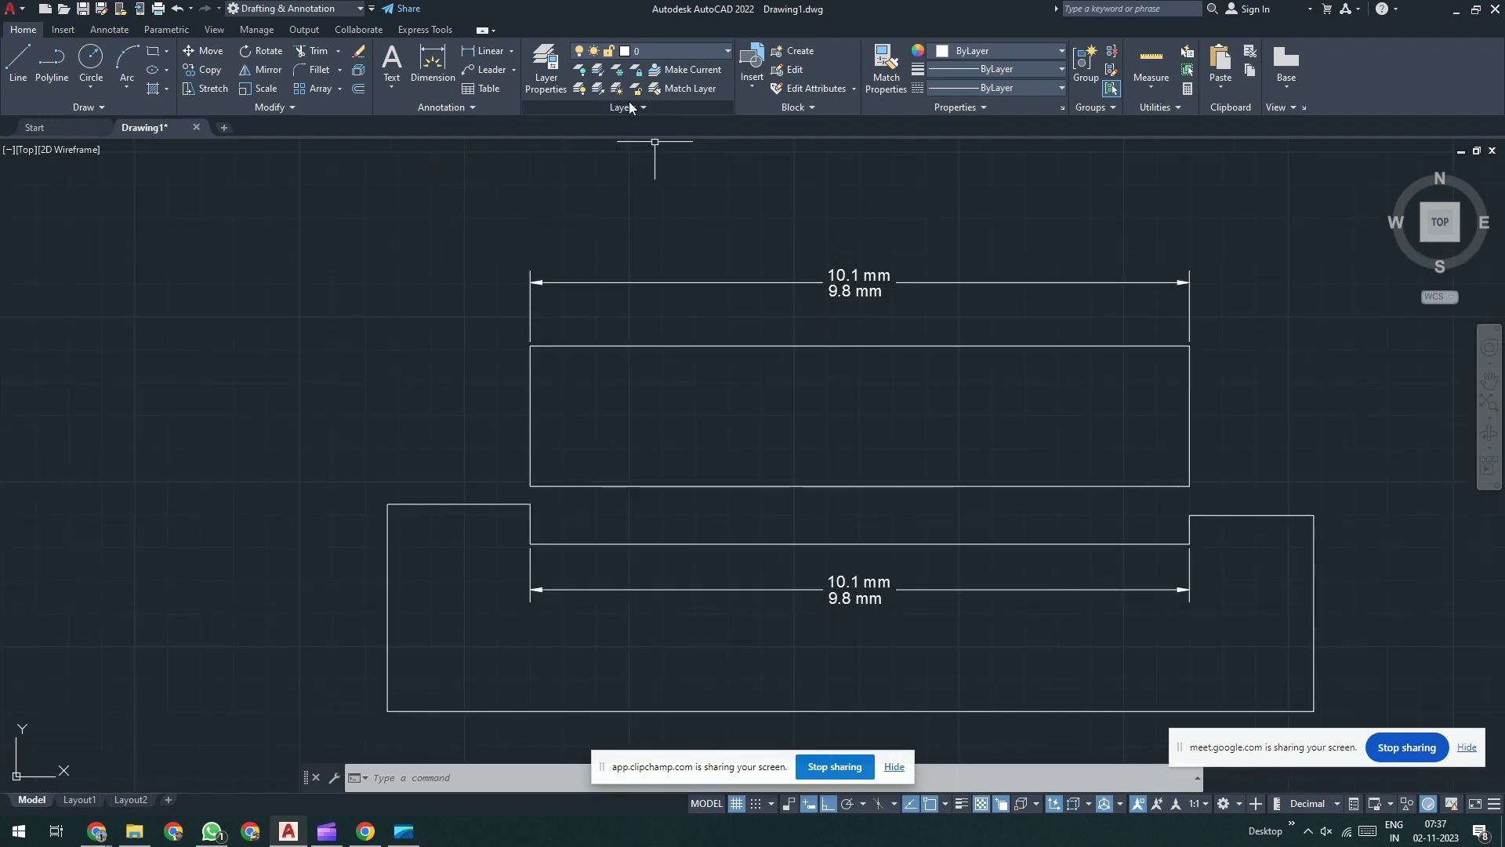
Step: Dimension the rectangle's height with a vertical linear dimension placed inside it near its left edge
left_click(494, 50)
left_click(613, 345)
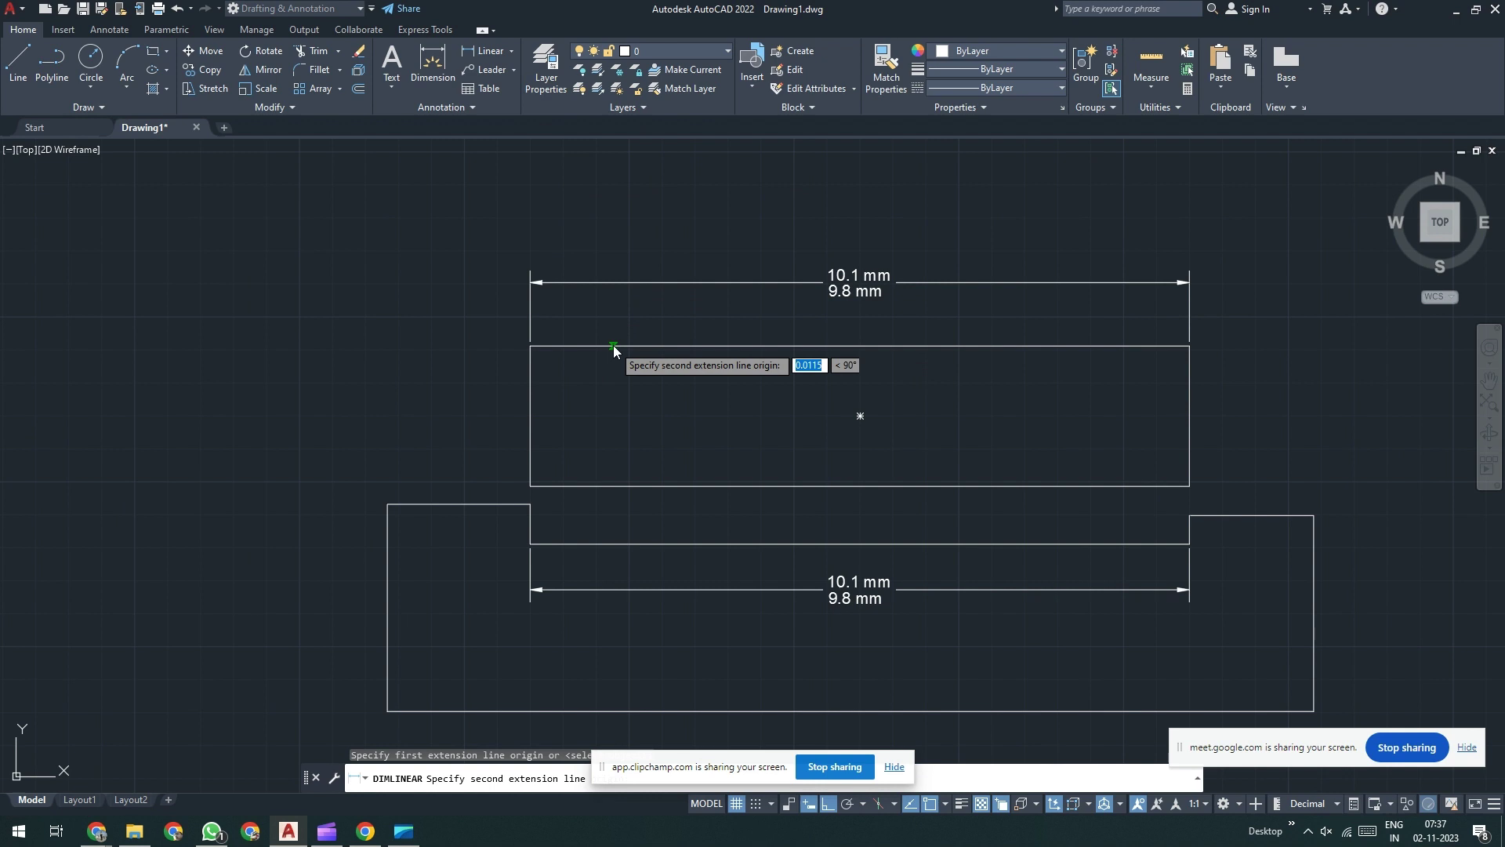
left_click(614, 479)
left_click(607, 470)
scroll(585, 424, "up", 2)
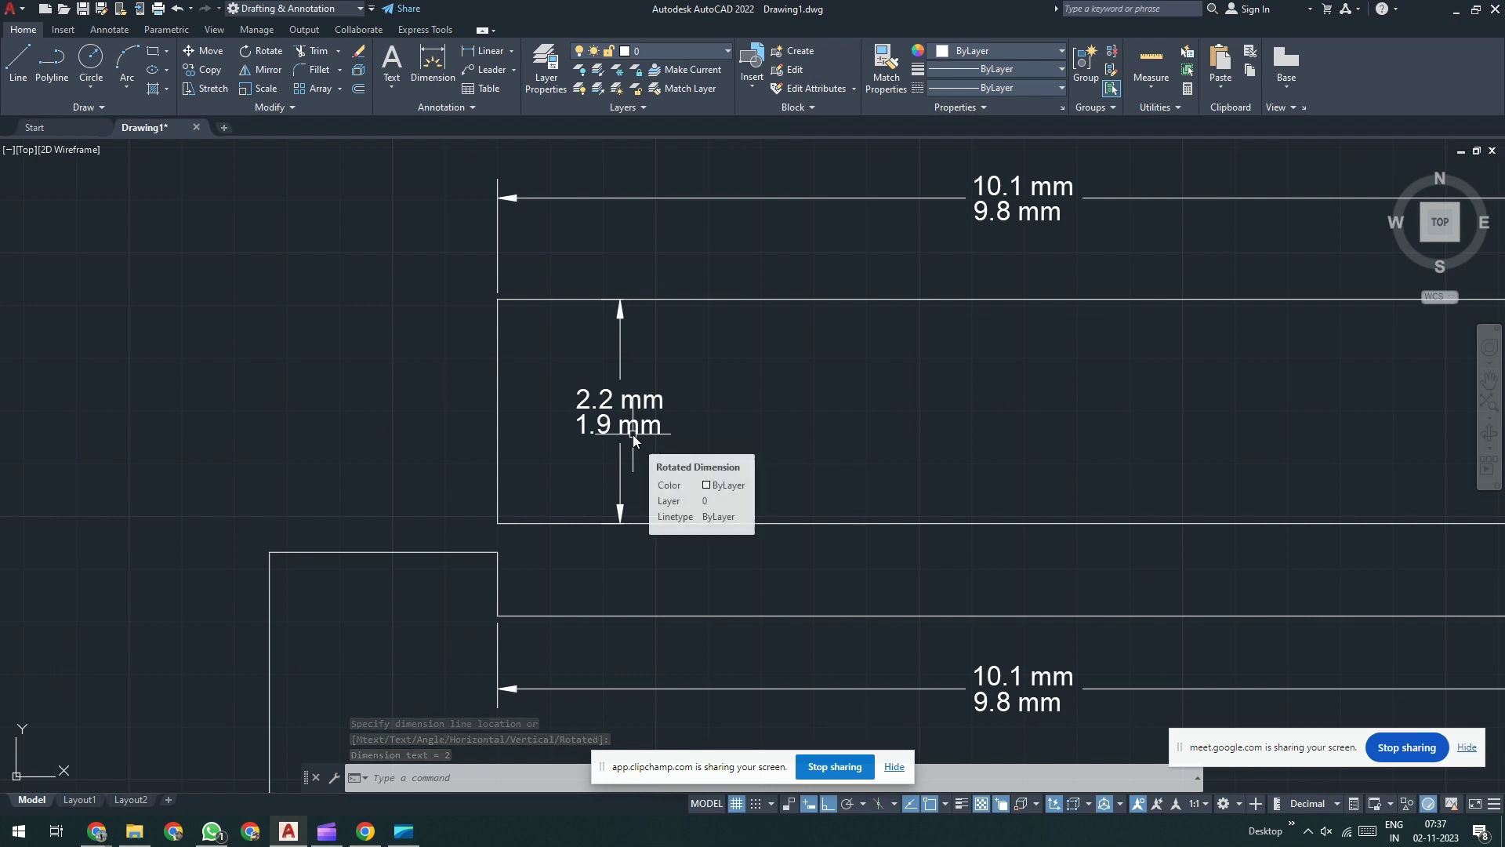
left_click(683, 424)
left_click(808, 414)
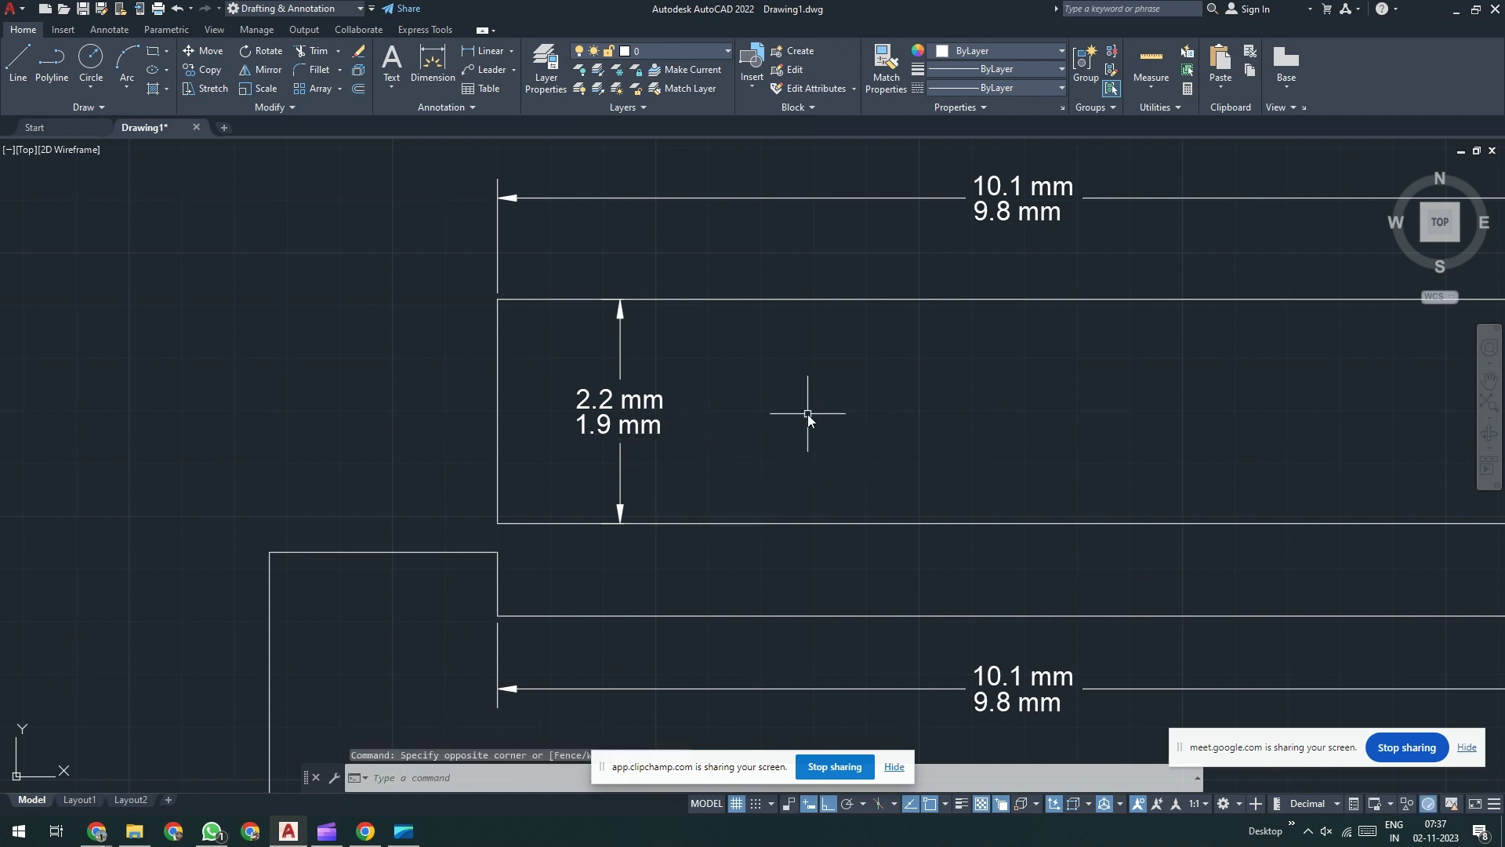
type("d")
key("Return")
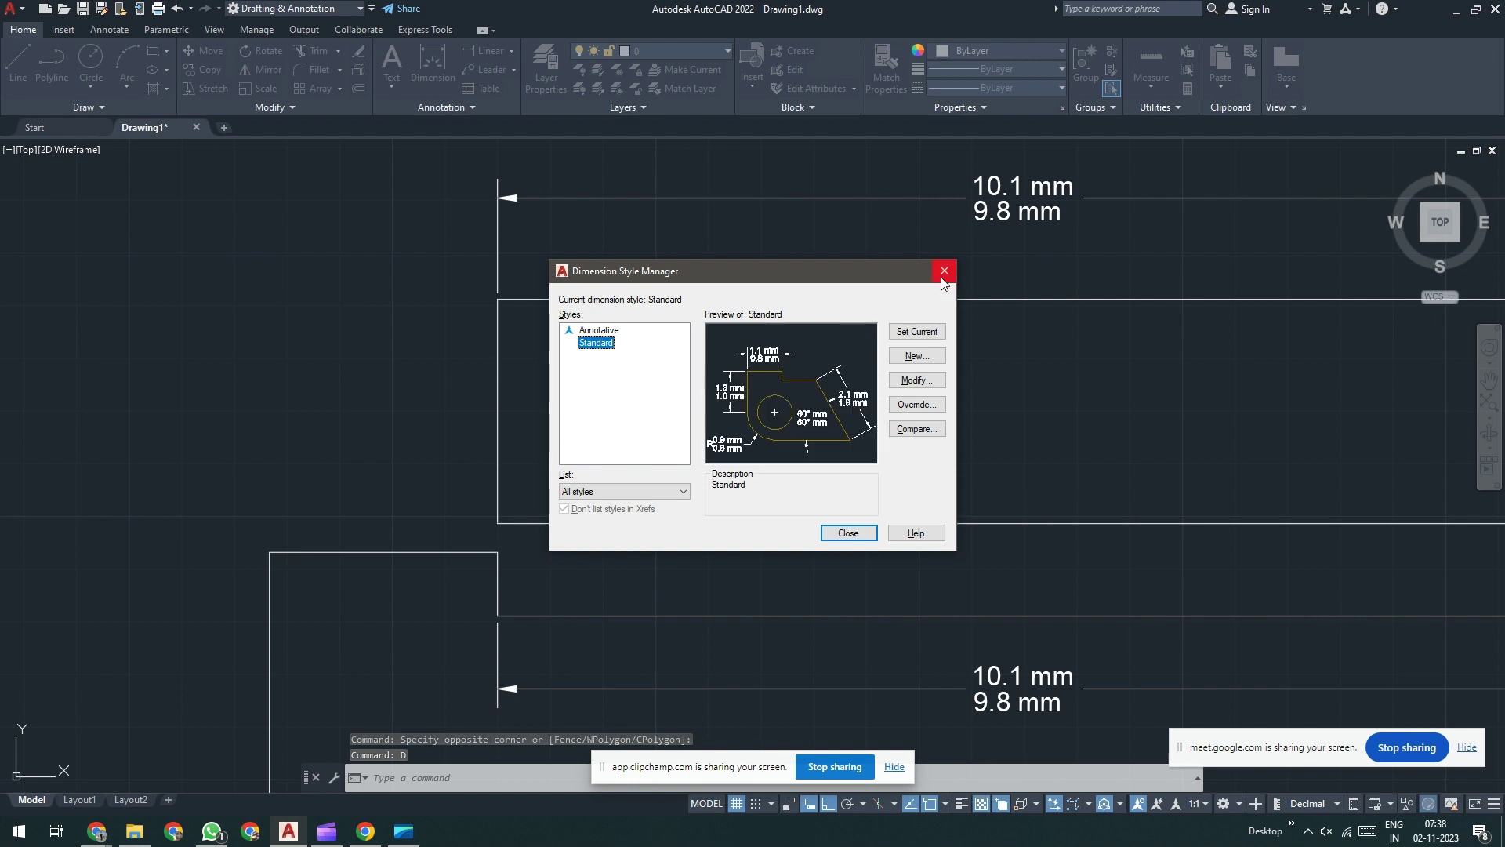
left_click(944, 272)
Step: Open the properties of the rectangle's height dimension and expand its tolerance settings
left_click(714, 387)
left_click(618, 456)
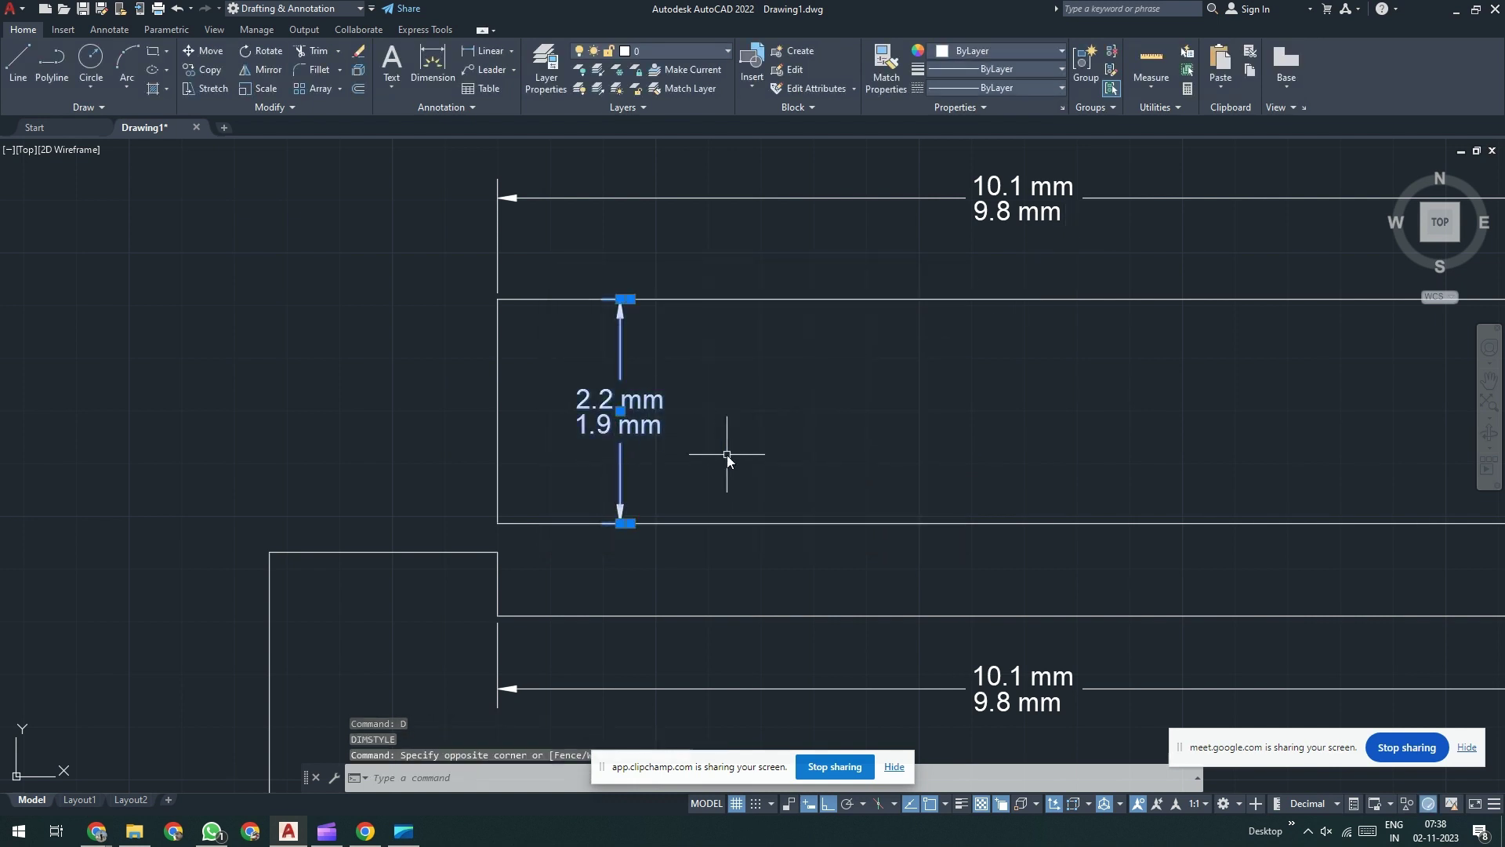
right_click(729, 457)
left_click(829, 783)
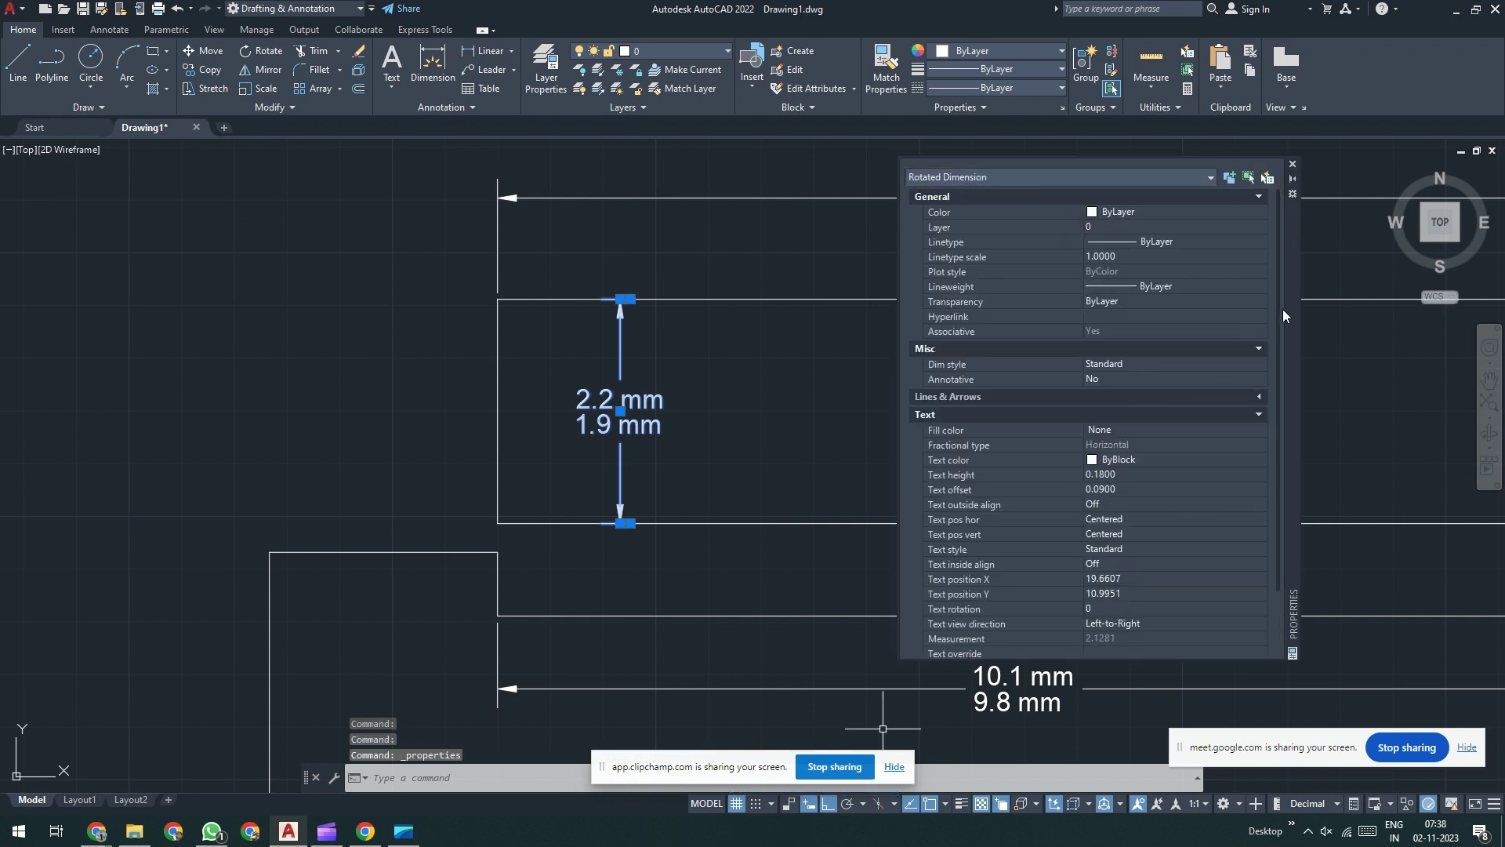
left_click_drag(1280, 407, 1283, 521)
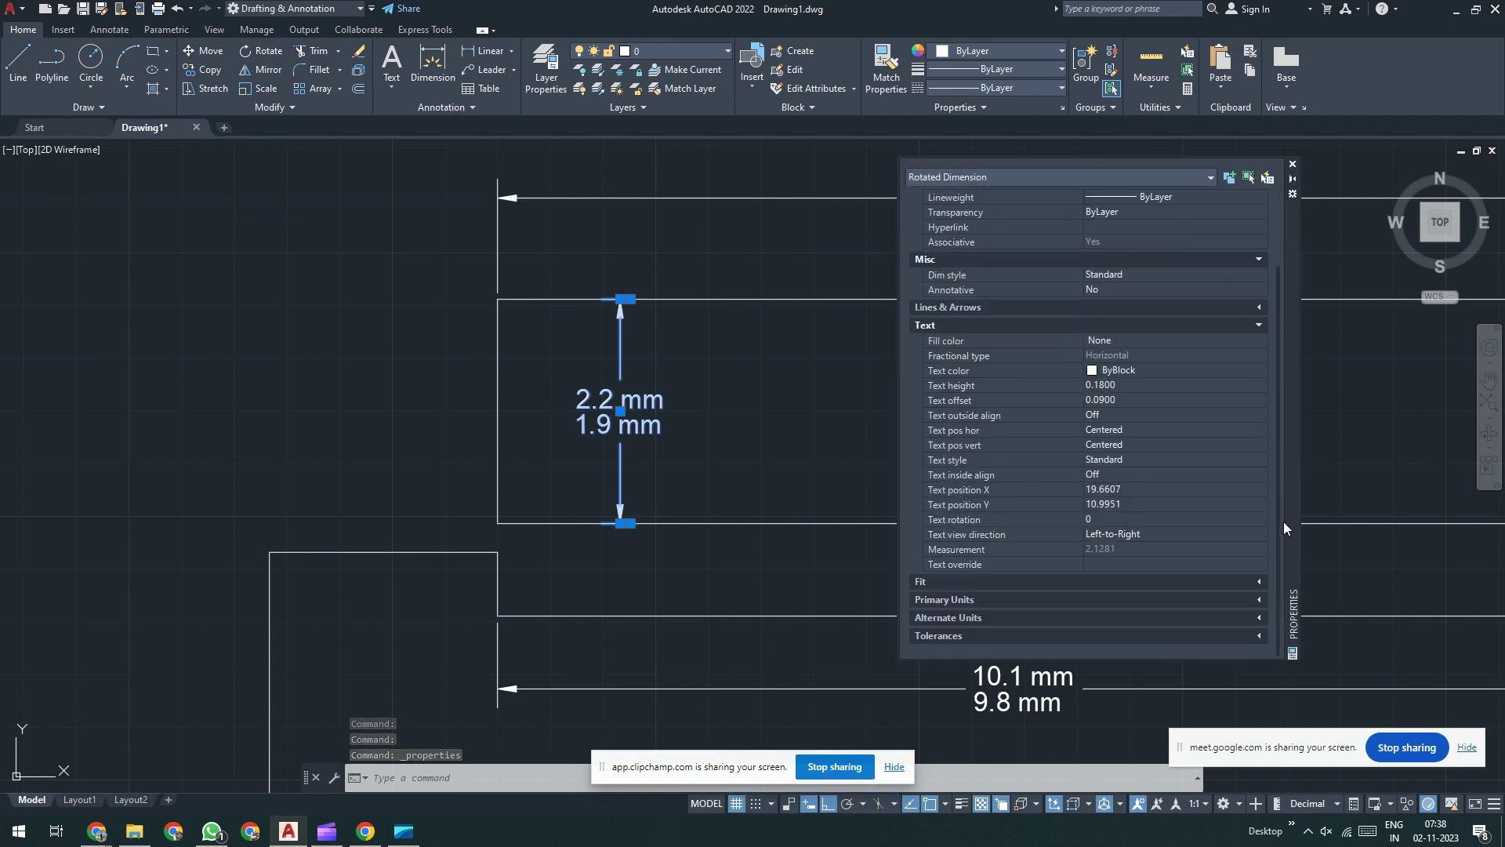
left_click(1259, 636)
scroll(1089, 523, "down", 5)
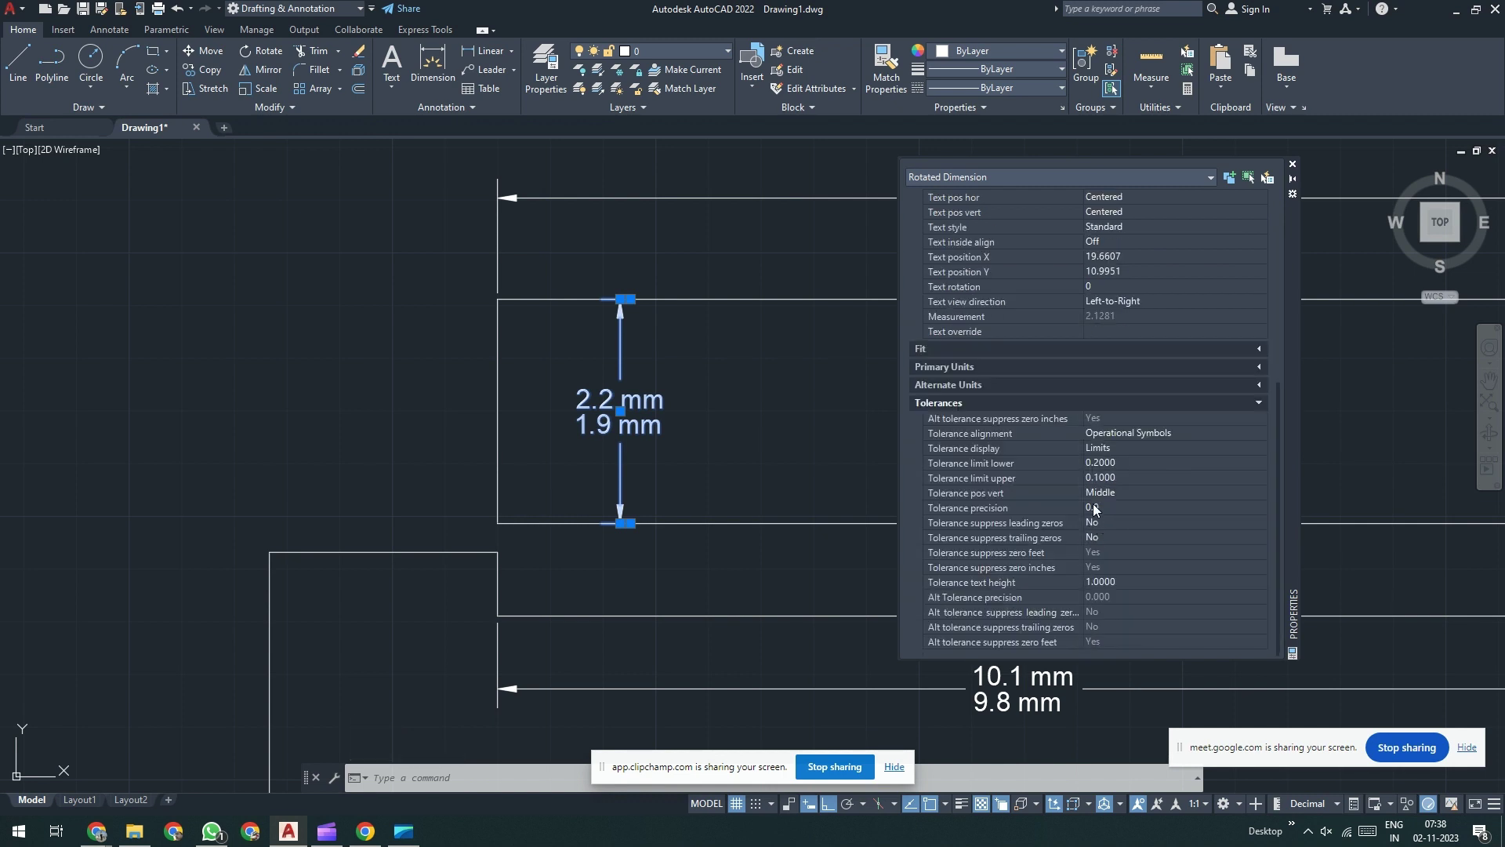
Step: Set the height dimension's lower tolerance limit to 0.1
left_click(1136, 479)
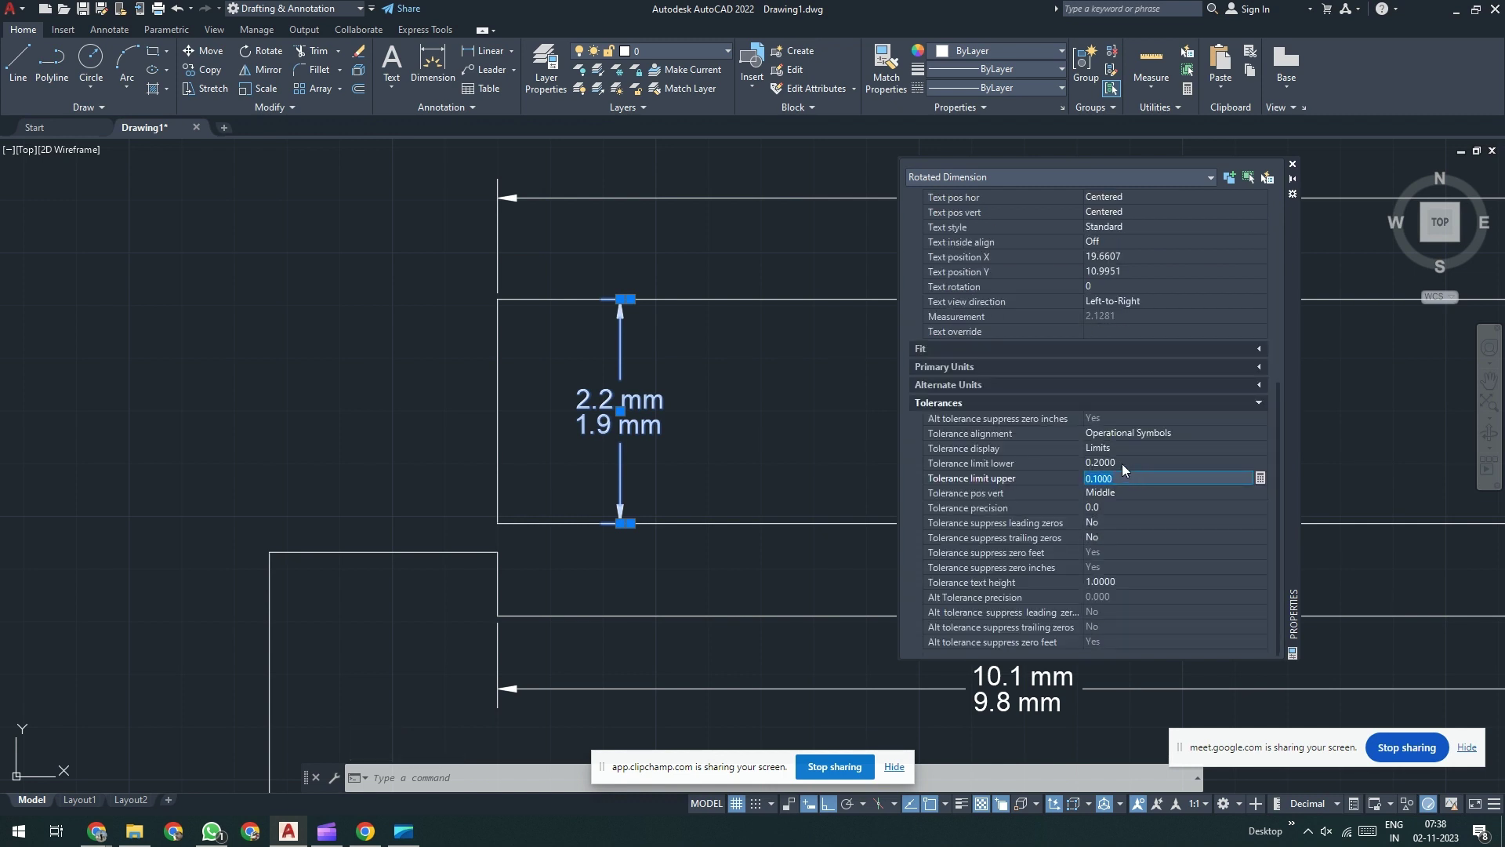
left_click(1122, 462)
type(".1")
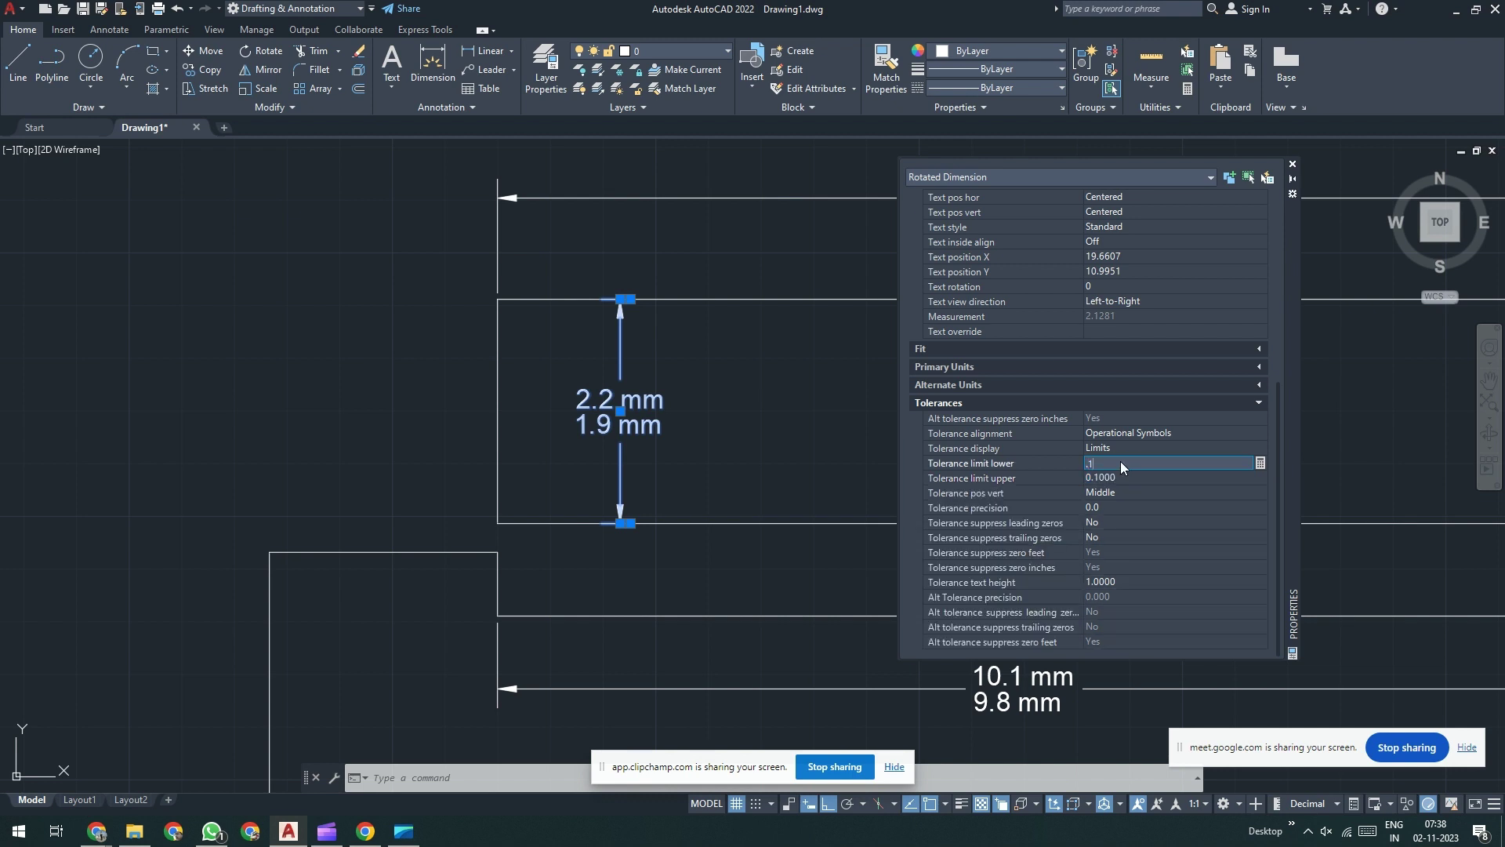
key("Tab")
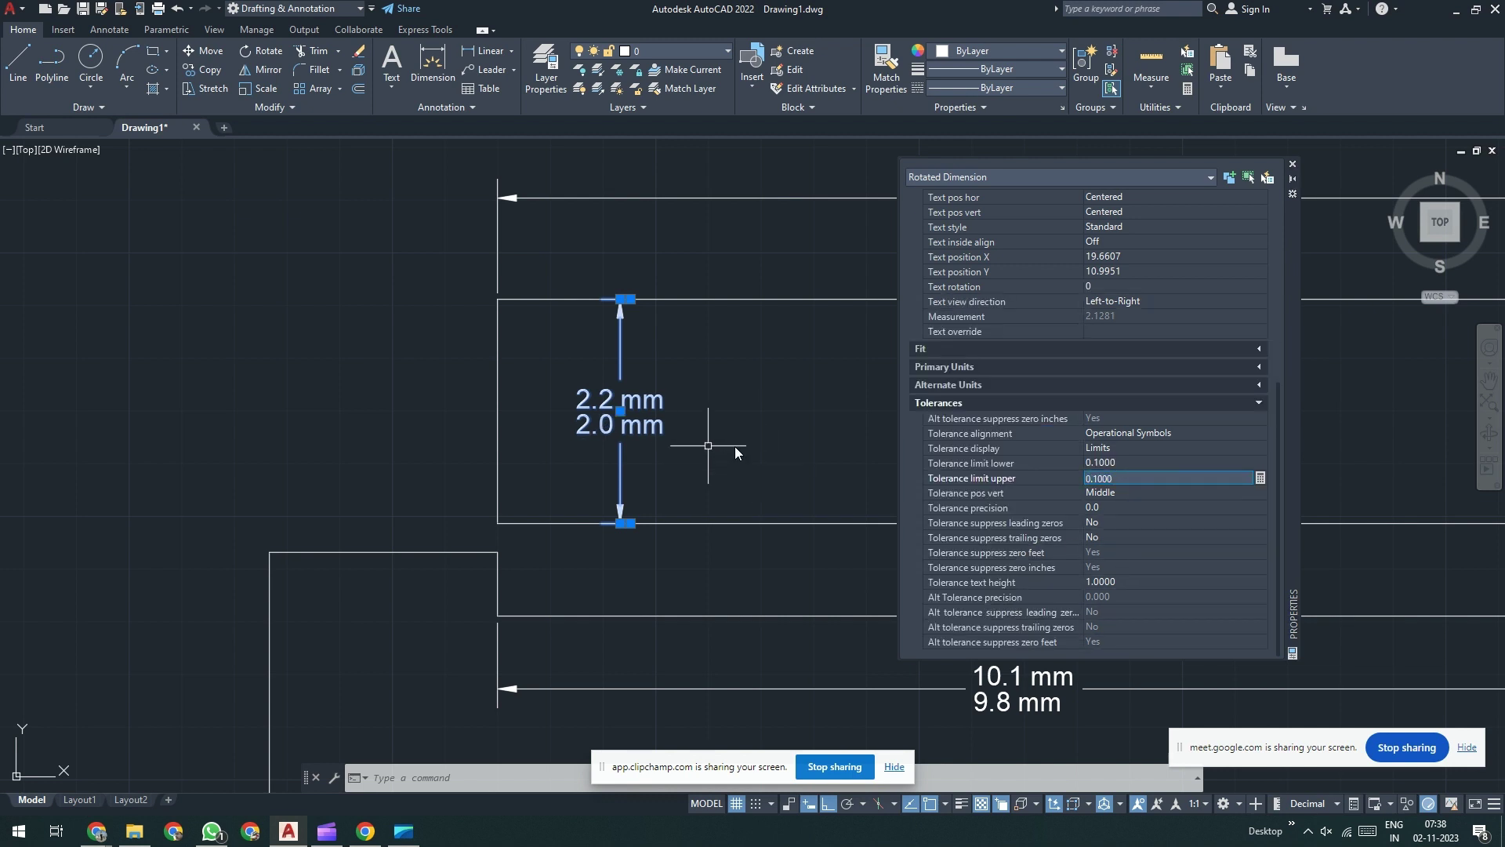
scroll(600, 427, "up", 2)
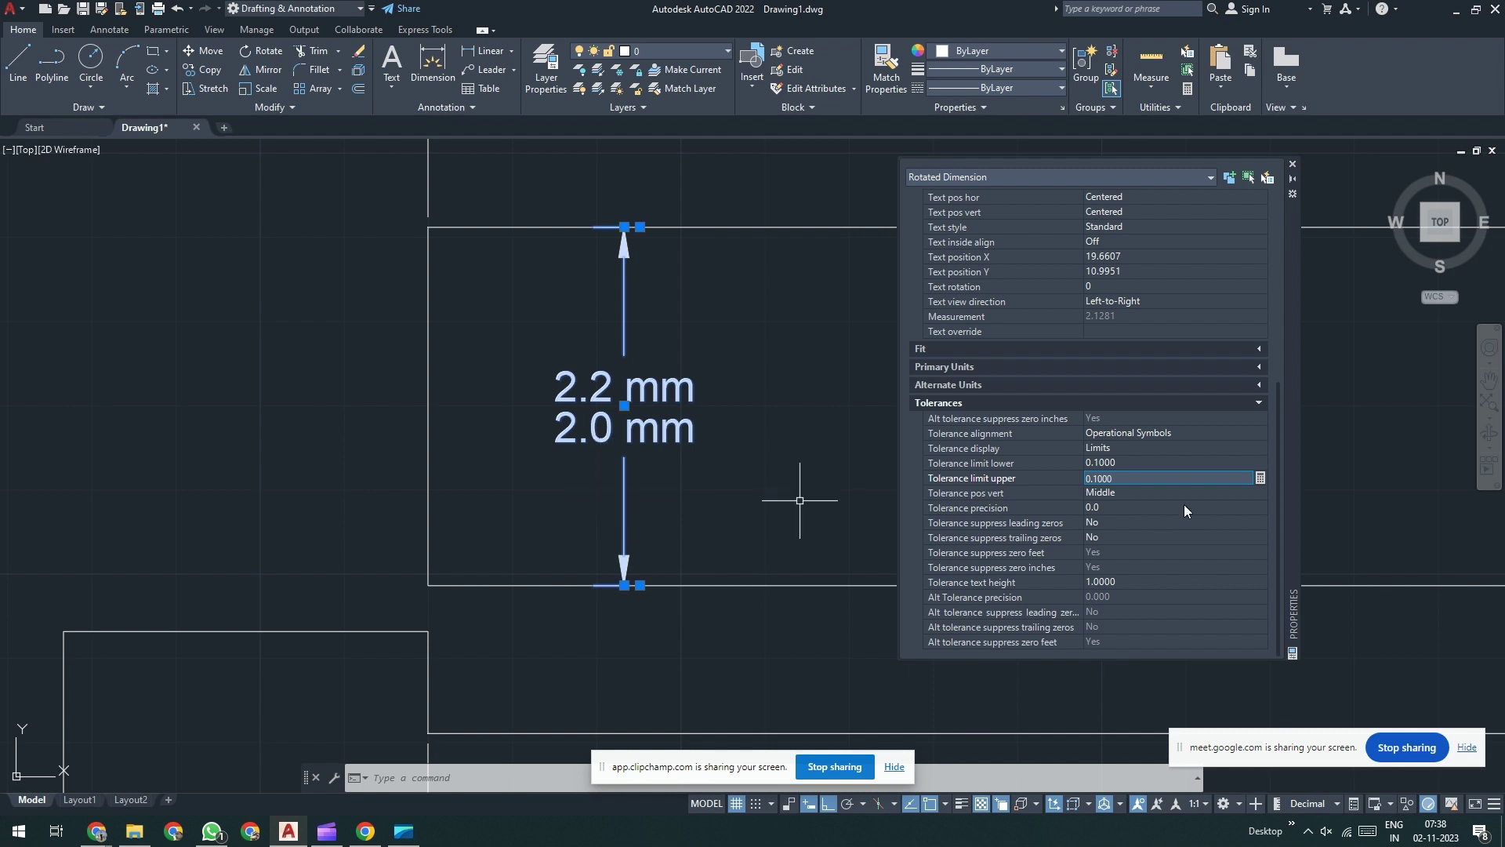
Step: Set both the lower and the upper tolerance limit of the rectangle's height dimension to 0.2 and close its properties
left_click(1126, 461)
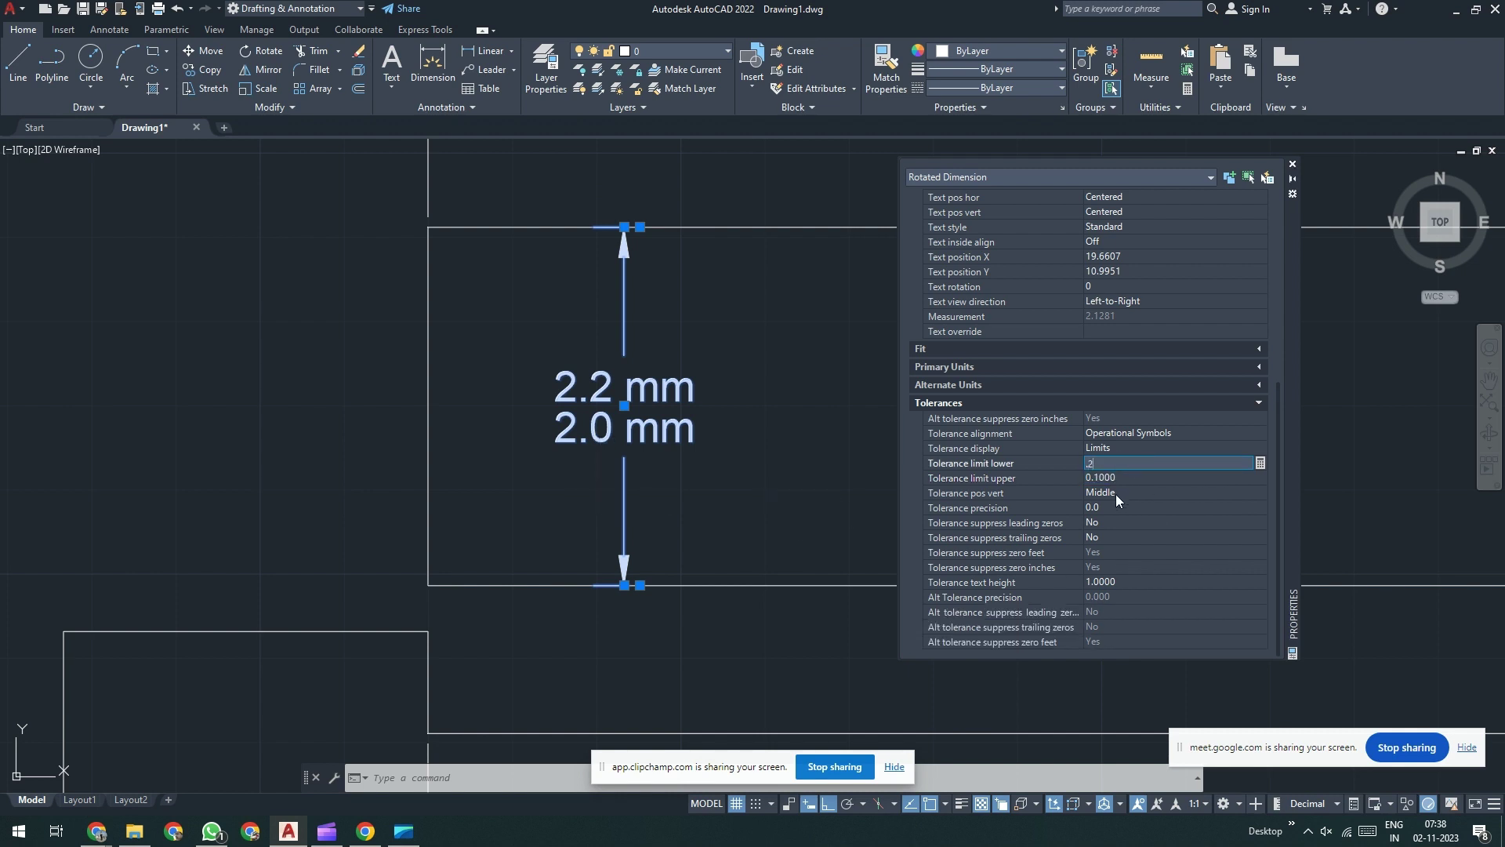
type(".2")
key("Tab")
type(".")
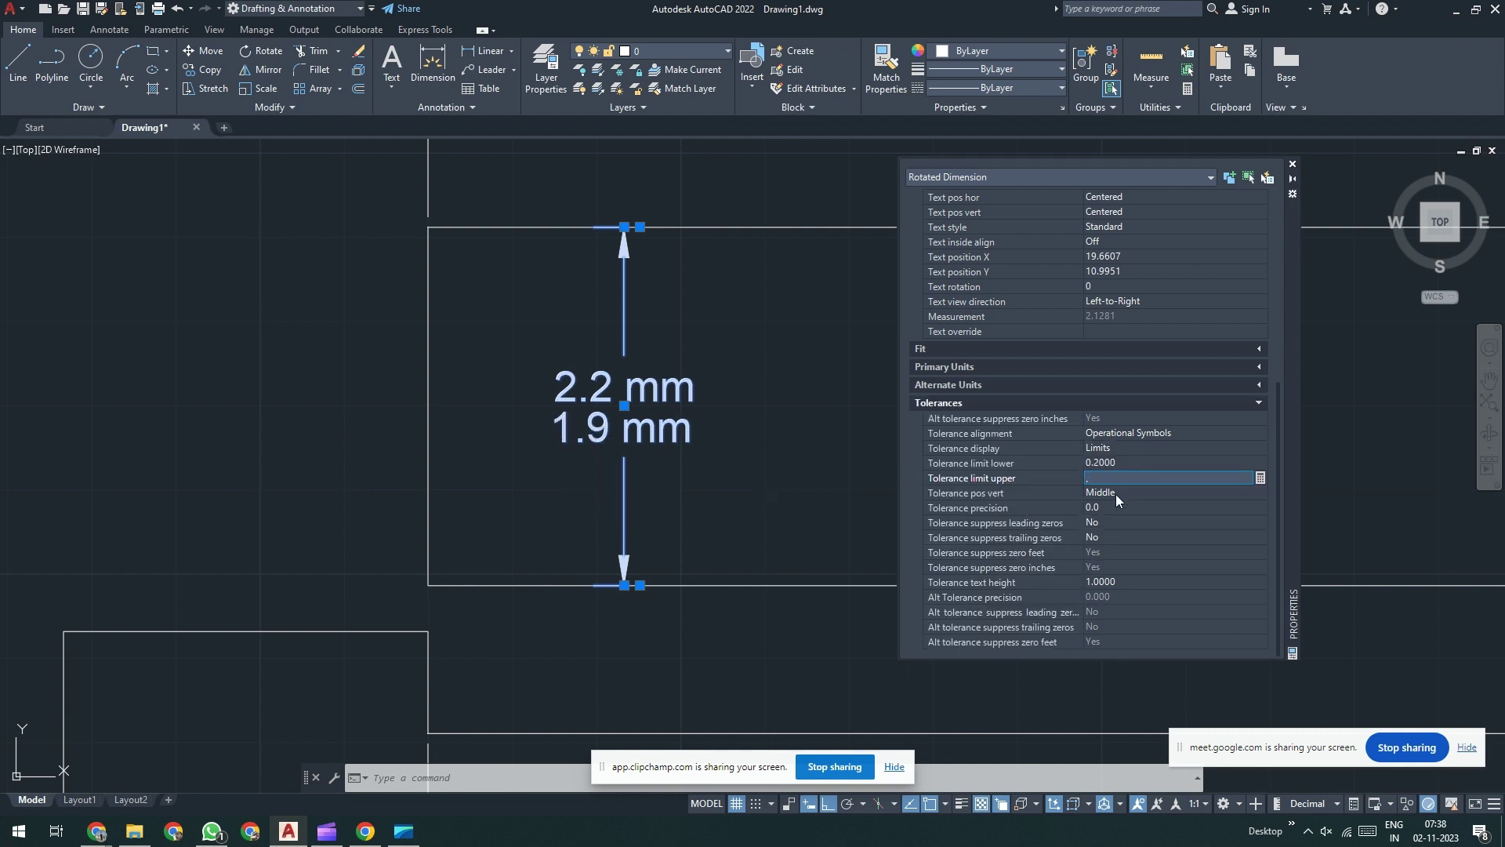
type("2")
key("Tab")
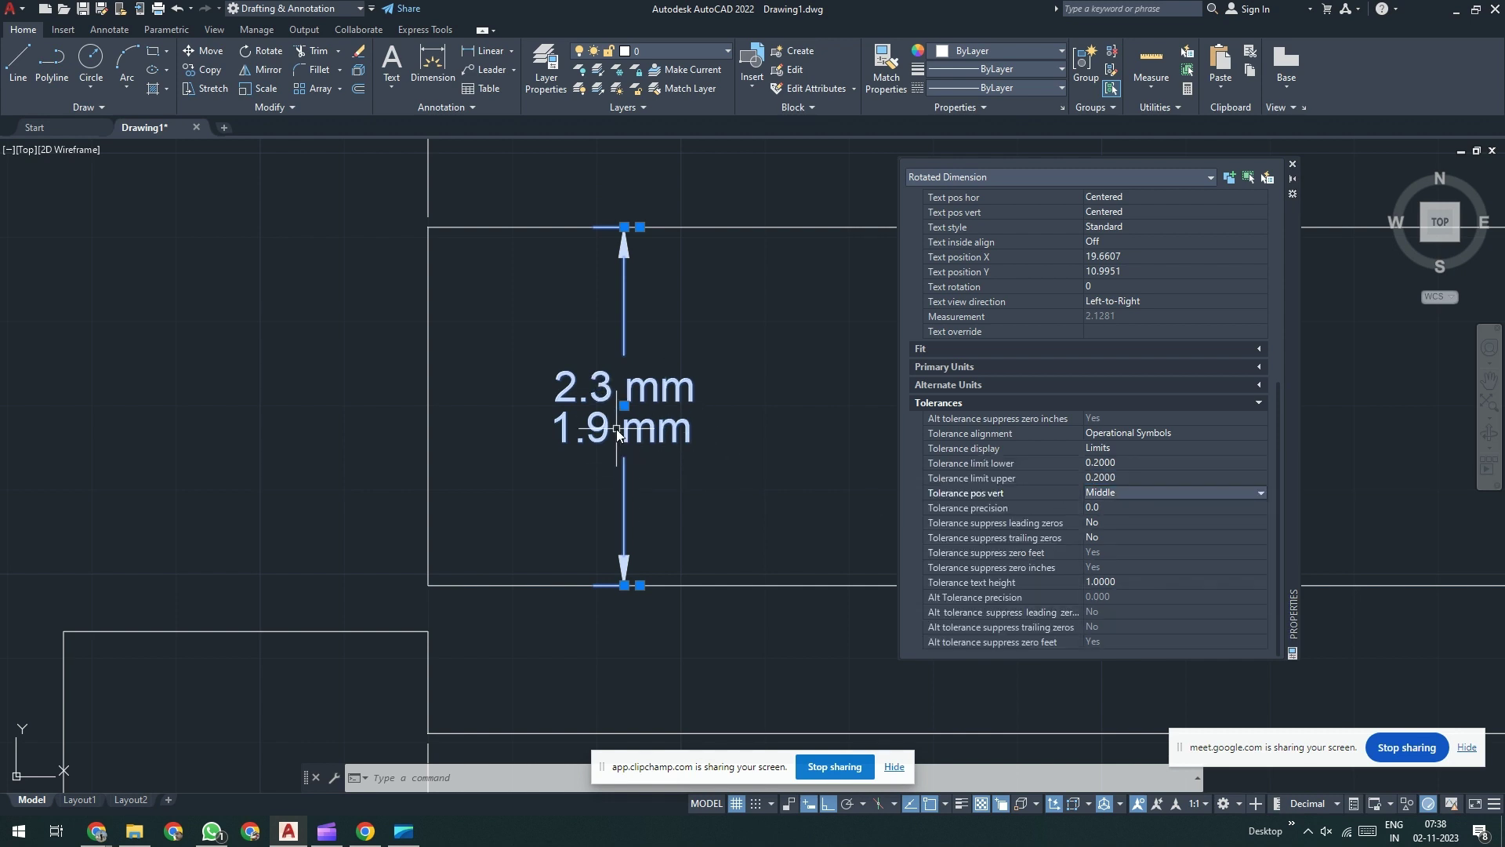
scroll(793, 407, "down", 4)
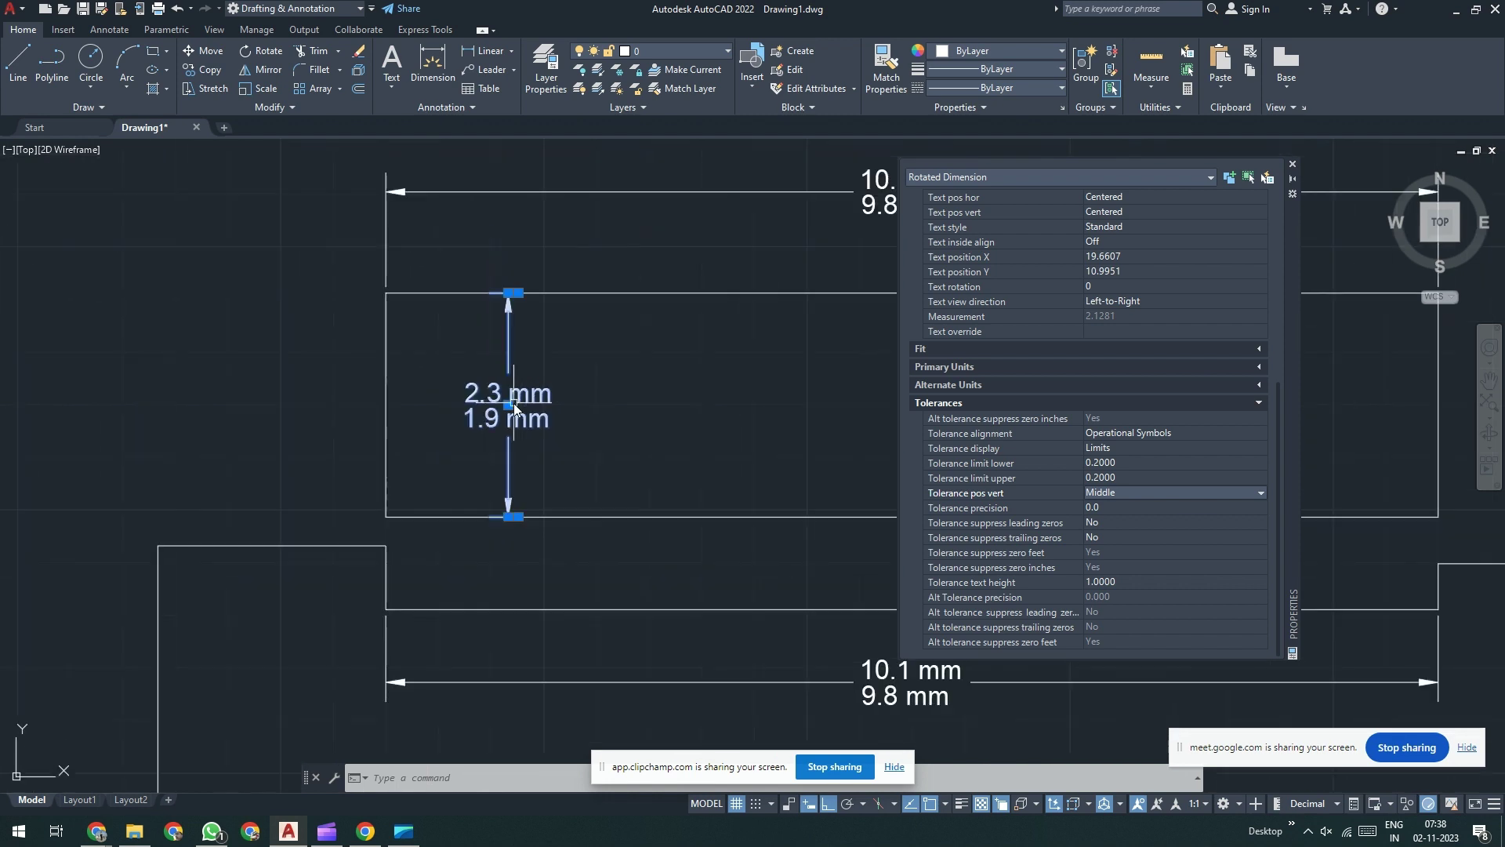
left_click(1293, 164)
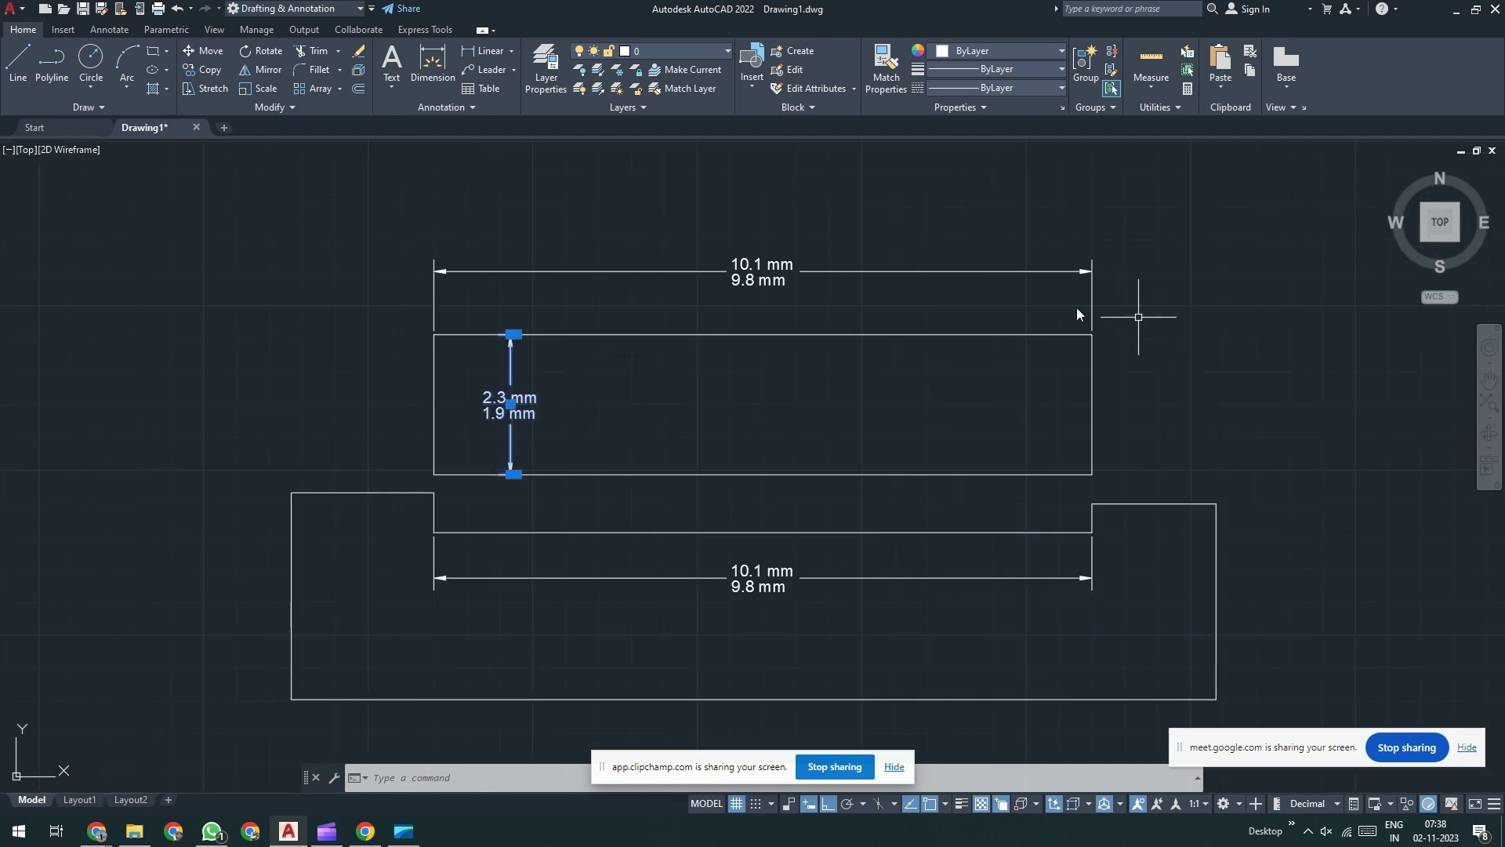
key("Escape")
type("D")
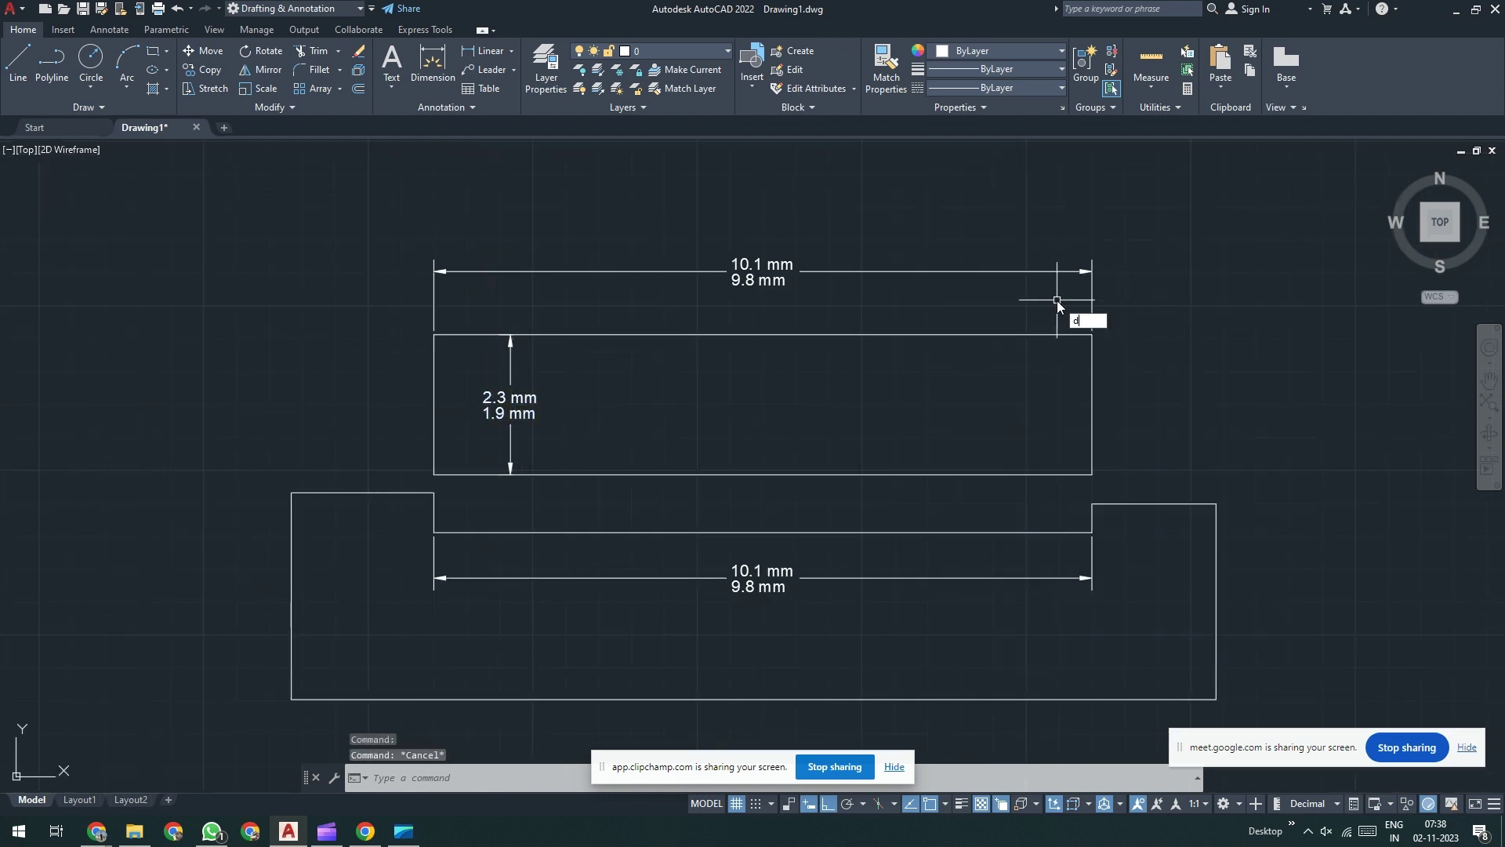
key("Return")
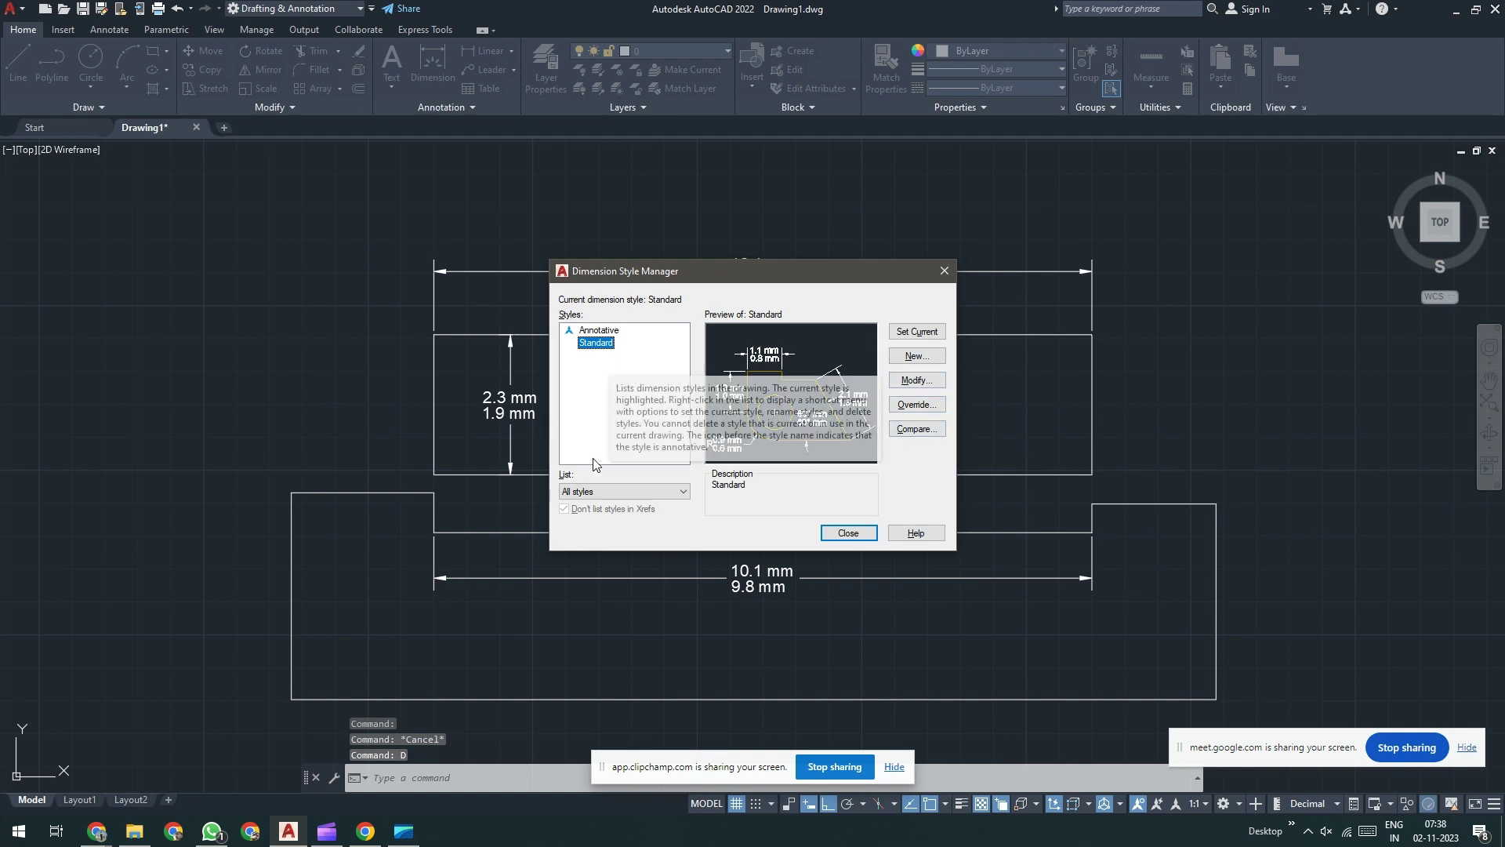
left_click(850, 533)
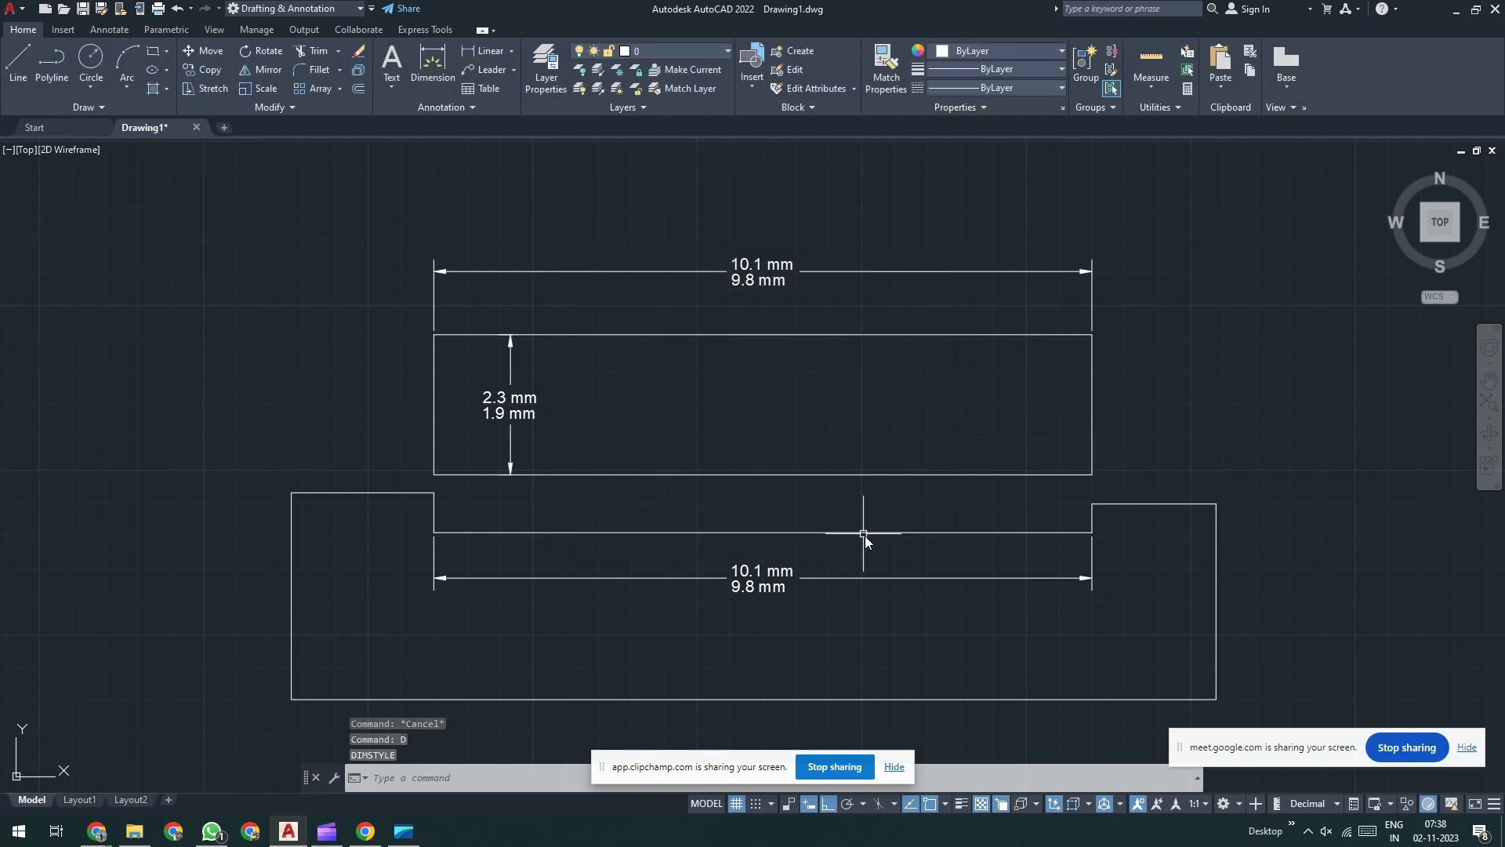
Step: Change the Standard dimension style's tolerance method to Basic and apply it to the drawing
type("D")
key("Return")
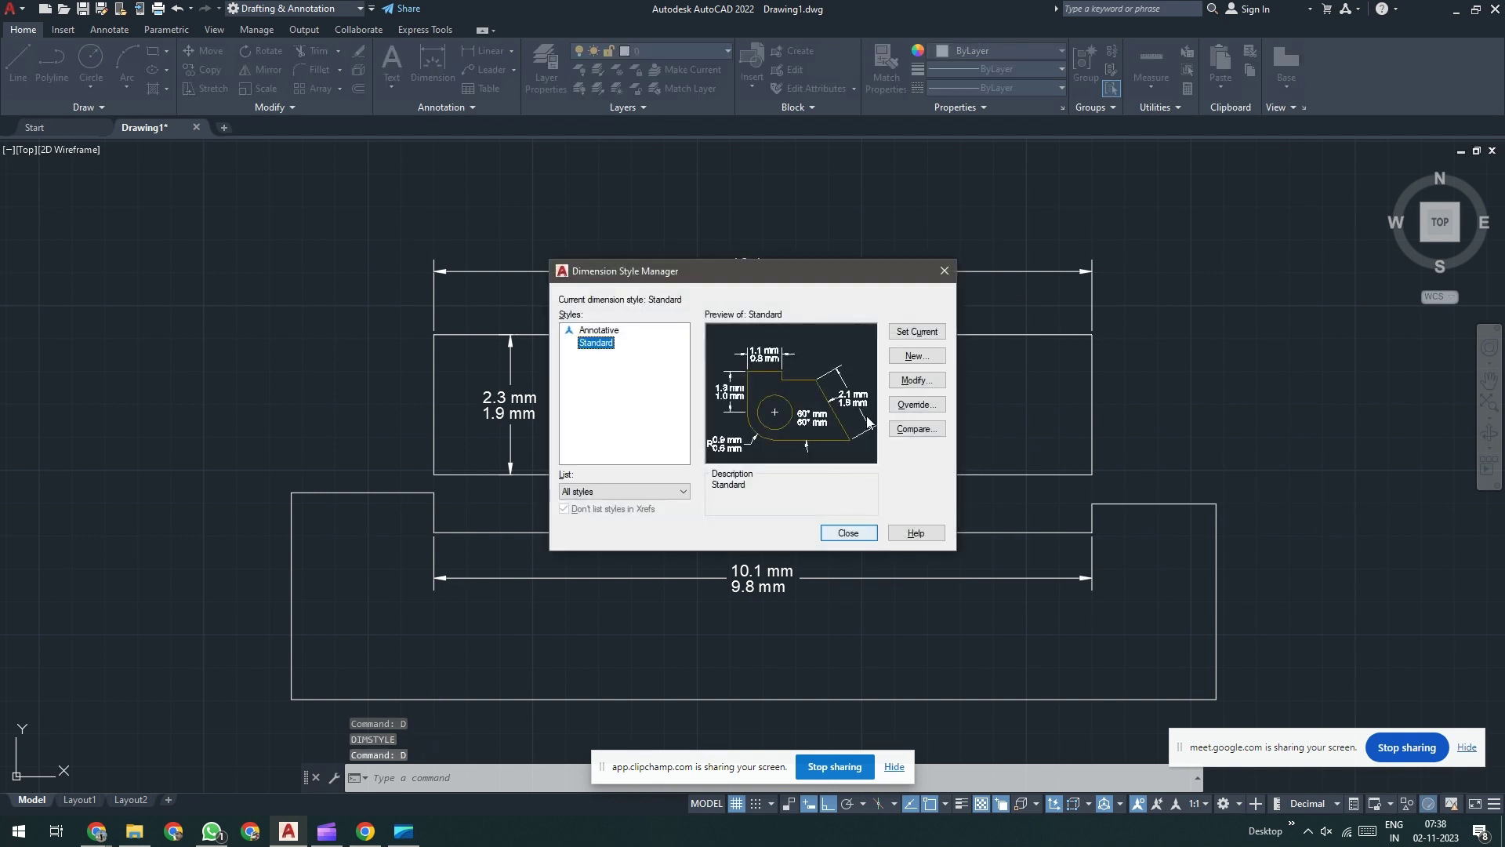
left_click(914, 380)
left_click(972, 281)
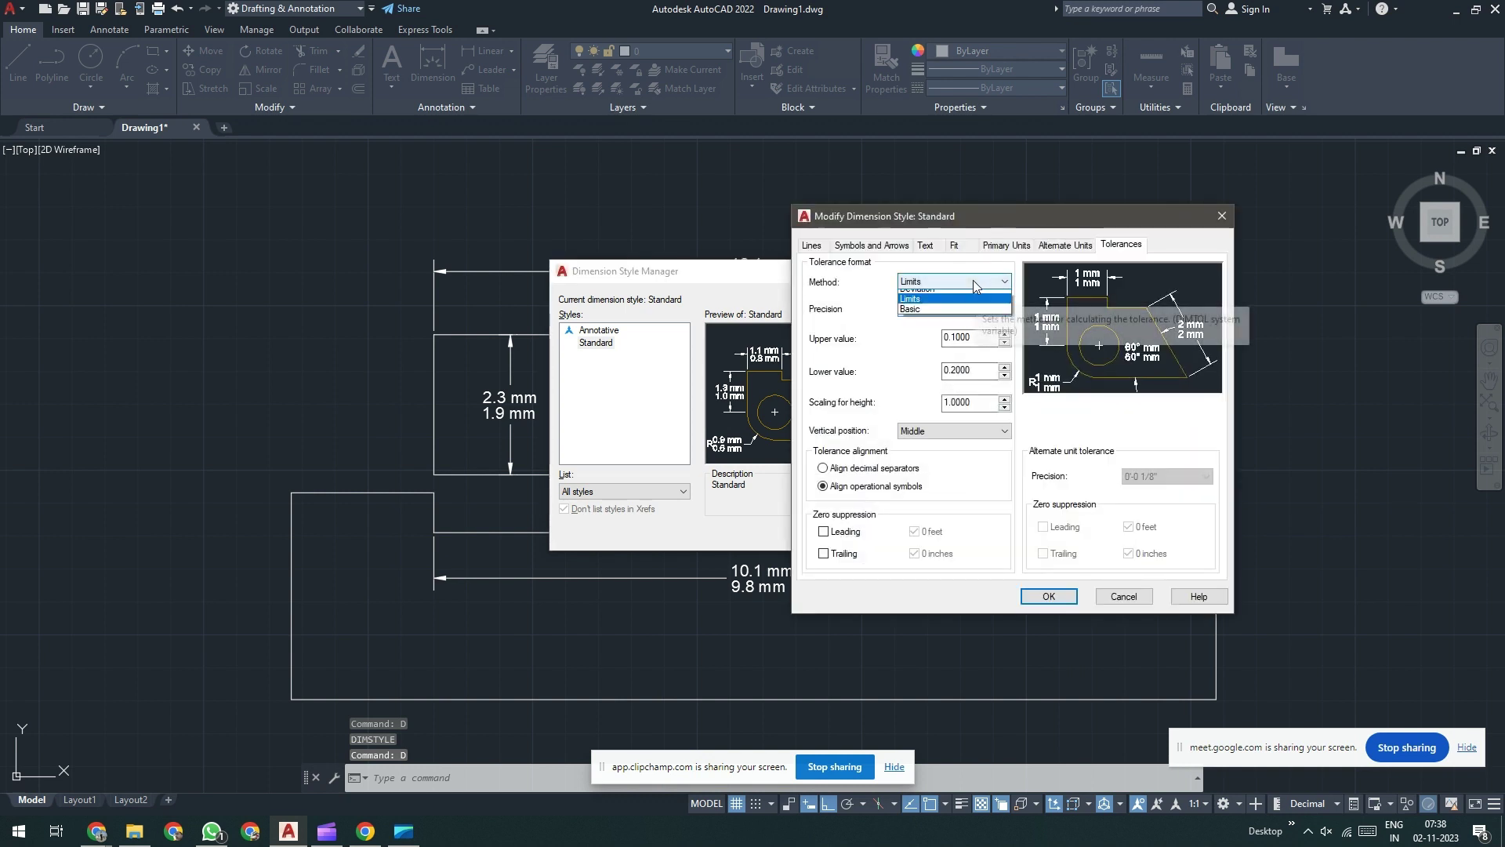
left_click(916, 337)
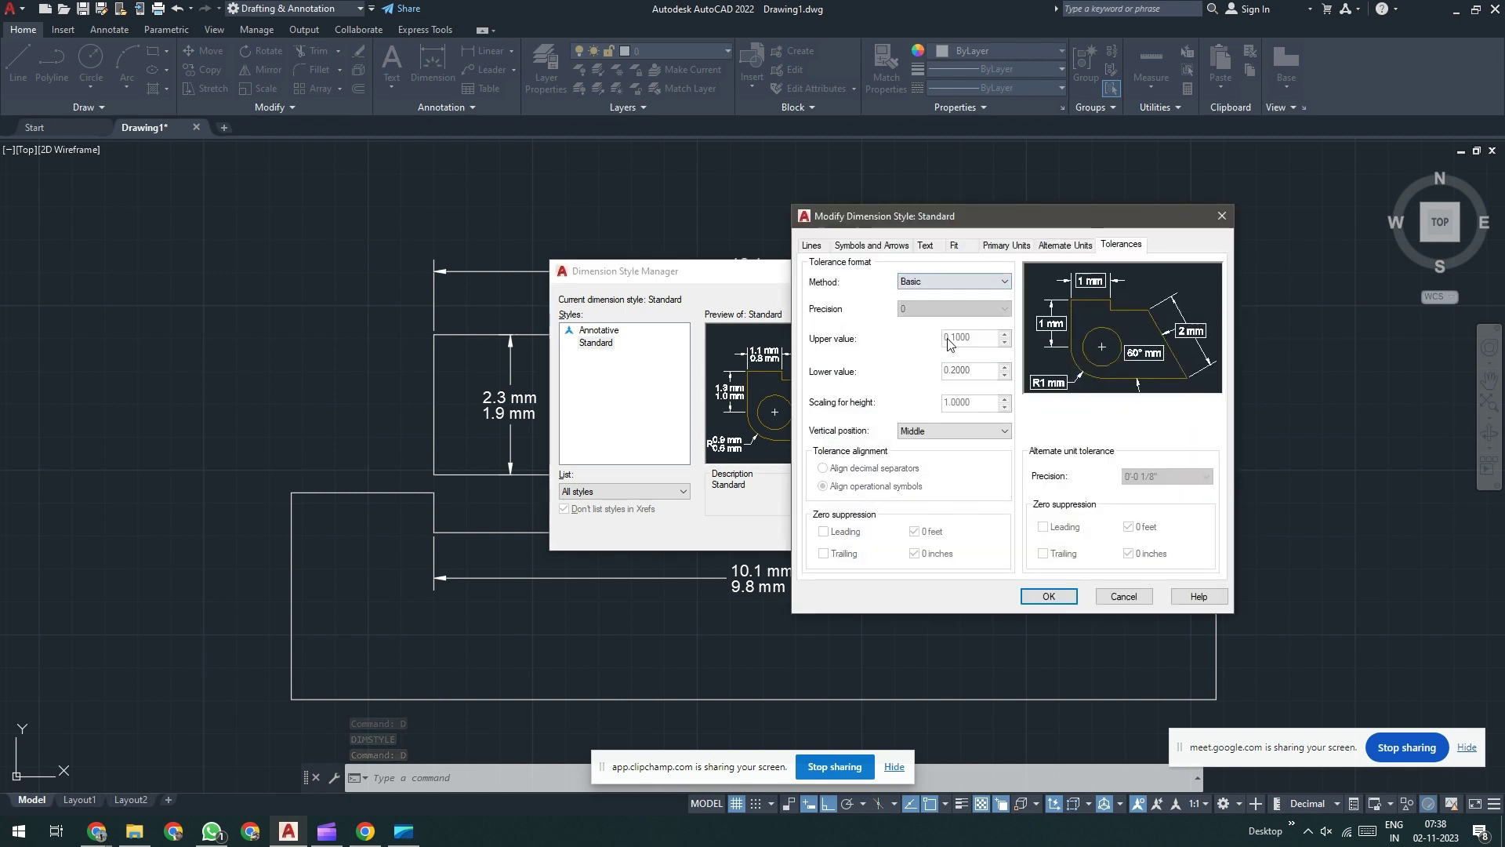
left_click(1049, 597)
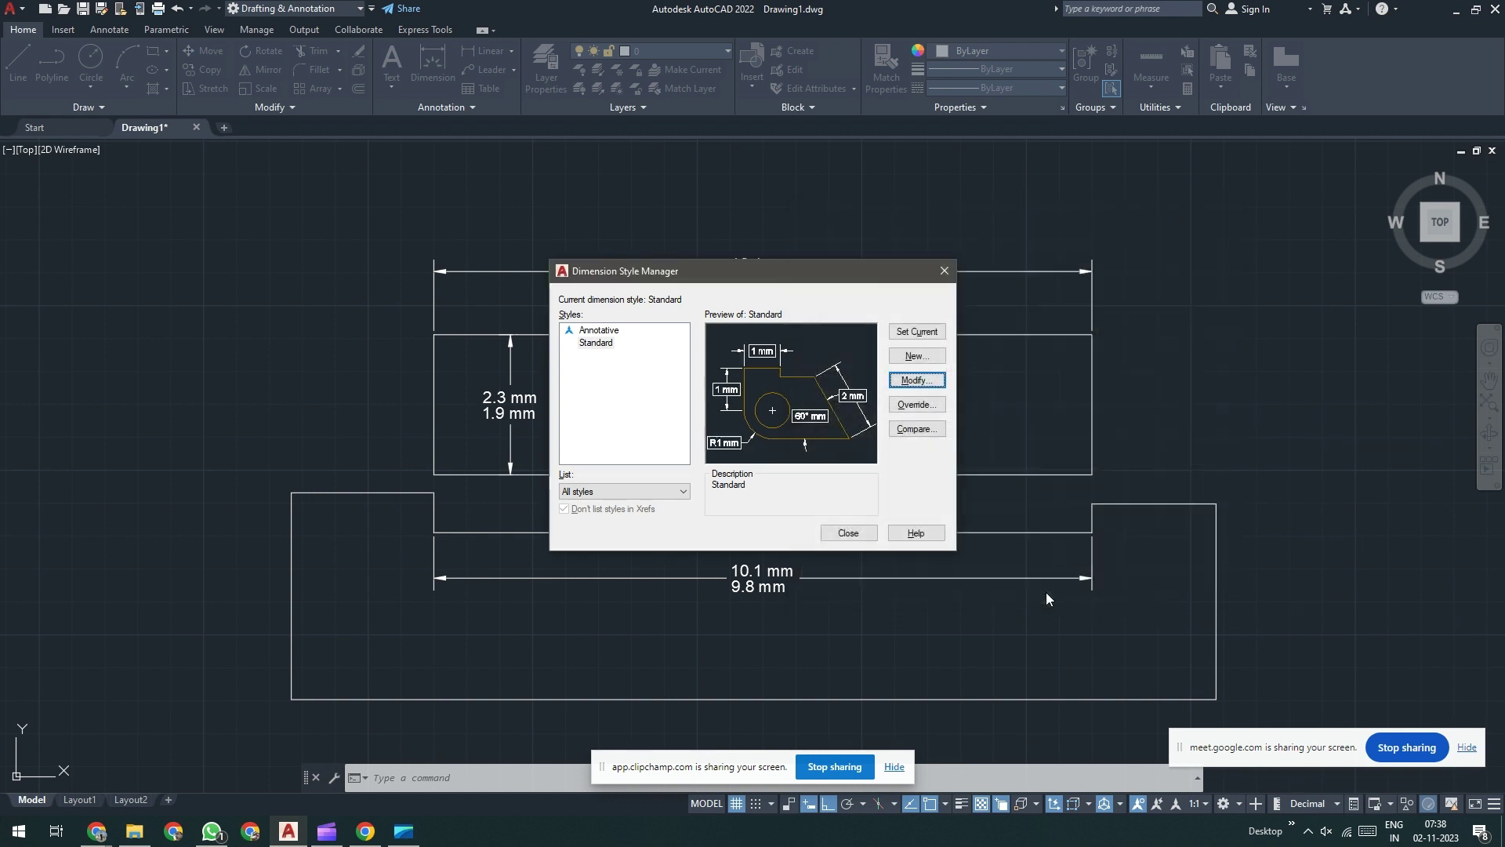
left_click(845, 531)
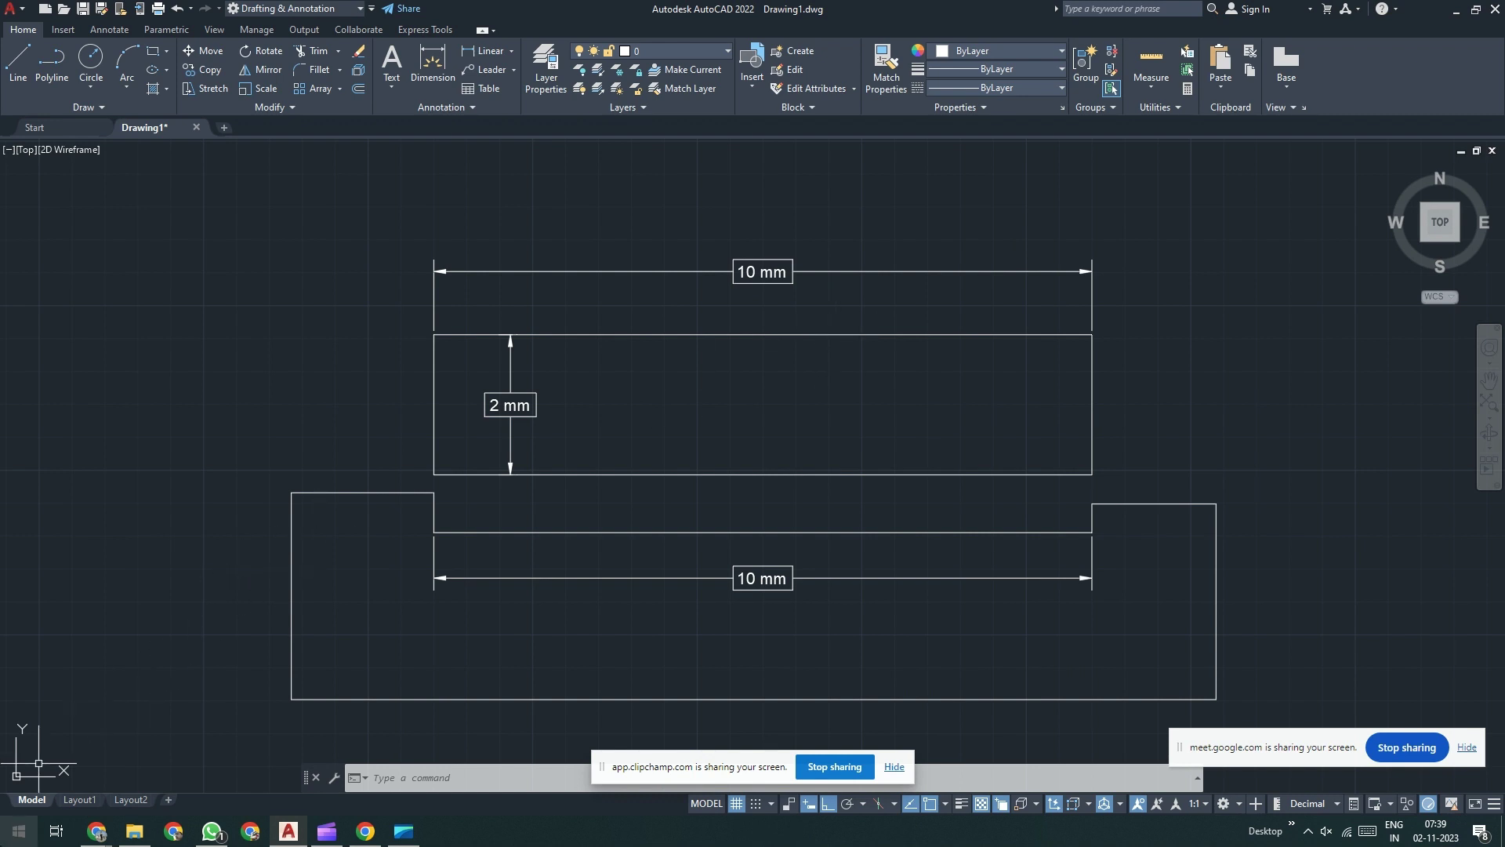
Step: Switch to File Explorer and open the "10. KIPM" folder inside Dropbox
left_click(4, 837)
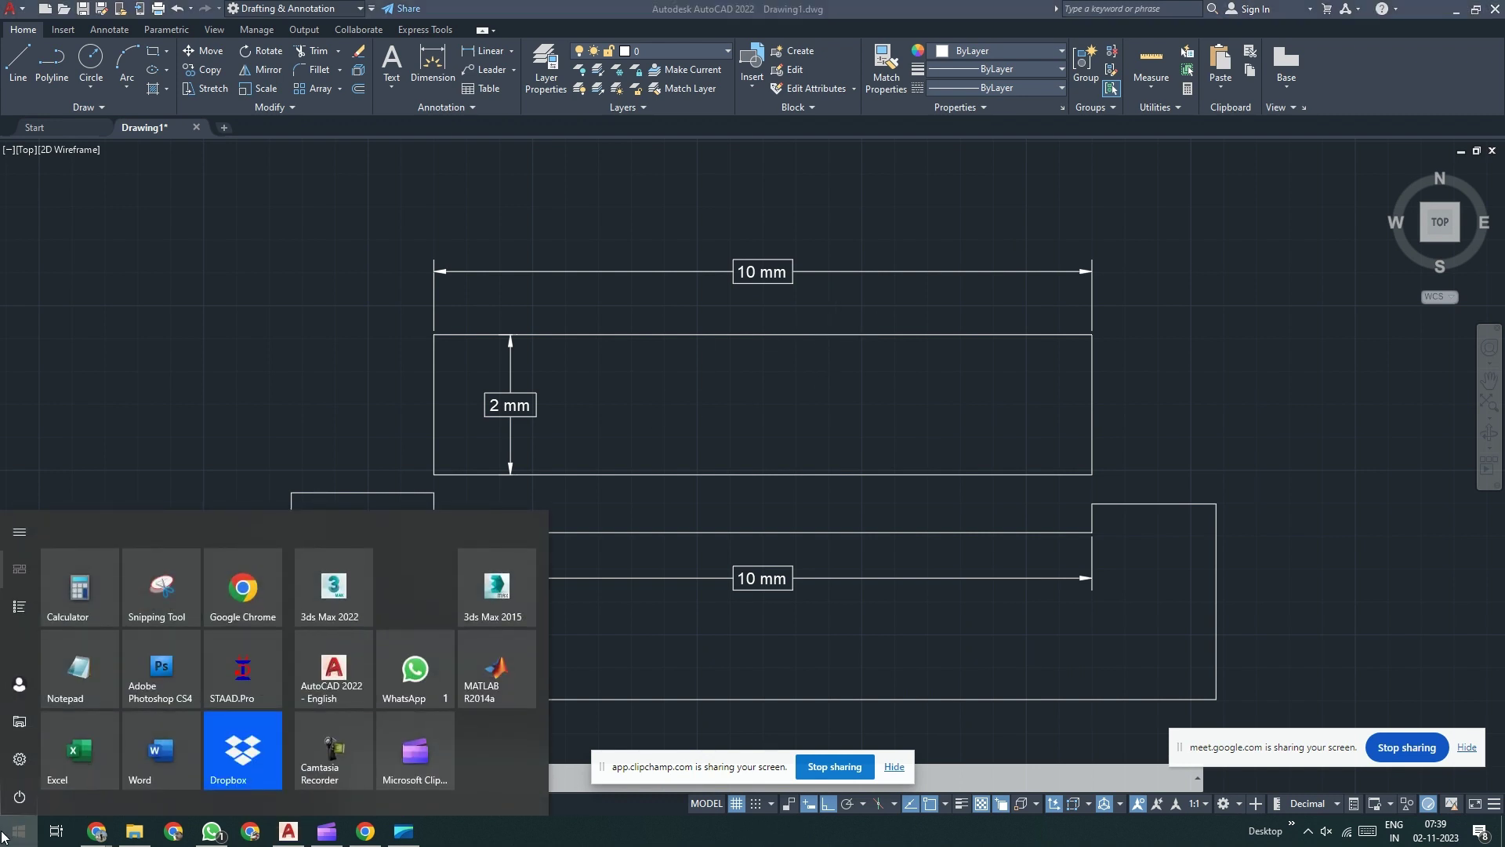
left_click(134, 831)
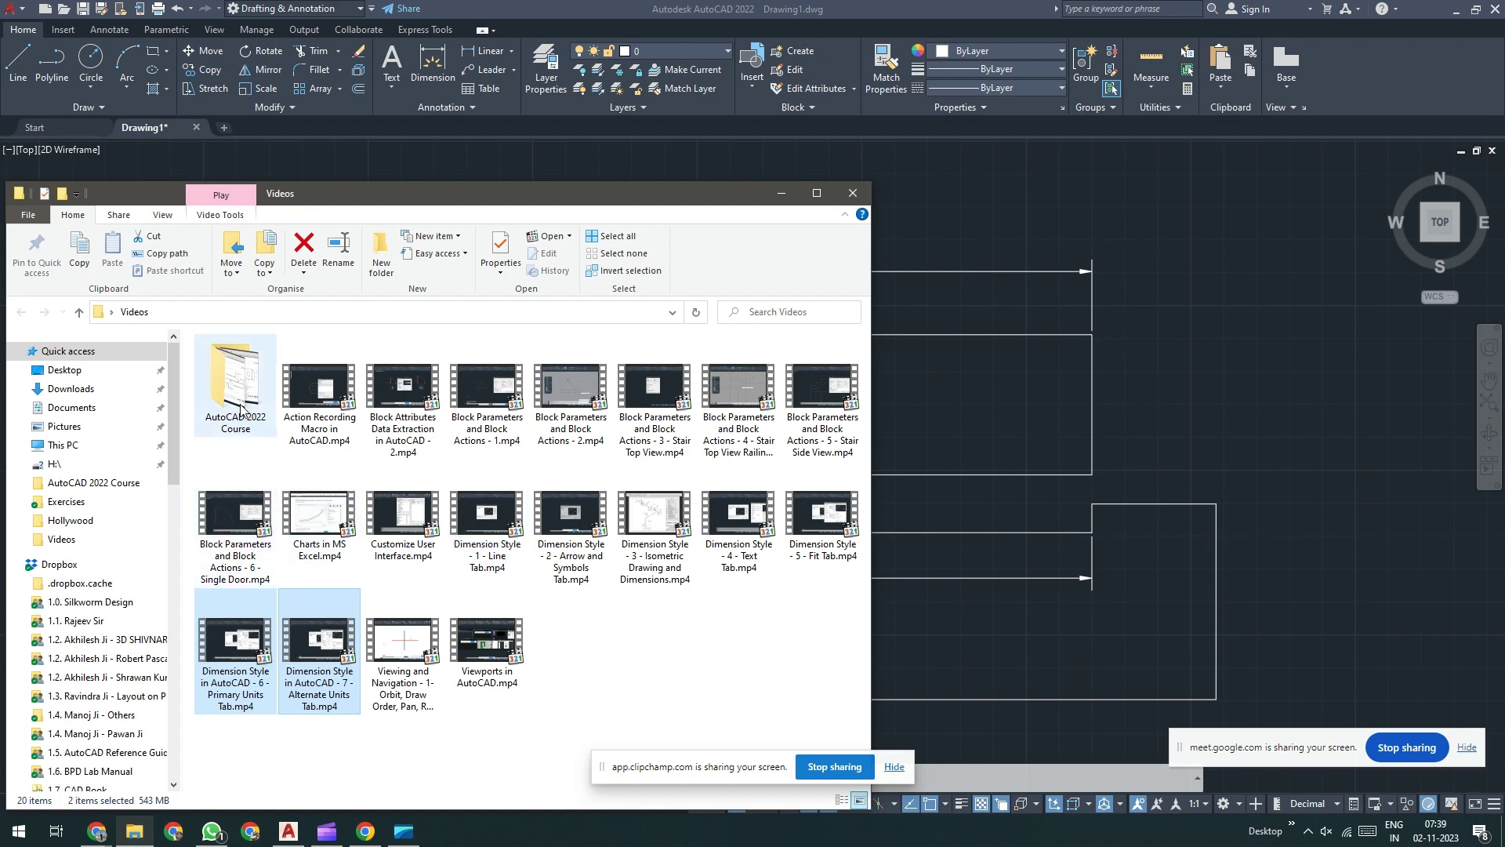
left_click(59, 565)
scroll(290, 531, "down", 8)
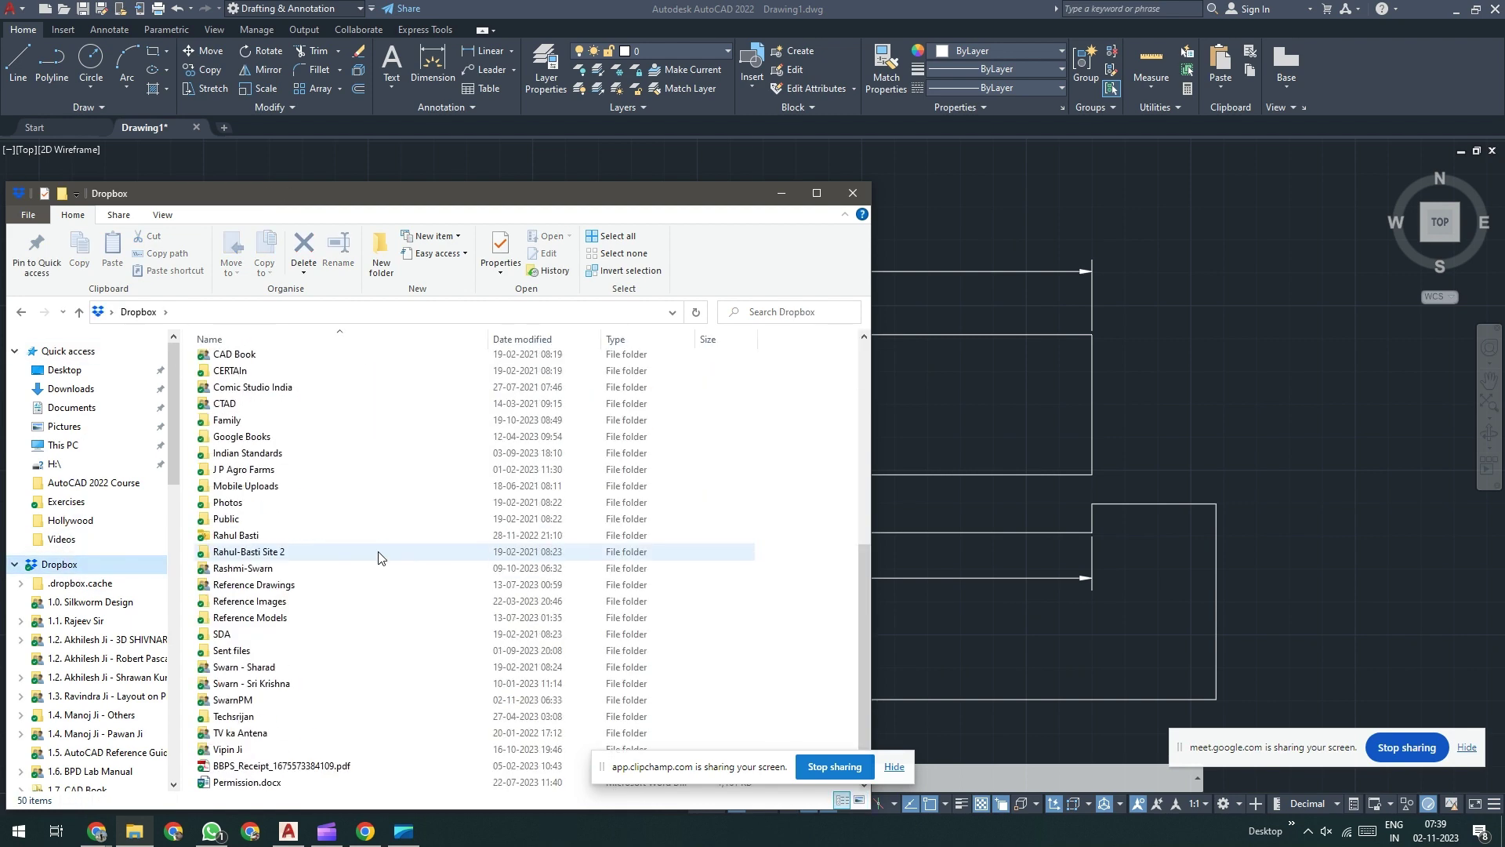
scroll(290, 531, "up", 2)
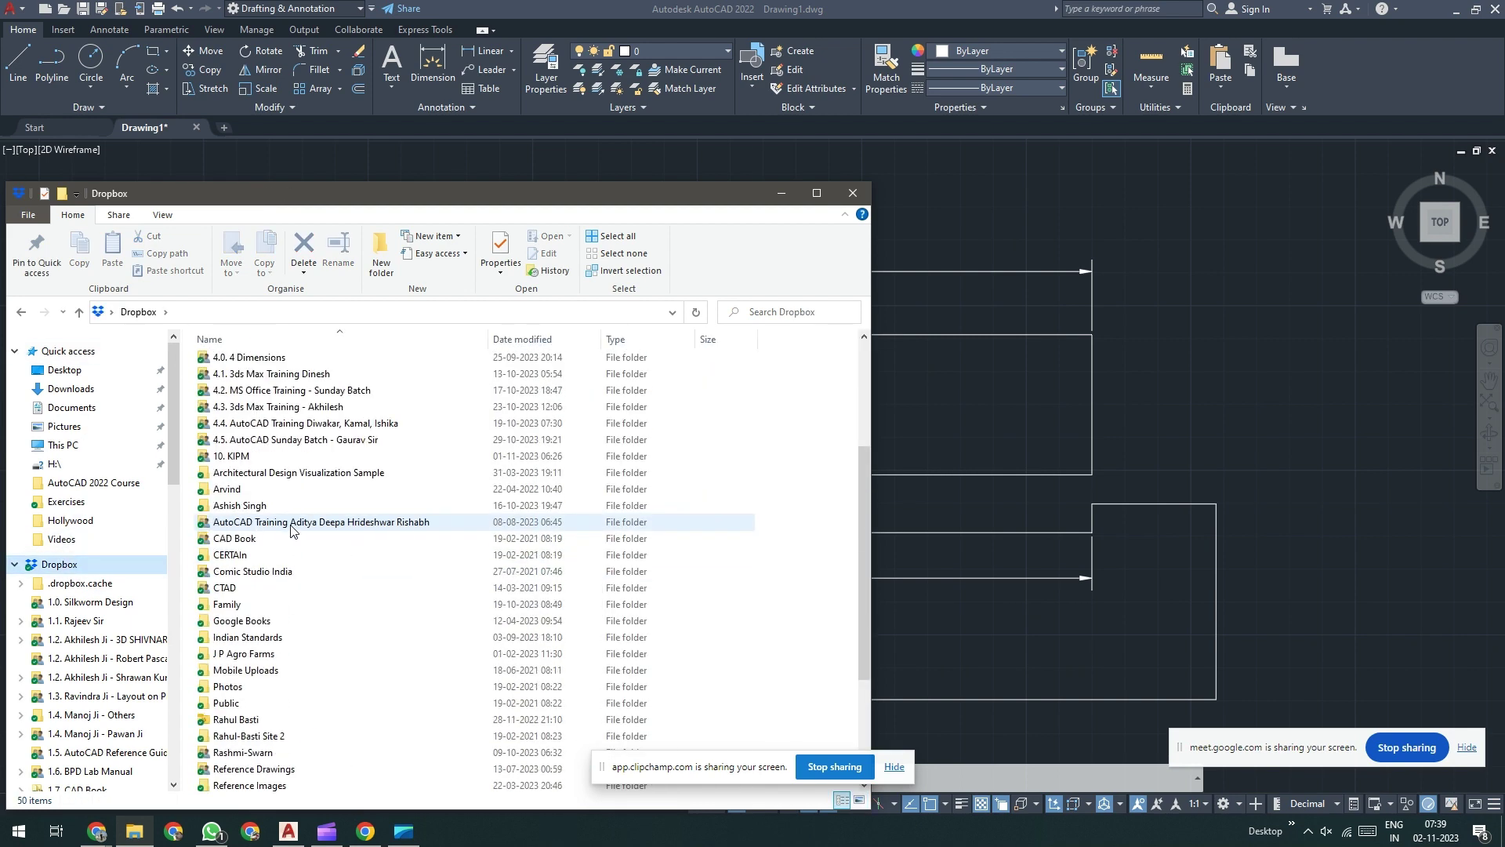
left_click(259, 458)
double_click(259, 461)
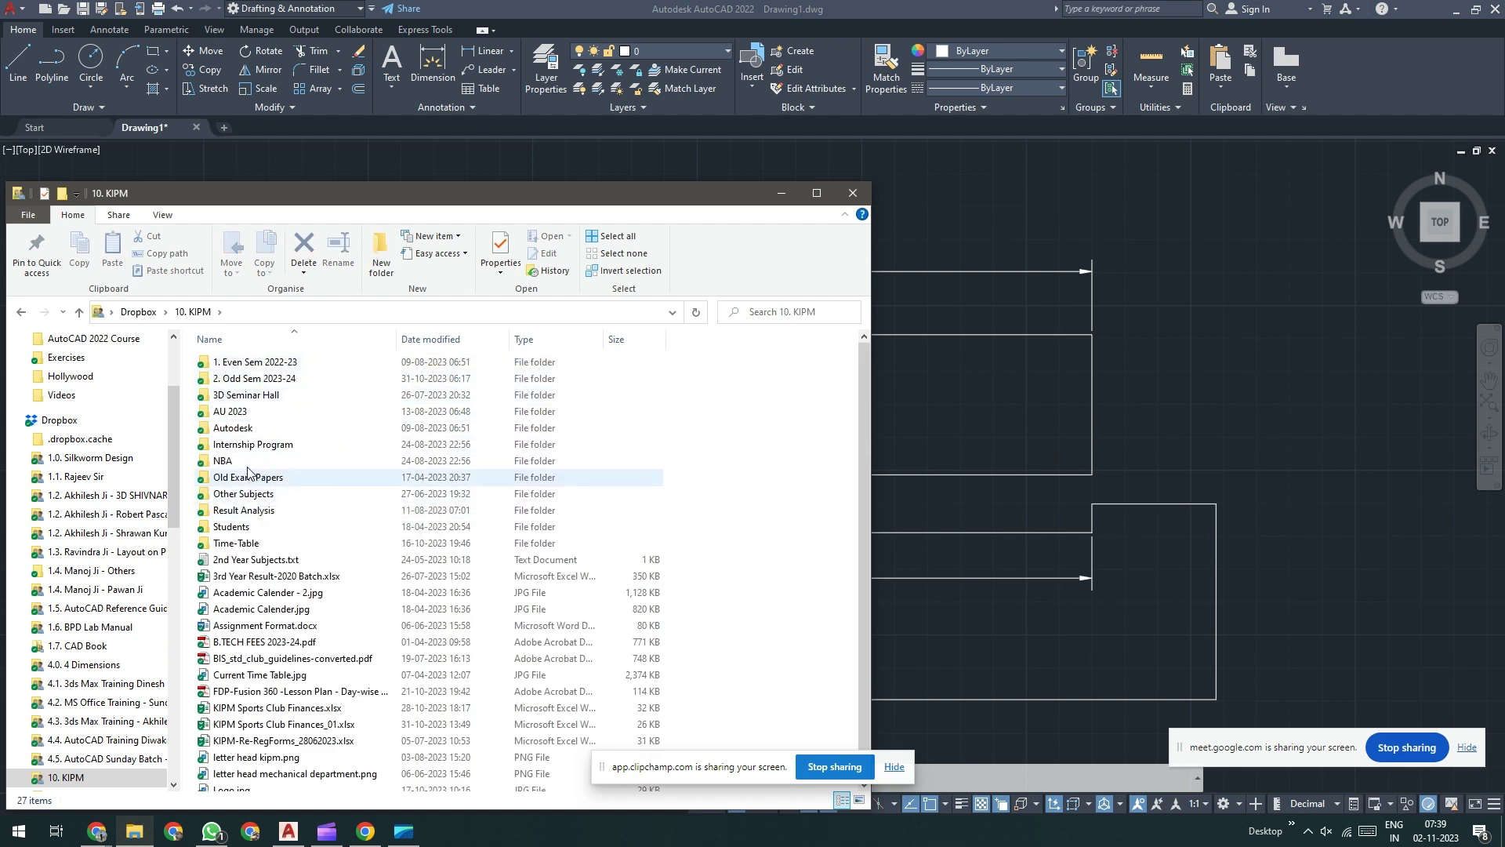
Step: Open "Lab Manual CAMD II (KME 453).docx" from the "6. KME 453 Computer Aided Machine Drawing-II Lab" folder under NBA, Criteria 6
double_click(290, 462)
double_click(291, 478)
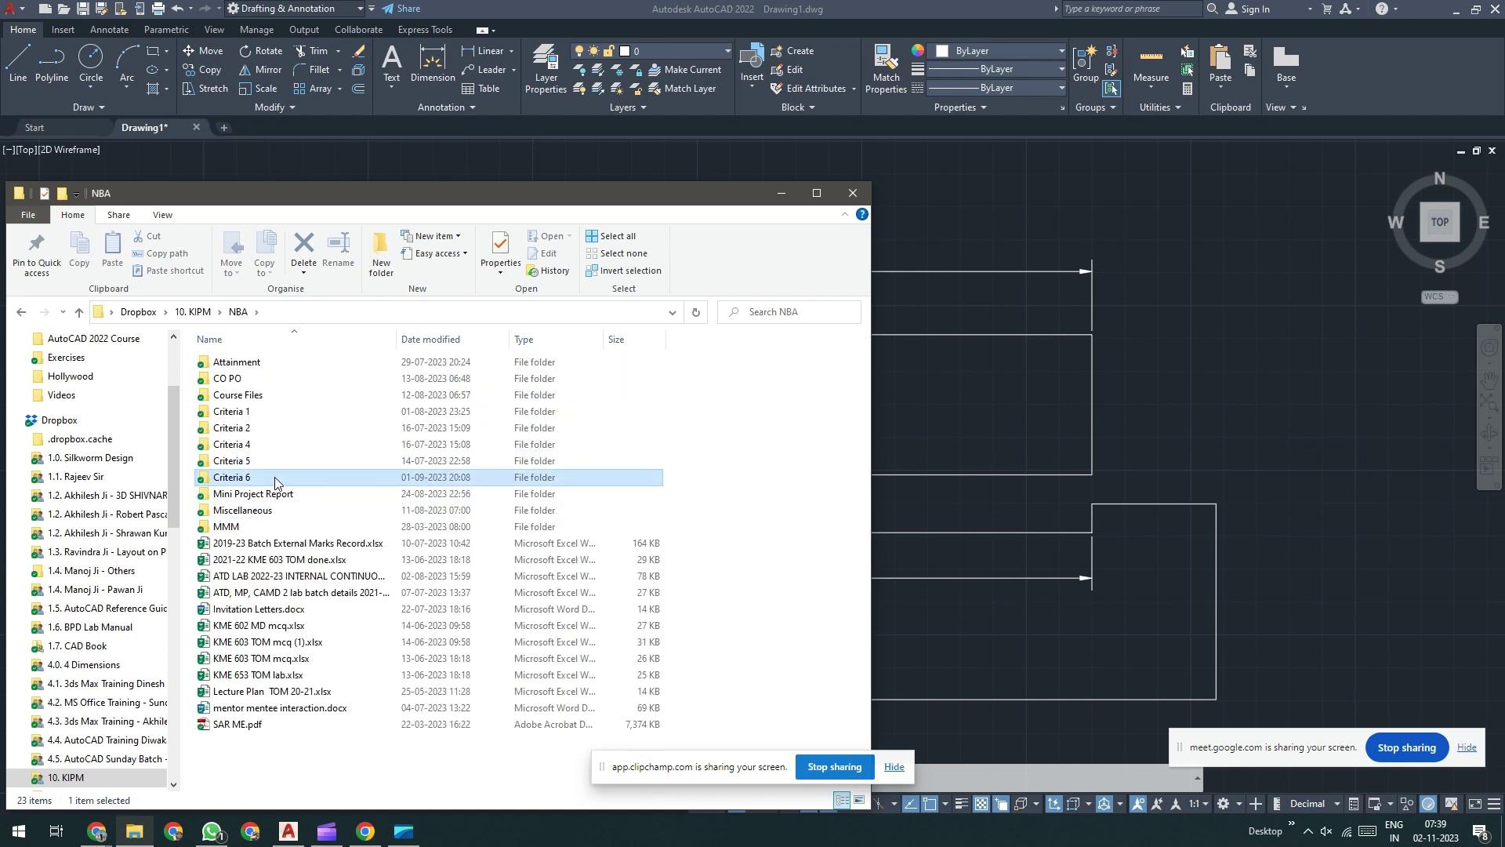
double_click(385, 445)
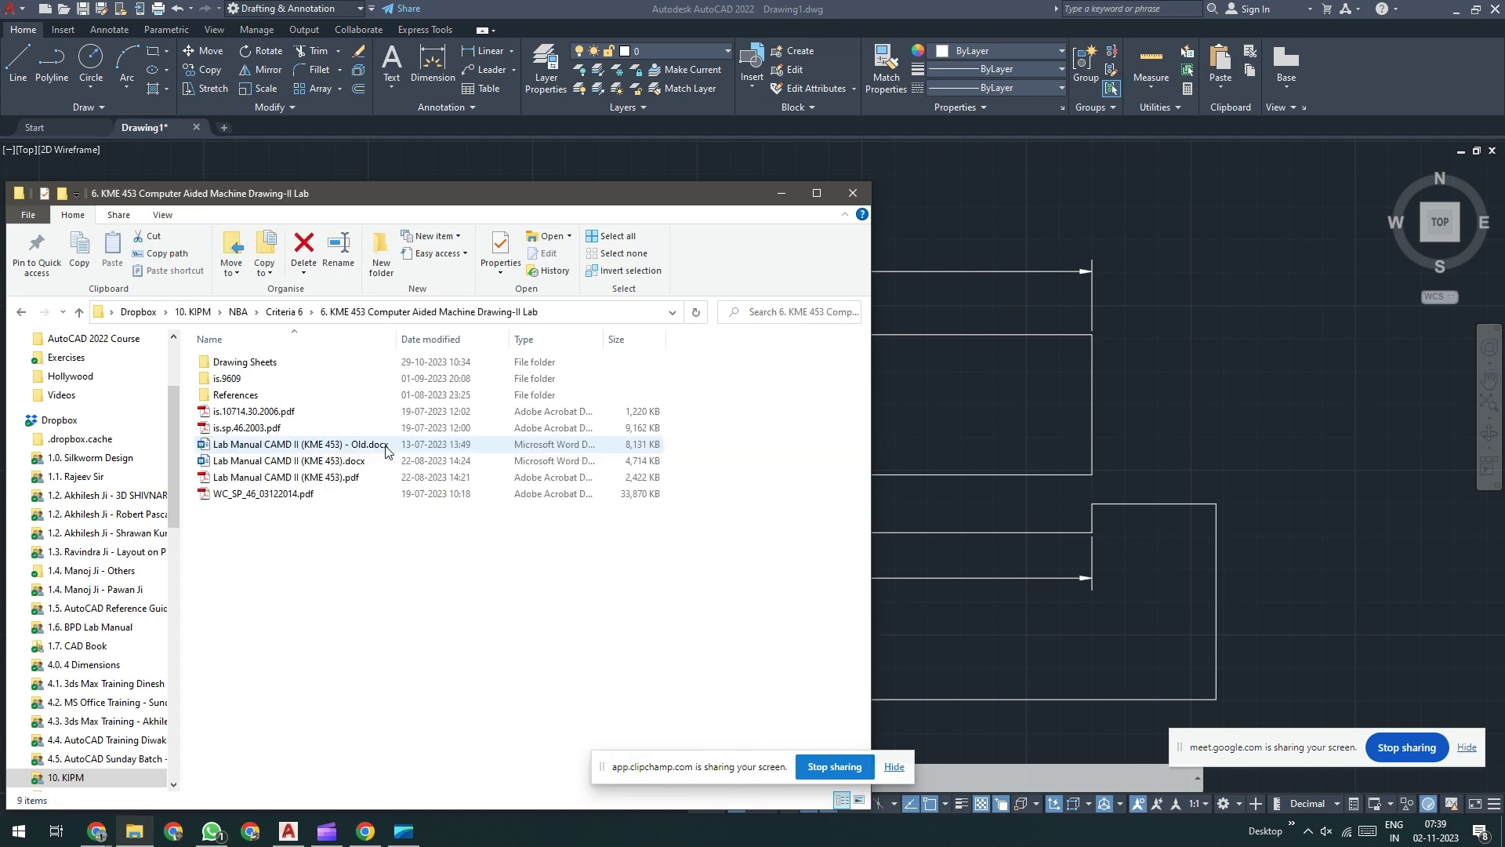
double_click(294, 461)
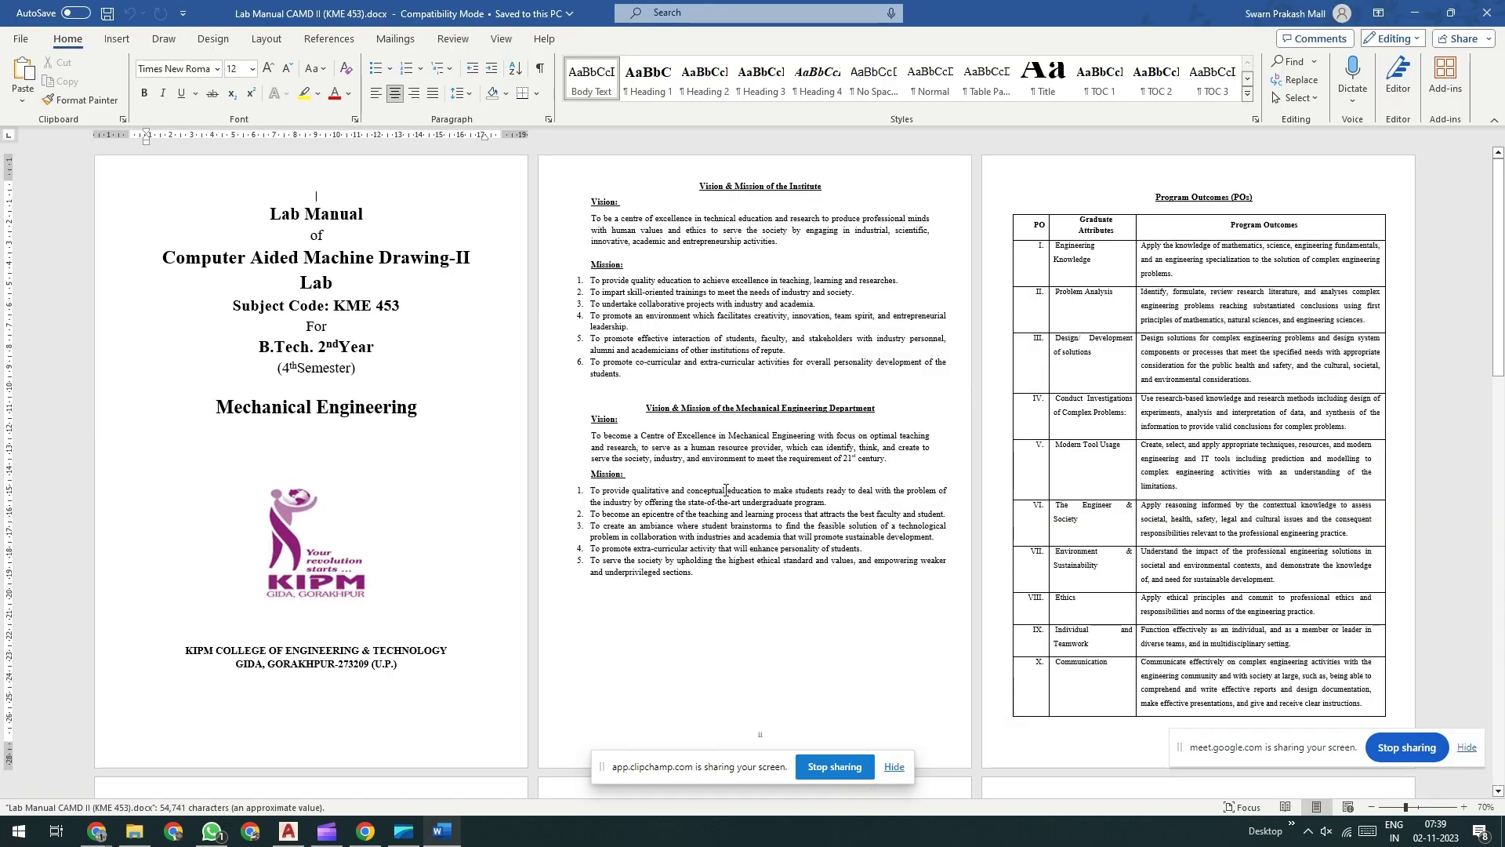
Step: Find the Fig. 1.2 diagram of basic size, deviations and tolerances in the lab manual and examine it enlarged
scroll(867, 441, "down", 6)
left_click_drag(1501, 206, 1501, 378)
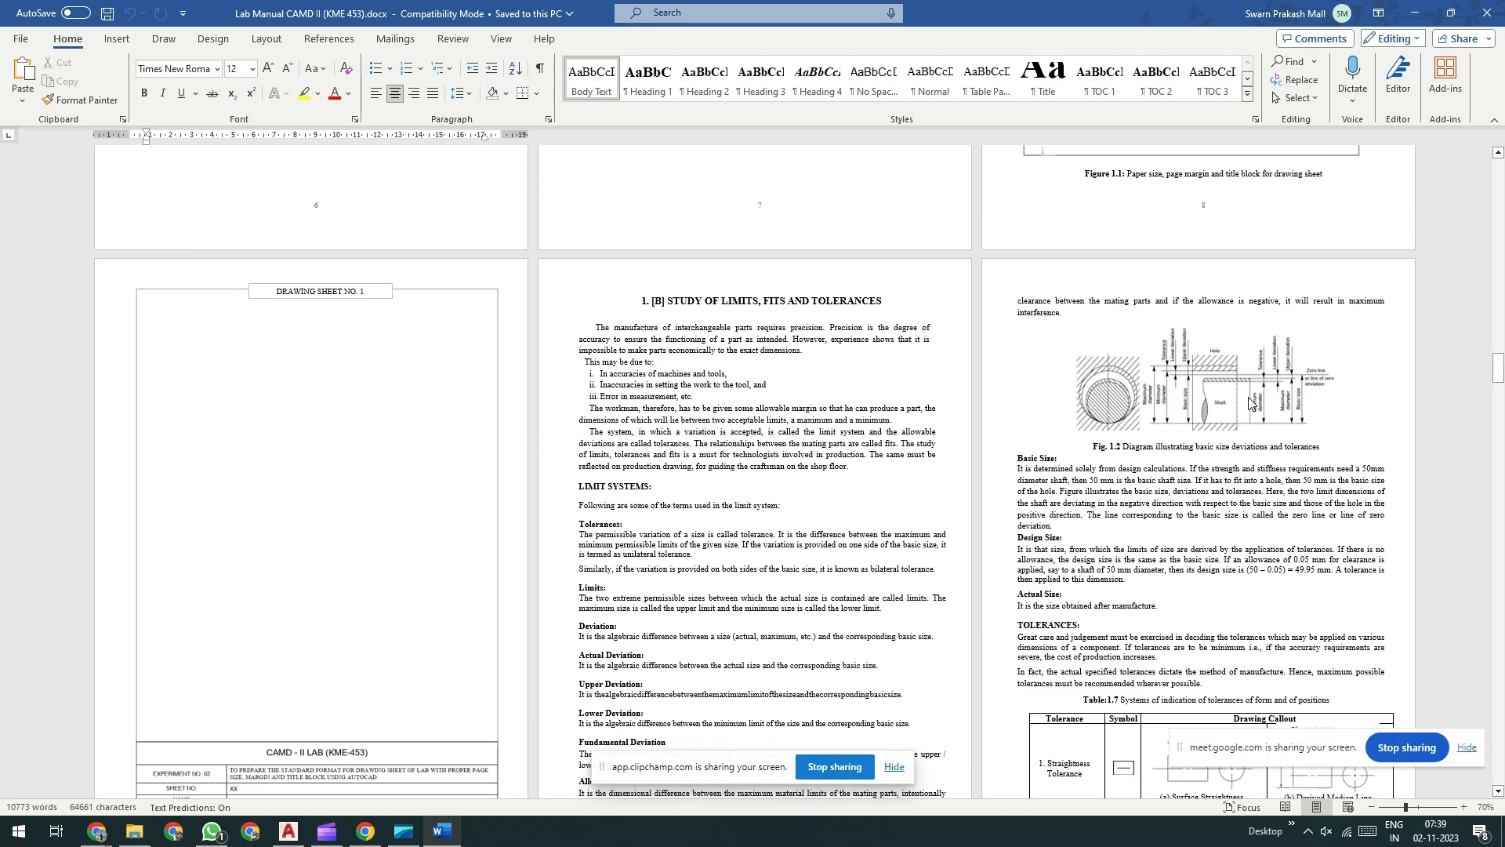
left_click(1249, 397)
scroll(1248, 397, "up", 11, "ctrl")
scroll(1248, 397, "up", 2, "ctrl")
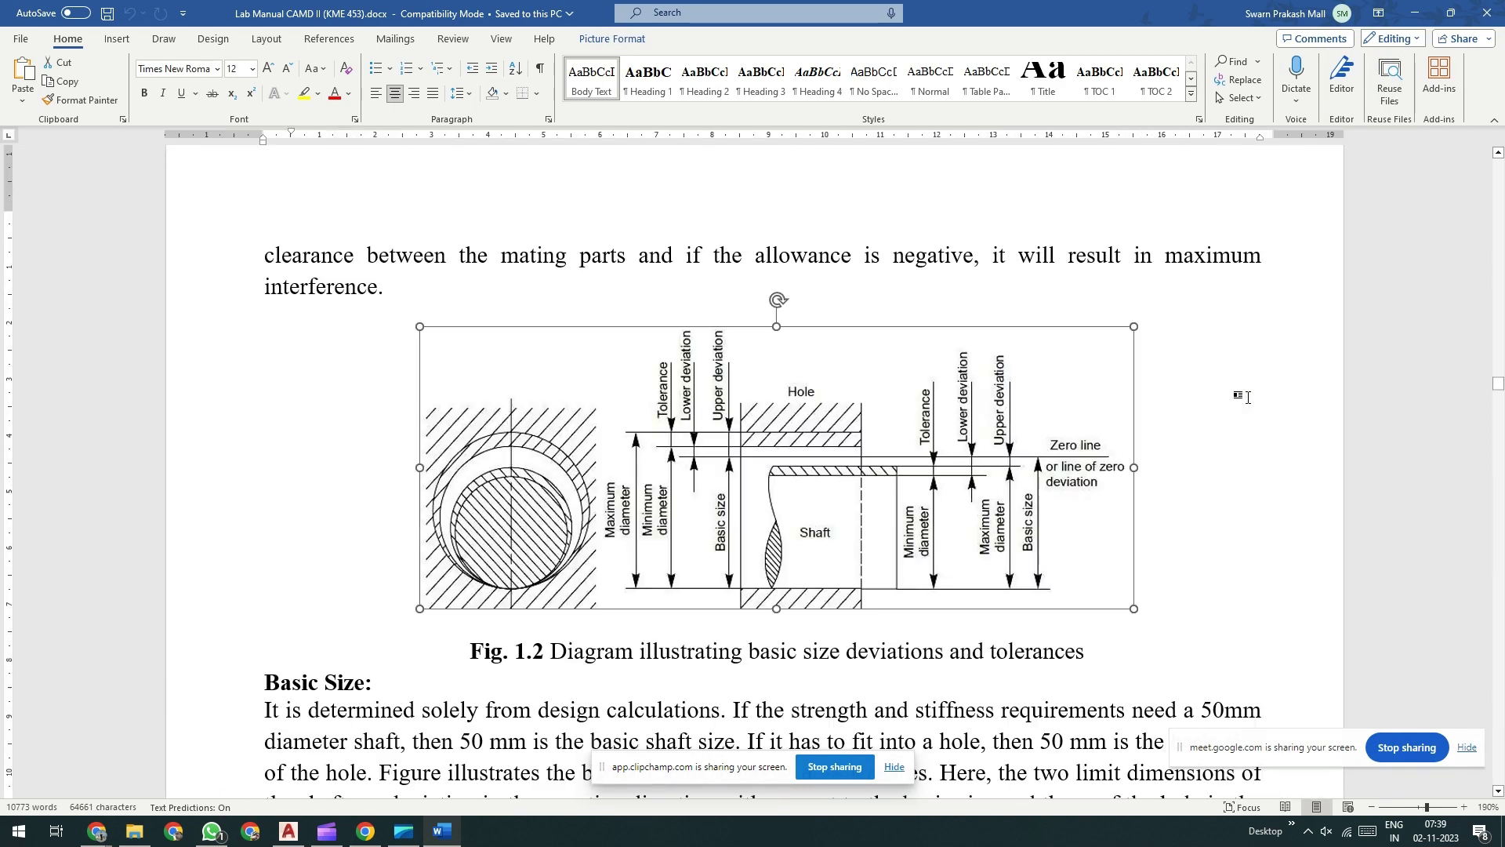
scroll(1248, 396, "up", 1, "ctrl")
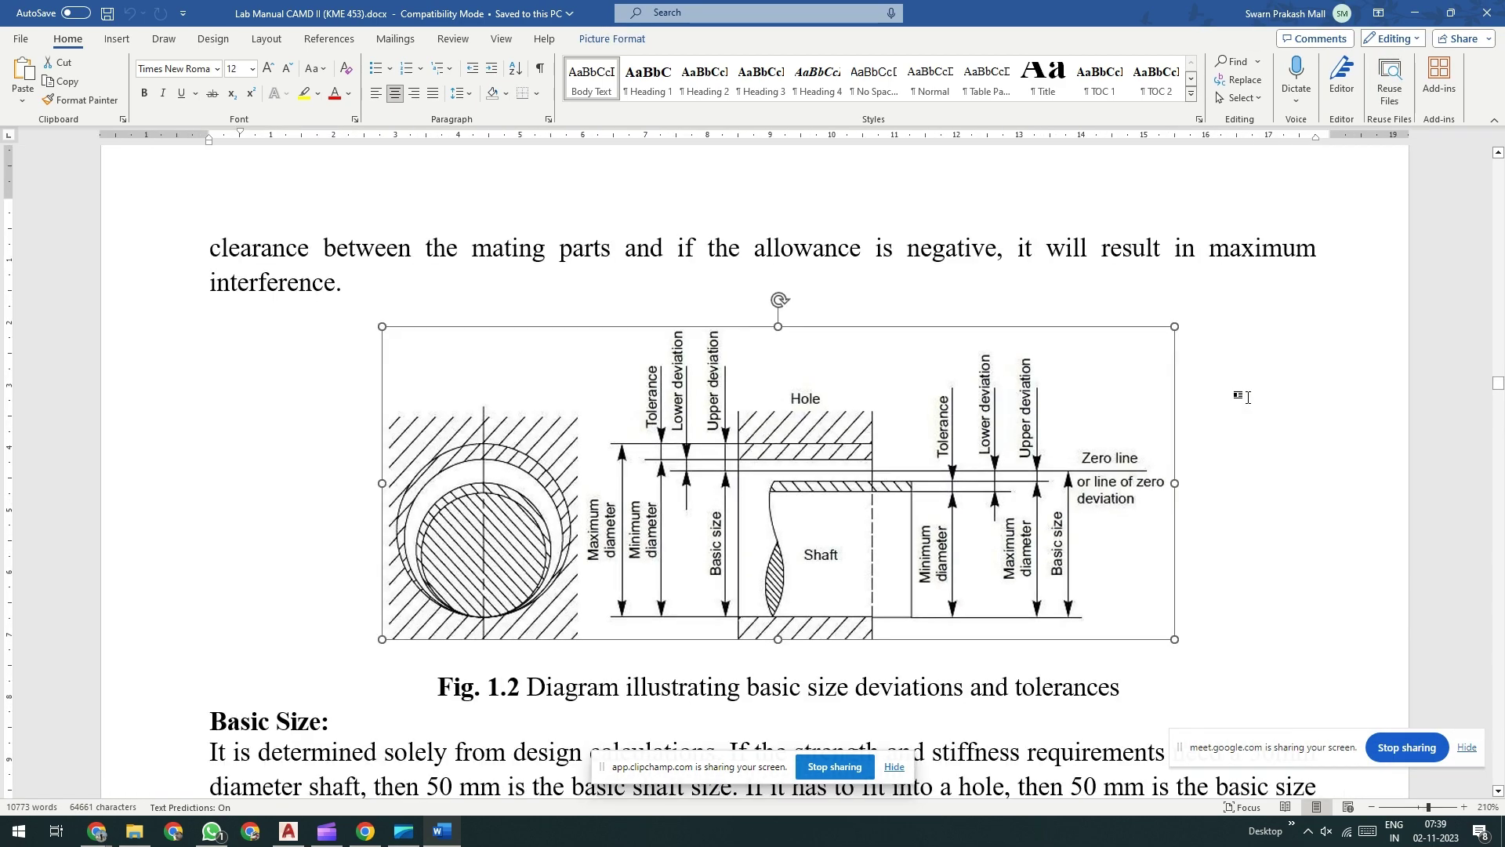
scroll(430, 406, "down", 1)
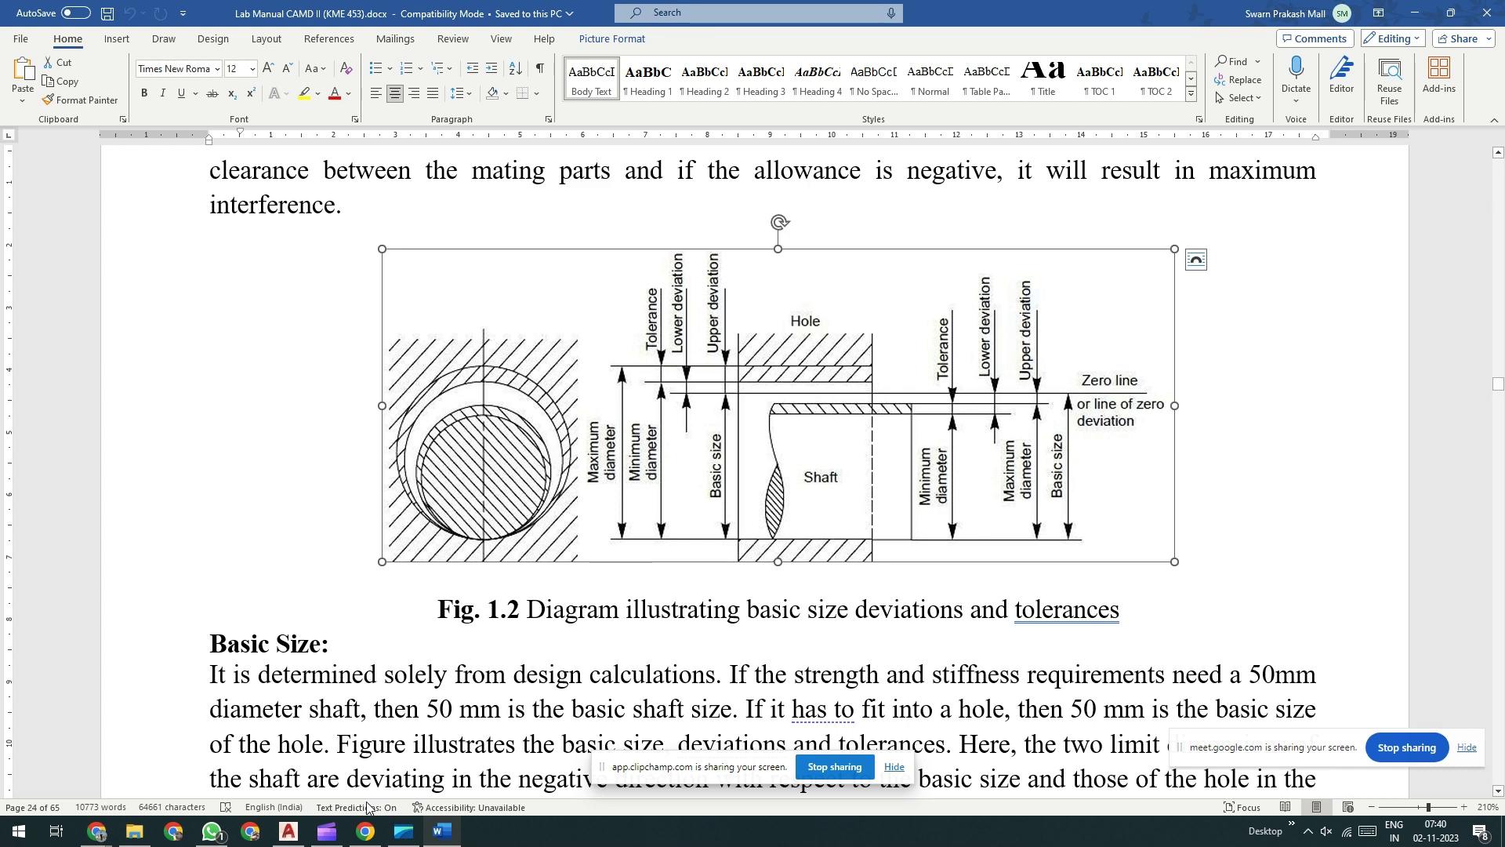
Step: Switch to AutoCAD and compare the Basic dimensions of the rectangle and mating profile with the lab manual's Fig. 1.2 diagram
left_click(288, 831)
scroll(787, 260, "up", 2)
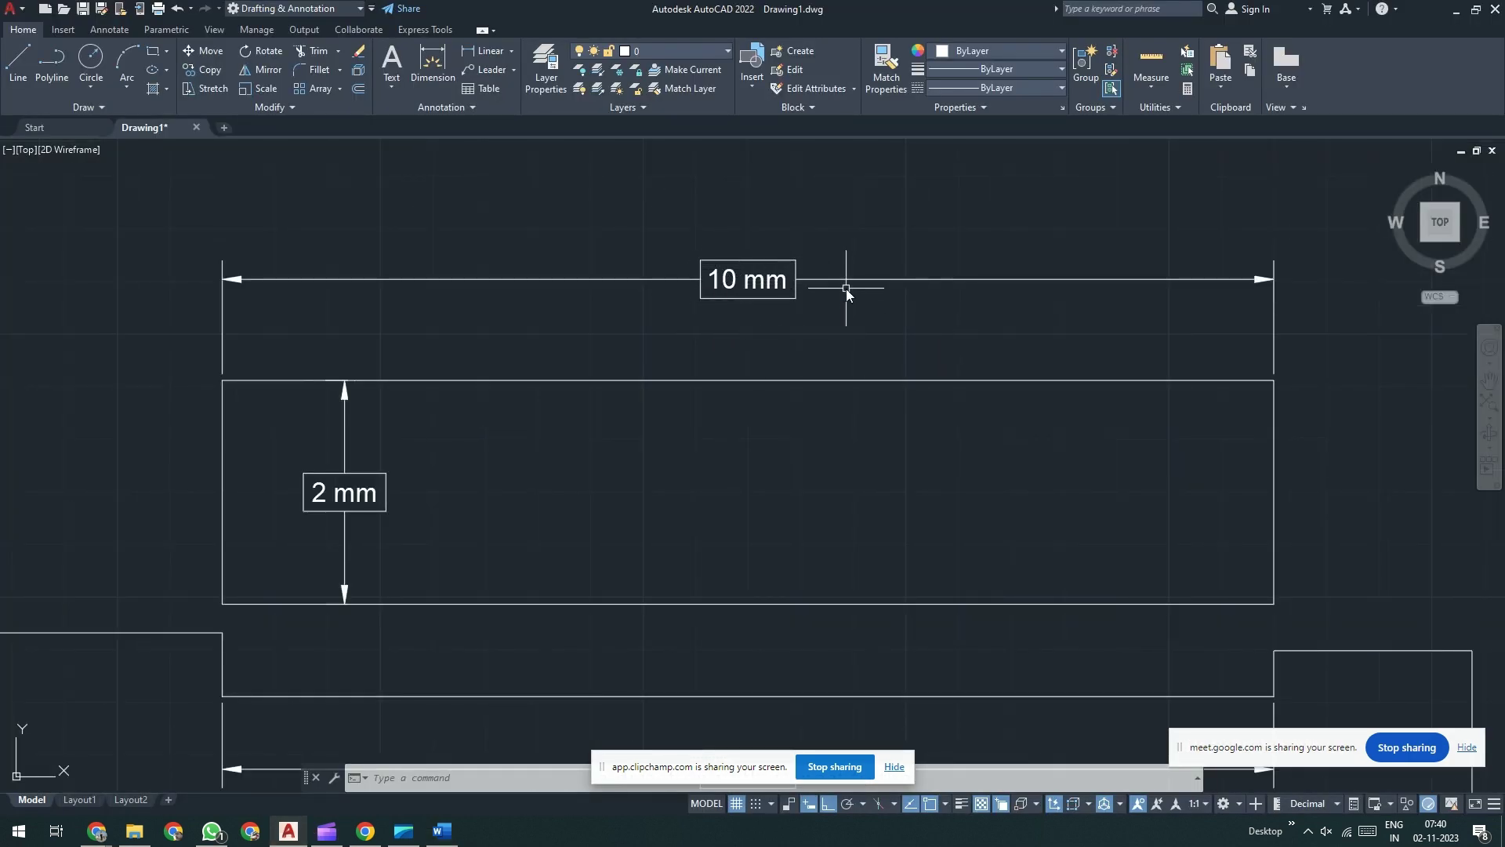
key("alt+Tab")
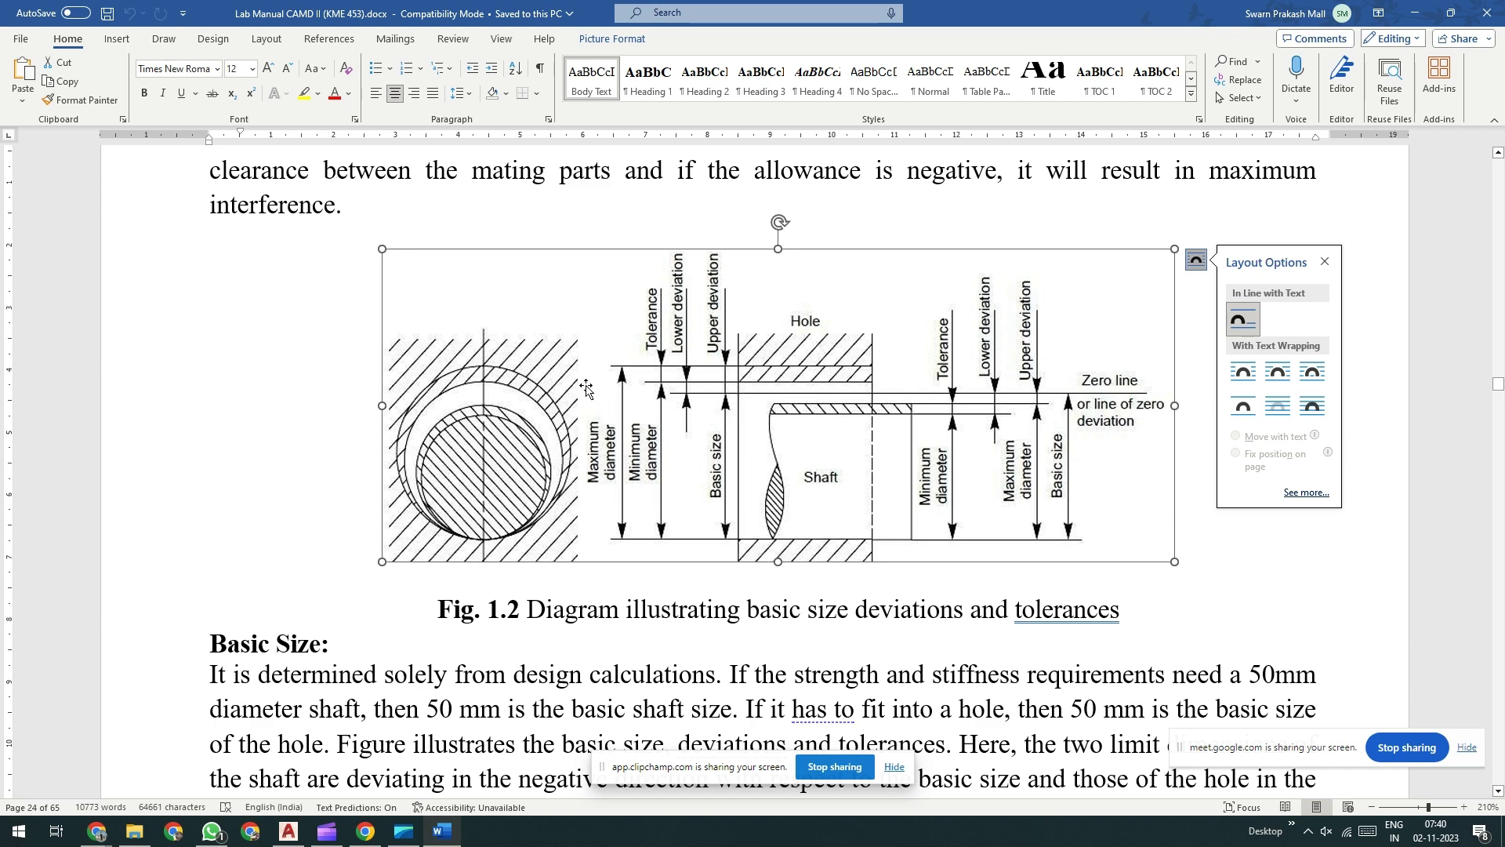
scroll(586, 384, "down", 2, "ctrl")
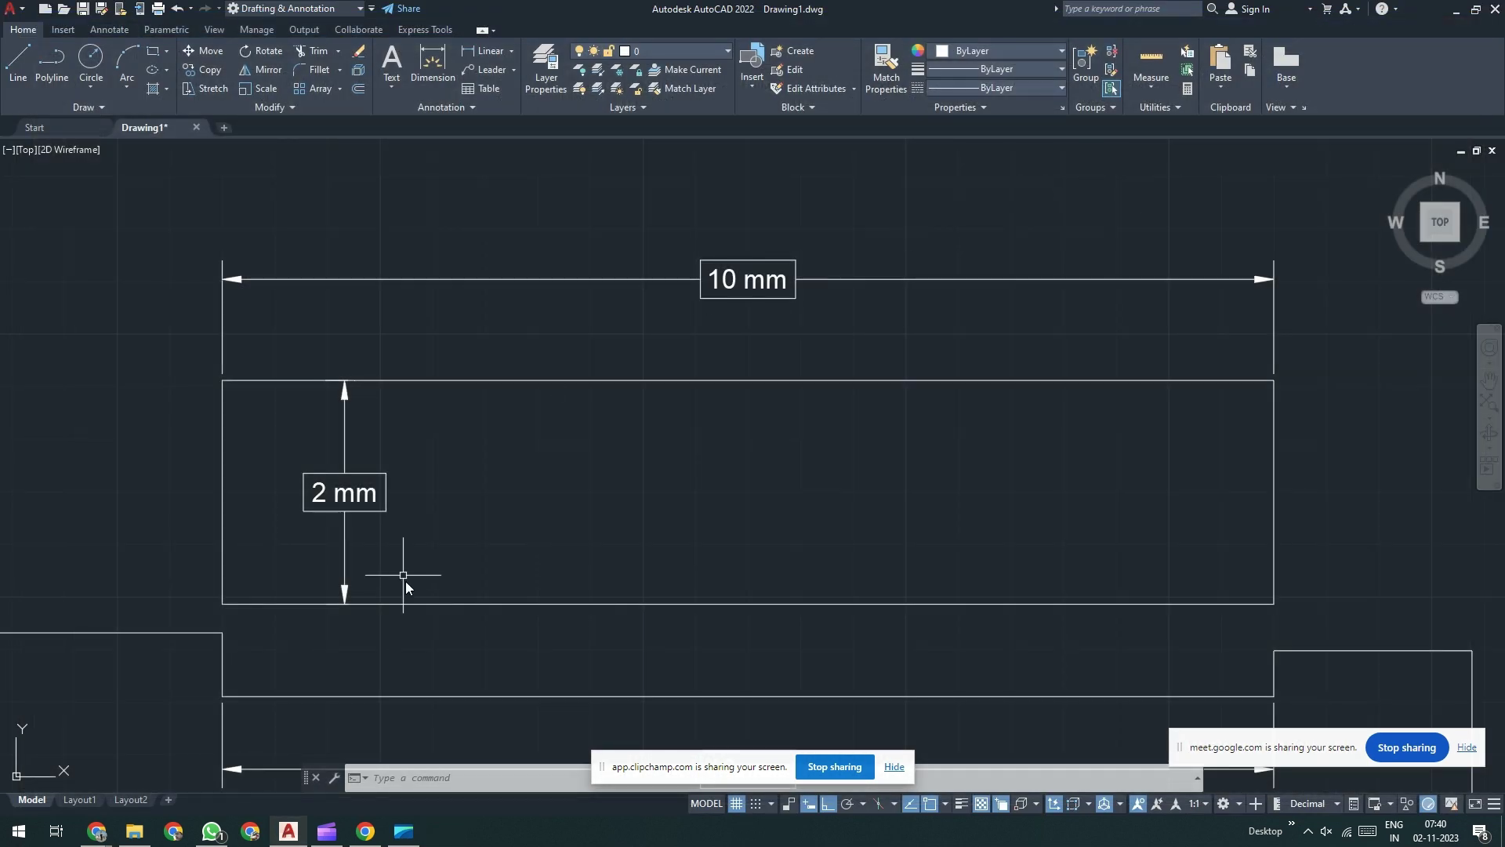
scroll(711, 334, "down", 2)
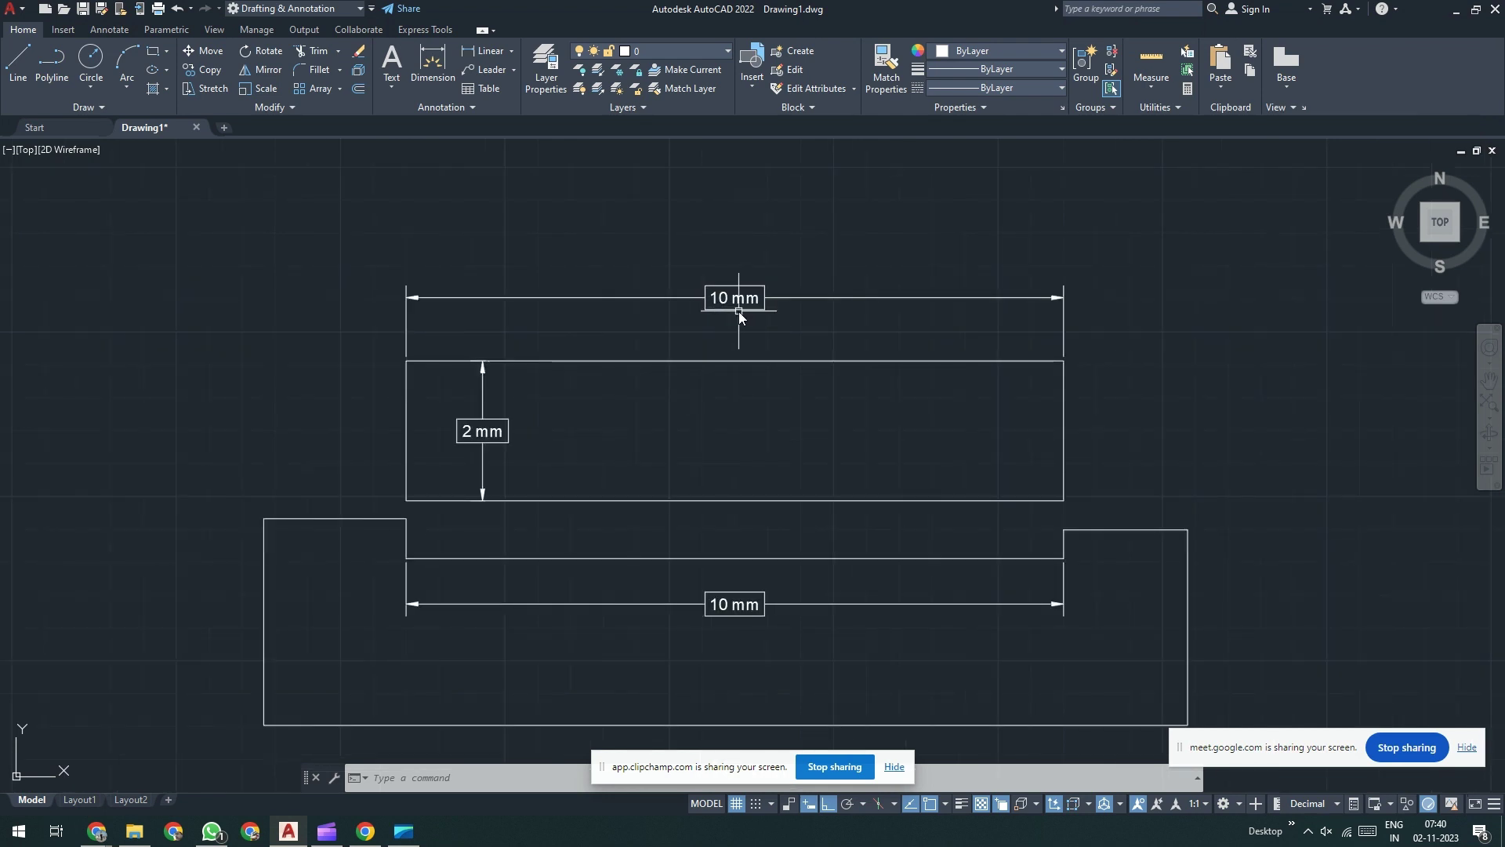
Step: Open the Standard dimension style for modification and set its tolerance method to None
type("d")
key("Return")
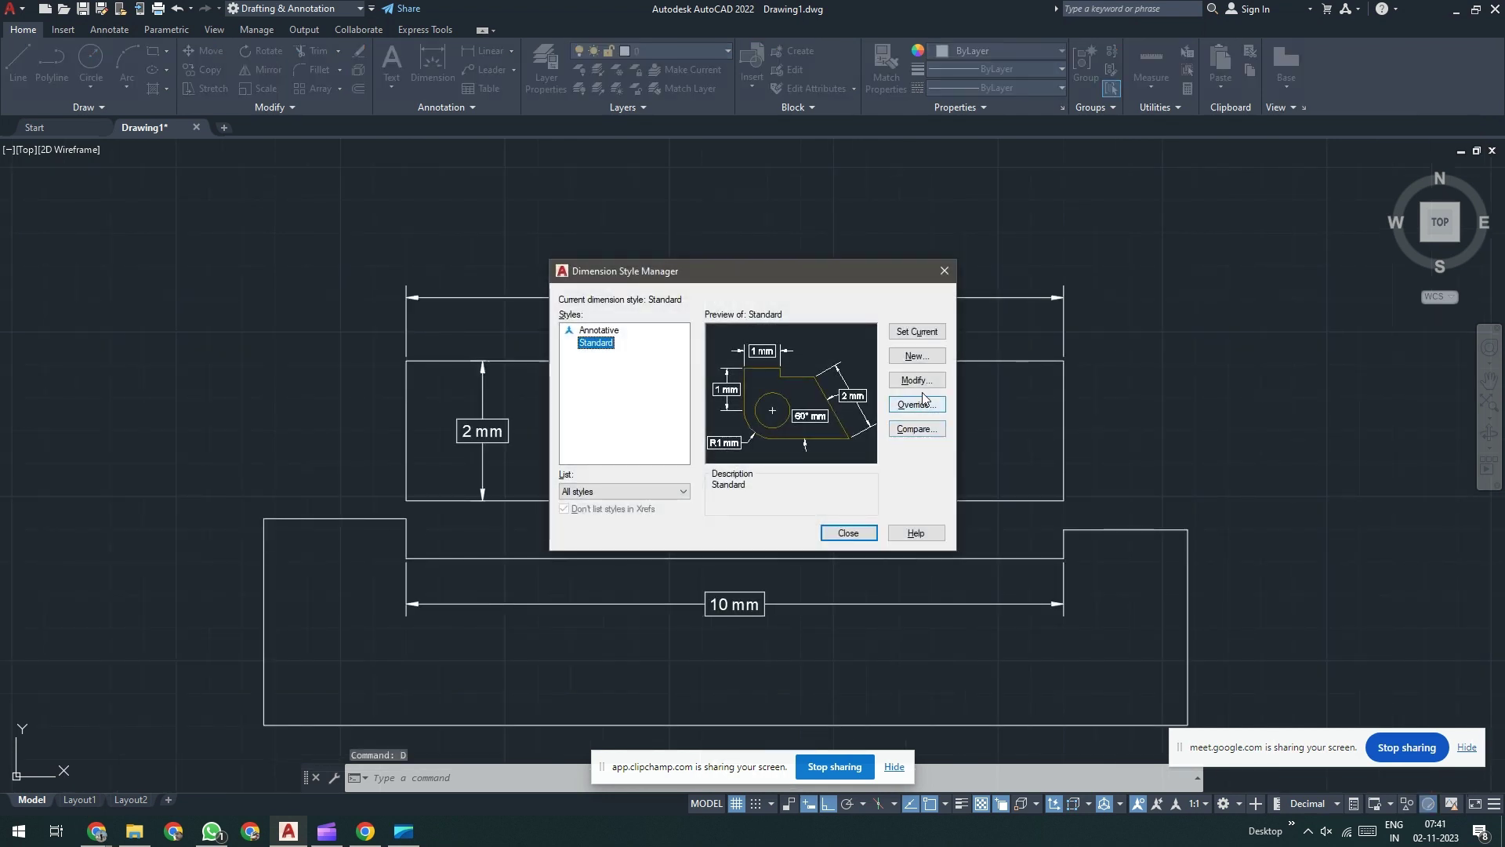
left_click(916, 380)
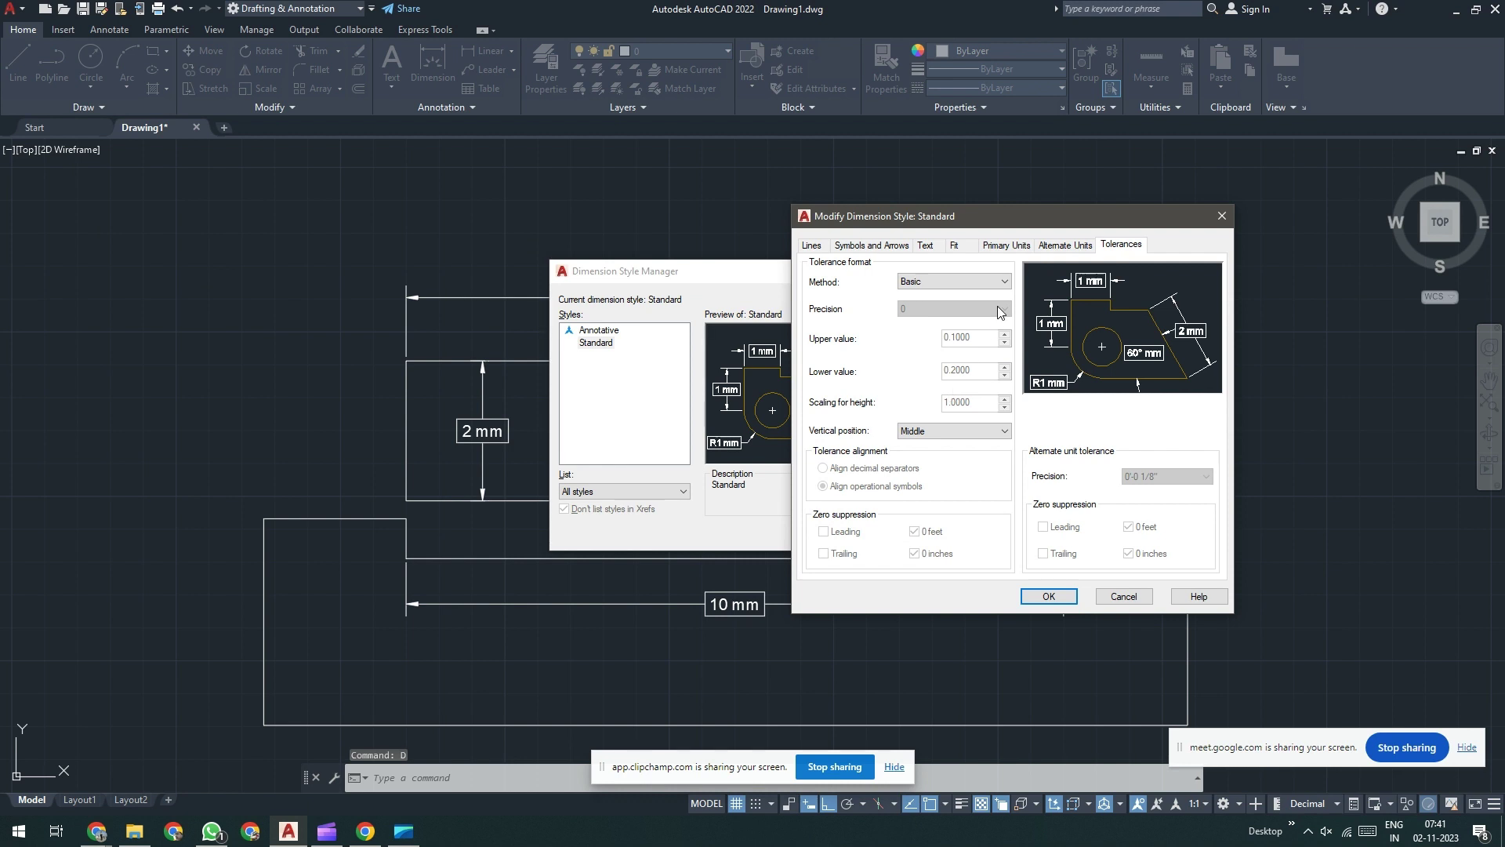
left_click(963, 282)
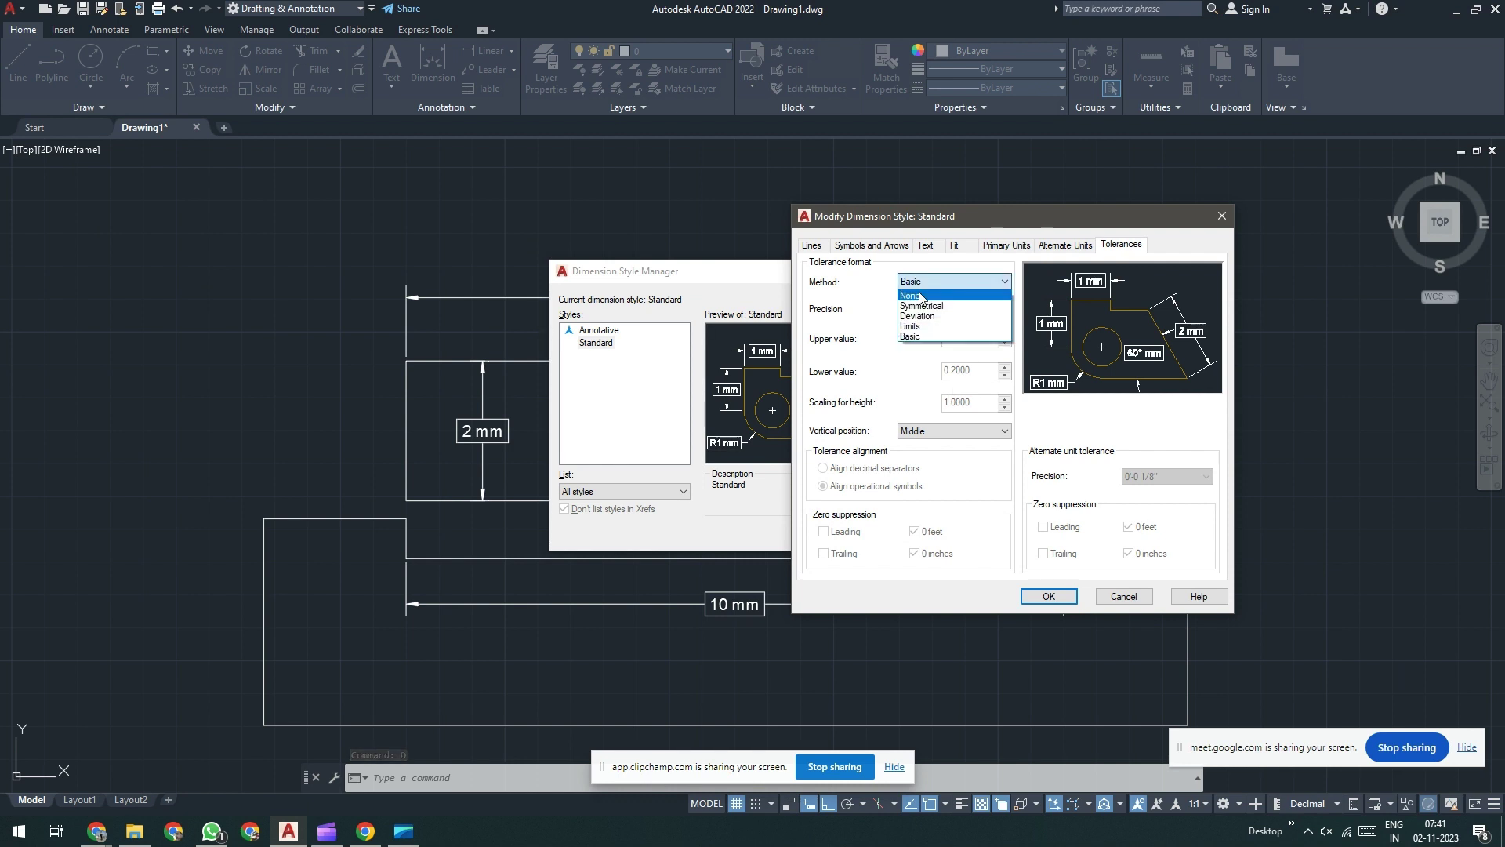
left_click(929, 296)
left_click(948, 284)
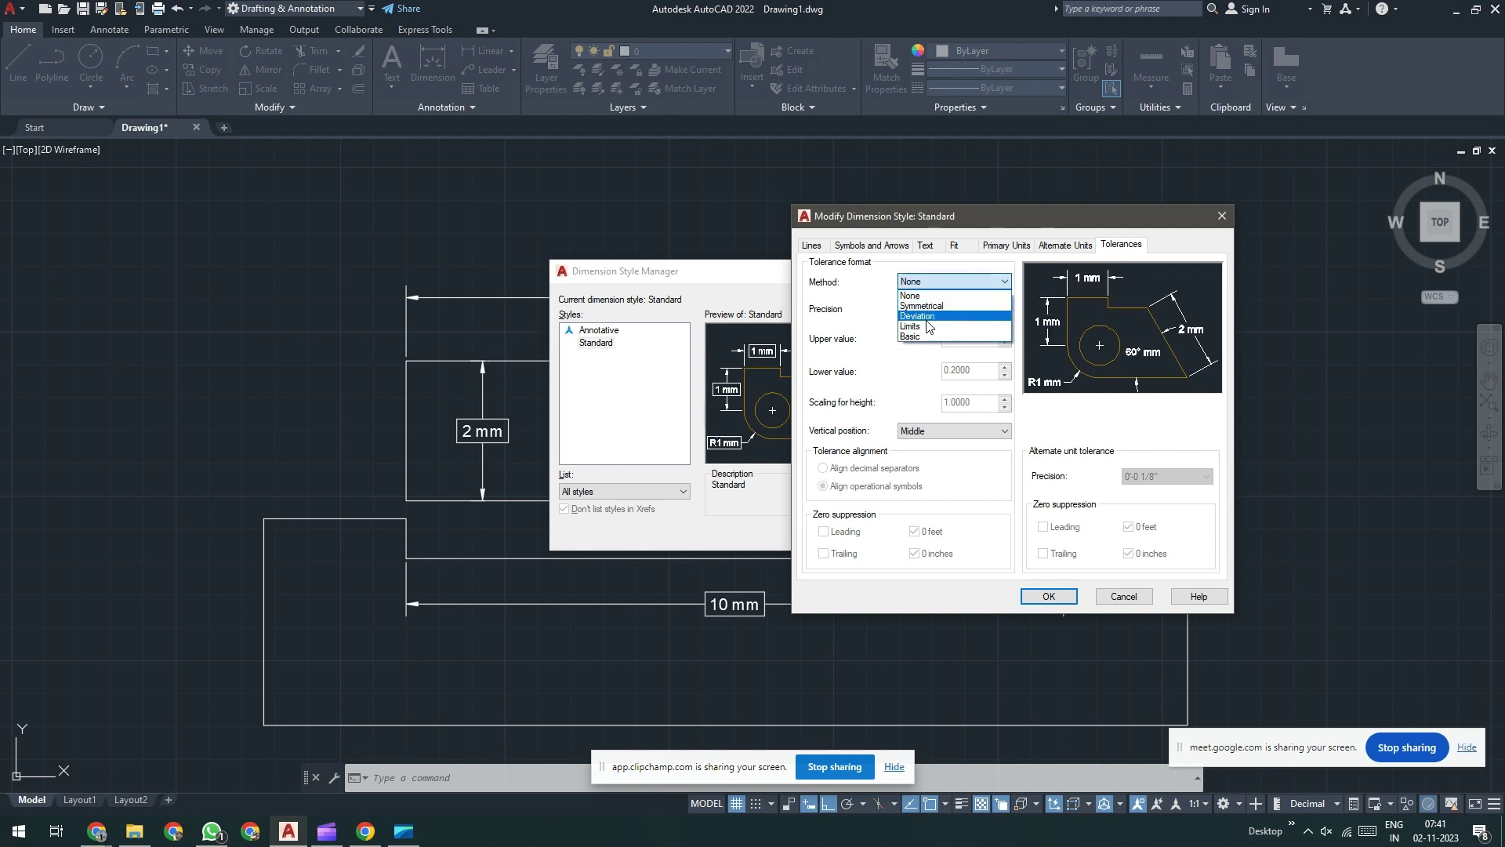
Step: Set the dimension style's primary unit format to Architectural and remove the mm suffix
left_click(1008, 246)
left_click(1008, 246)
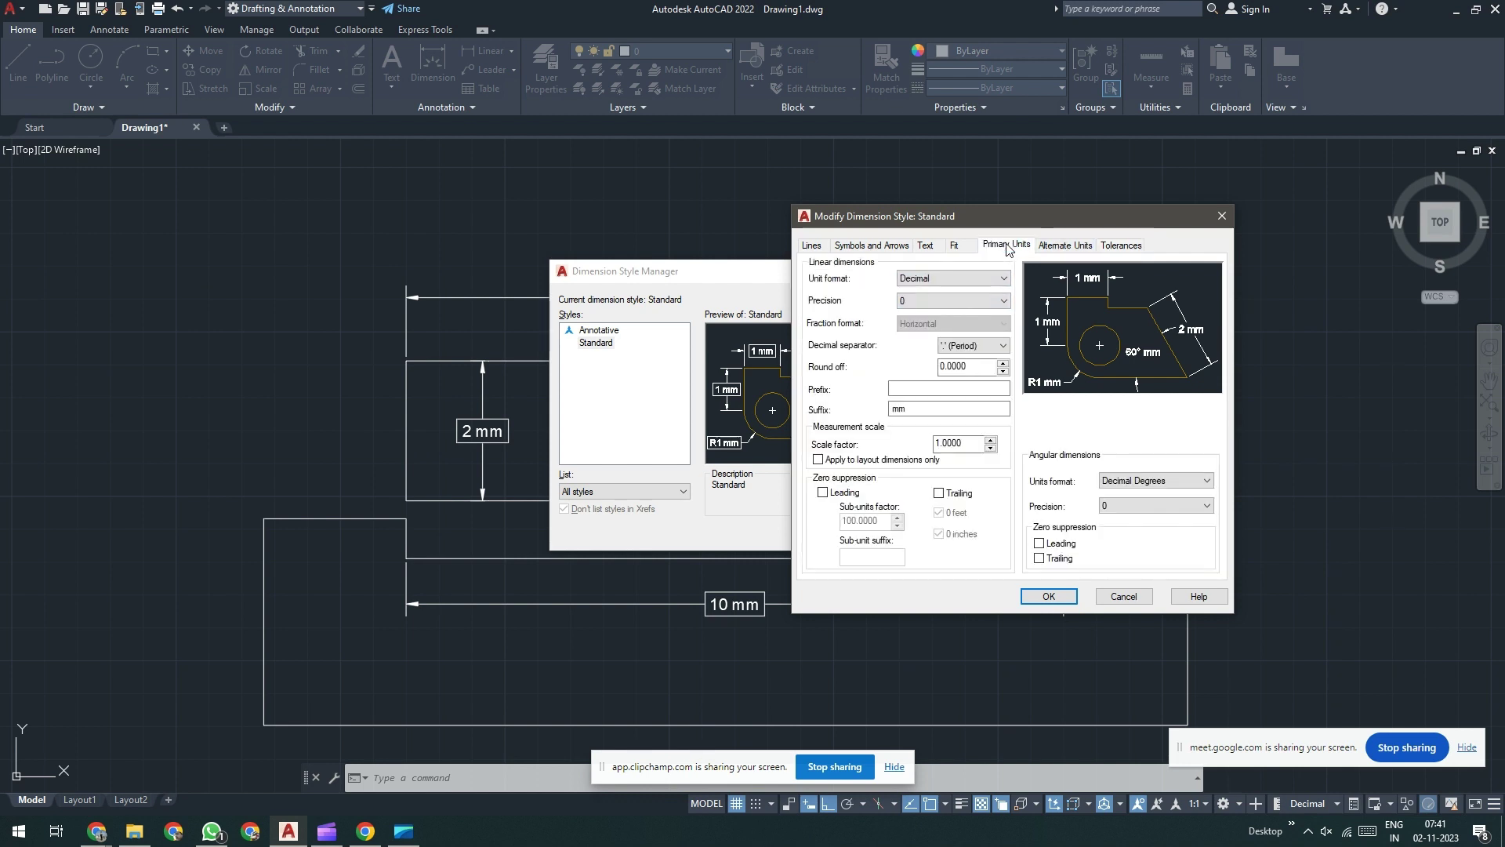
left_click(980, 278)
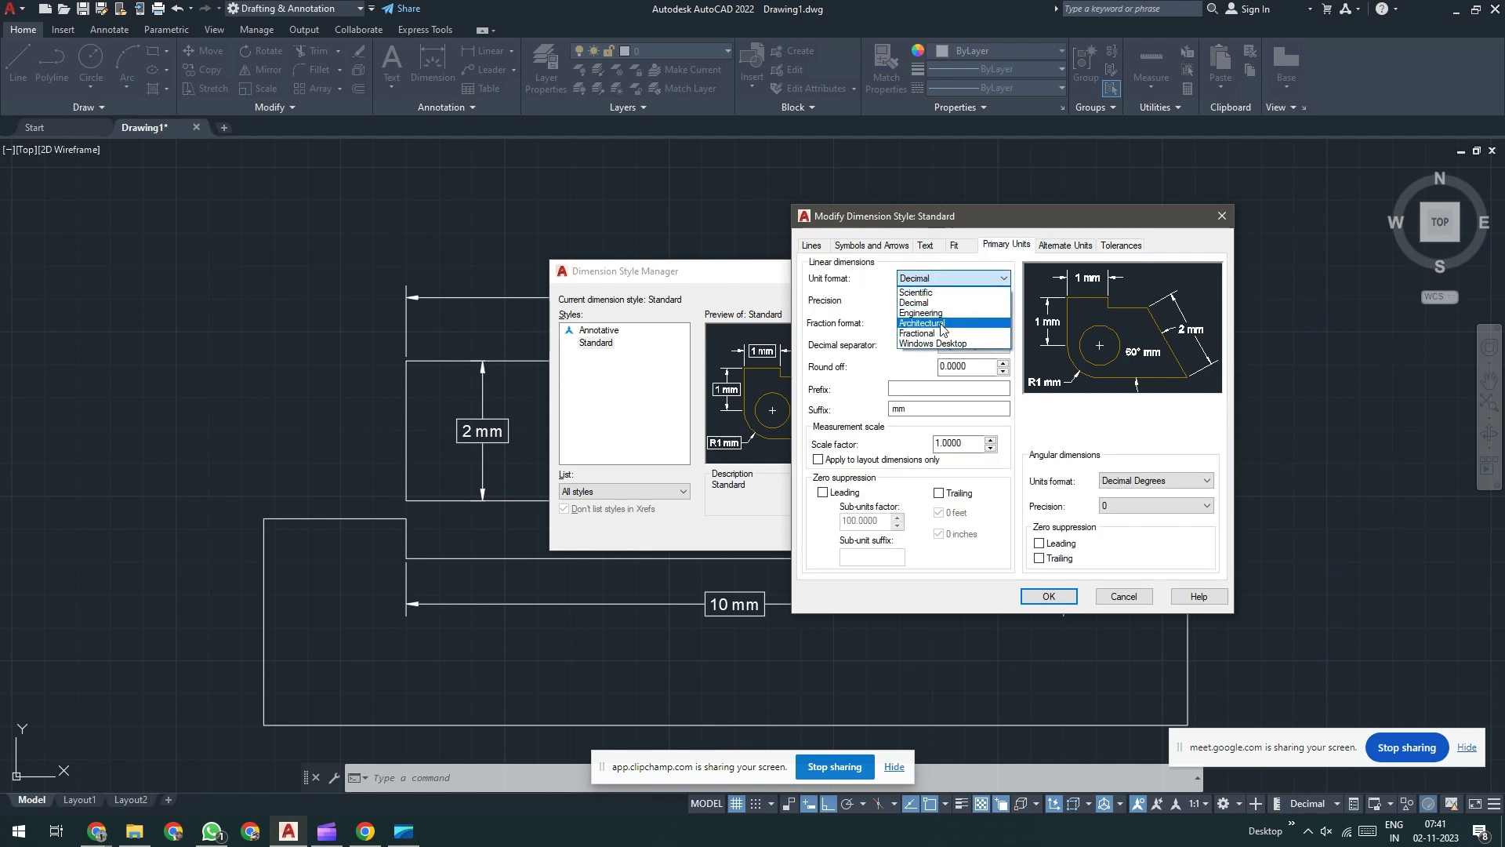
left_click(942, 324)
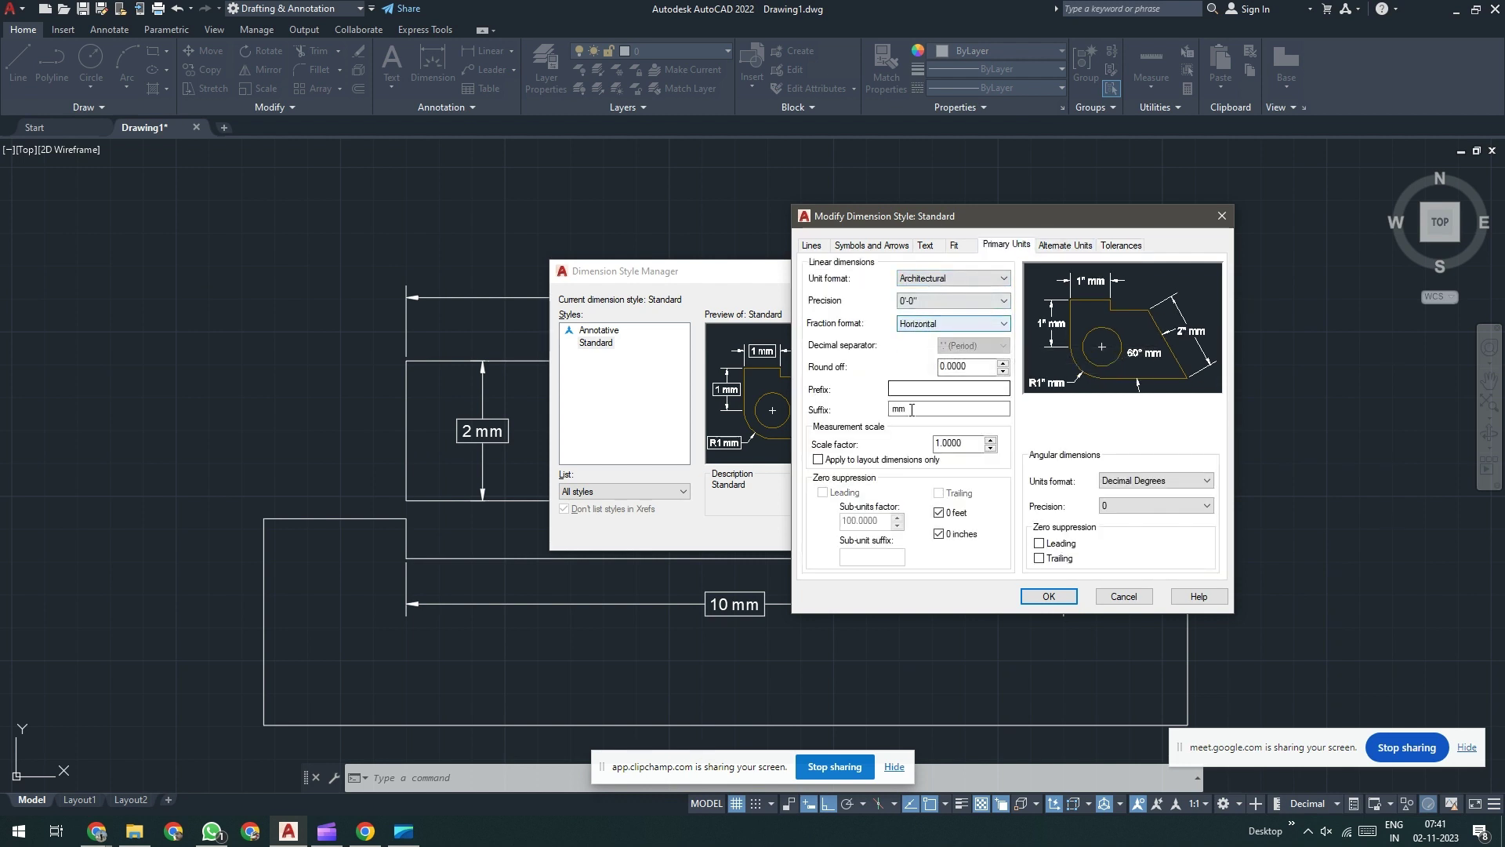
left_click_drag(910, 408, 834, 413)
key("BackSpace")
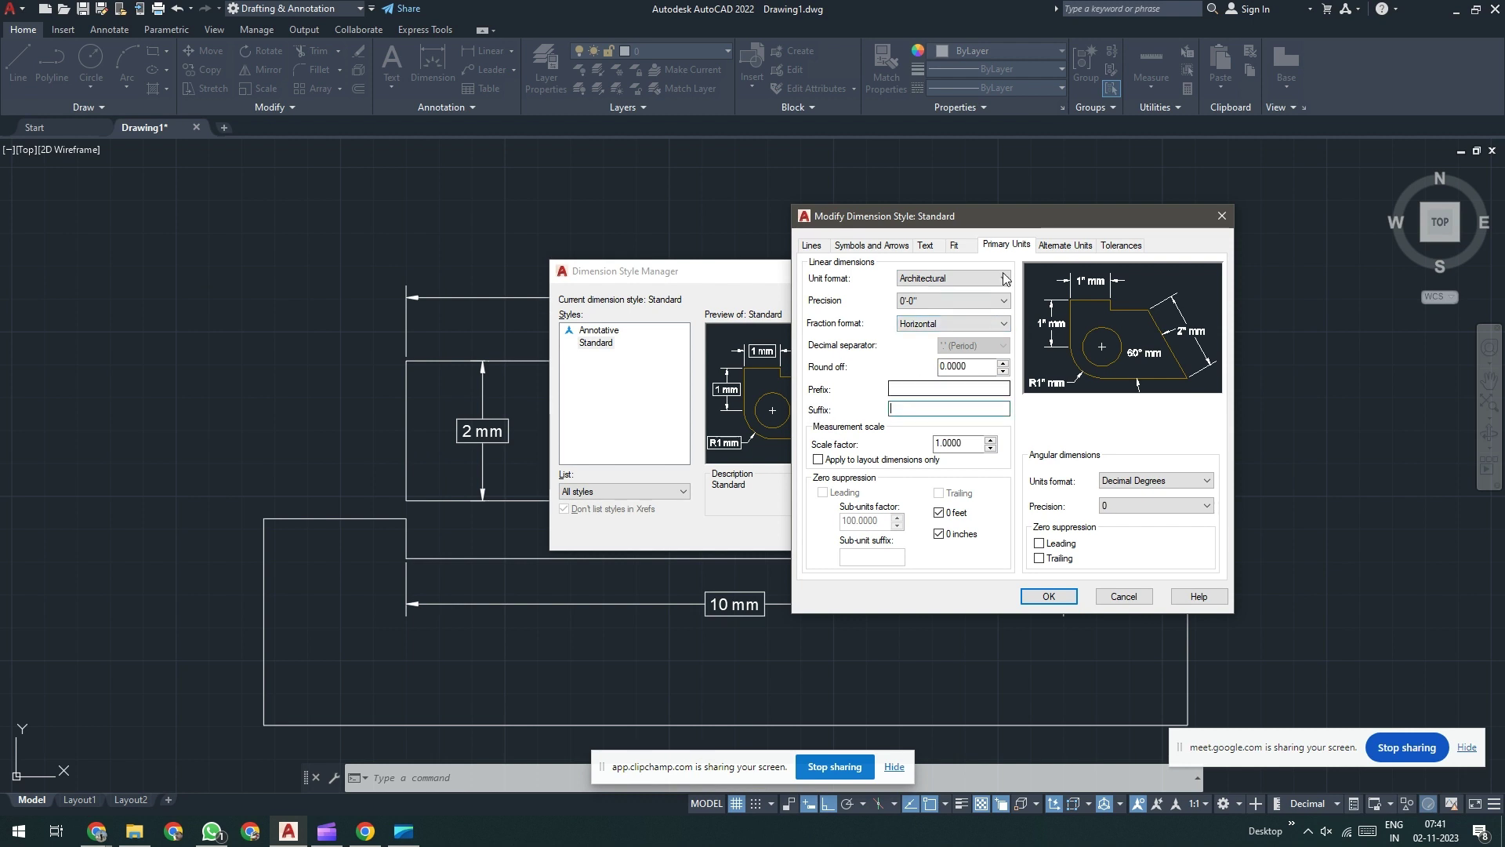
Step: Display alternate units in Decimal format with a multiplier of 25.4 and the suffix mm
left_click(1066, 246)
left_click(858, 268)
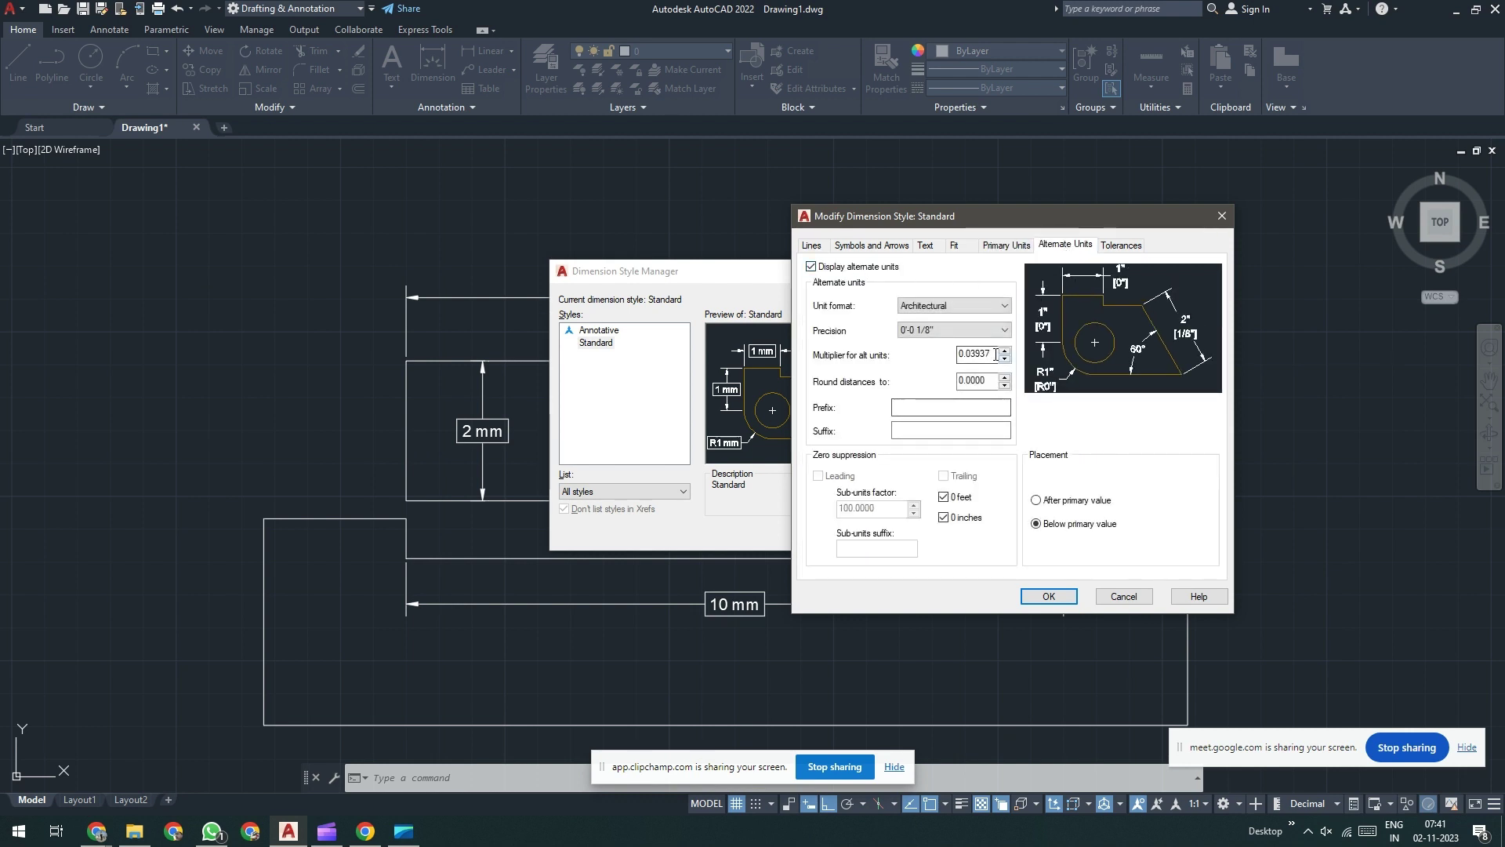
left_click(984, 305)
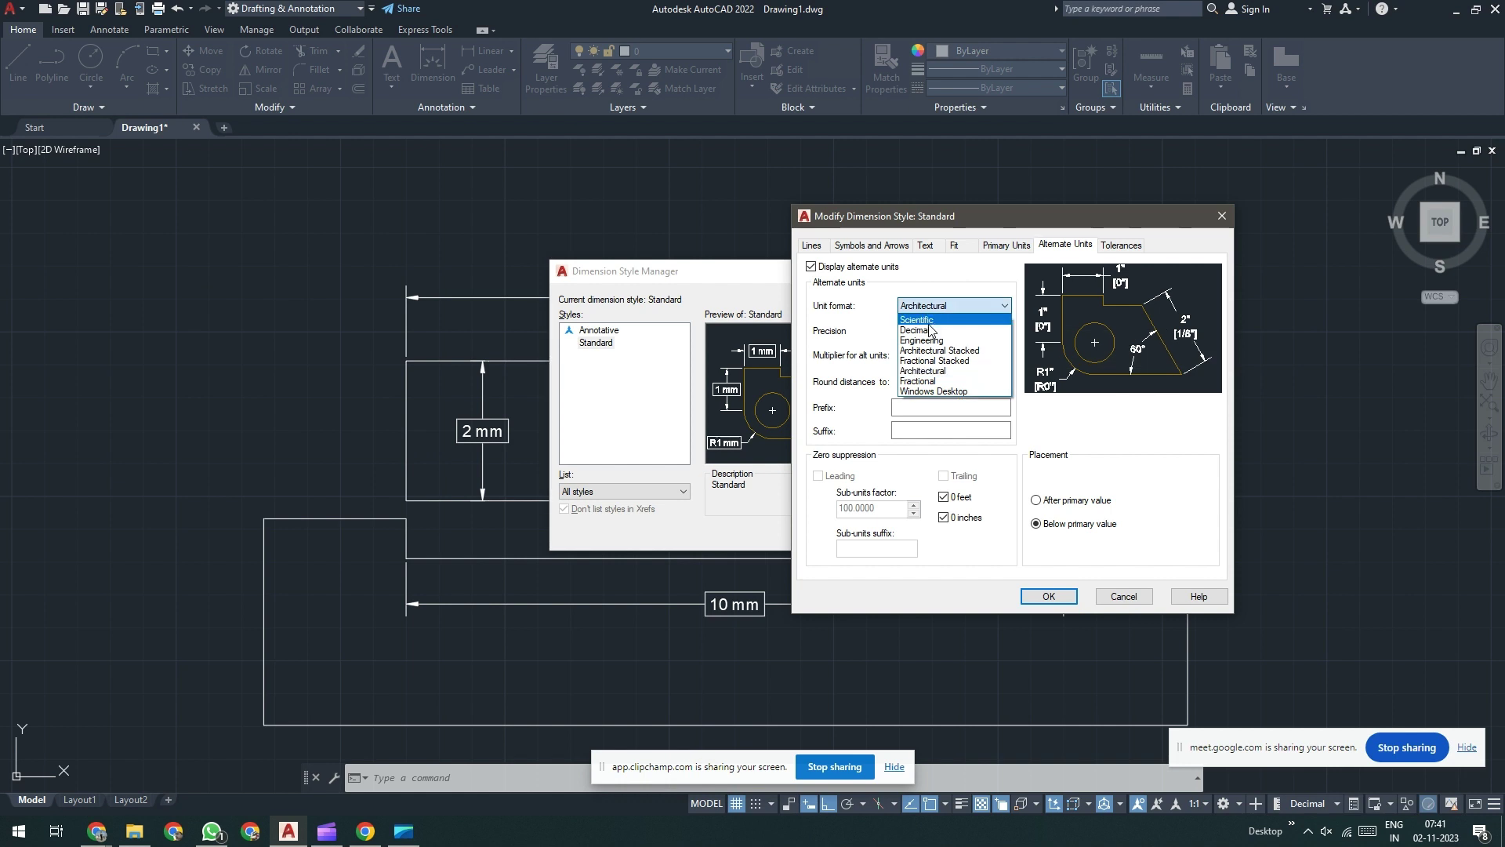
left_click(984, 330)
left_click_drag(989, 355, 849, 356)
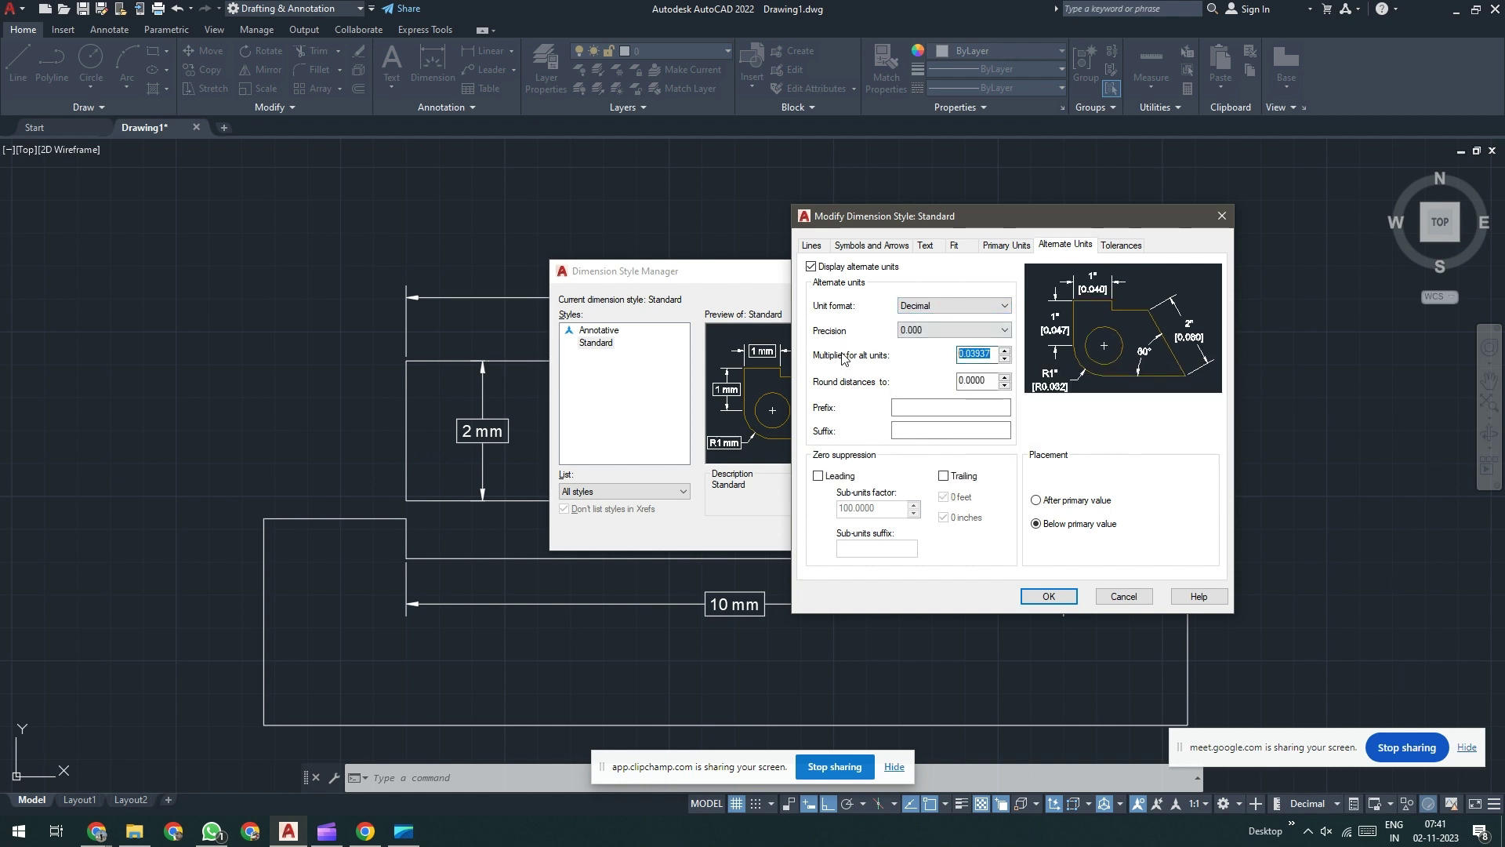
type("25.4")
left_click(918, 431)
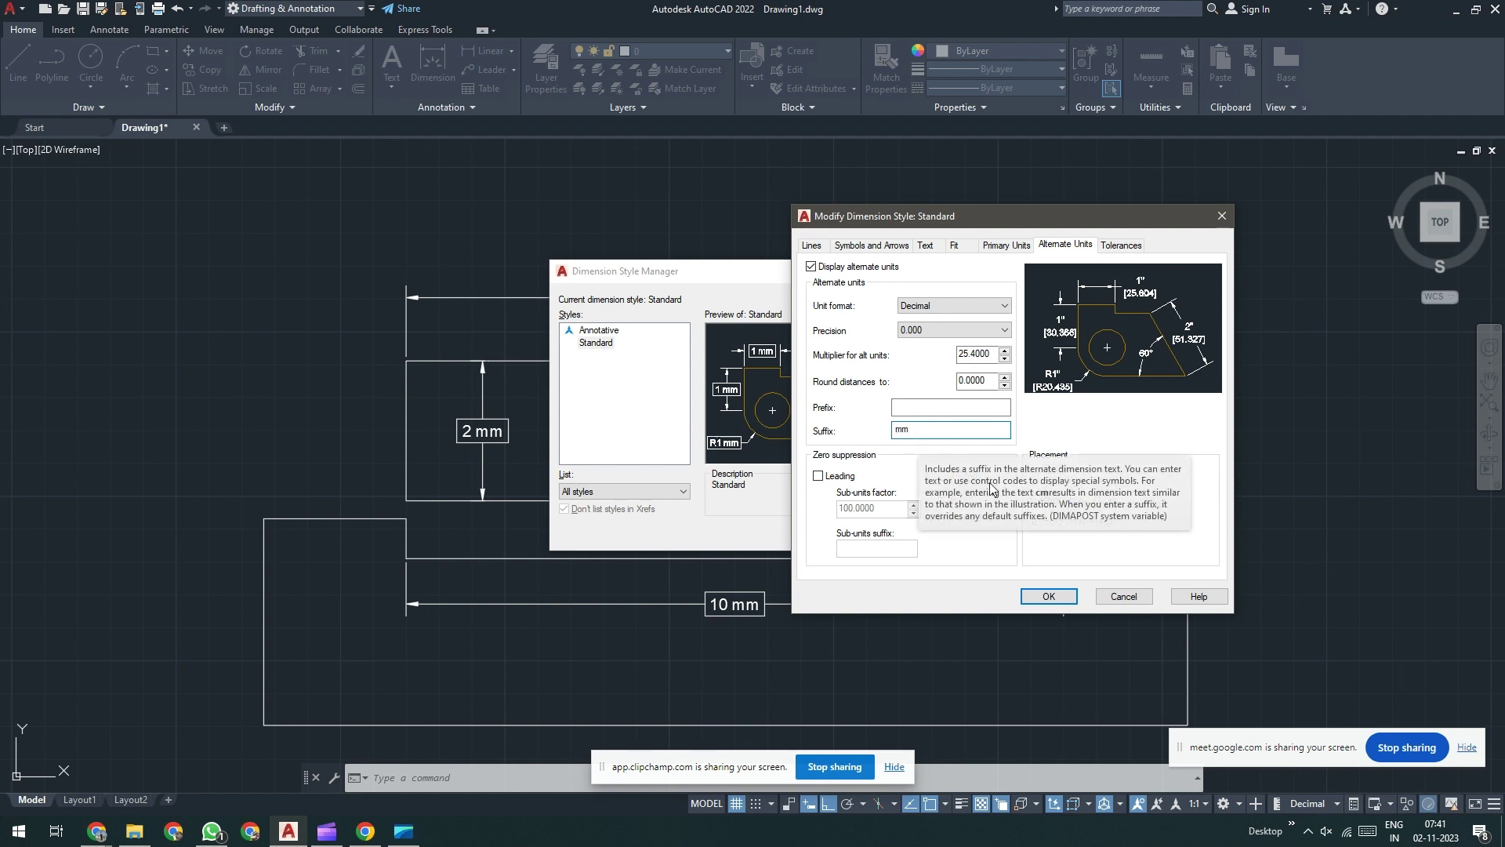
Step: Set the dimension style's tolerance method to Deviation with a precision of 0'-0 1/8"
left_click(1122, 246)
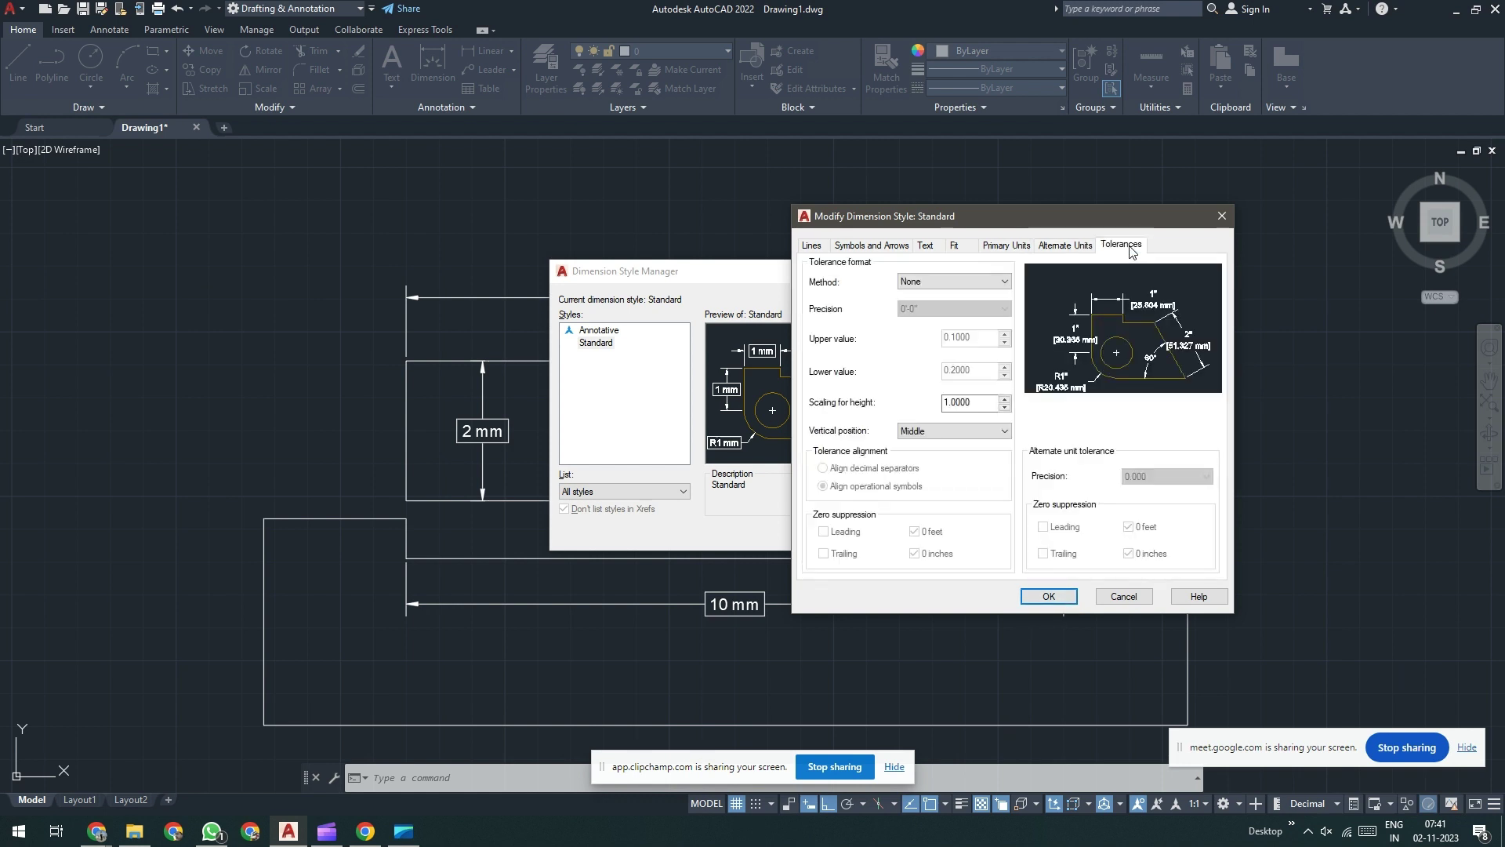
left_click(933, 284)
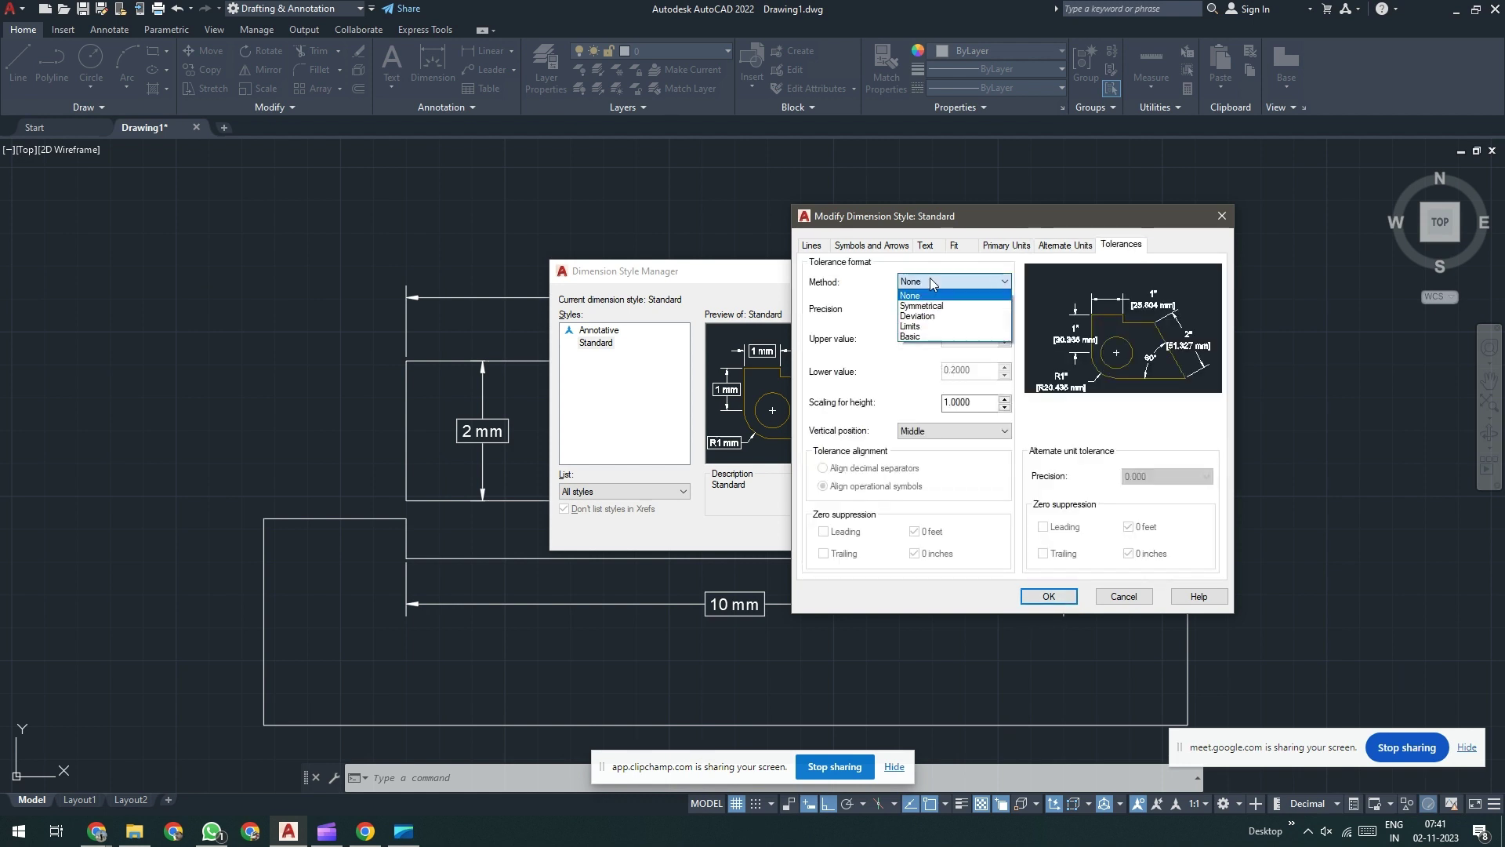
left_click(941, 317)
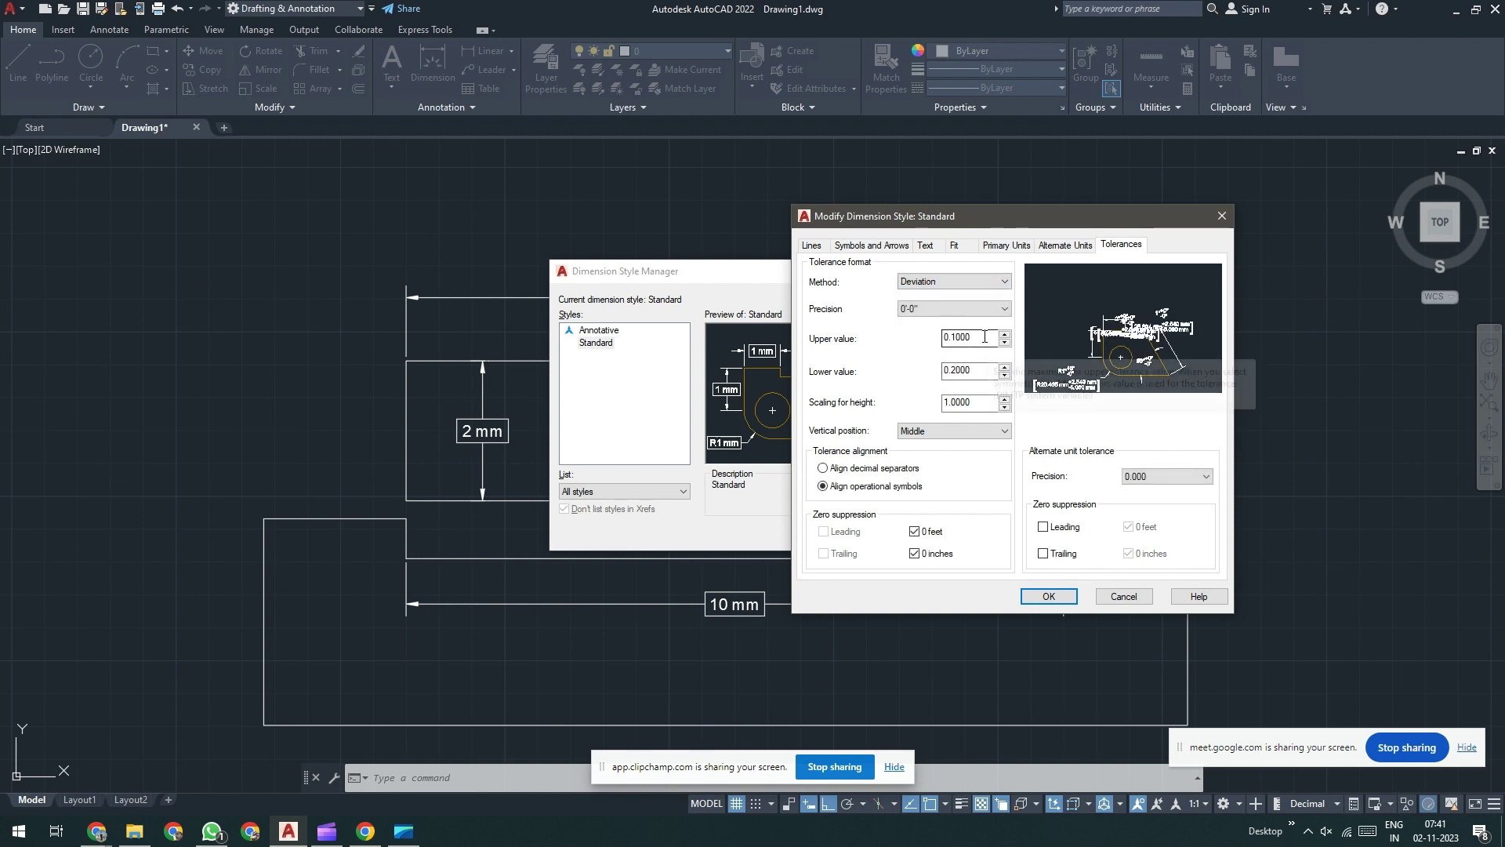
left_click(932, 309)
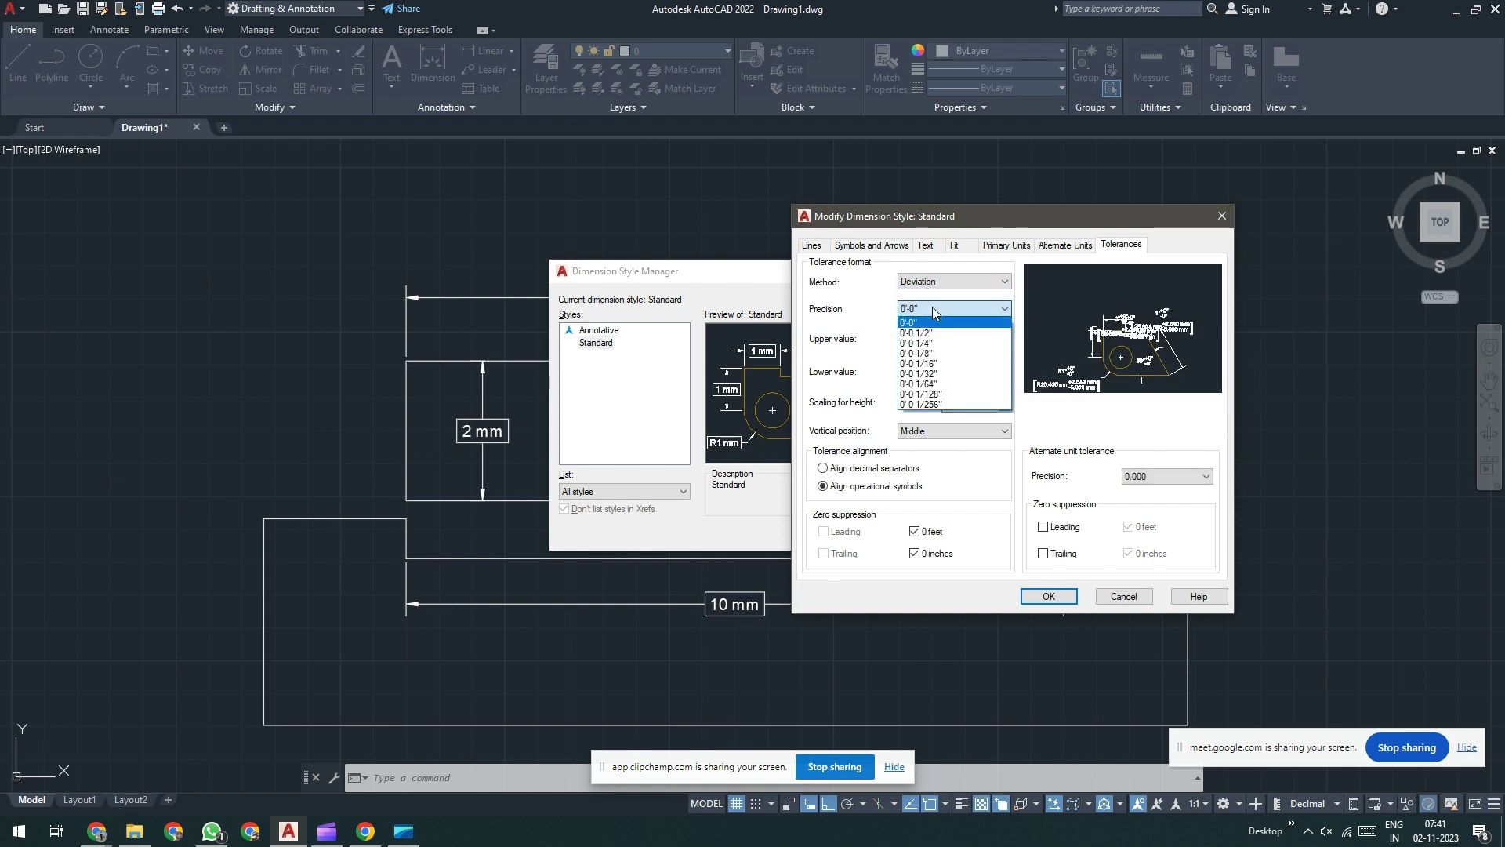
left_click(952, 354)
Step: Set the upper deviation to 0.125 and the lower deviation to 0.25, and apply the modified style to the drawing
double_click(977, 339)
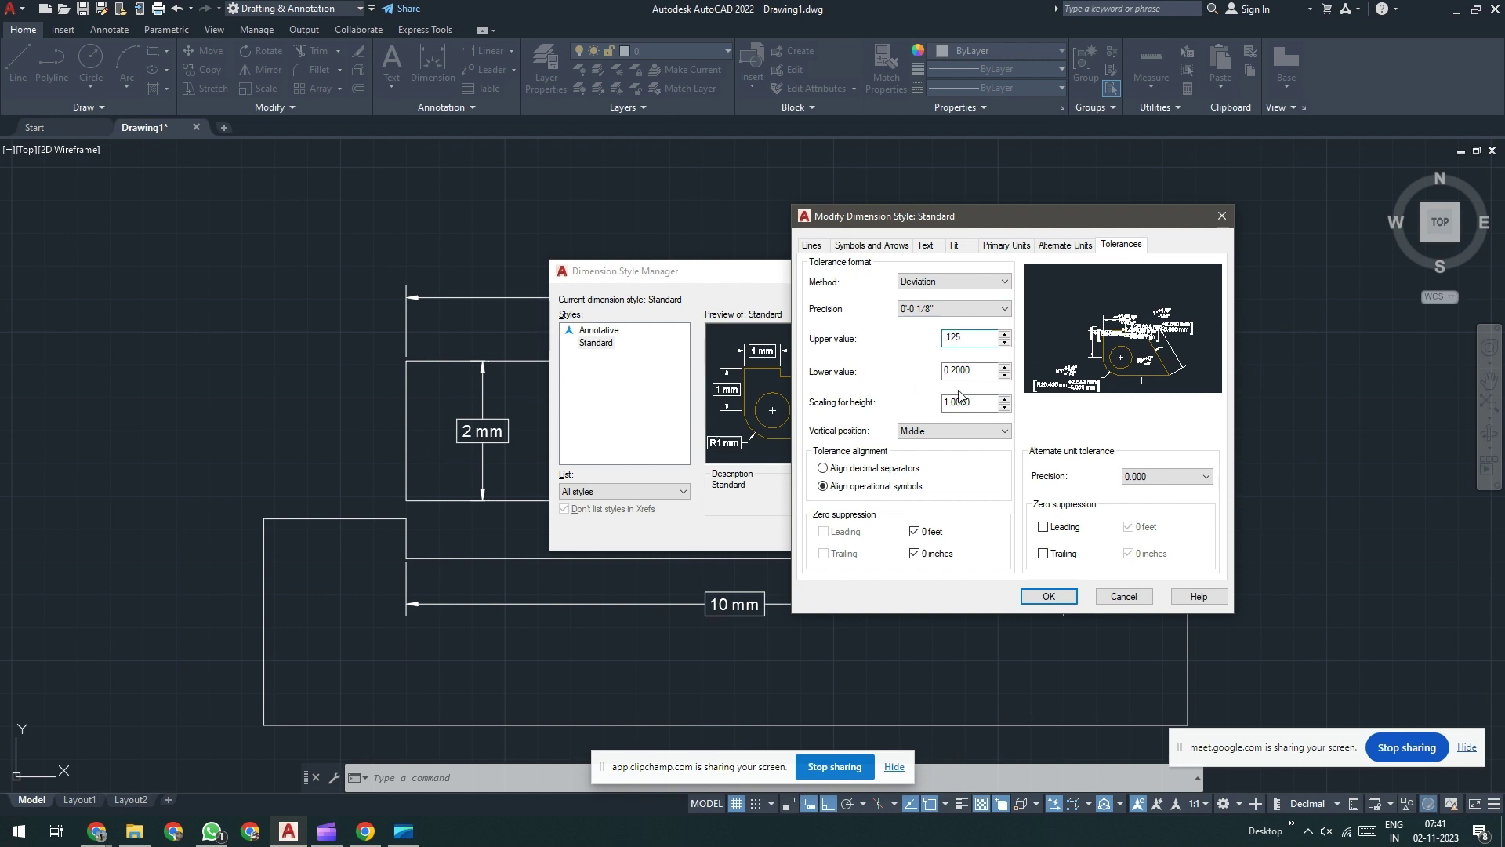
key("Tab")
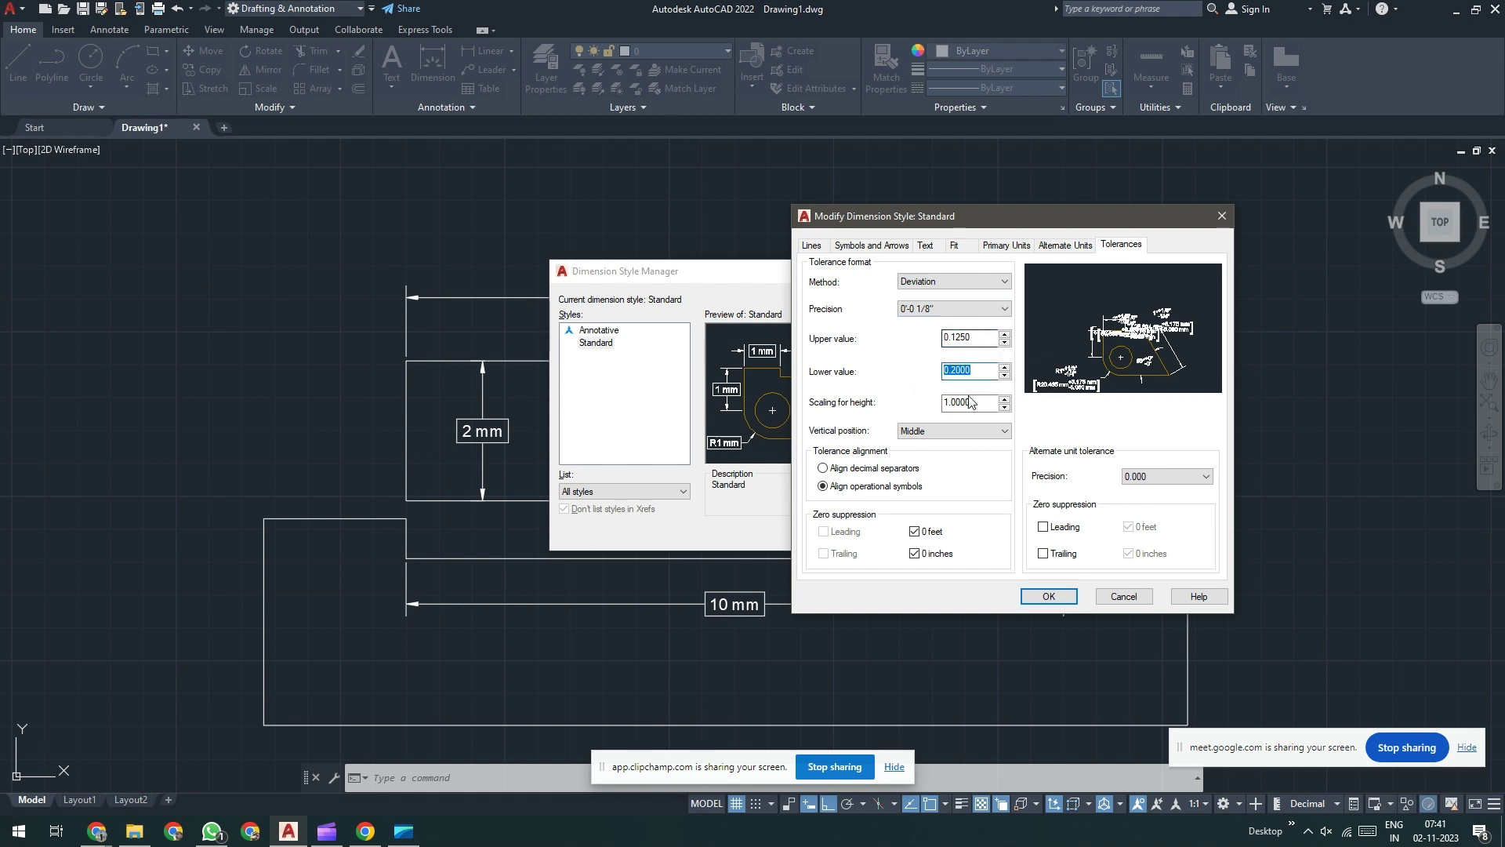
key("BackSpace")
left_click(963, 284)
left_click(963, 285)
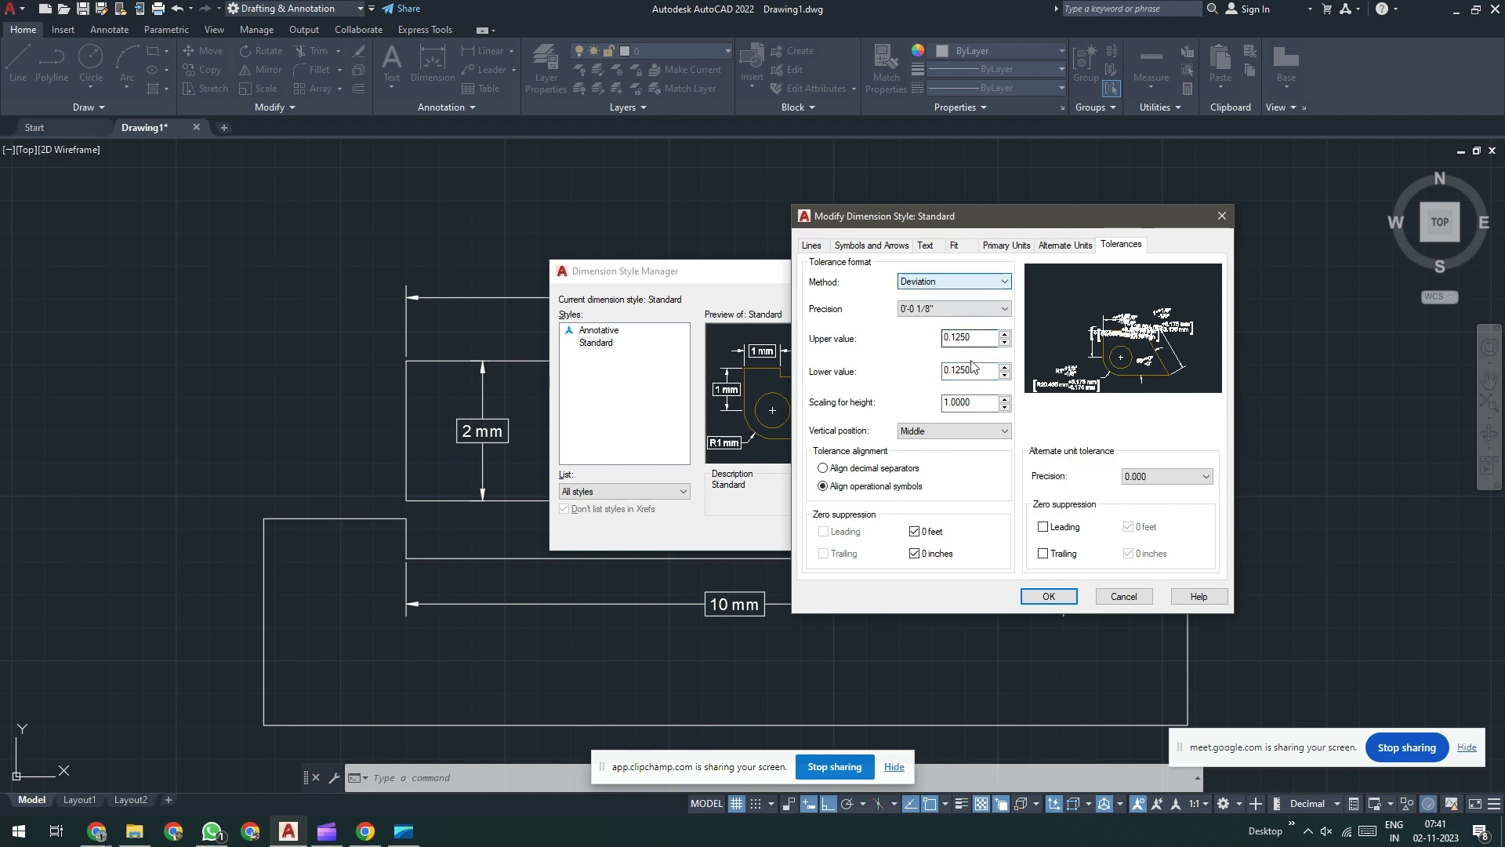
double_click(973, 365)
key("BackSpace")
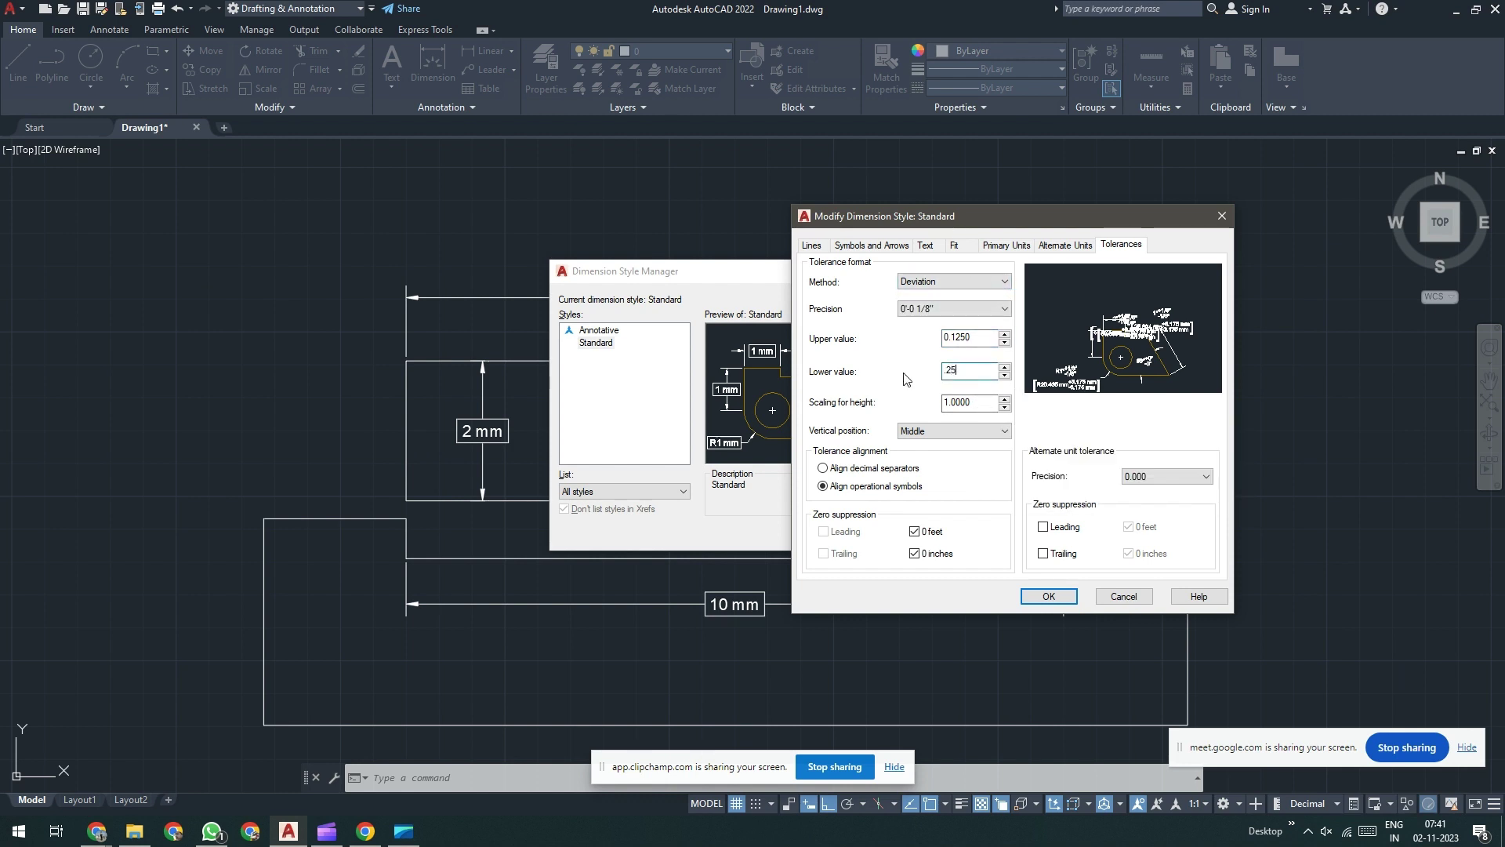
left_click(978, 406)
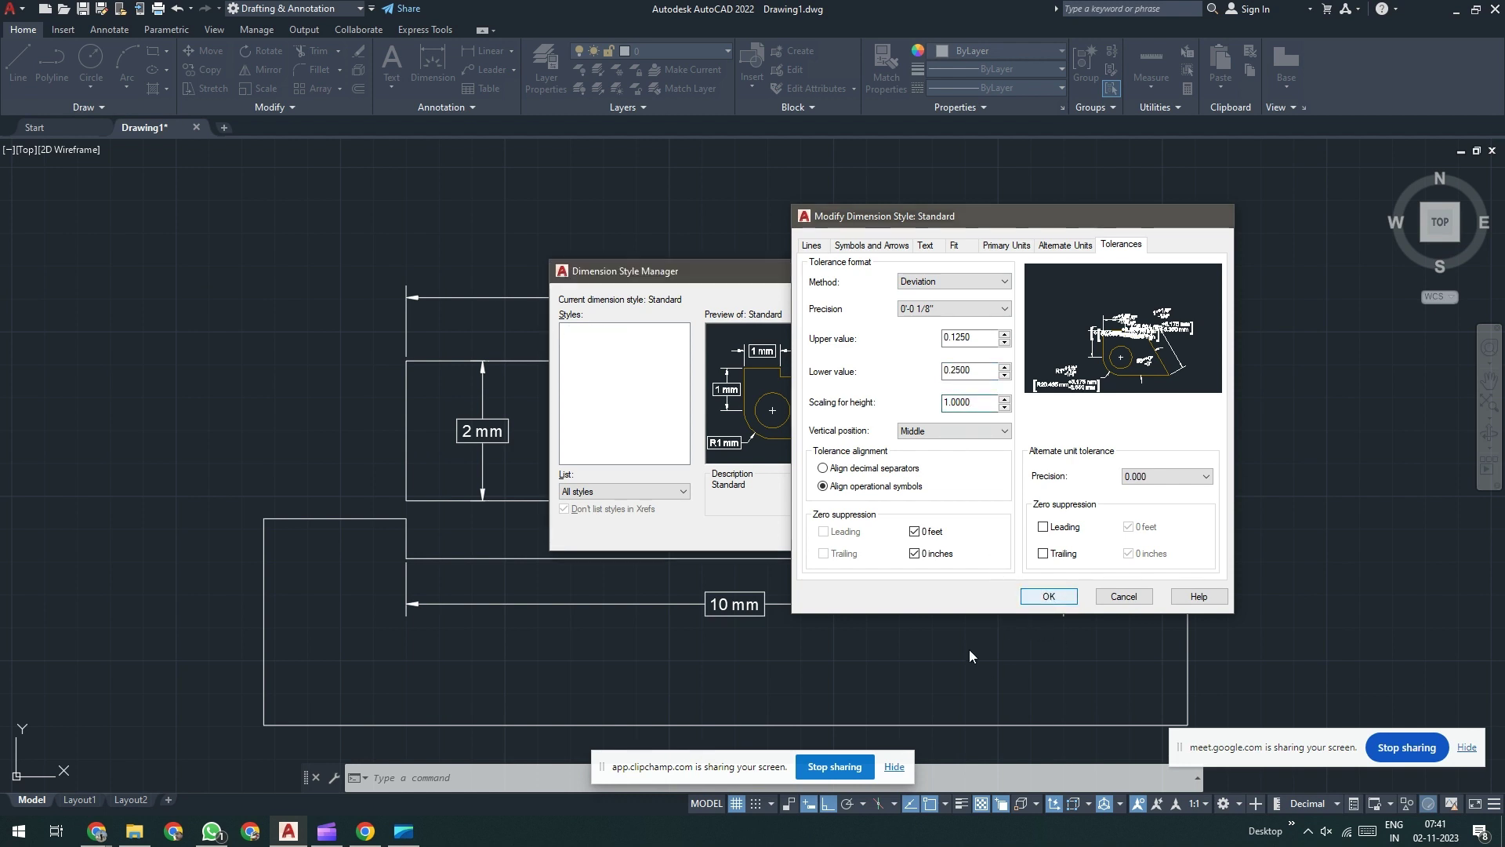
left_click(1048, 596)
left_click(854, 533)
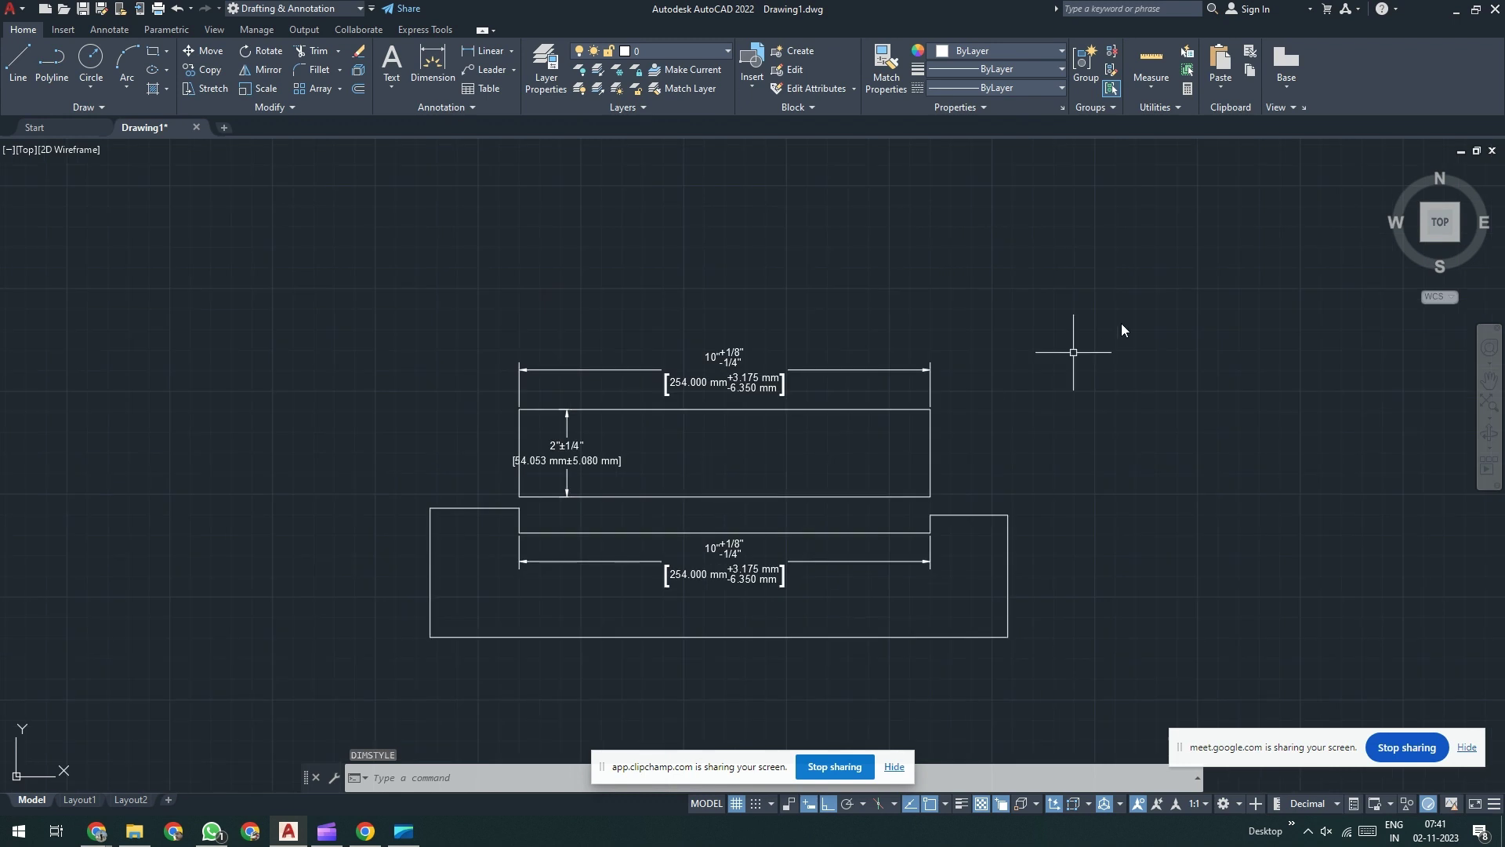
Step: Erase the rectangle, the mating profile and all their dimensions from the drawing
left_click(1129, 294)
left_click(310, 679)
key("Delete")
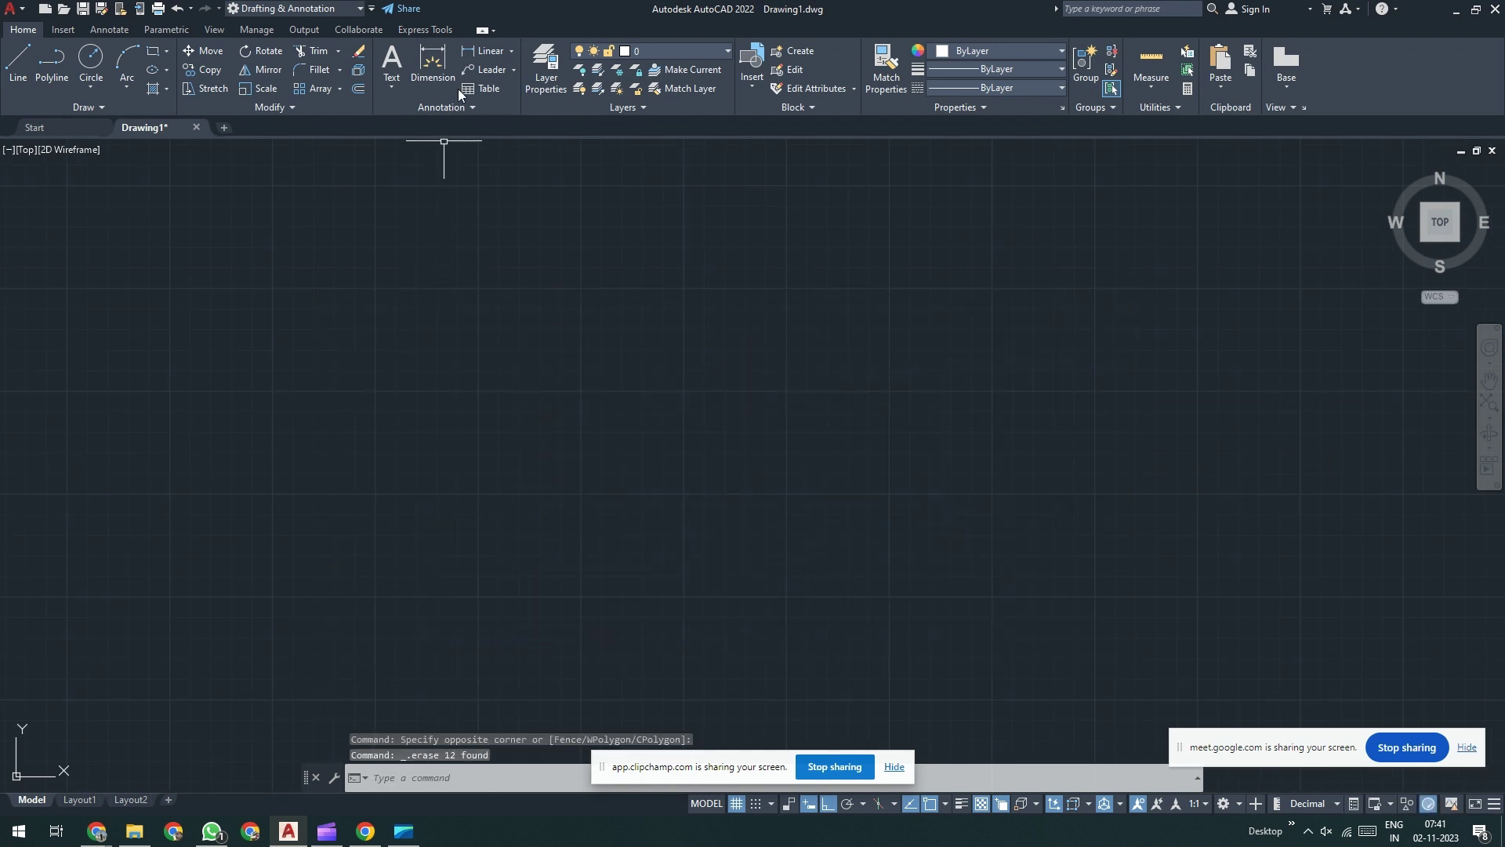
Step: Place a horizontal linear dimension spanning 1 unit in the empty drawing
left_click(484, 51)
left_click(505, 468)
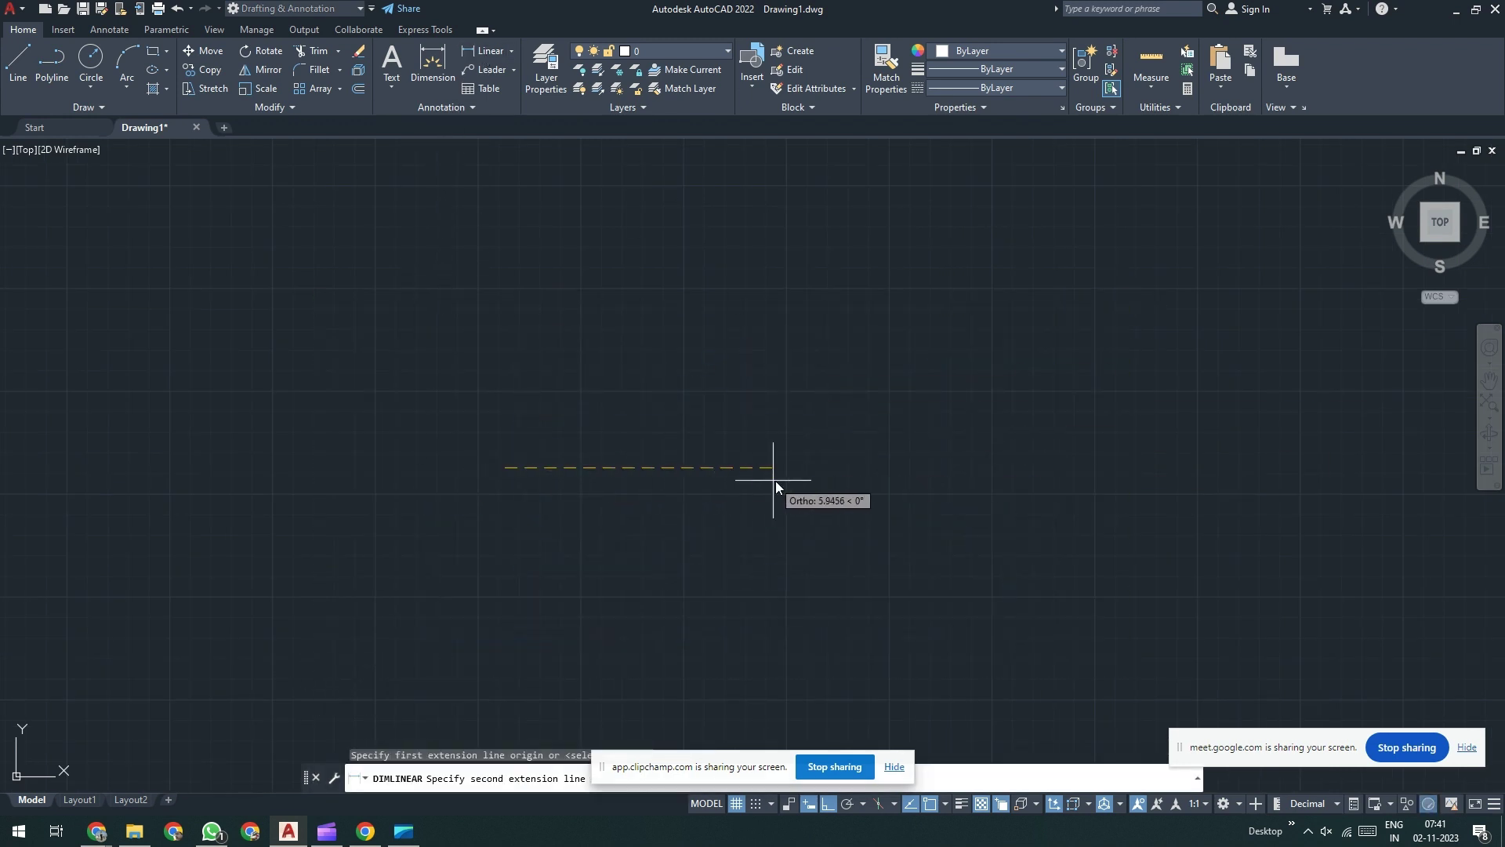
type("1")
key("Return")
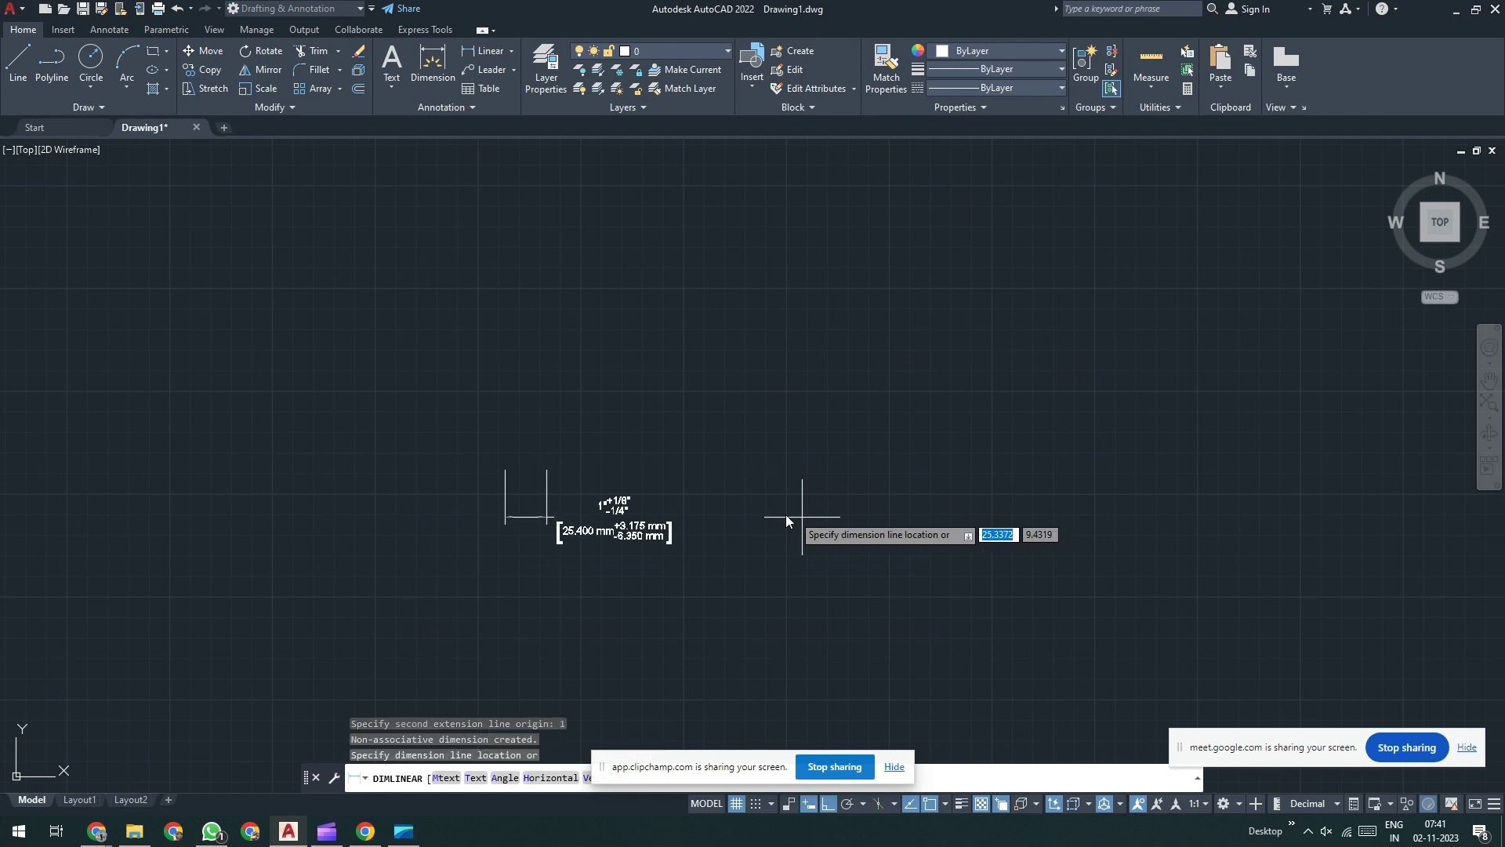
left_click(707, 406)
Step: Examine the new dimension's inch value and alternate millimetre value together with their upper and lower deviations
scroll(556, 434, "up", 4)
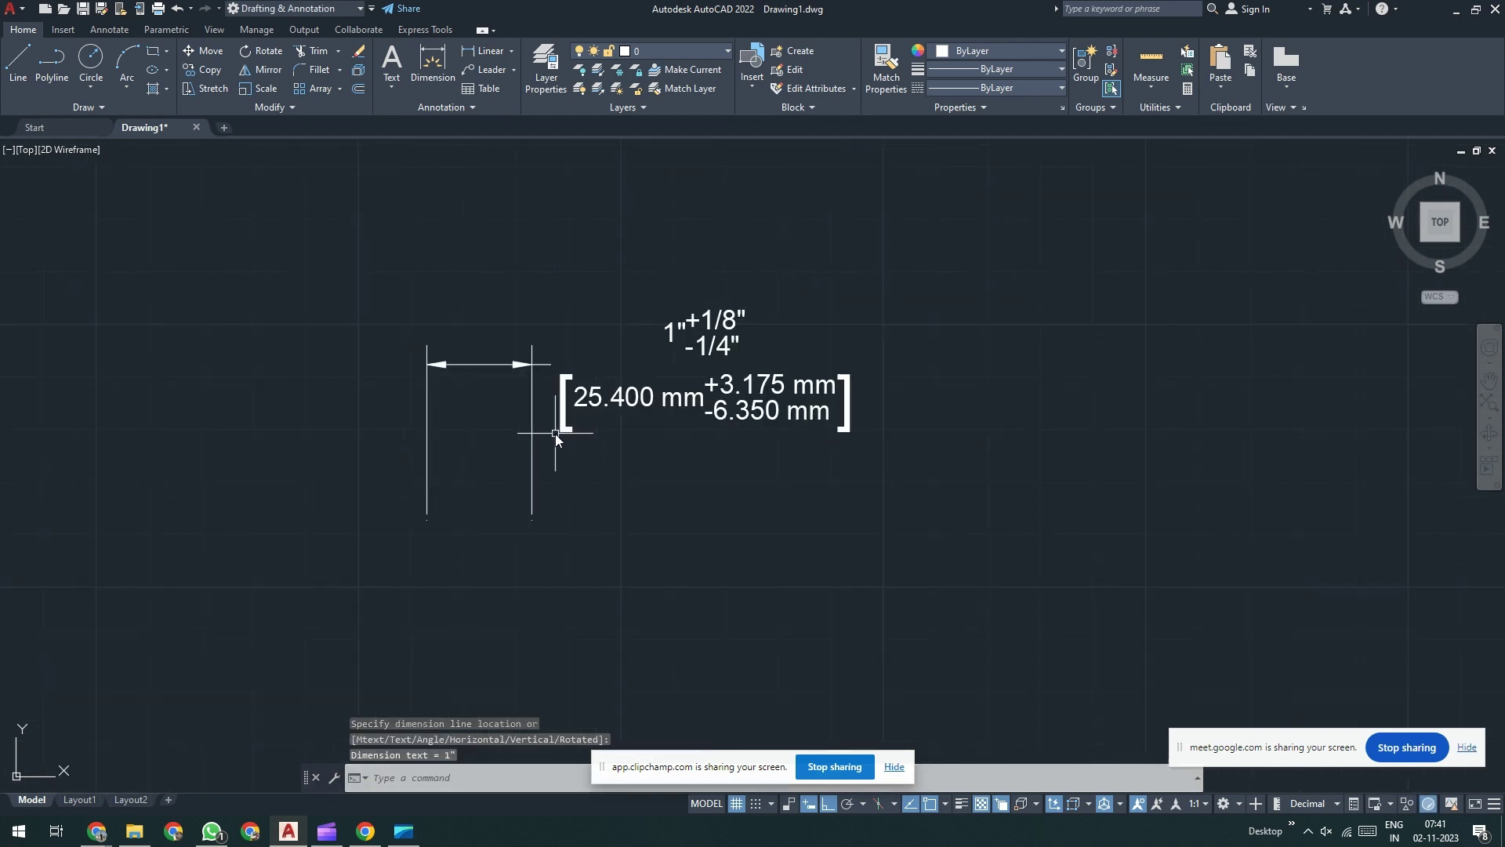
scroll(666, 330, "up", 5)
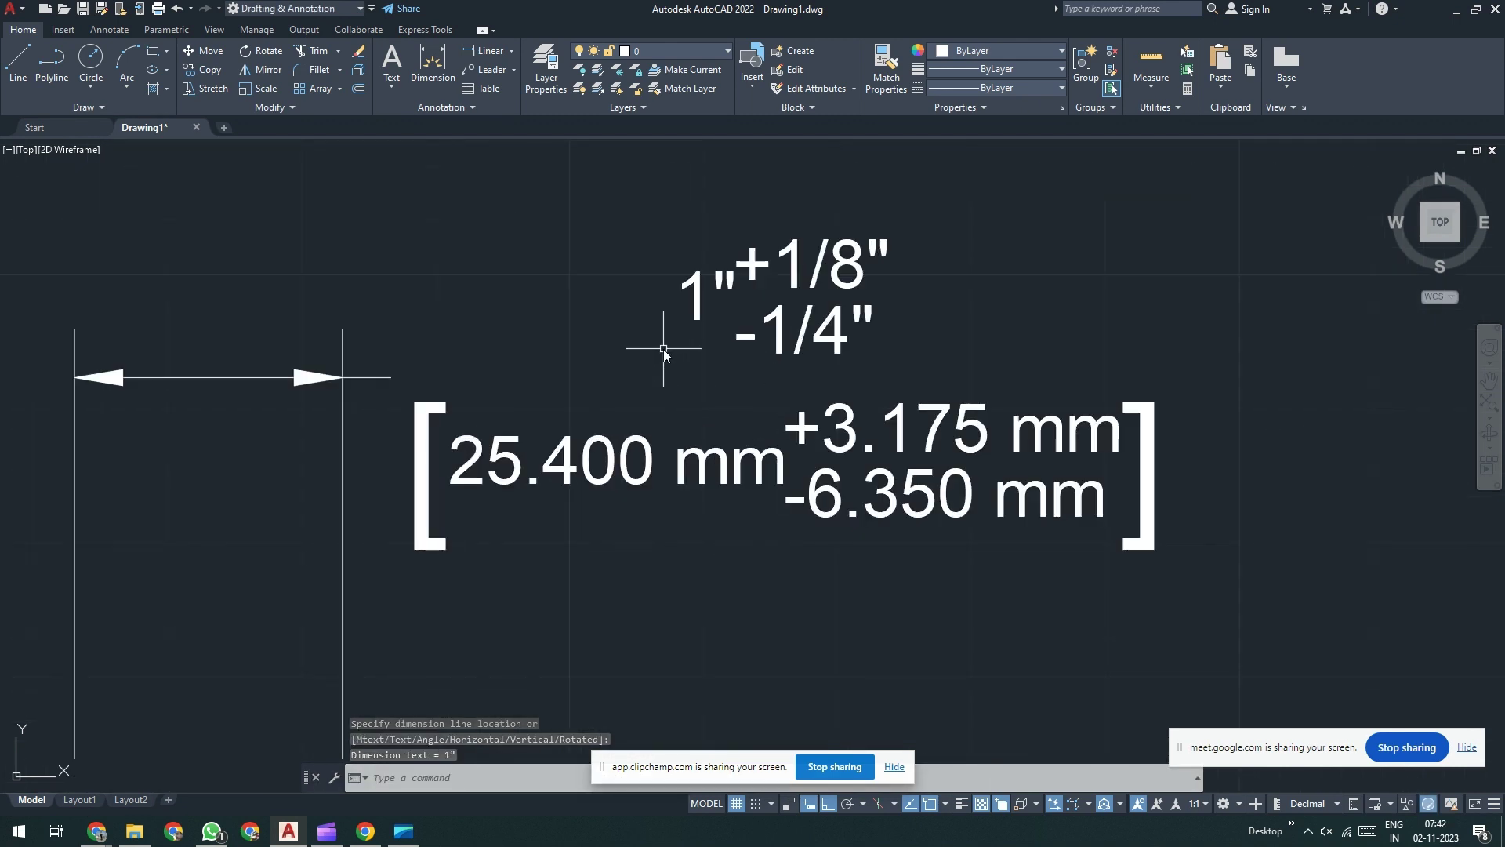
left_click(655, 253)
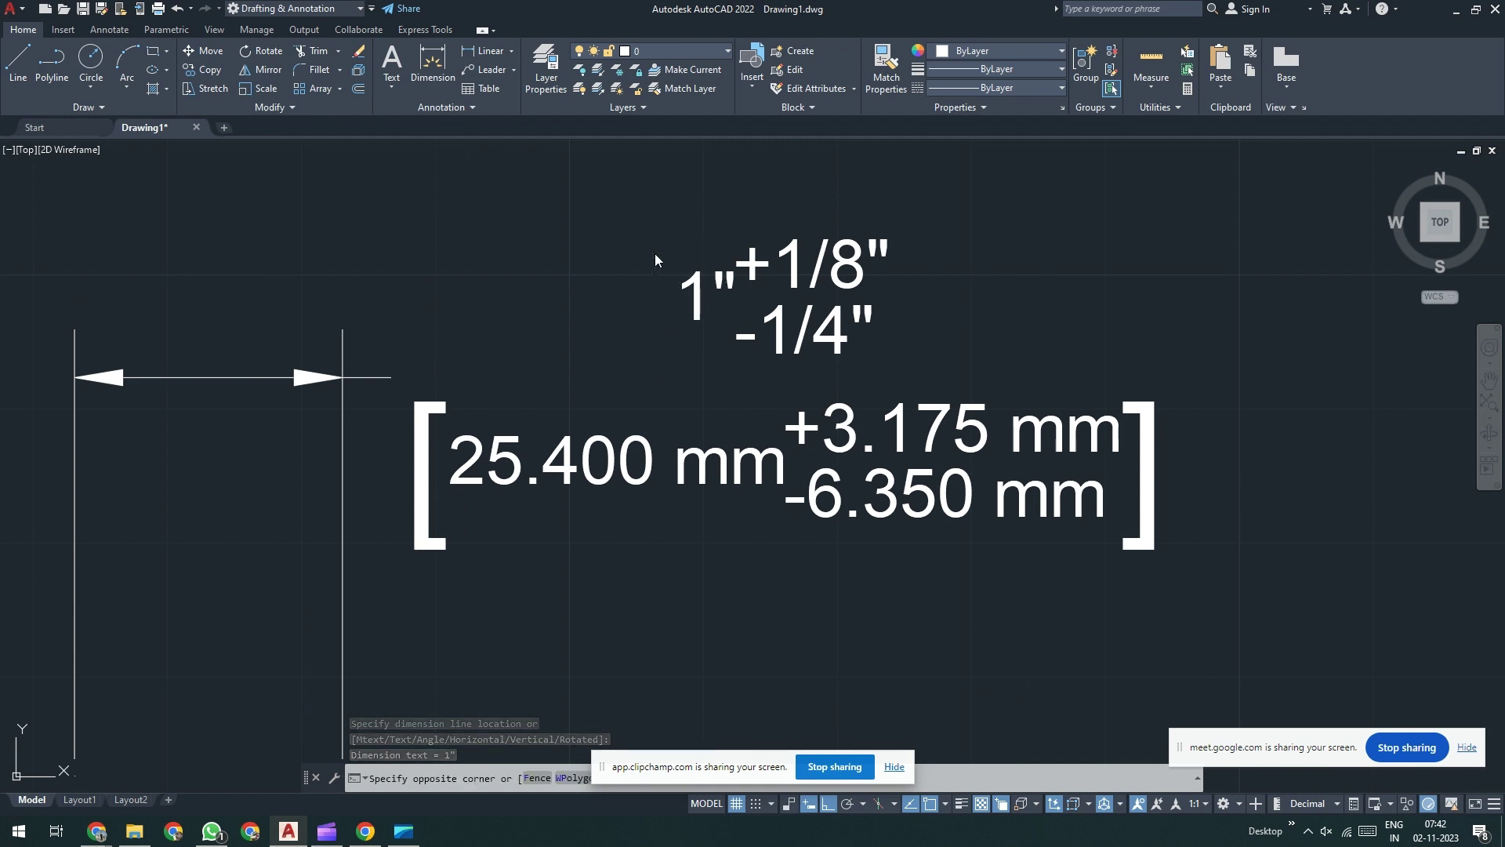
left_click(738, 341)
left_click(739, 218)
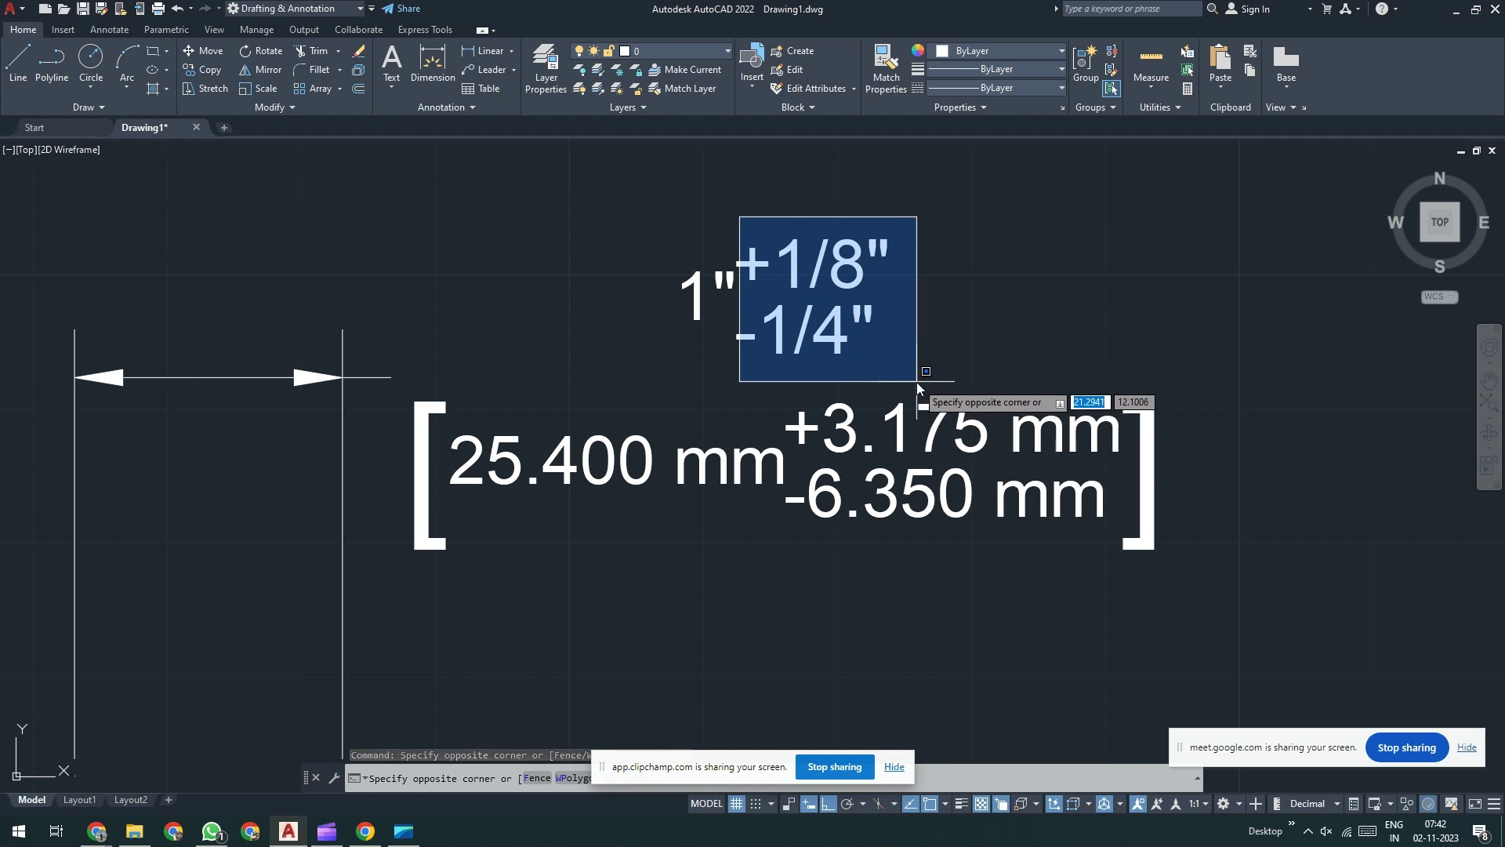
left_click(870, 322)
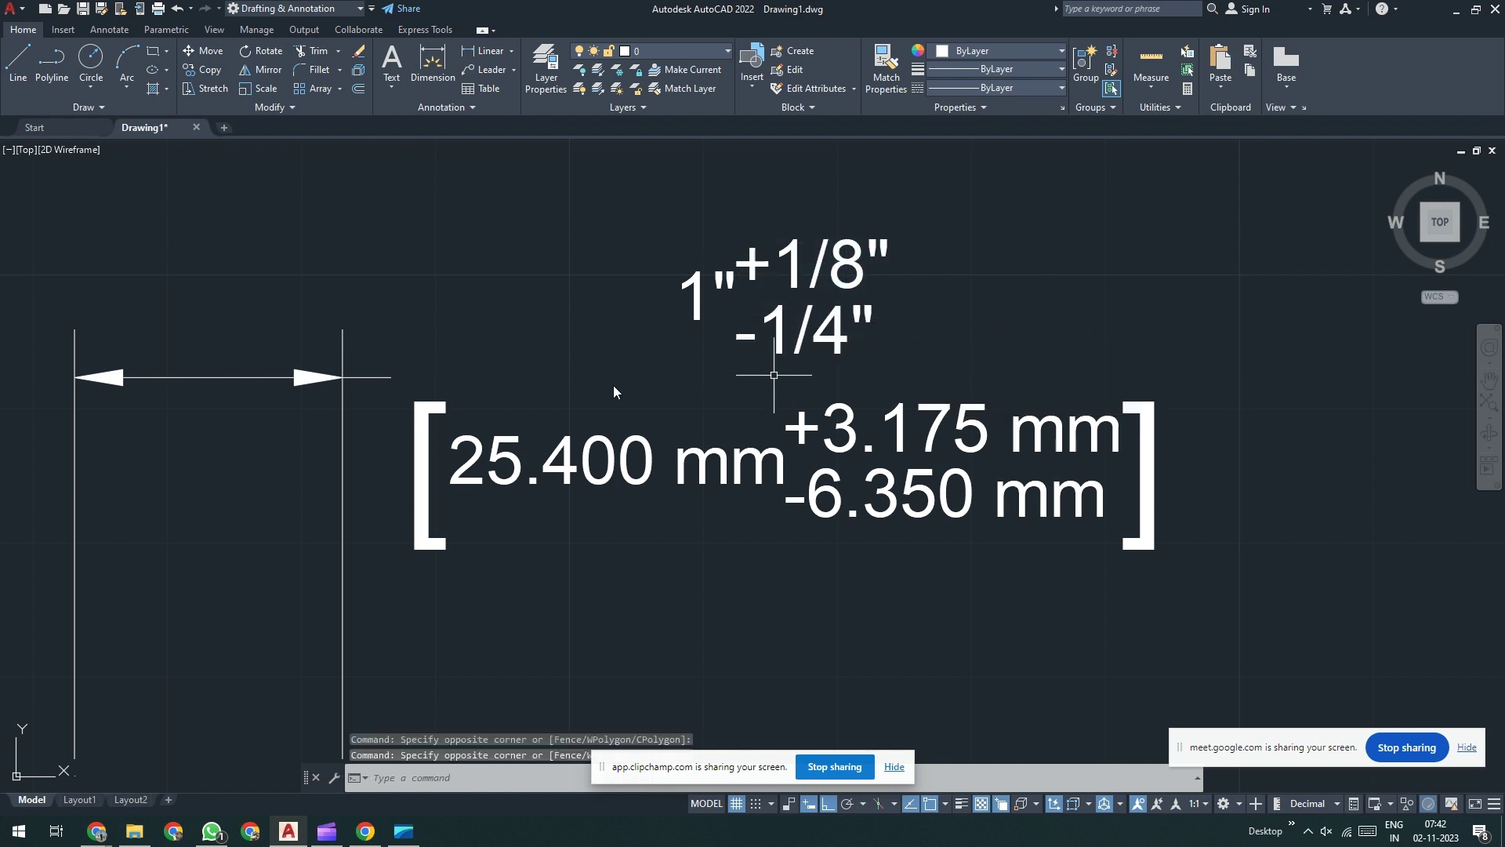
left_click(430, 392)
scroll(708, 525, "down", 2)
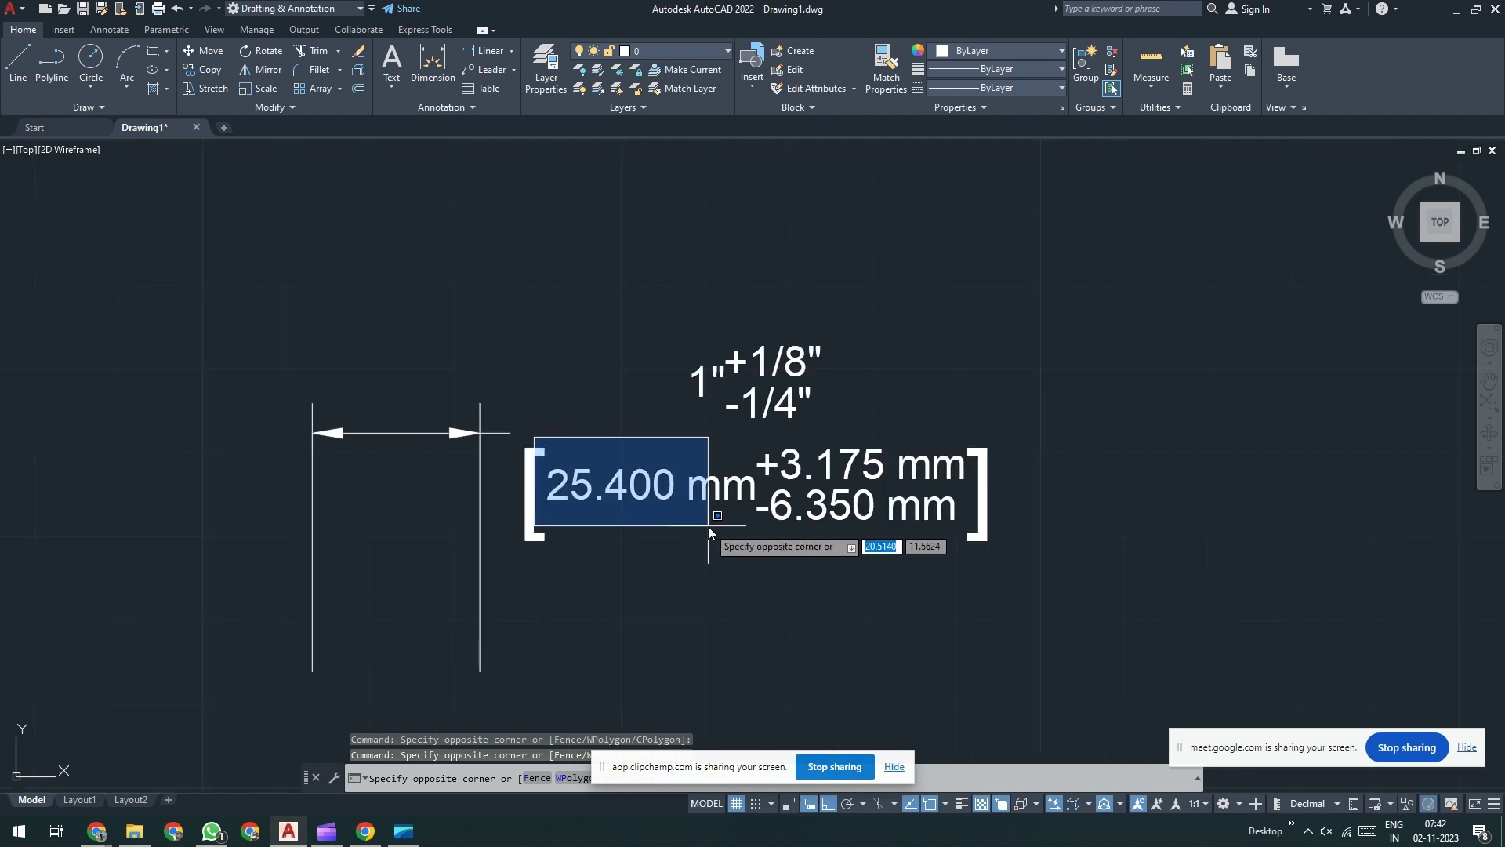
left_click(759, 539)
left_click(745, 435)
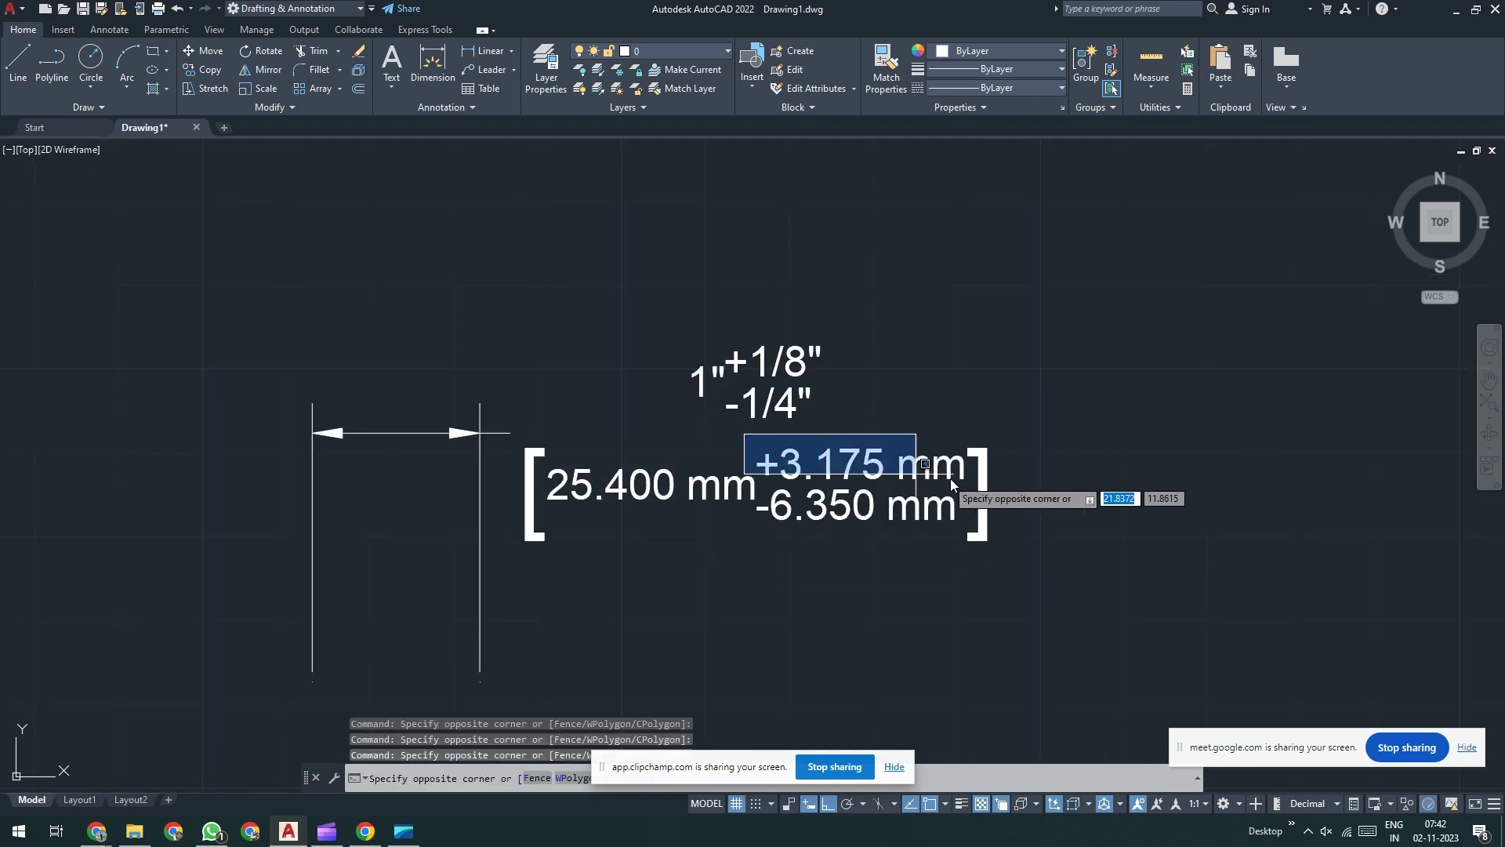
left_click(995, 491)
left_click(742, 591)
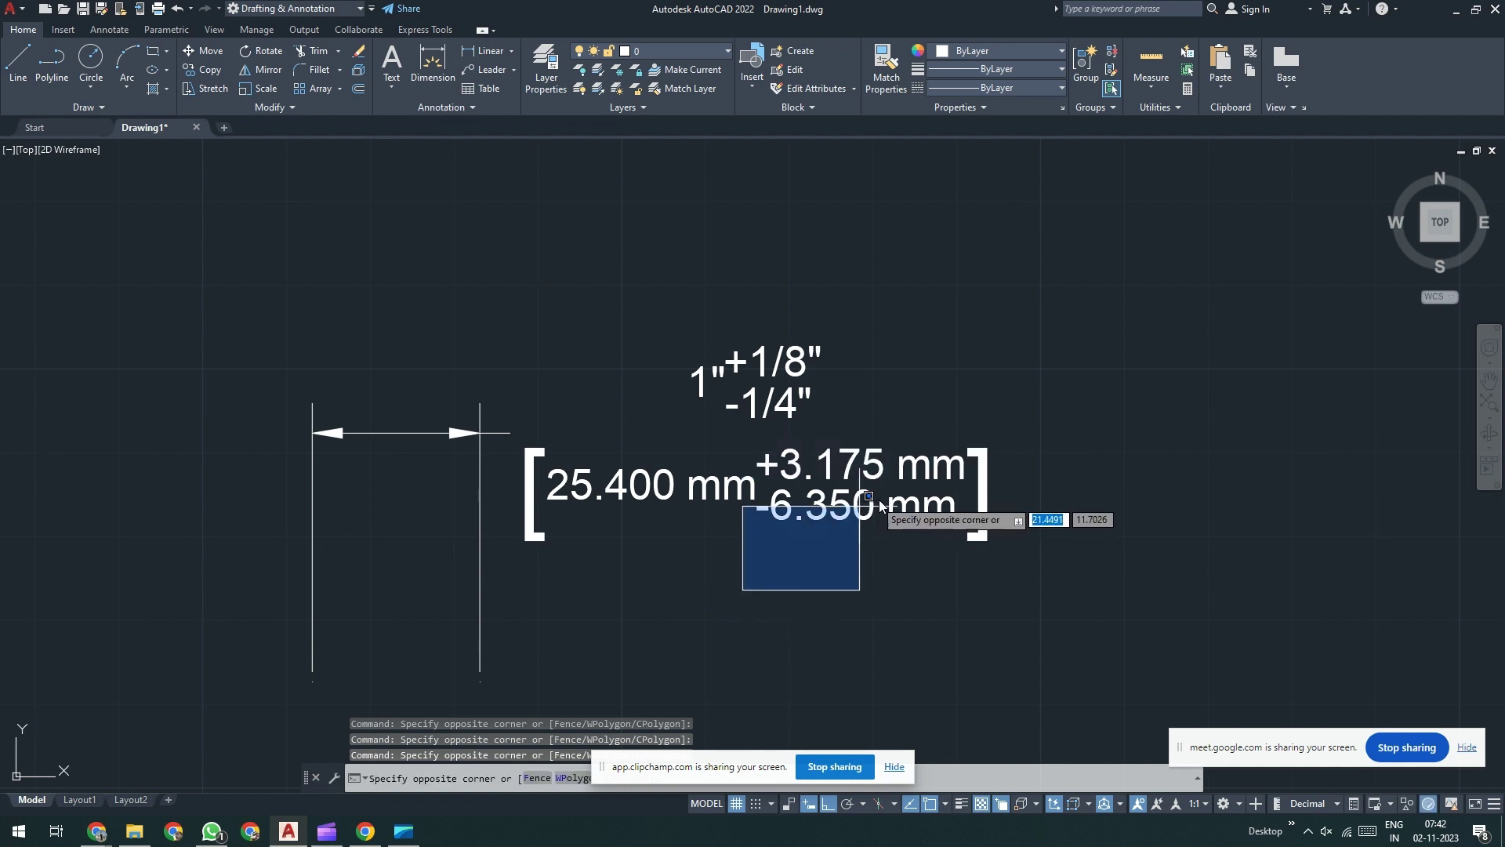
left_click(941, 488)
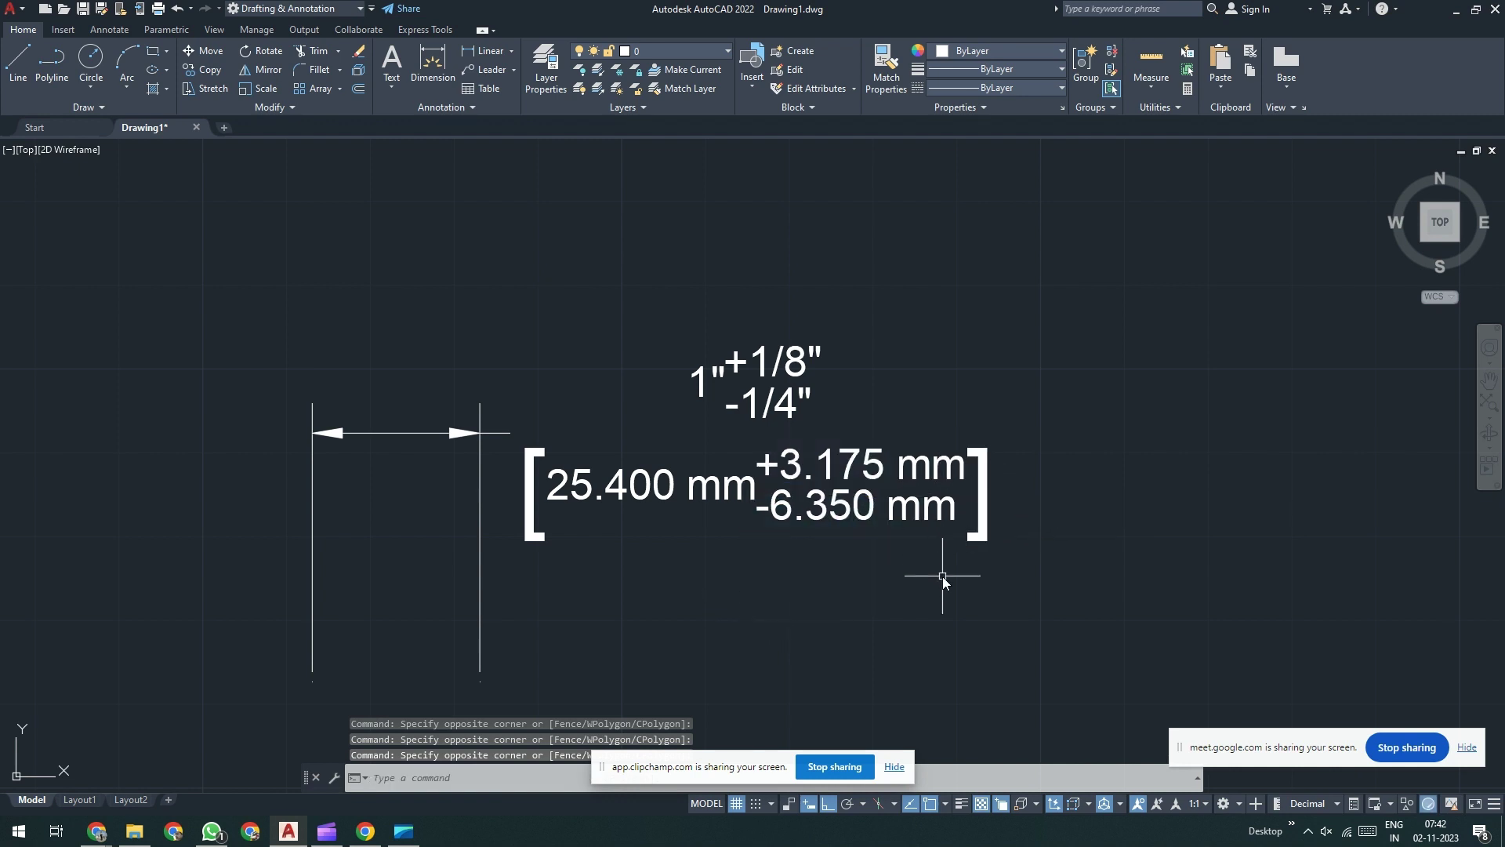
scroll(944, 577, "down", 4)
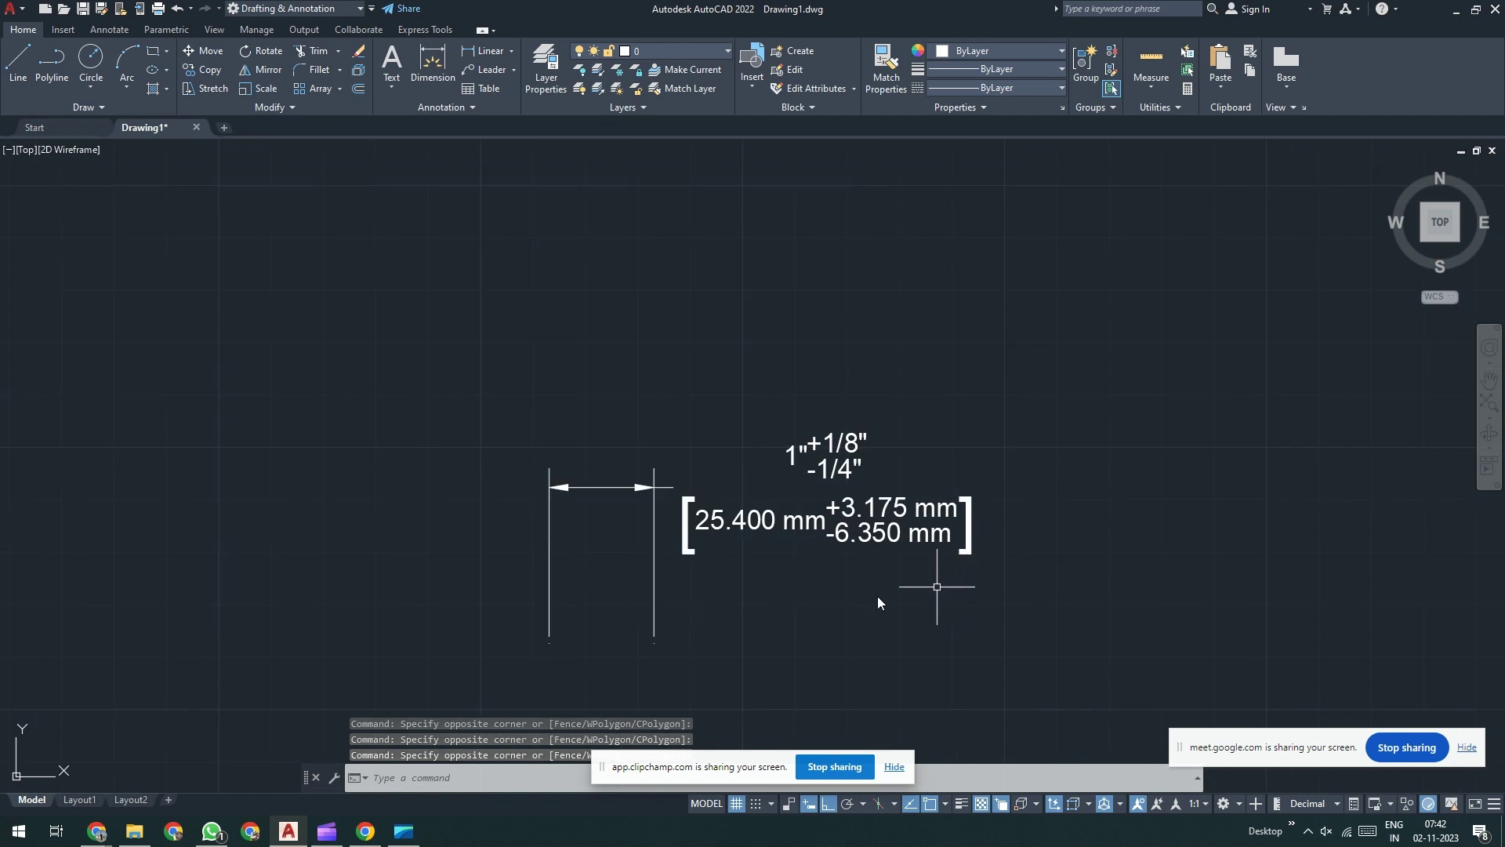
middle_click_drag(760, 571, 711, 510)
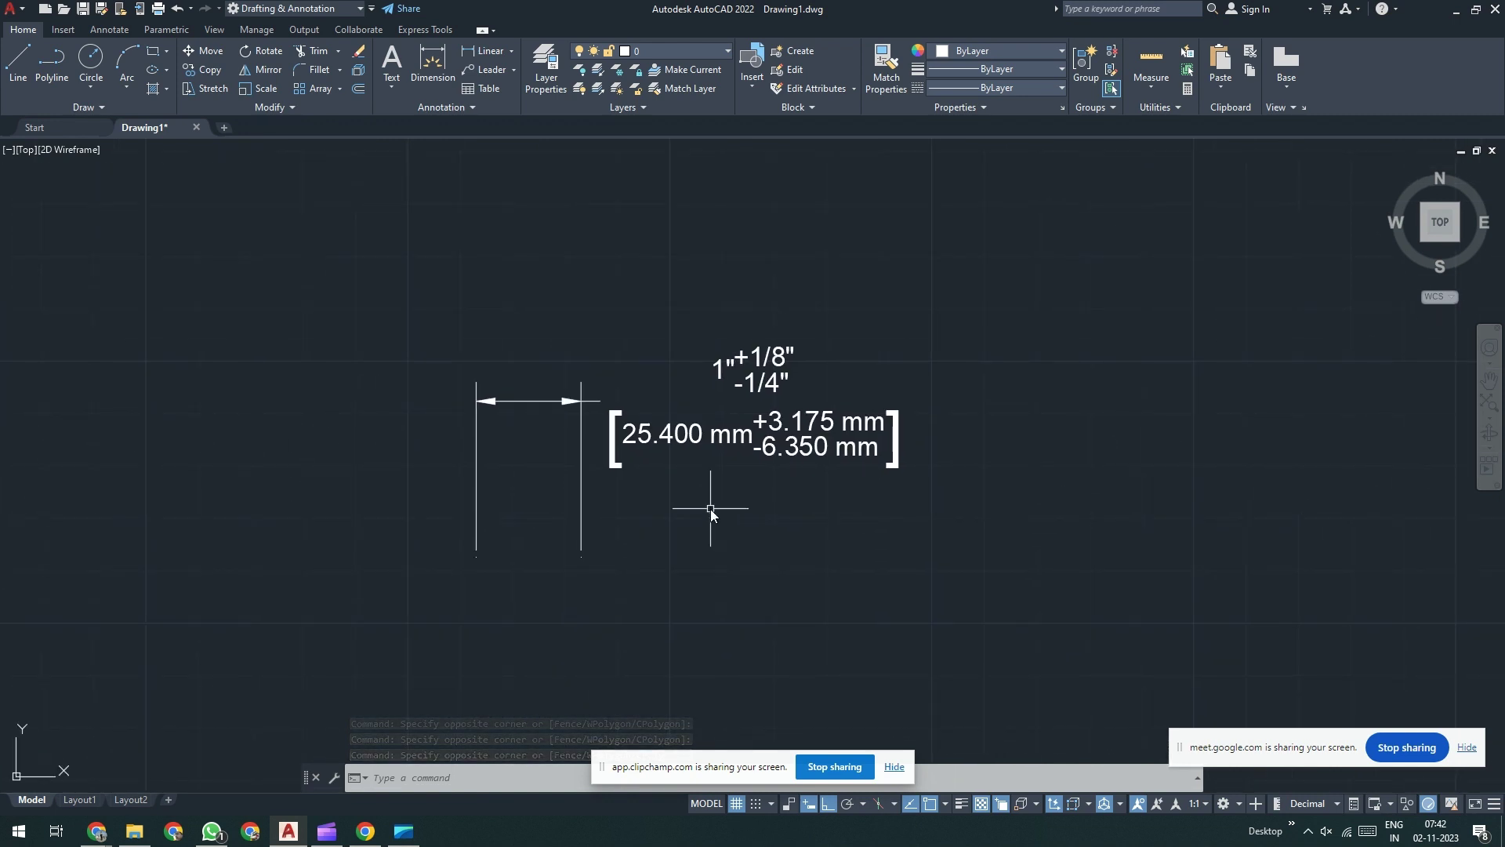
Step: Open the Standard dimension style for modification at its tolerance settings
type("d")
key("Return")
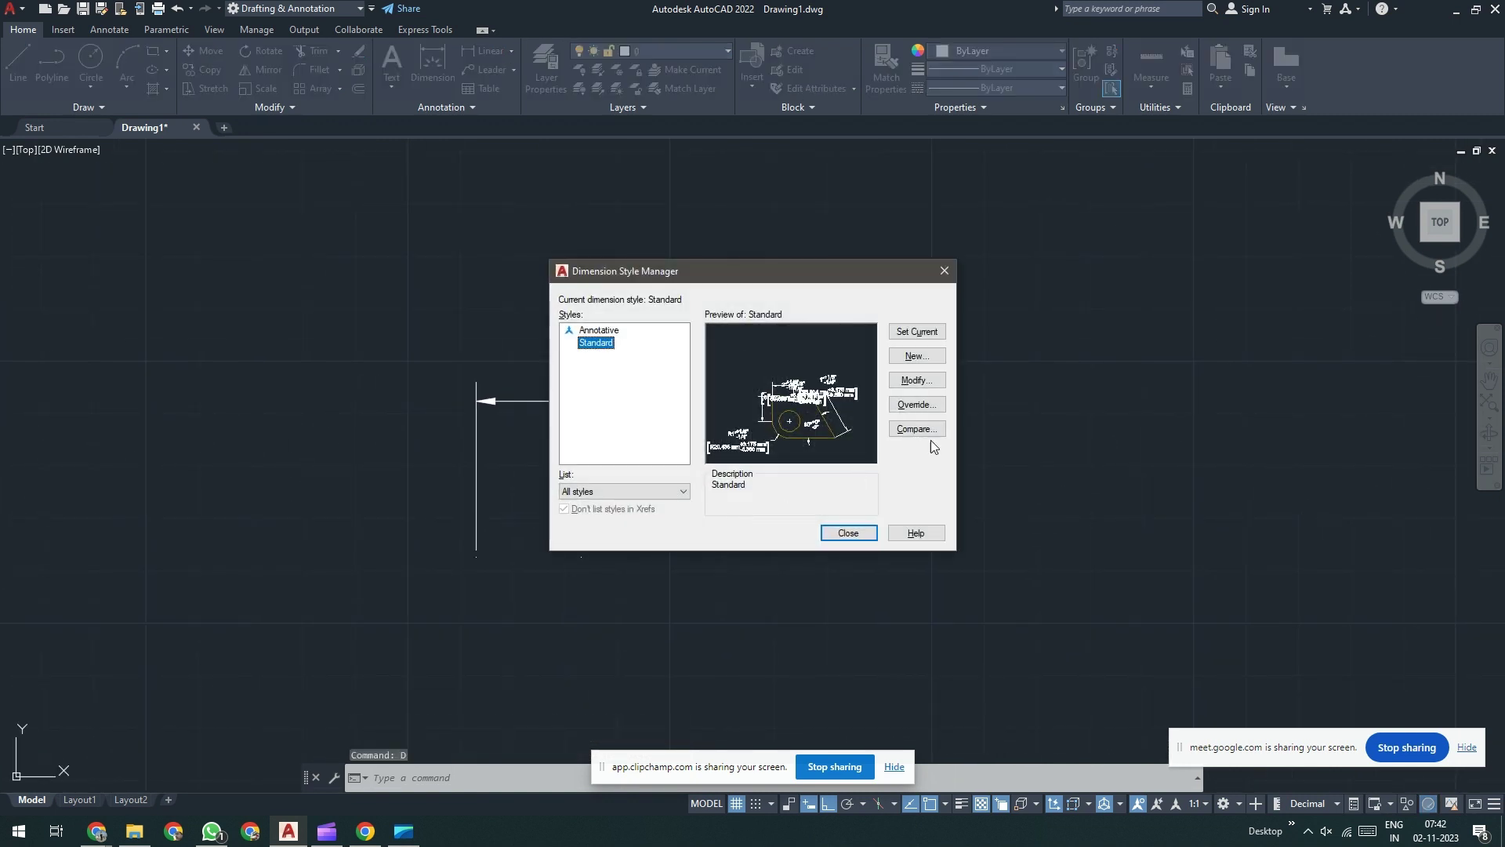
left_click(943, 387)
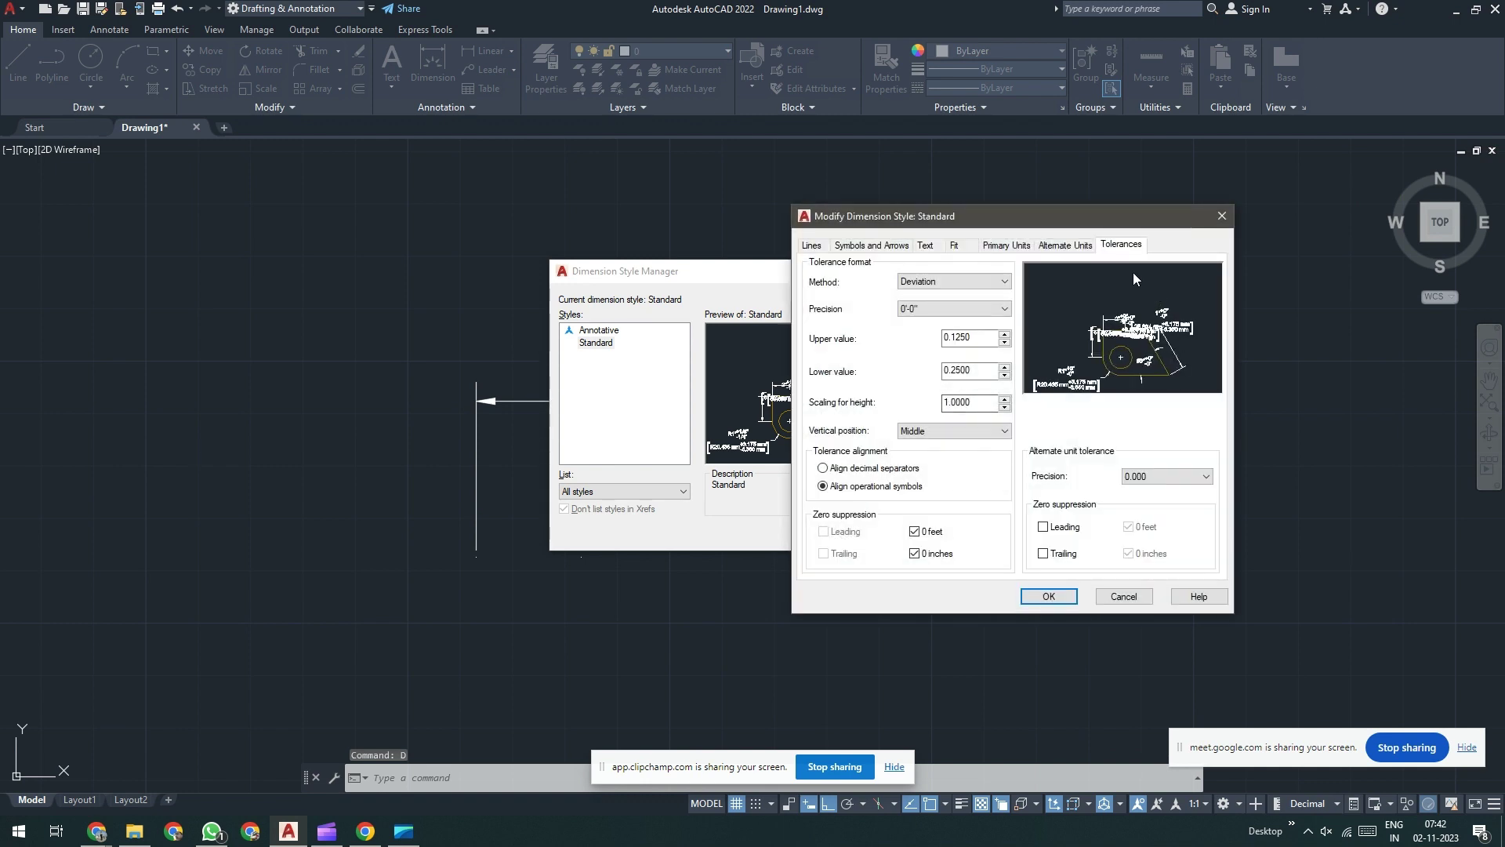
Step: Set the Standard style's tolerance method to None and turn off the display of alternate units
left_click(927, 282)
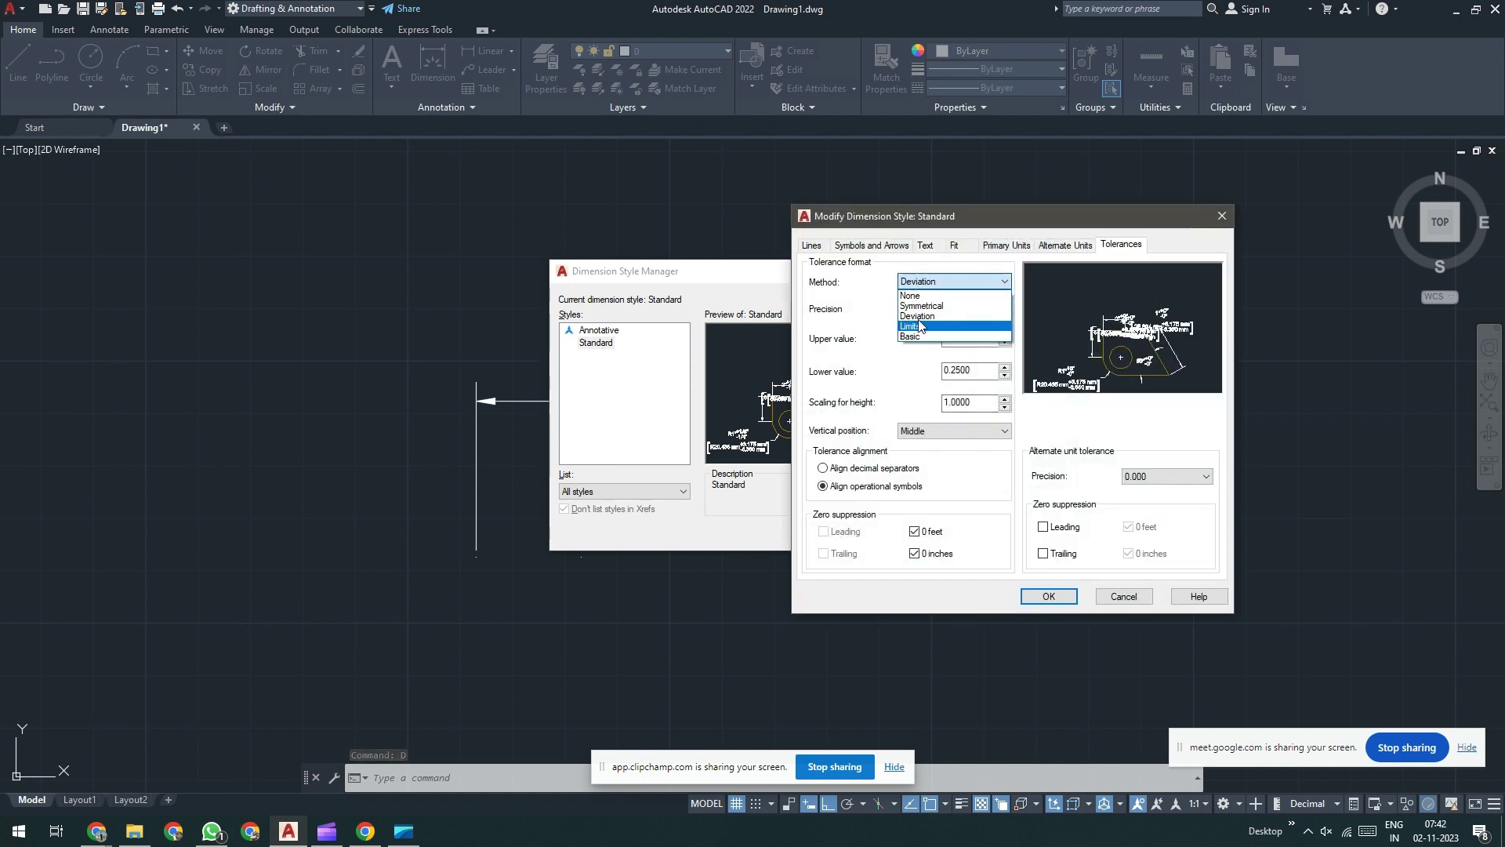
left_click(928, 298)
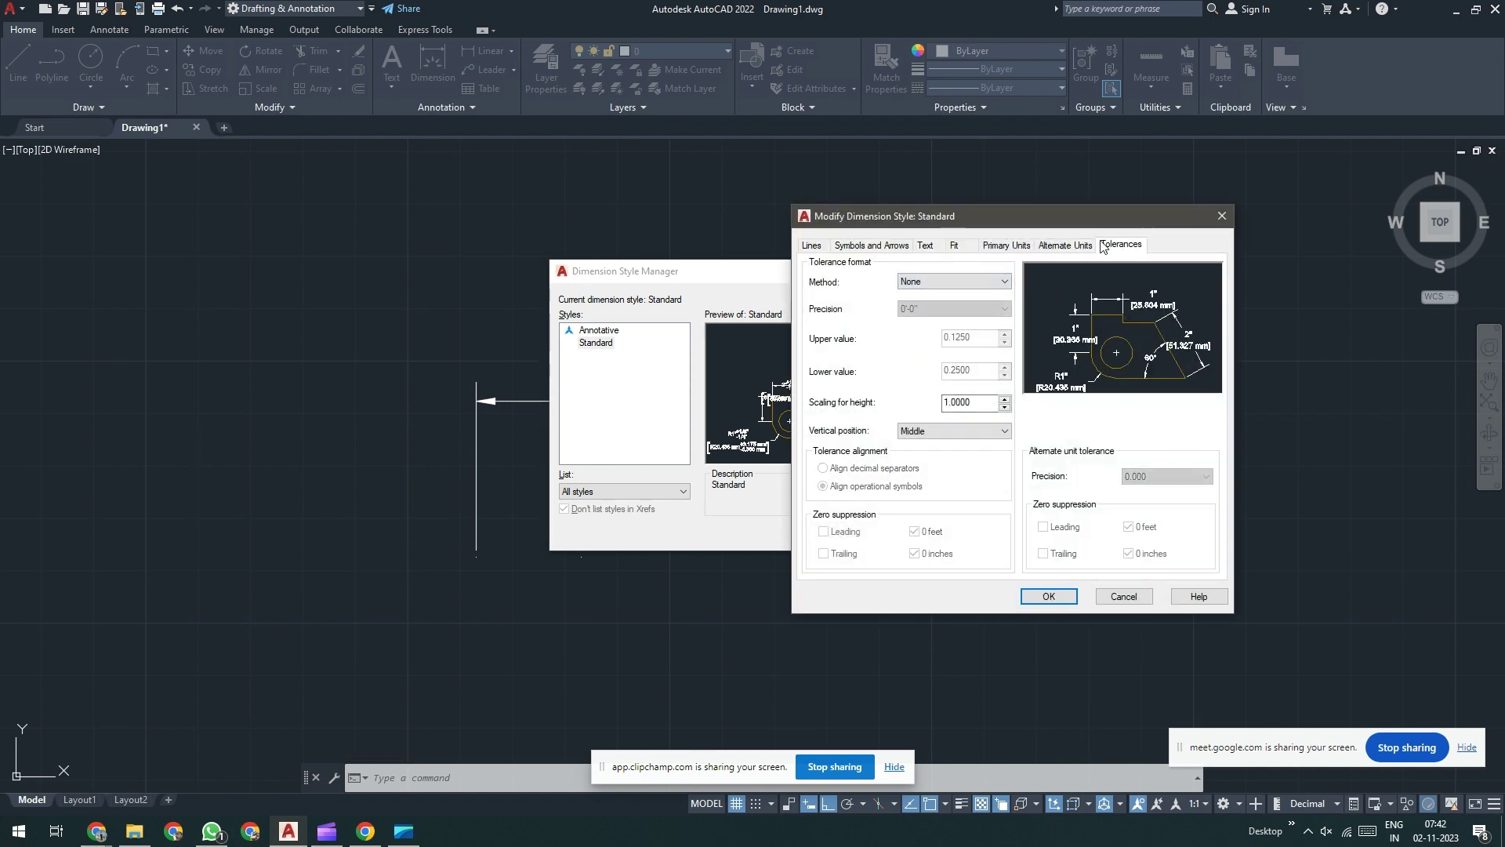
left_click(1067, 249)
left_click(824, 271)
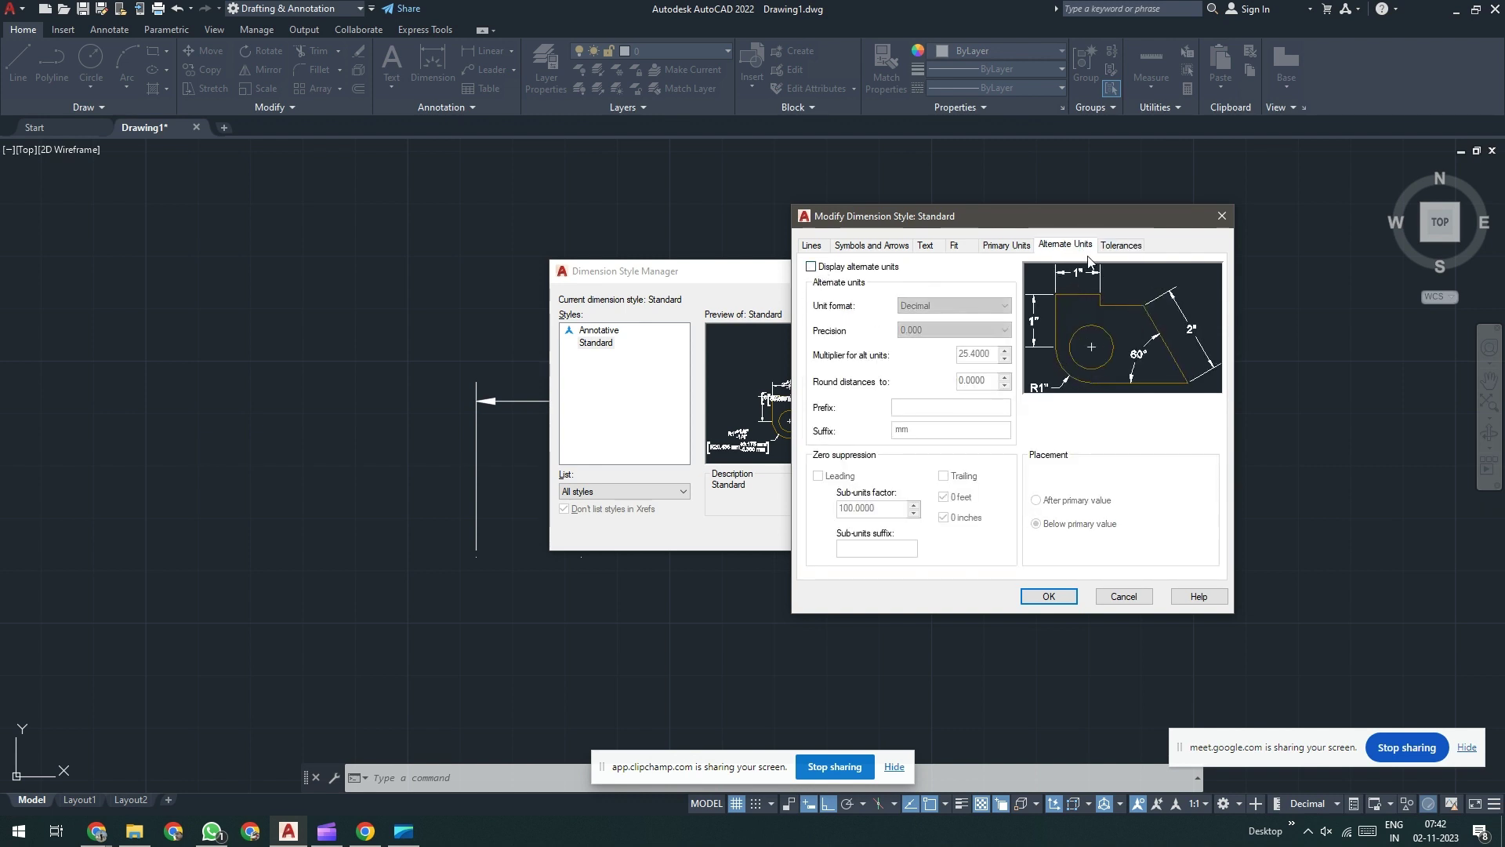
Step: Set the Standard dimension style's tolerance method to Deviation
left_click(1114, 247)
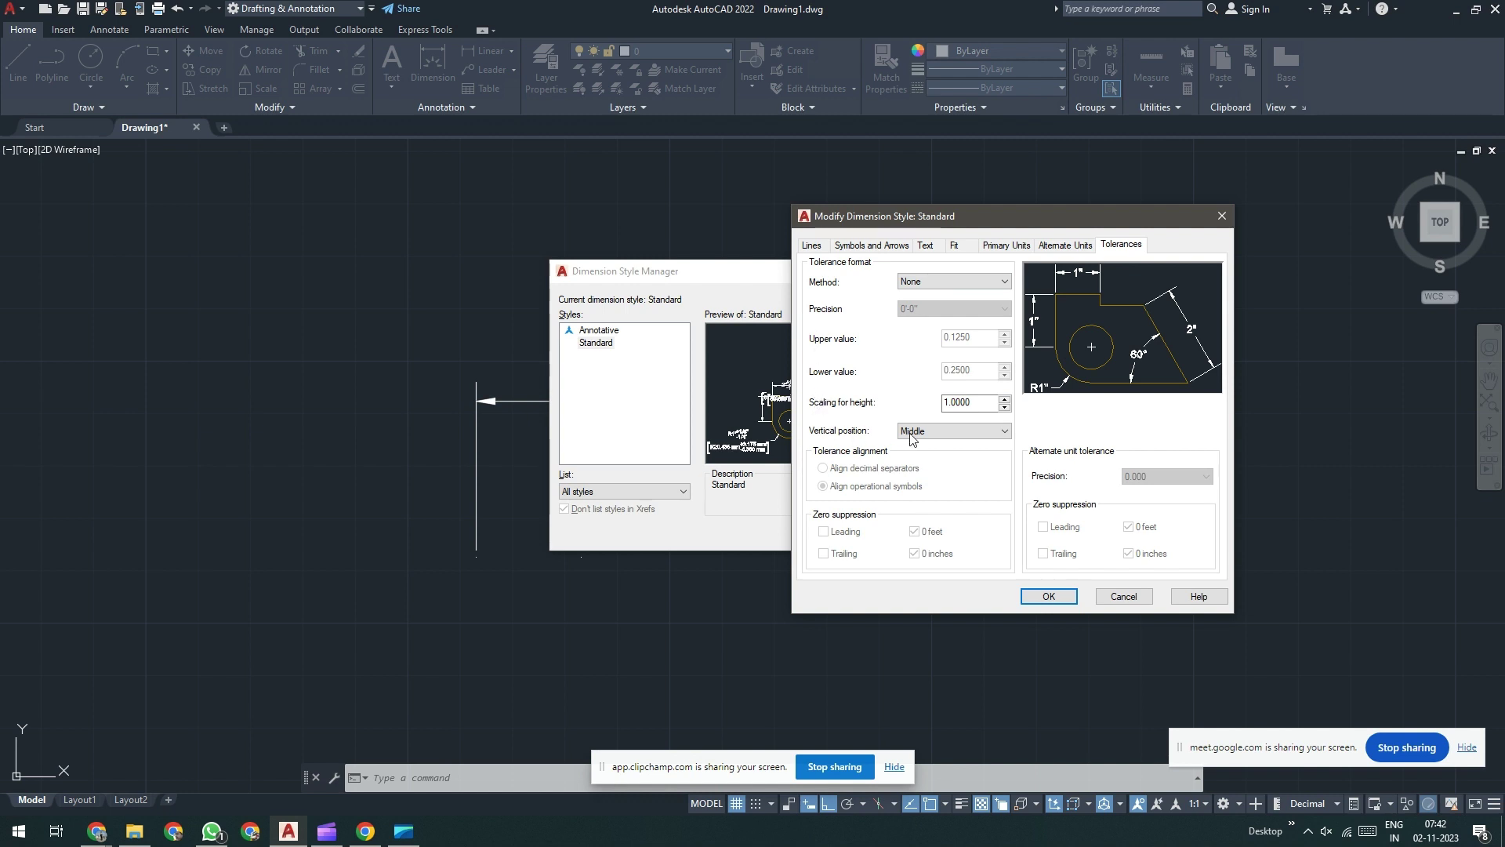
left_click(970, 284)
left_click(965, 312)
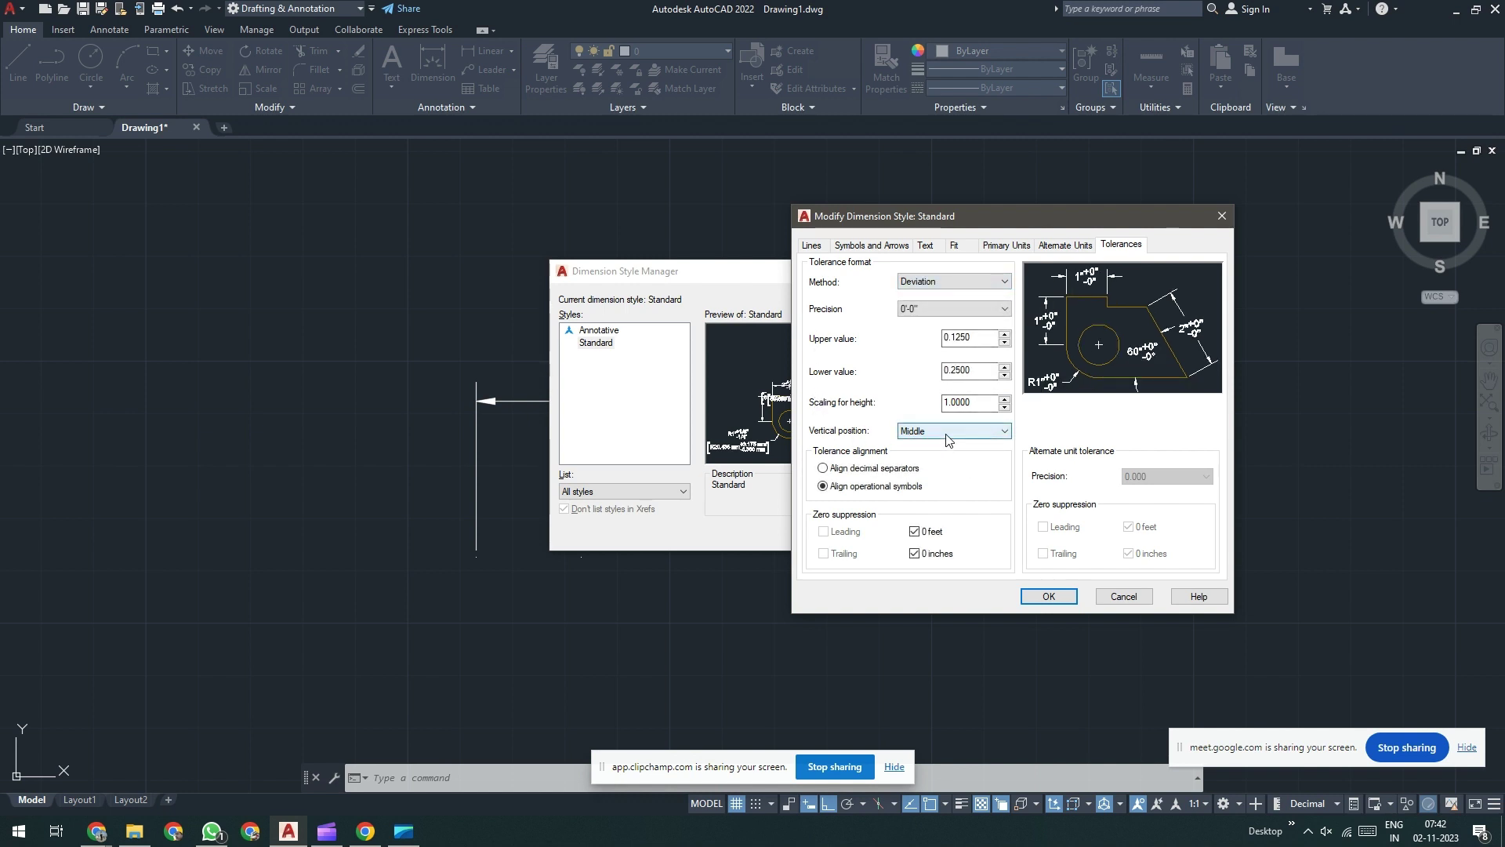
Step: Try the Bottom and Middle vertical positions for the tolerance text, and set the position to Top
left_click(945, 434)
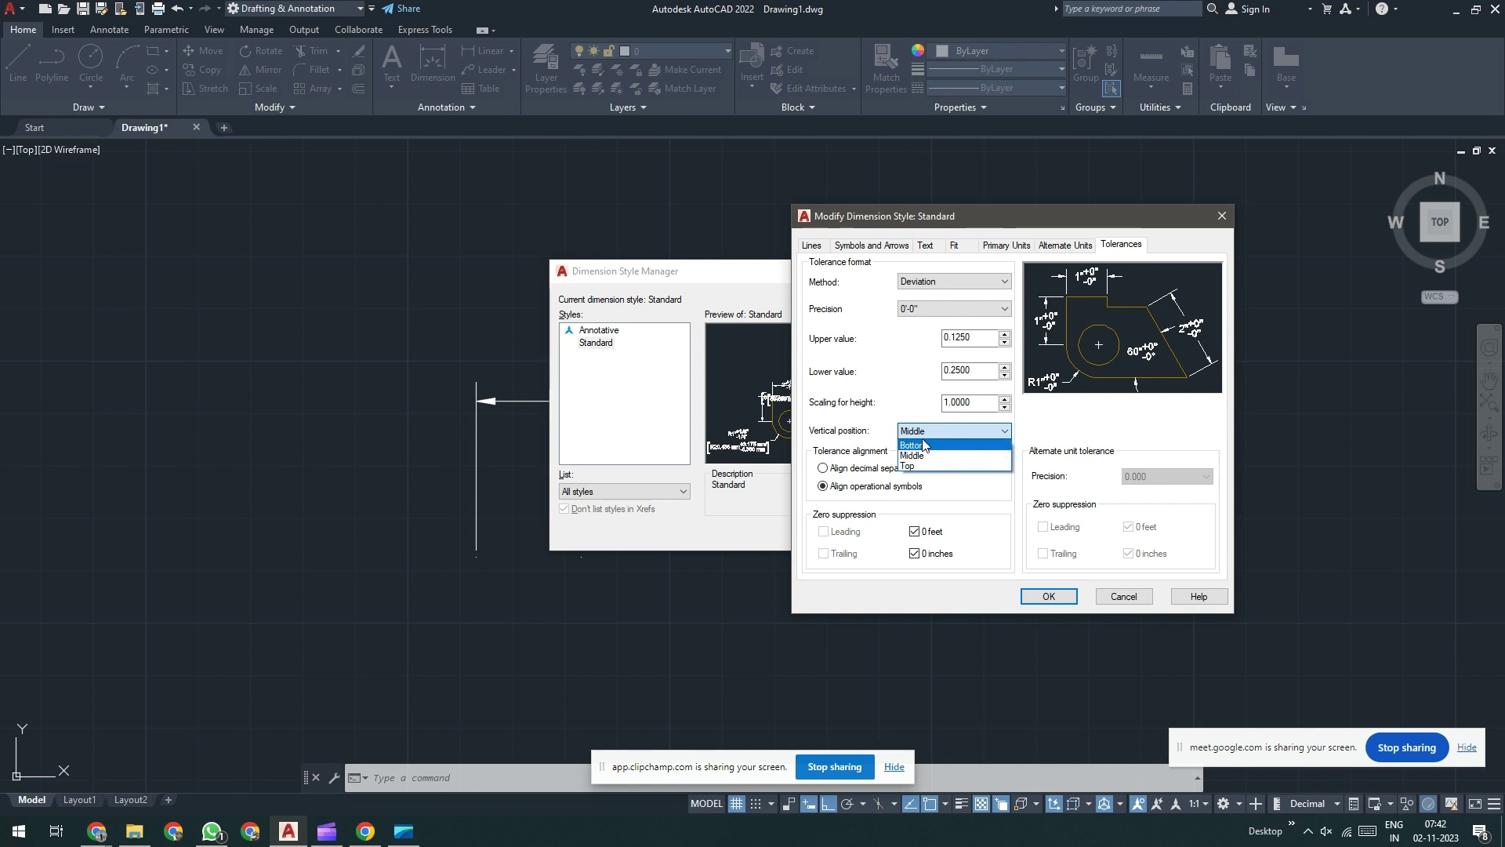
left_click(917, 445)
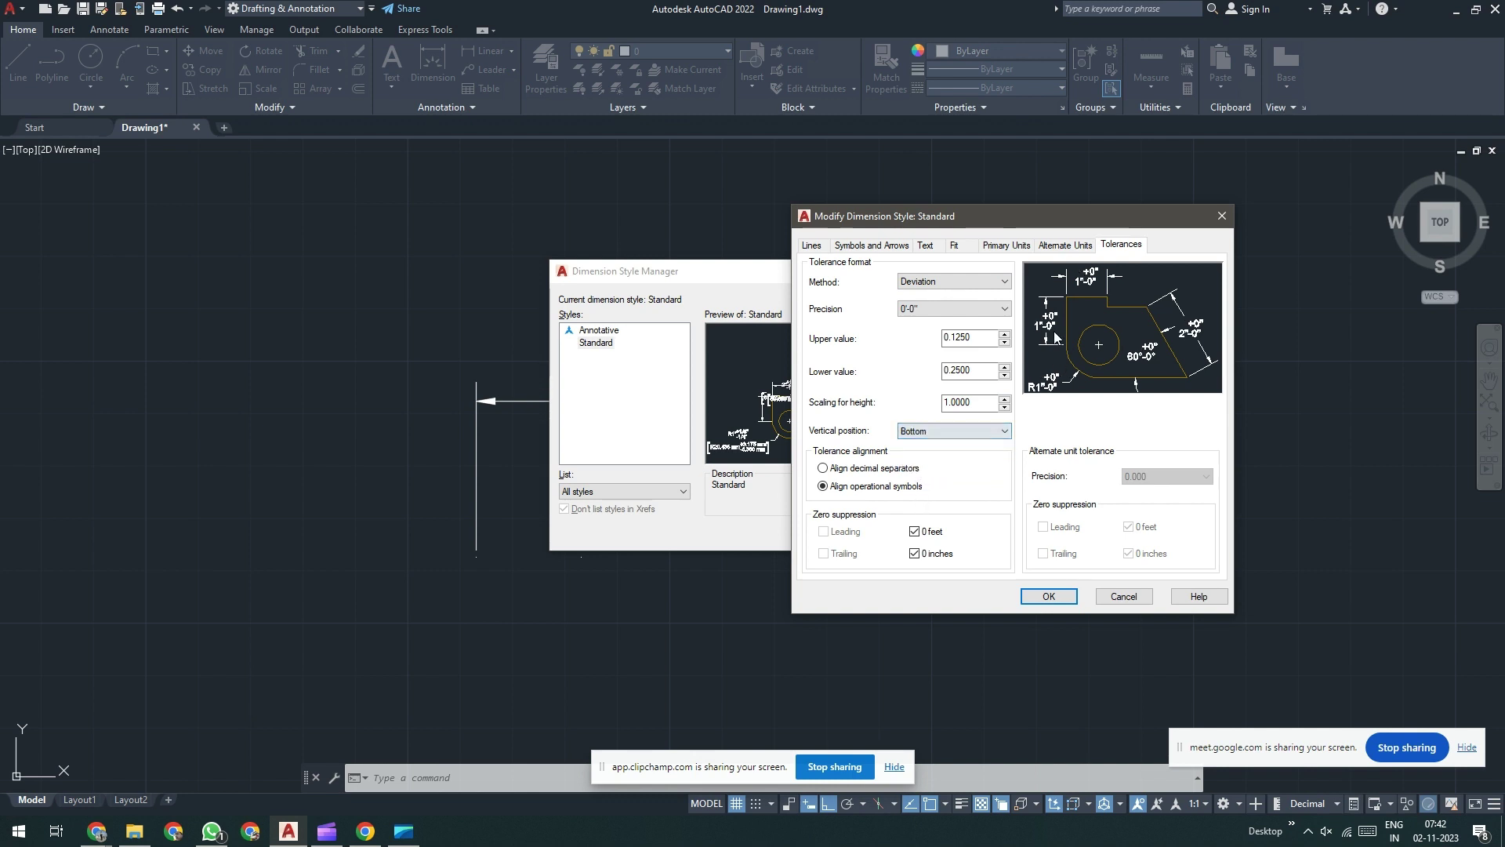
left_click(970, 430)
left_click(966, 456)
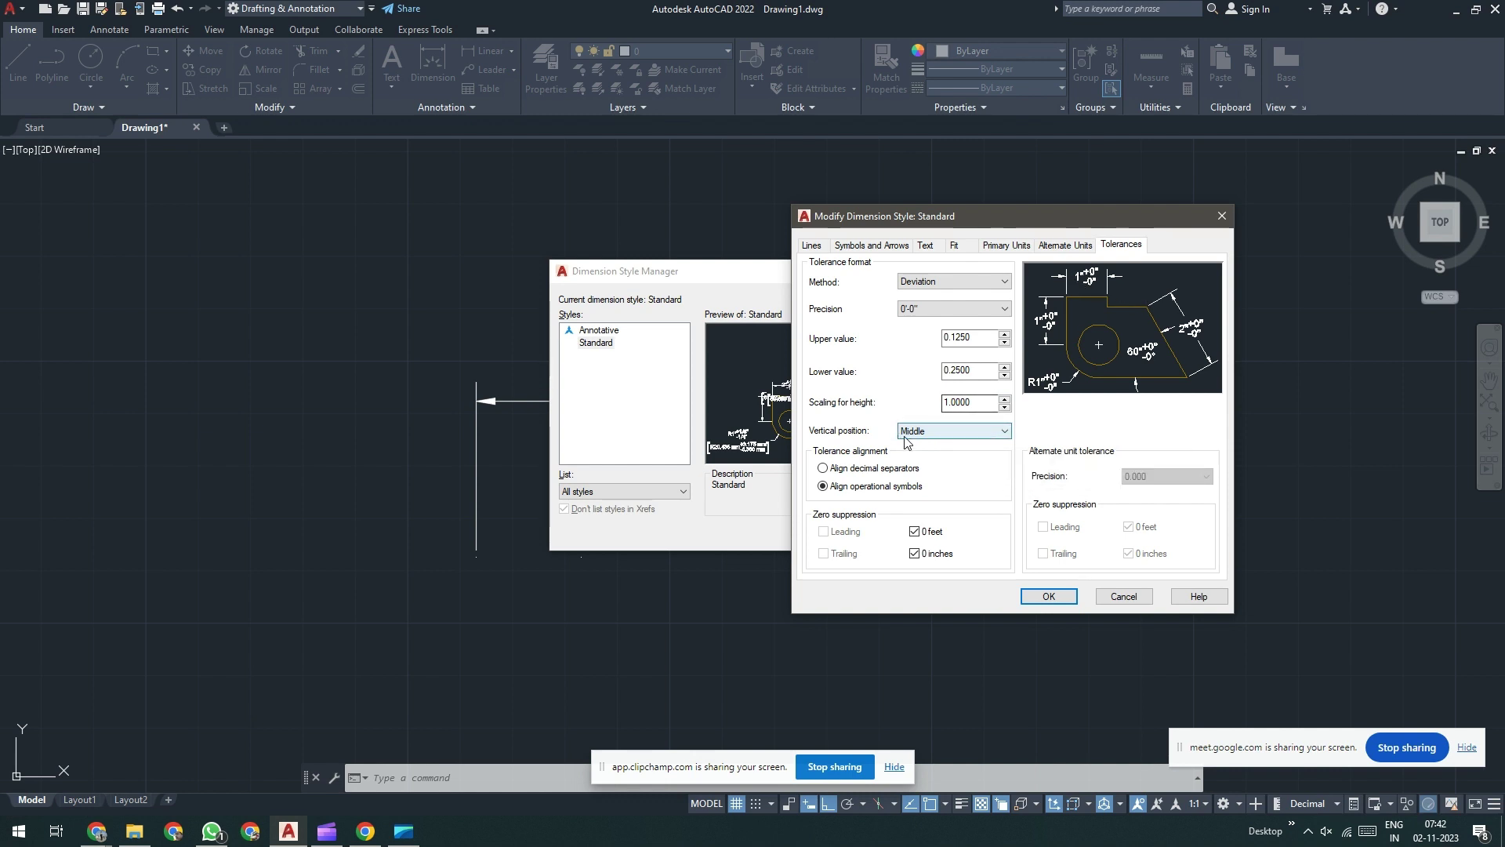
left_click(929, 432)
left_click(916, 465)
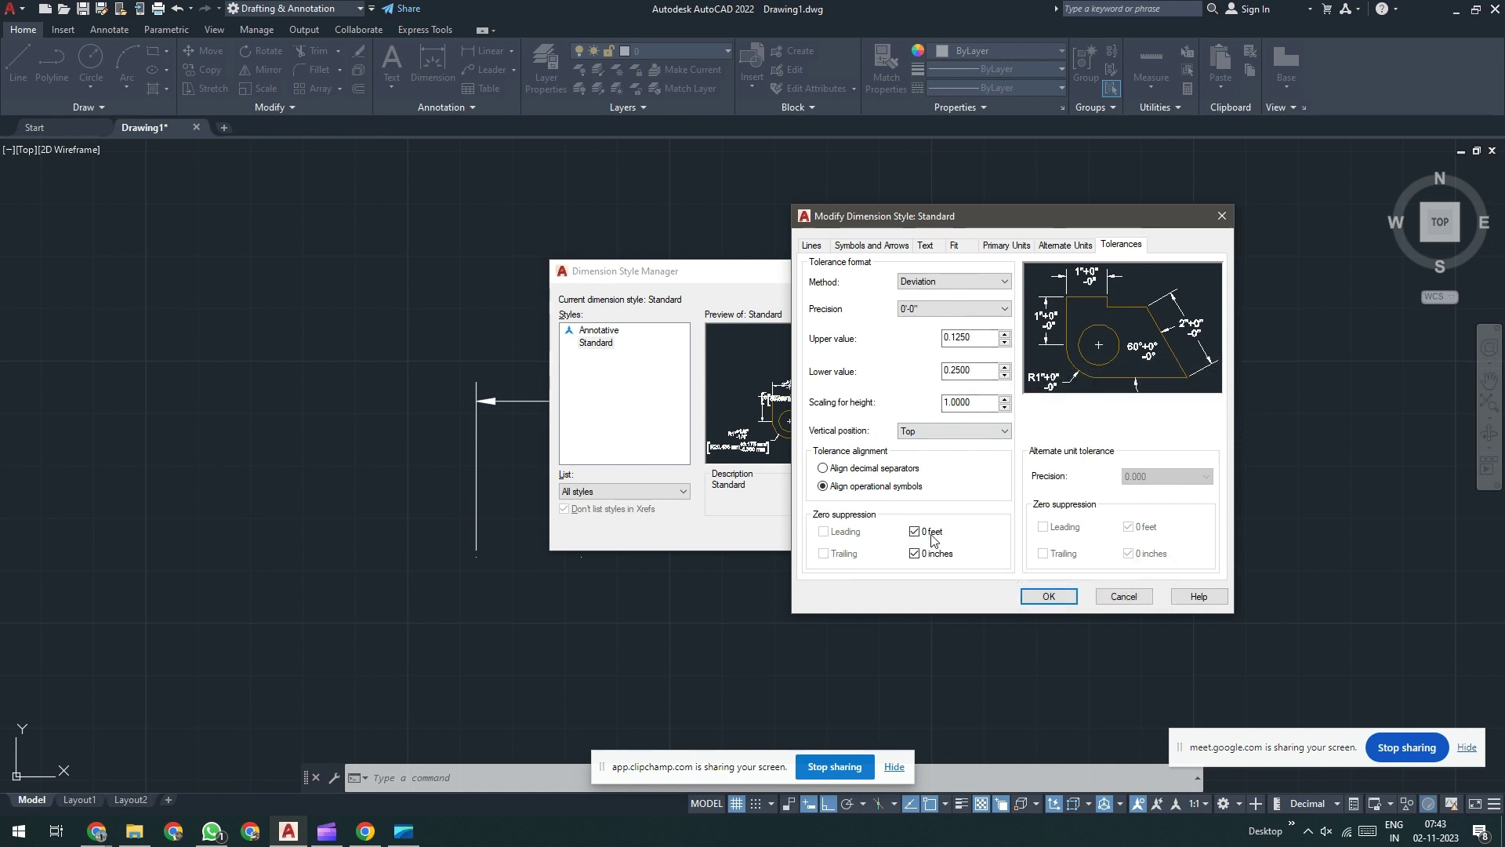
Step: Turn on the display of alternate units in the Standard style and inspect the alternate unit tolerance precision
left_click(1066, 246)
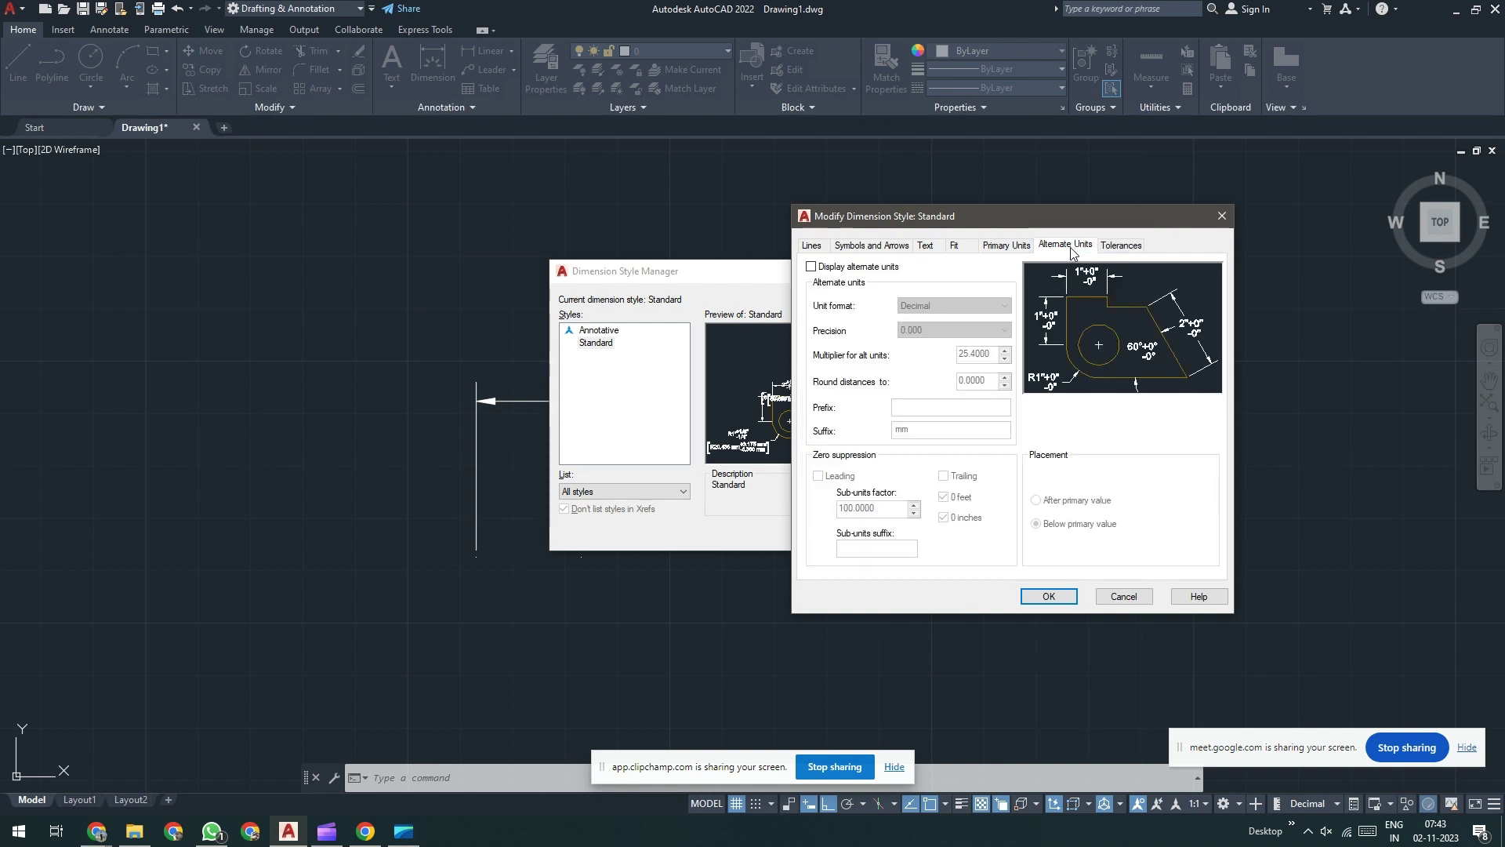
left_click(1121, 245)
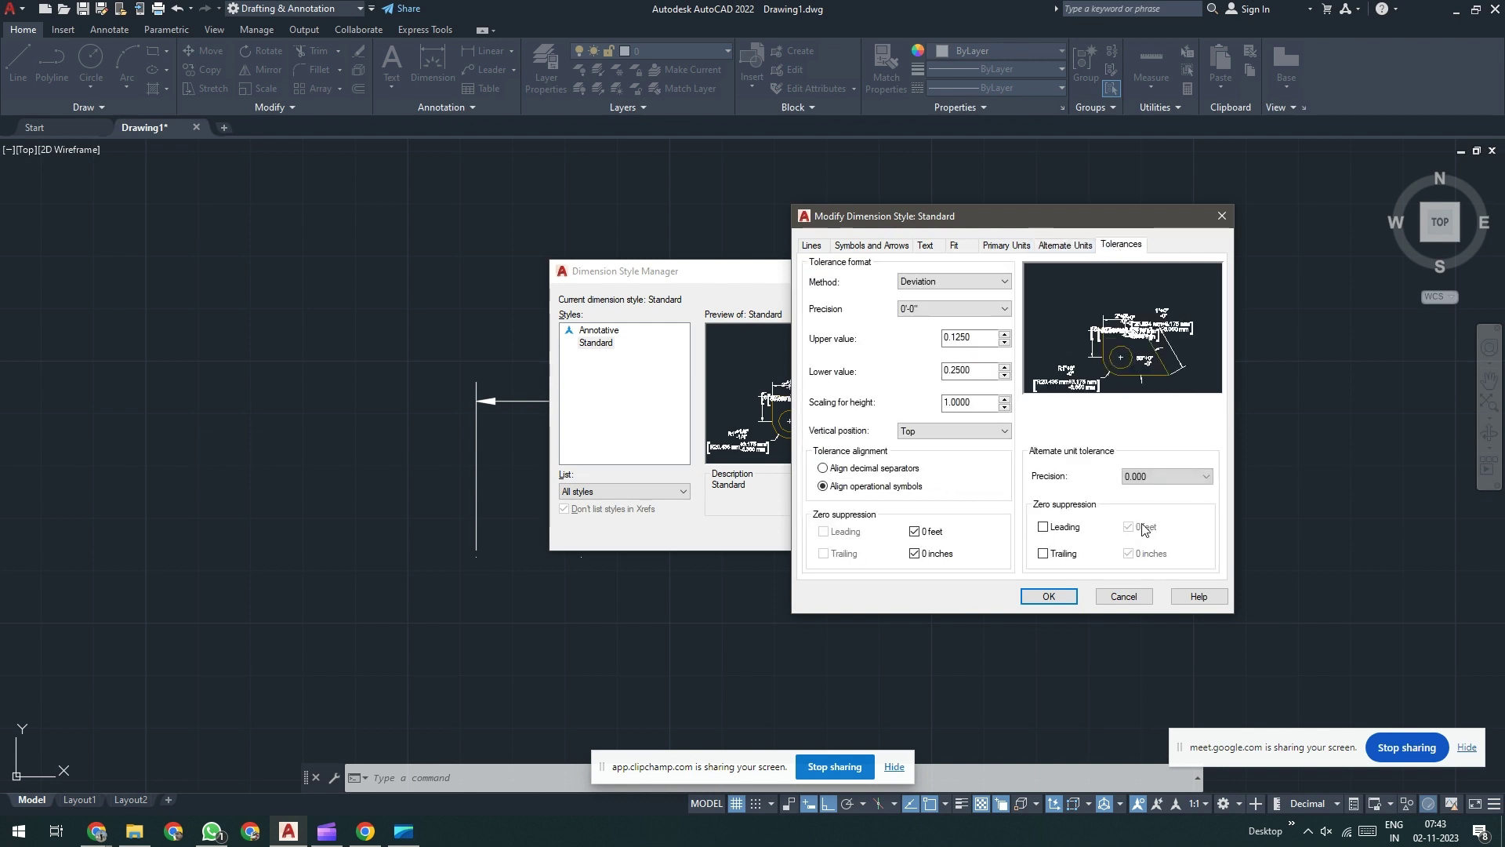
left_click(1184, 477)
left_click(1175, 480)
Step: Set the tolerance text's scaling for height to 0.5, apply the modified style and check the dimension's smaller tolerance text
left_click_drag(973, 403, 861, 411)
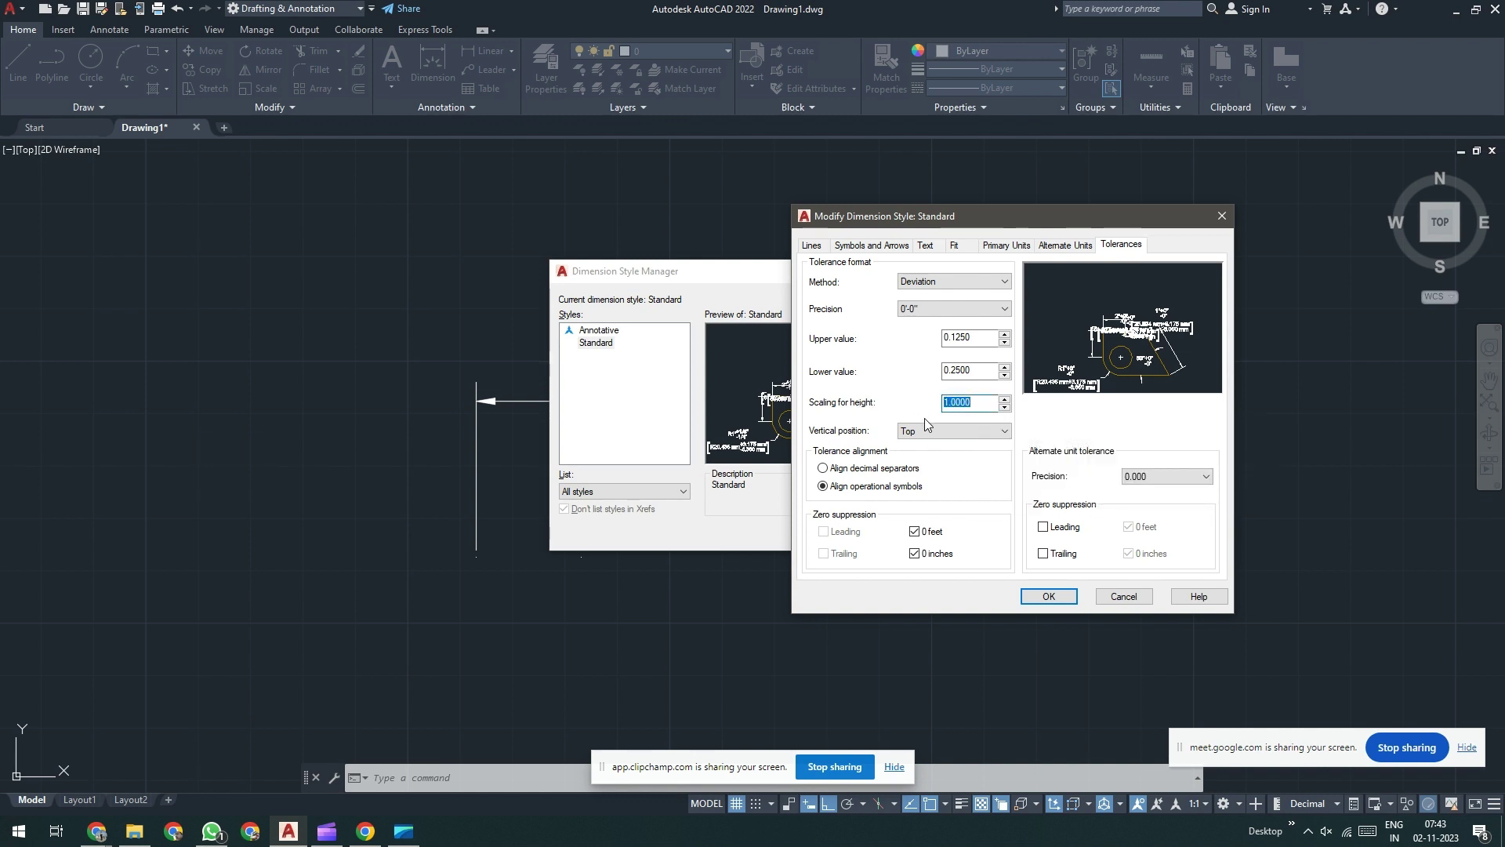
type(".5")
left_click(1050, 598)
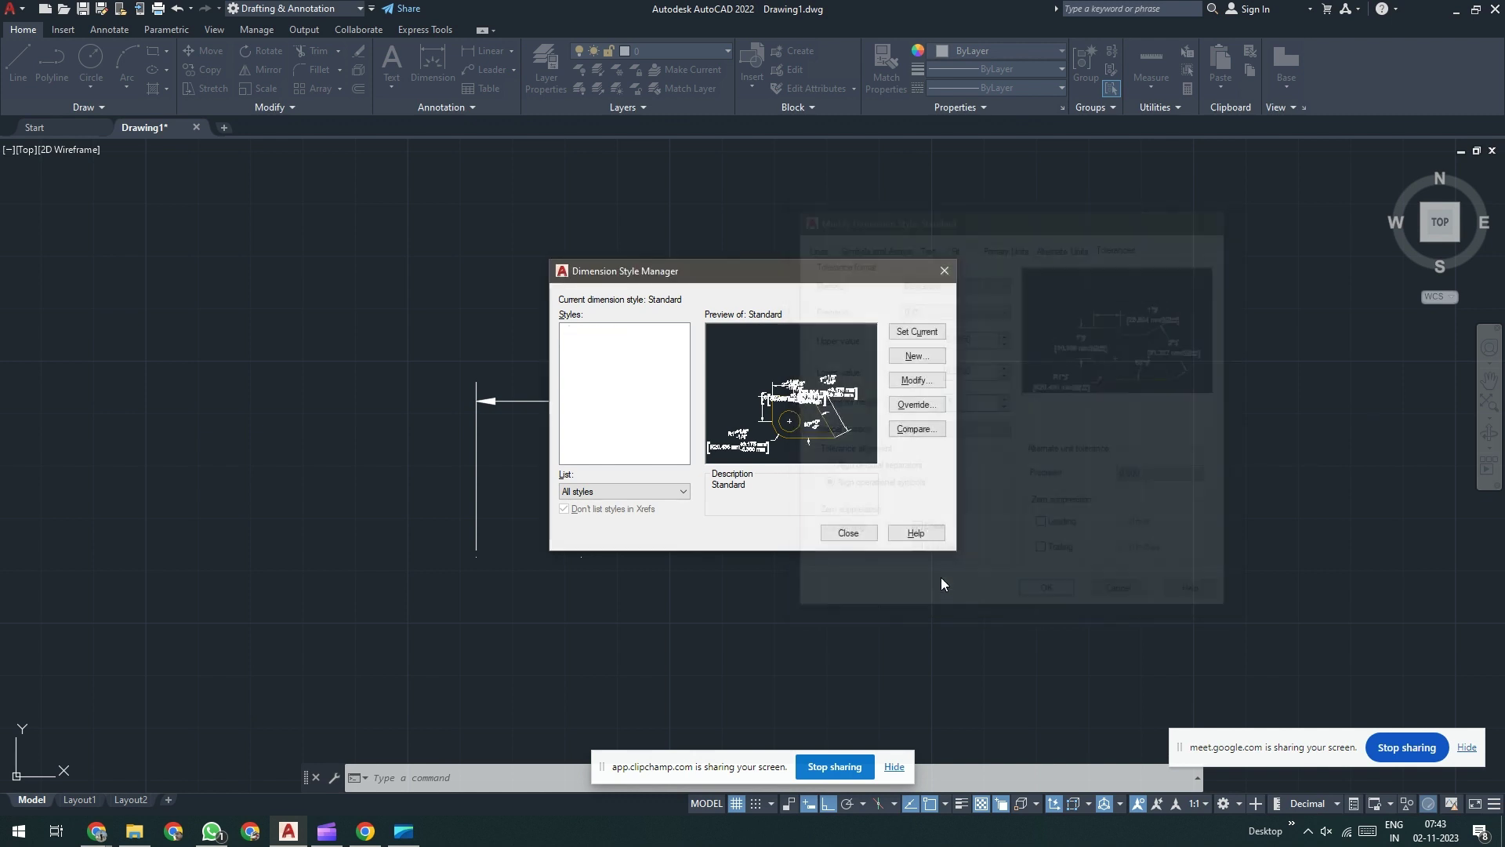
left_click(853, 532)
scroll(705, 388, "up", 4)
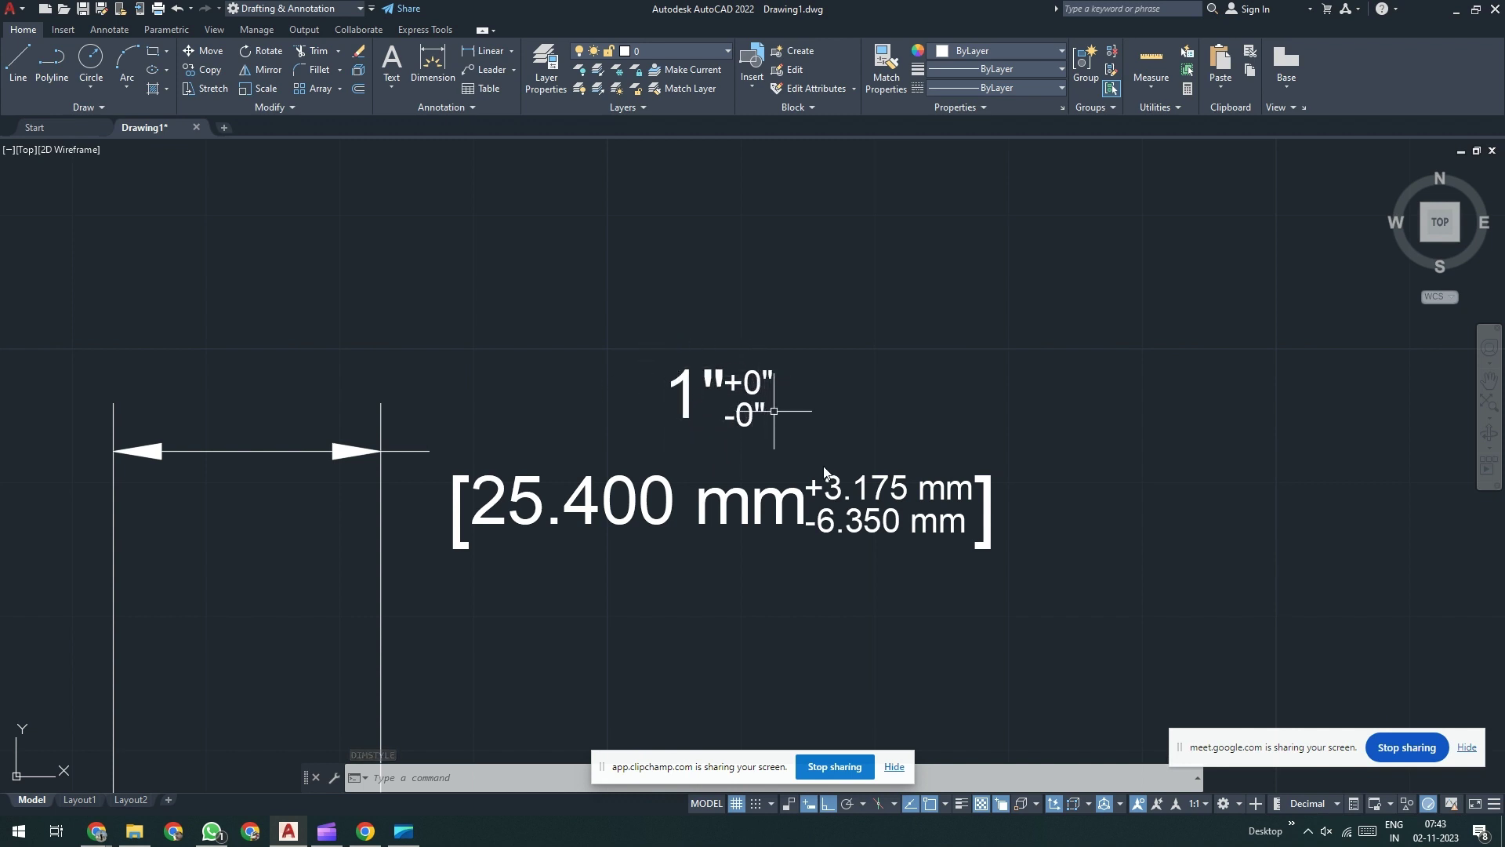
scroll(883, 487, "down", 2)
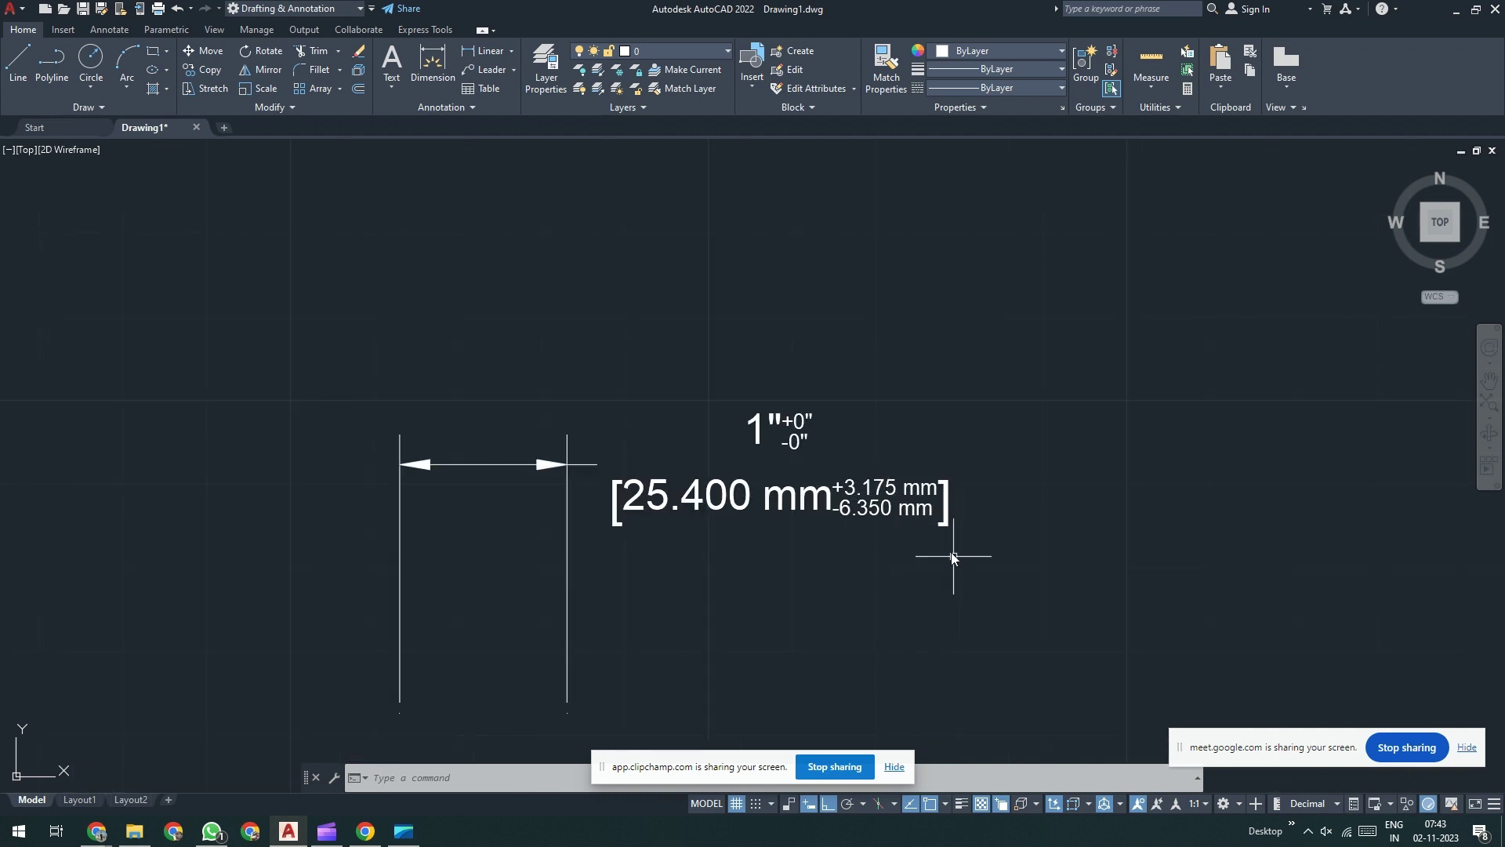
middle_click_drag(958, 562, 924, 481)
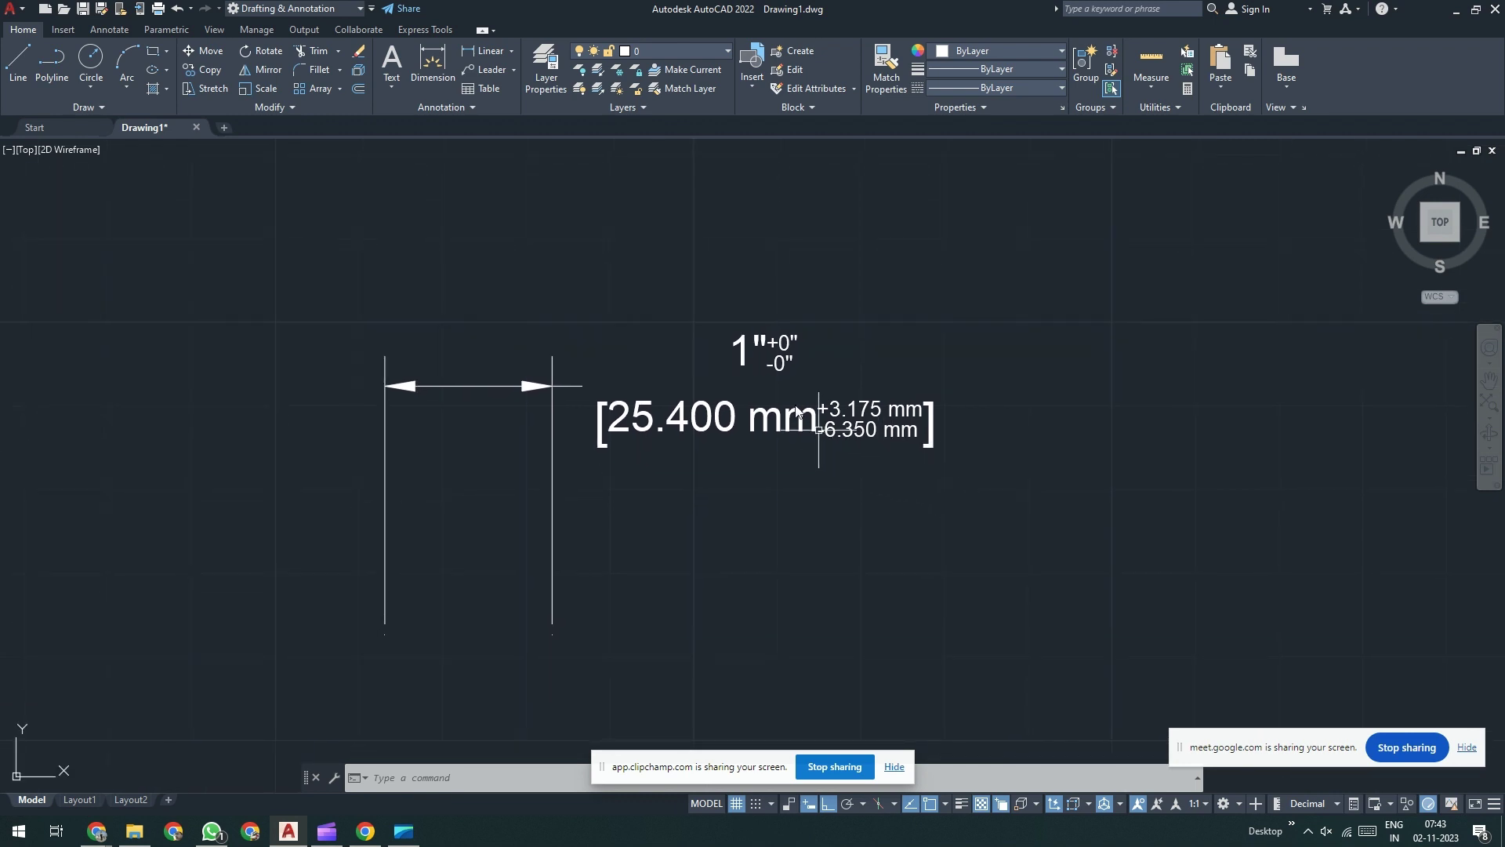
scroll(854, 425, "up", 1)
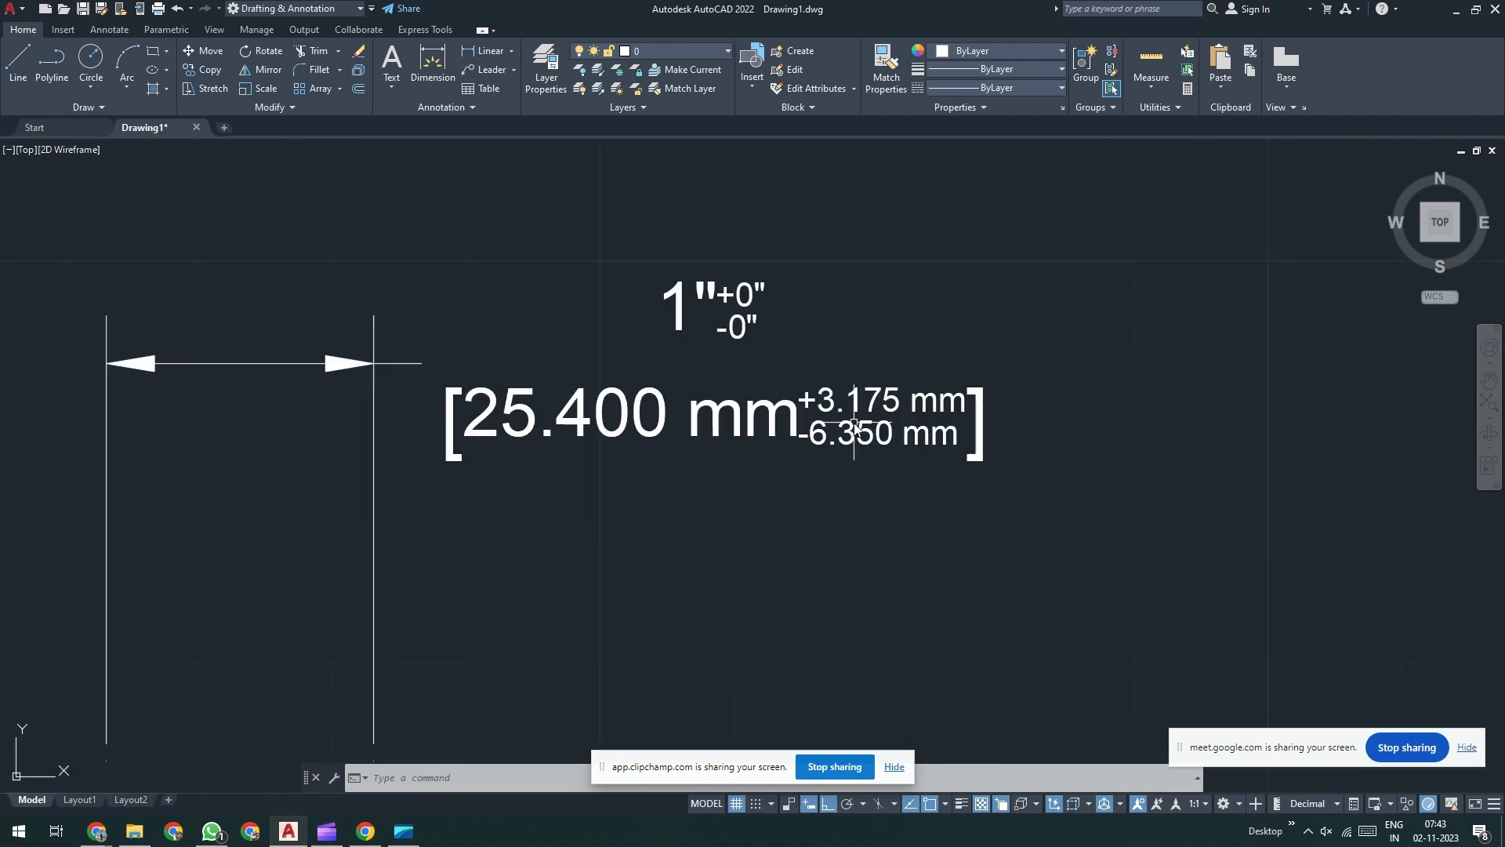
scroll(855, 428, "down", 2)
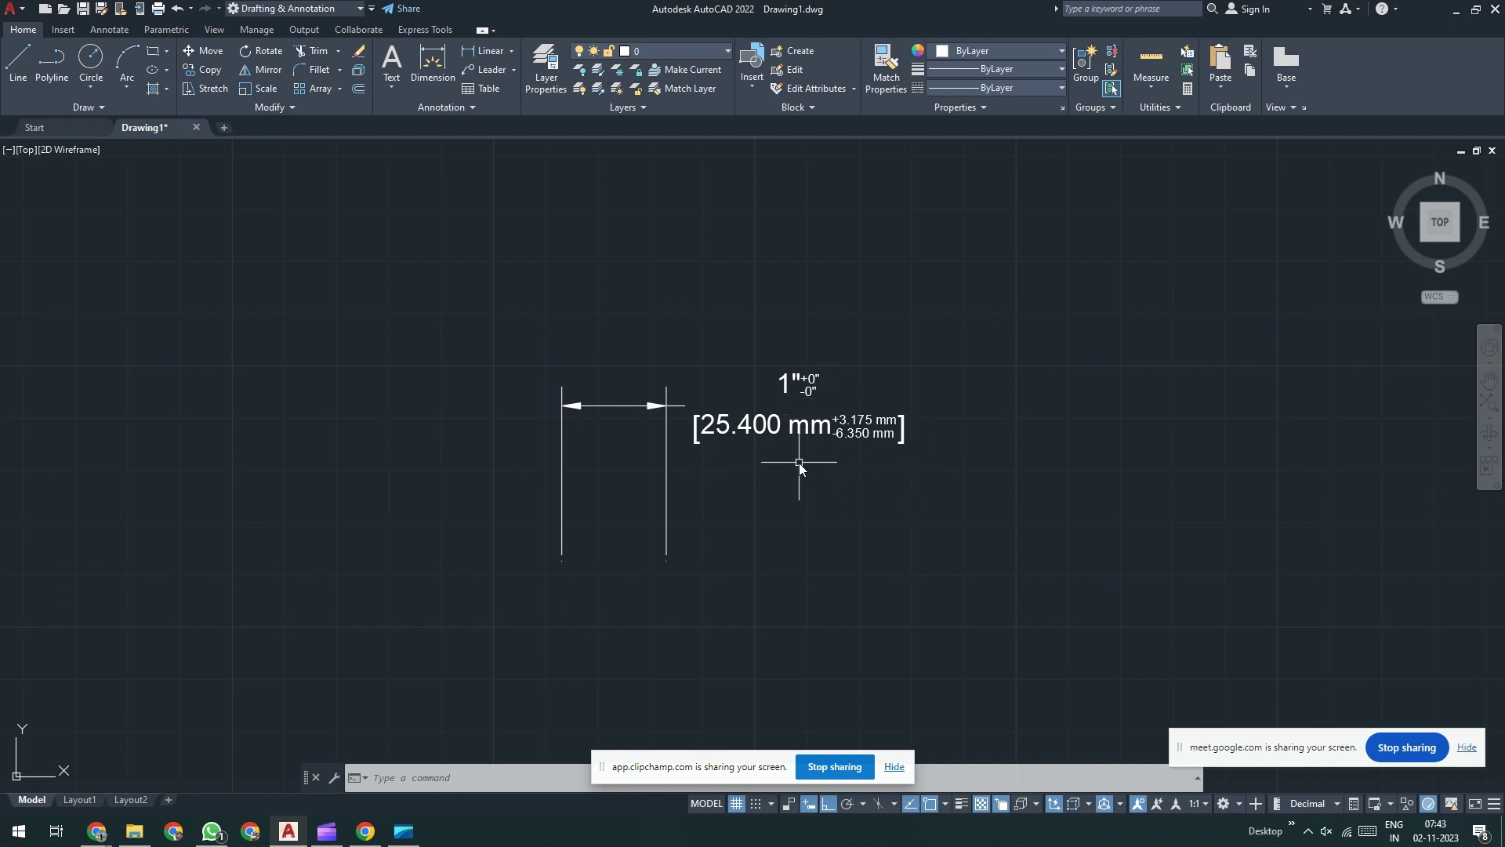
Step: Set the Standard dimension style's tolerance method to None and apply the change to the drawing
type("D")
key("Return")
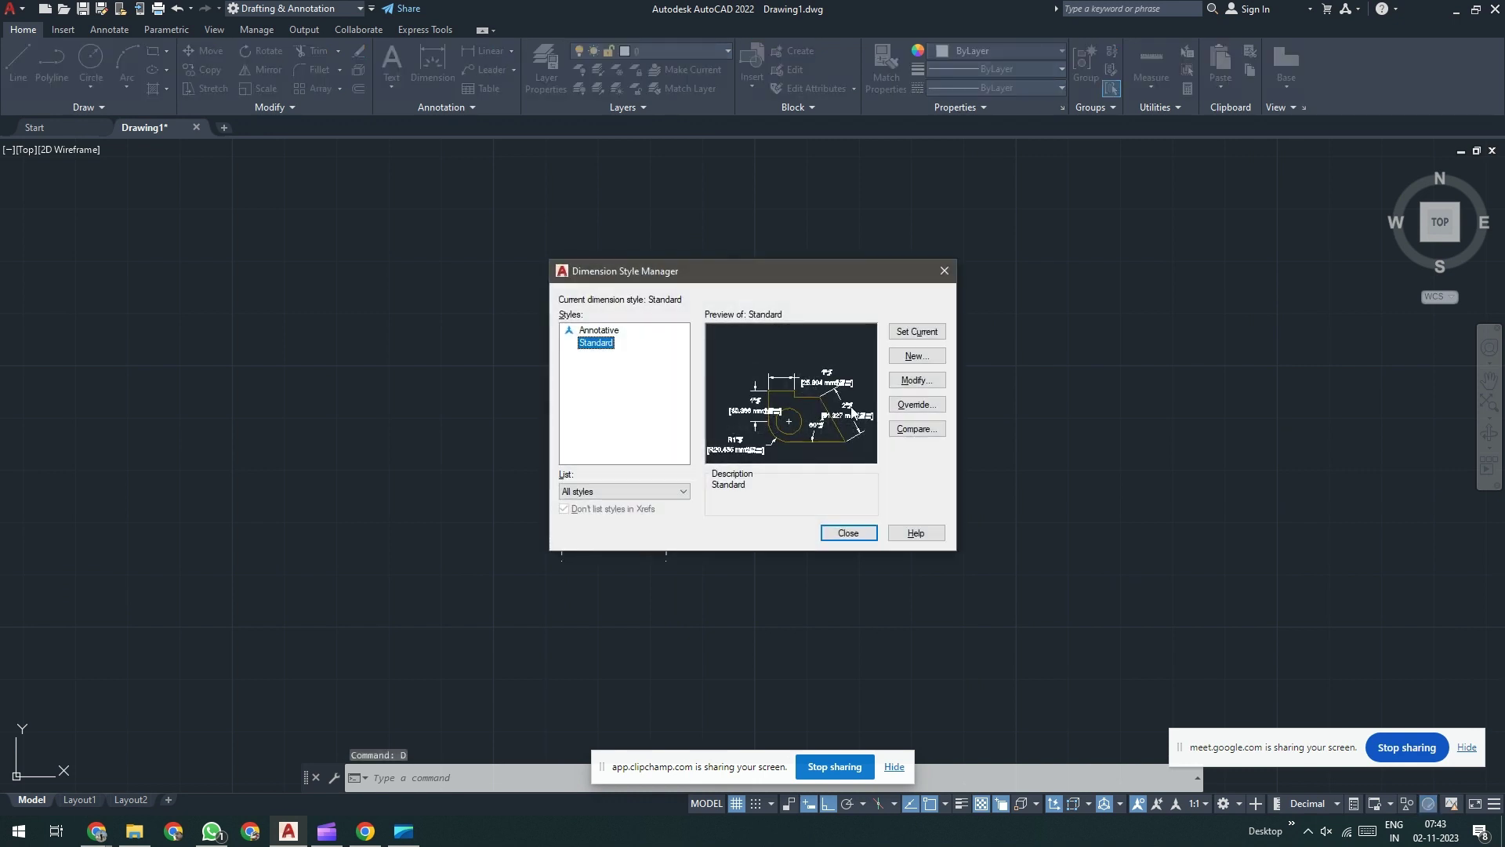
left_click(928, 386)
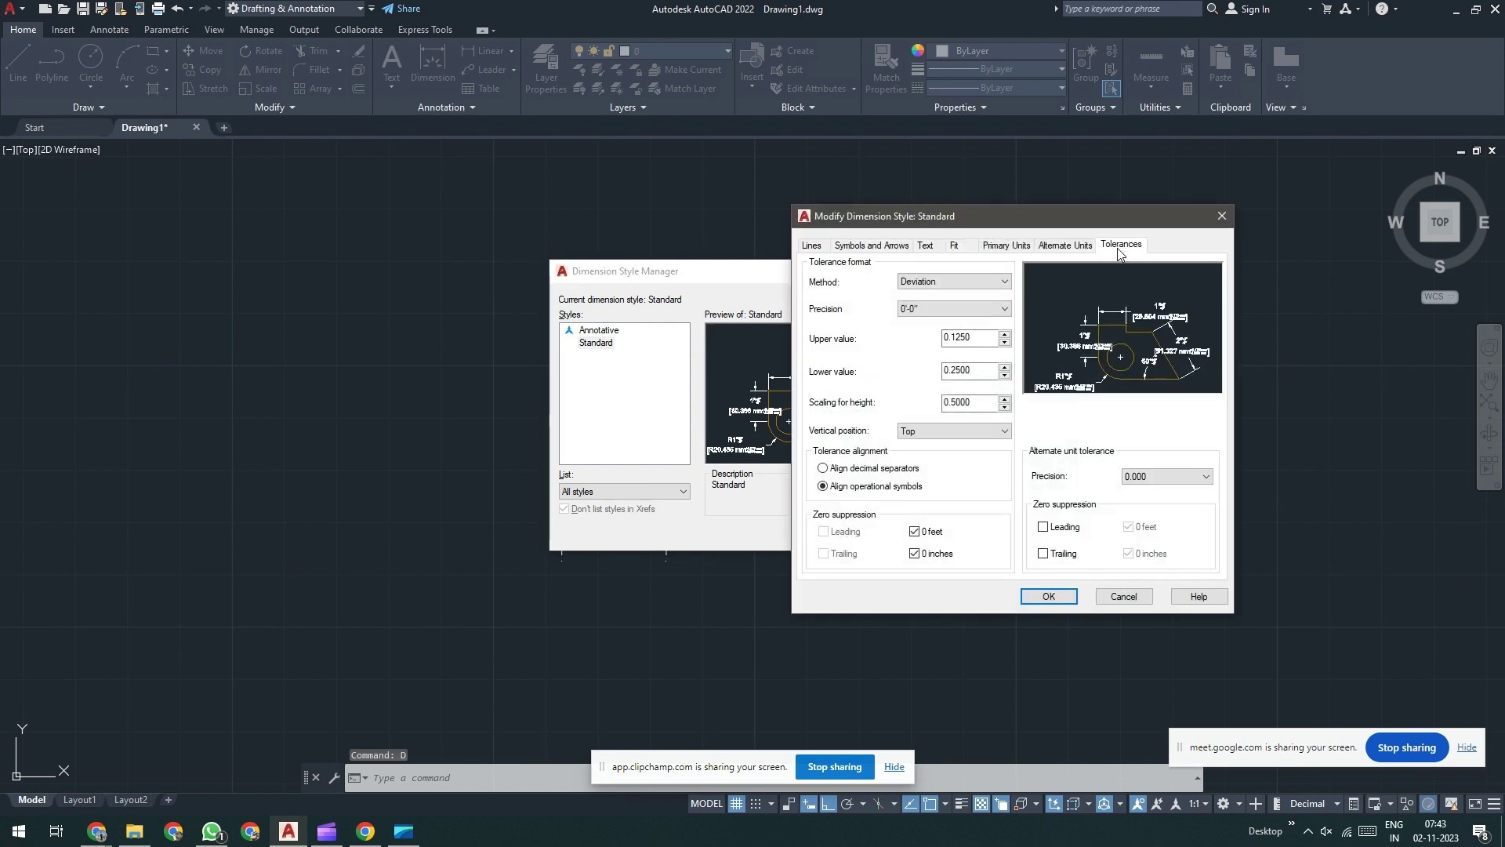
left_click(969, 283)
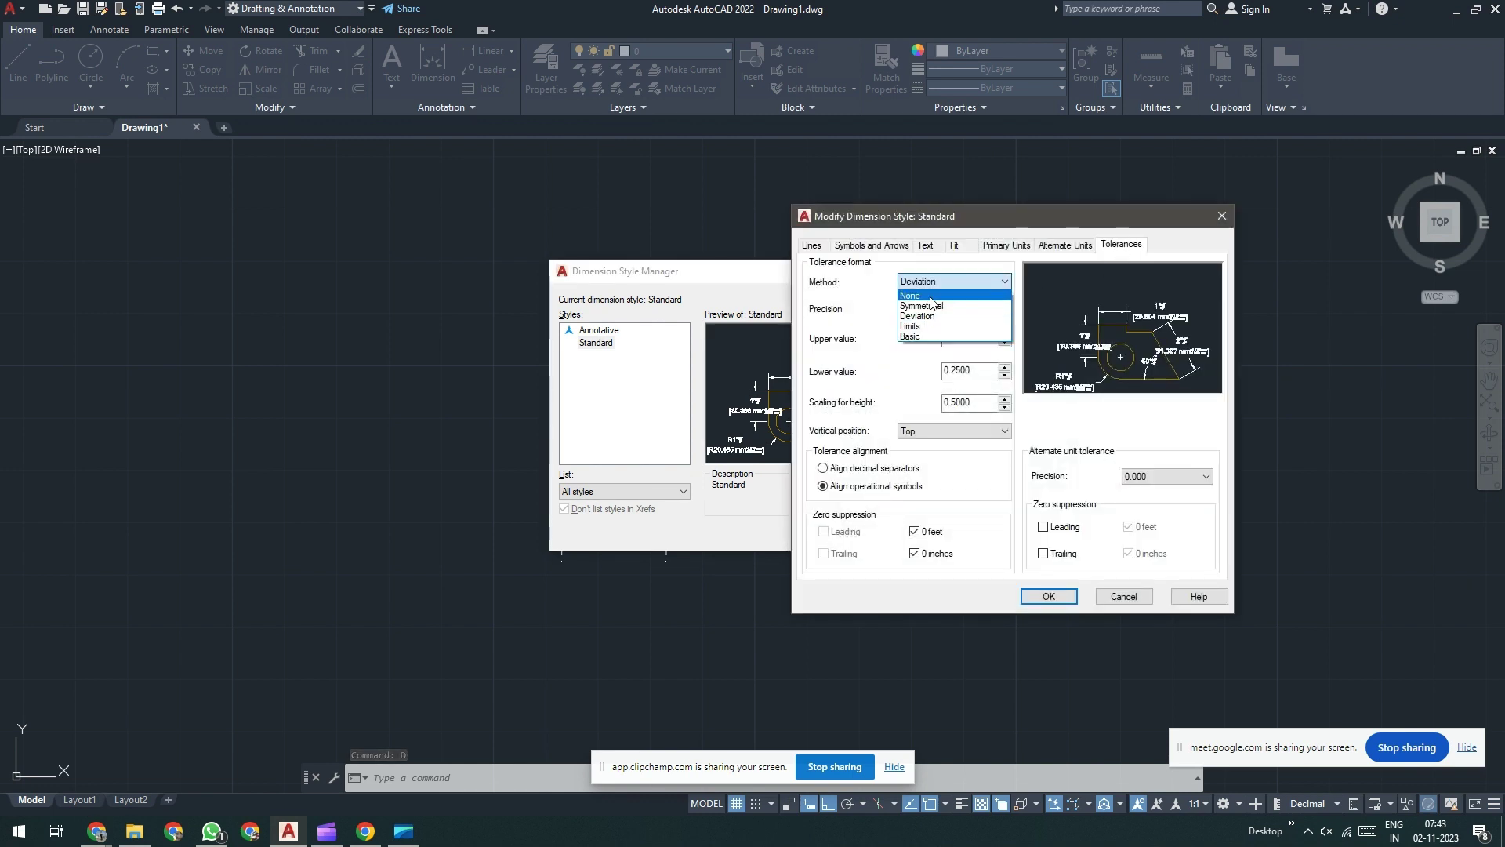
left_click(938, 295)
left_click(1051, 596)
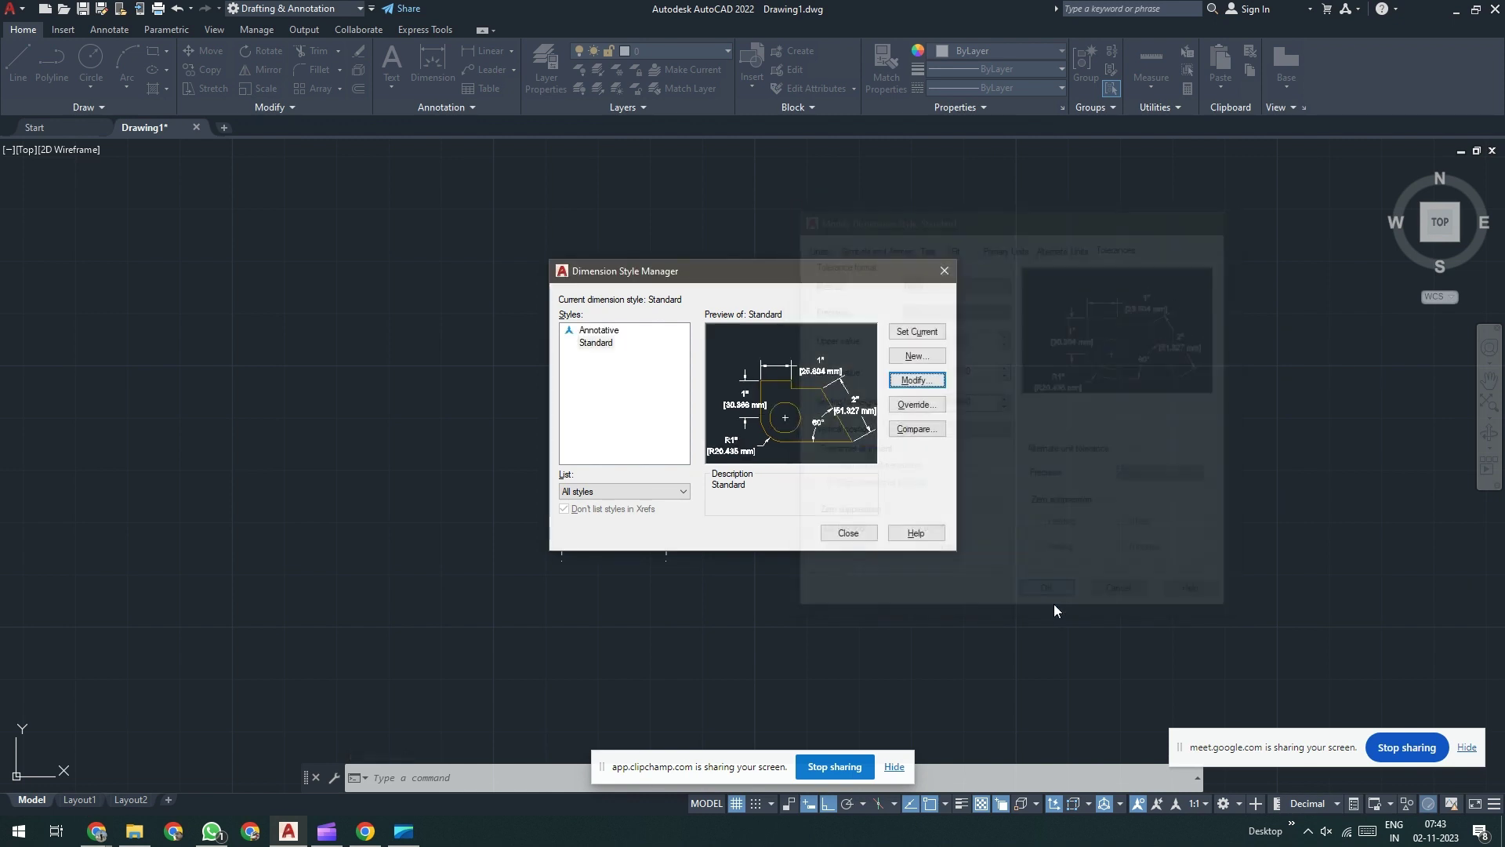
left_click(849, 534)
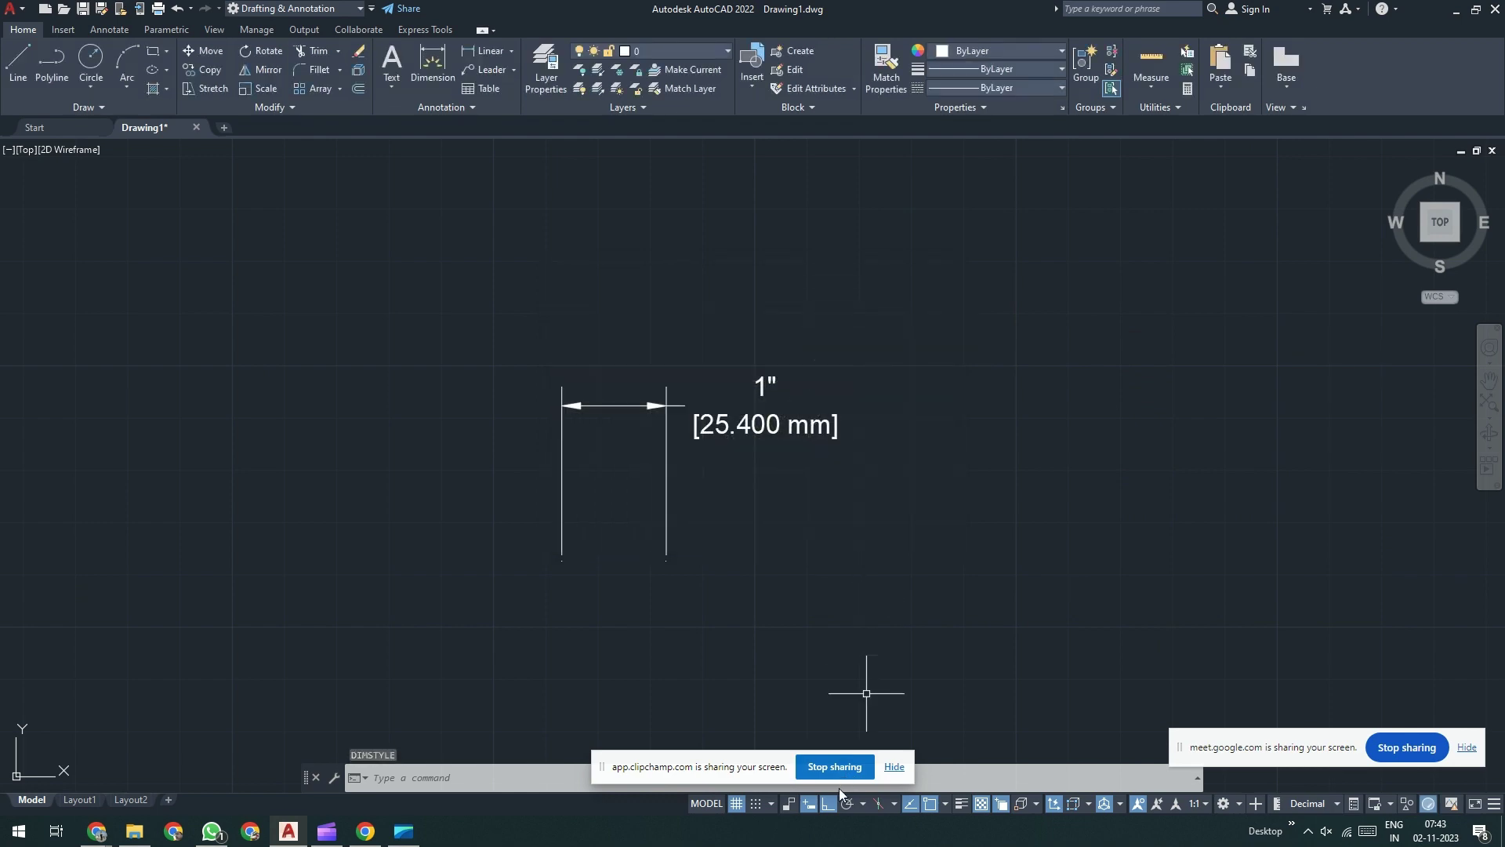